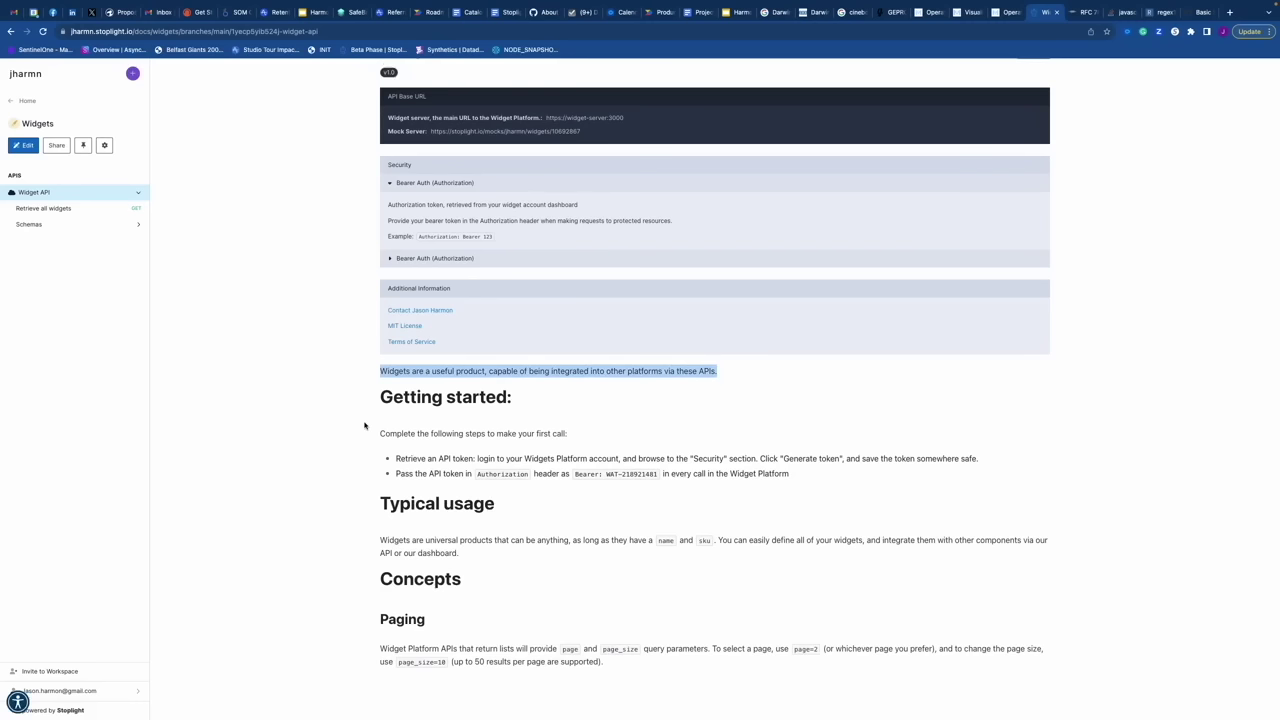
# Step: Review the Widget API overview's Getting started, Typical usage and Paging sections, highlighting the key passages
pyautogui.click(364, 425)
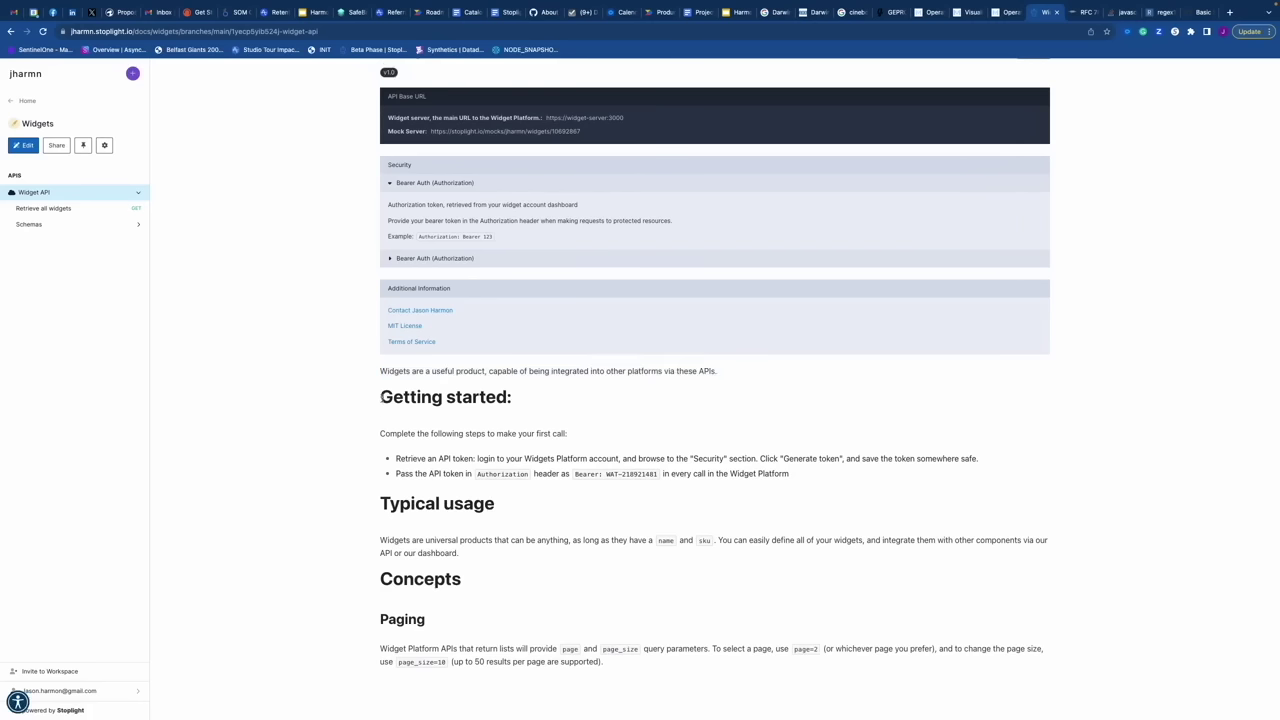
pyautogui.moveTo(381, 397); pyautogui.dragTo(770, 470)
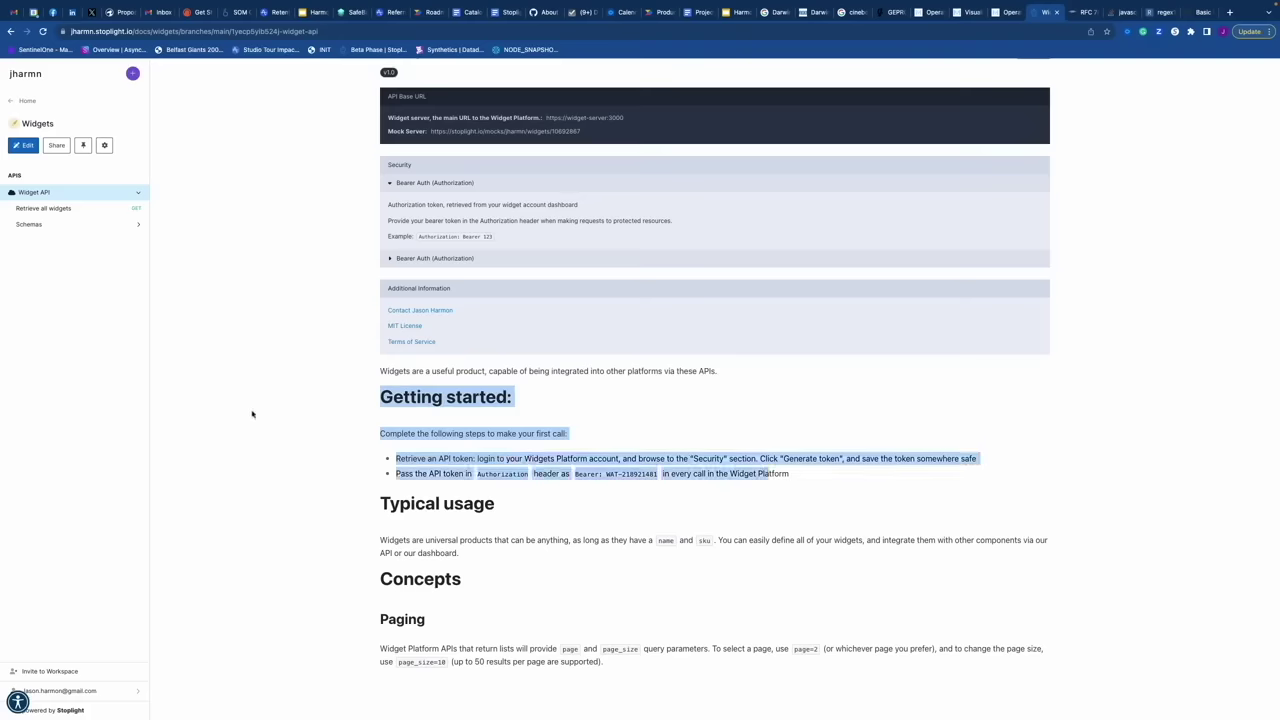
pyautogui.click(356, 449)
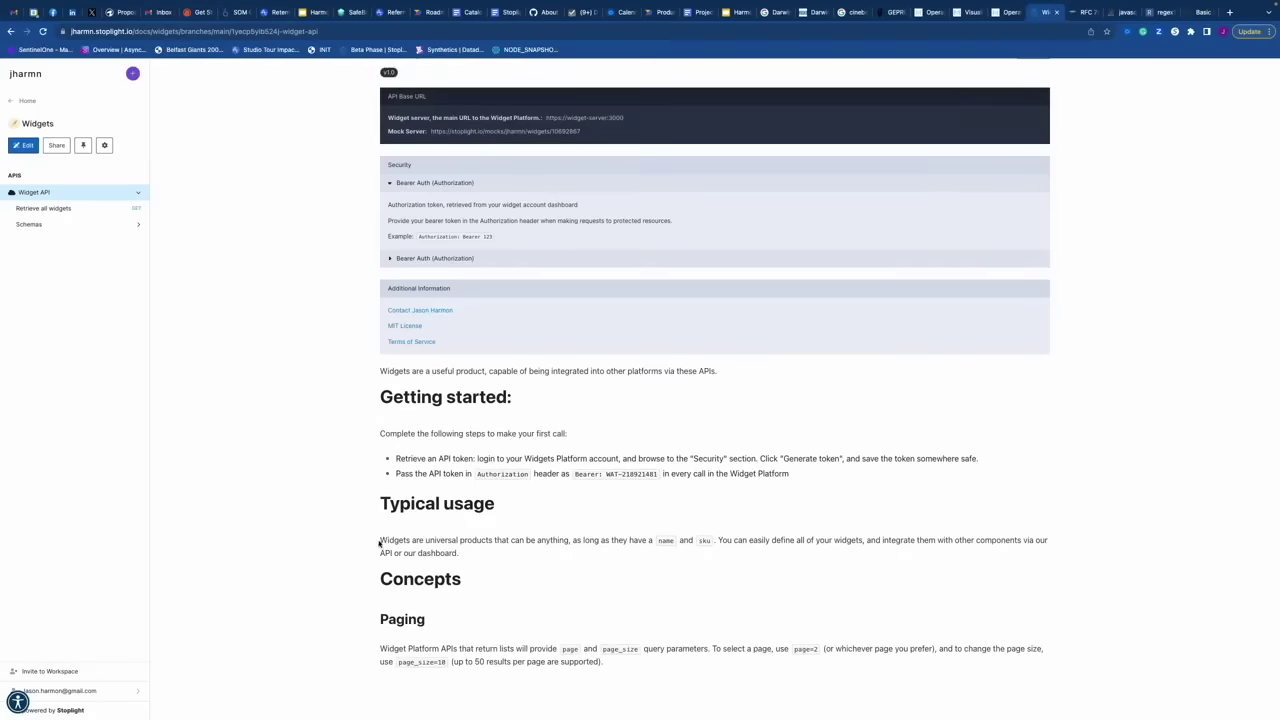
pyautogui.moveTo(381, 537); pyautogui.dragTo(466, 553)
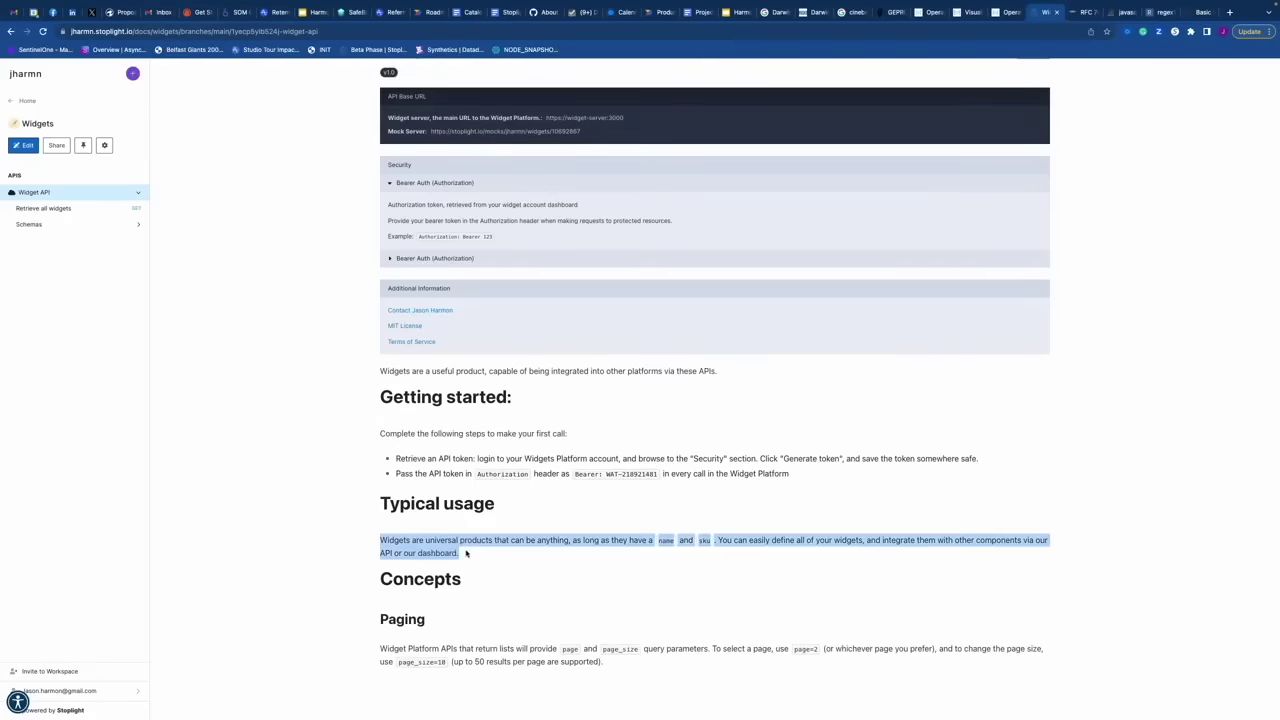
pyautogui.click(465, 553)
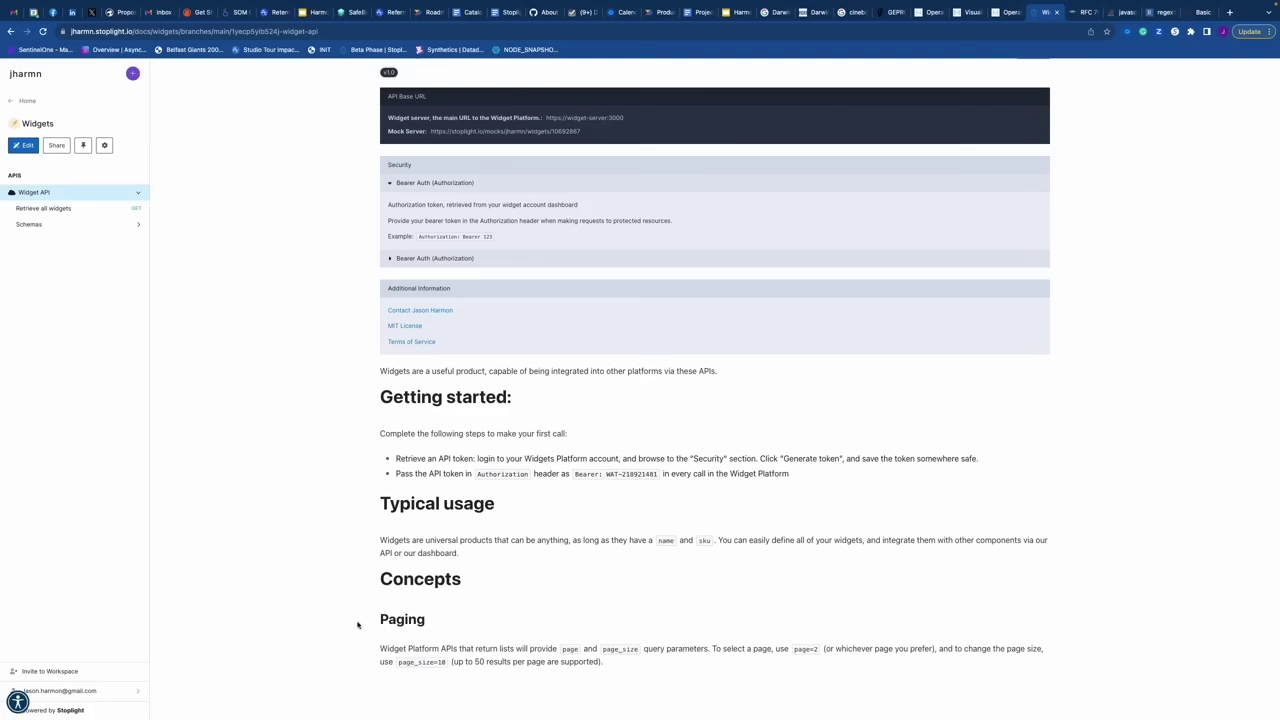
pyautogui.doubleClick(571, 649)
pyautogui.doubleClick(625, 649)
pyautogui.moveTo(645, 649); pyautogui.dragTo(704, 649)
pyautogui.click(350, 575)
pyautogui.scroll(3, 350, 575)
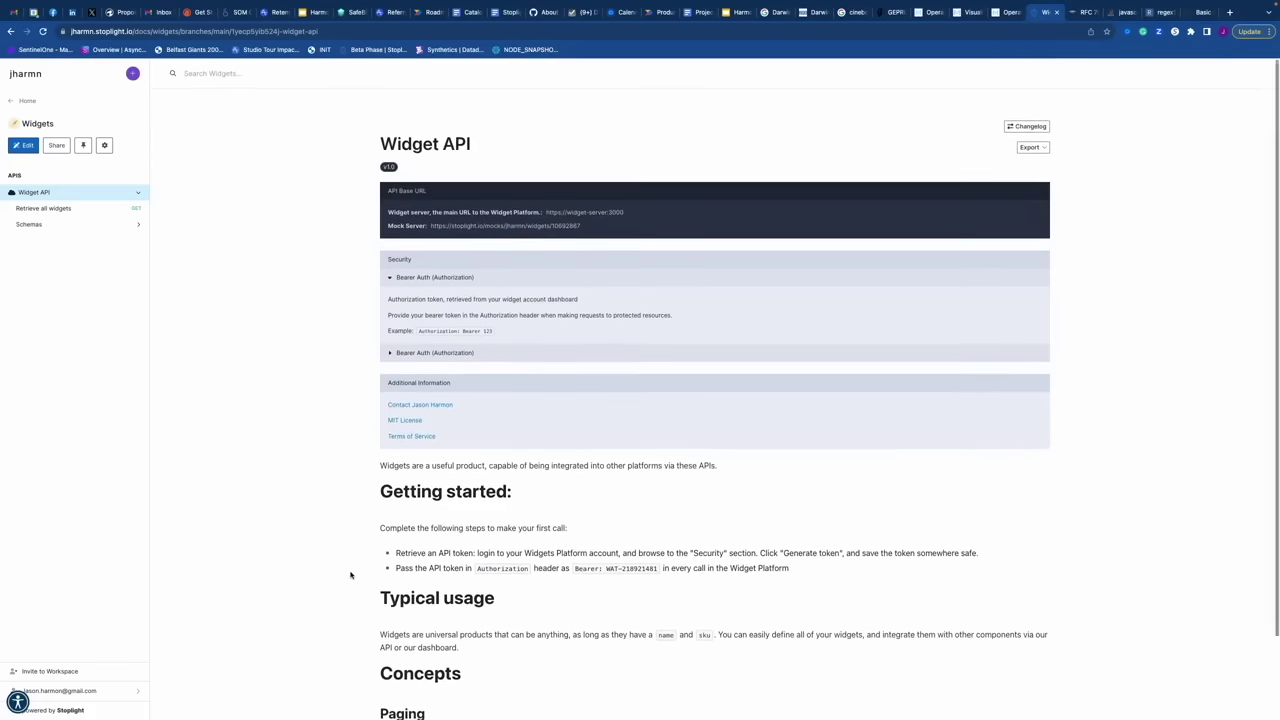
# Step: Open the Retrieve all widgets operation and read its description and its page and page_size query parameters
pyautogui.click(85, 210)
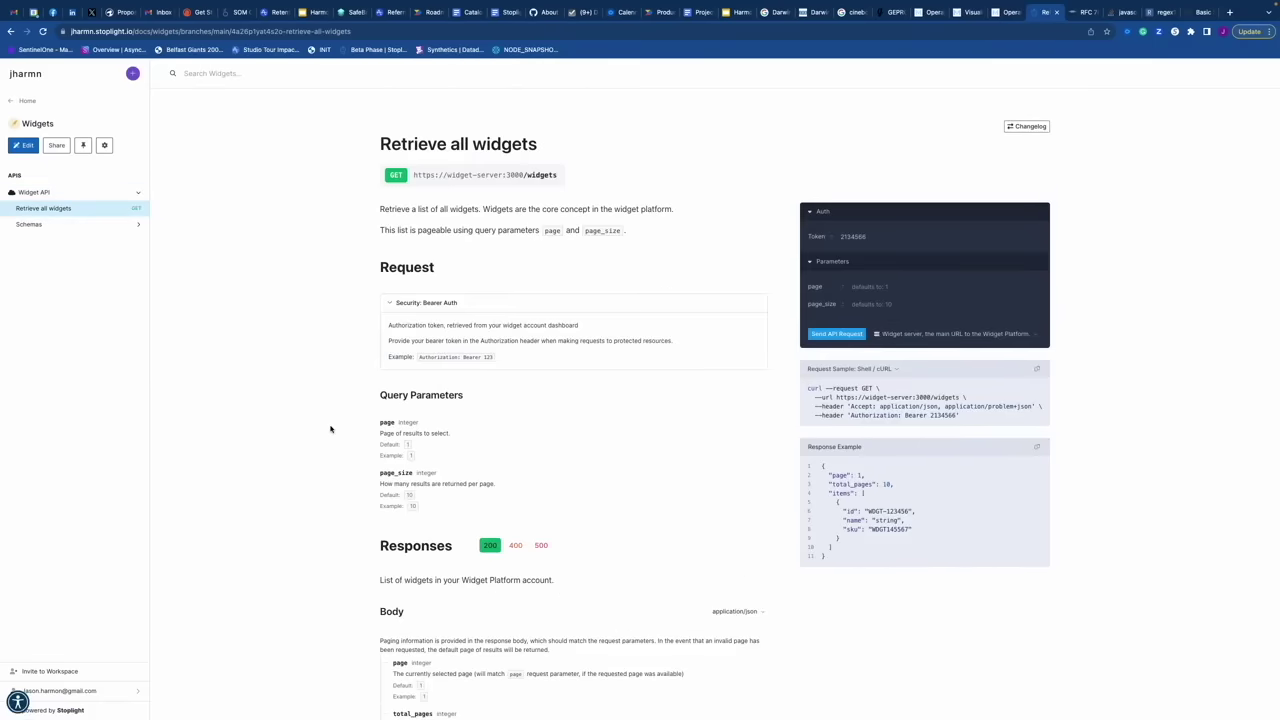
pyautogui.scroll(-1, 330, 430)
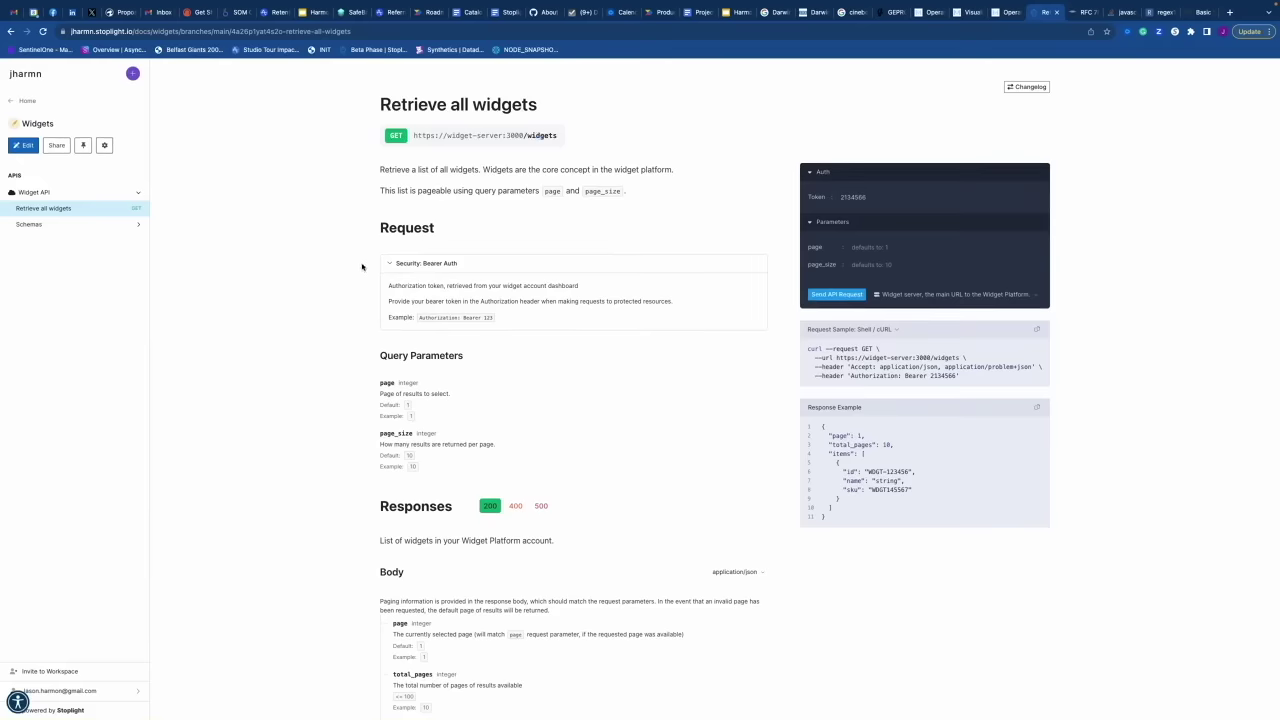
pyautogui.moveTo(380, 168); pyautogui.dragTo(668, 170)
pyautogui.click(483, 170)
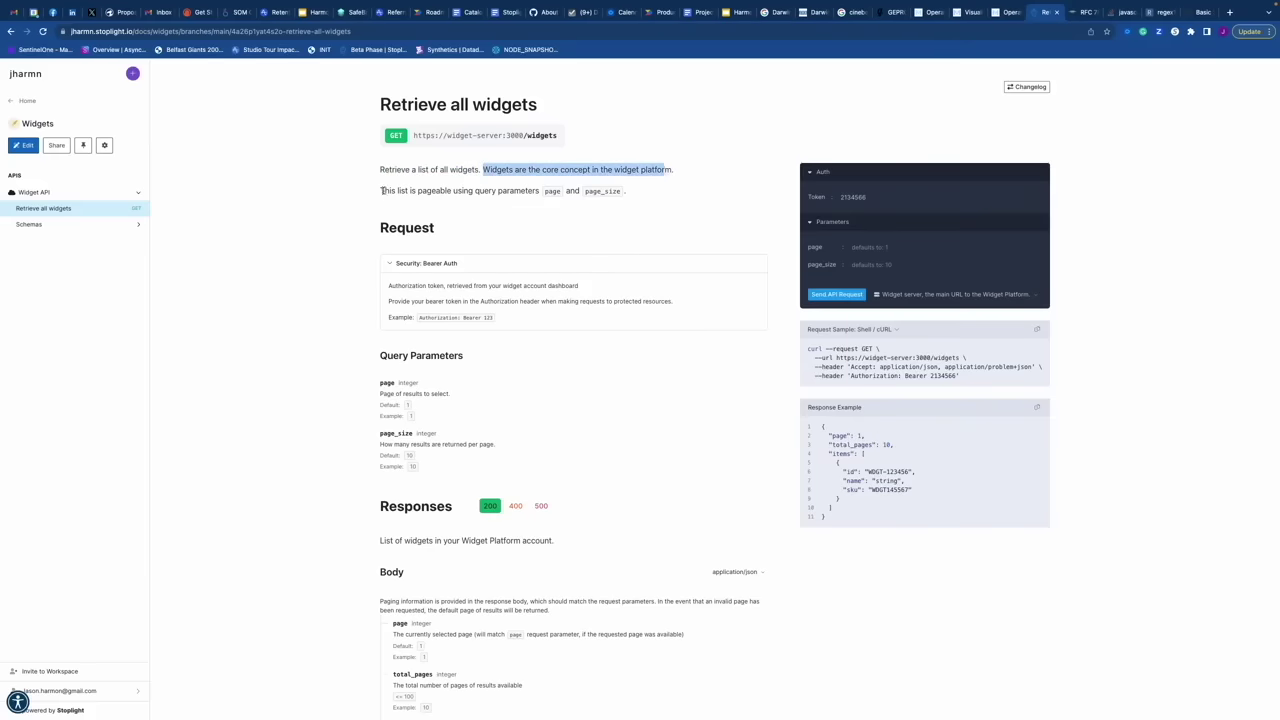
pyautogui.moveTo(381, 191); pyautogui.dragTo(597, 208)
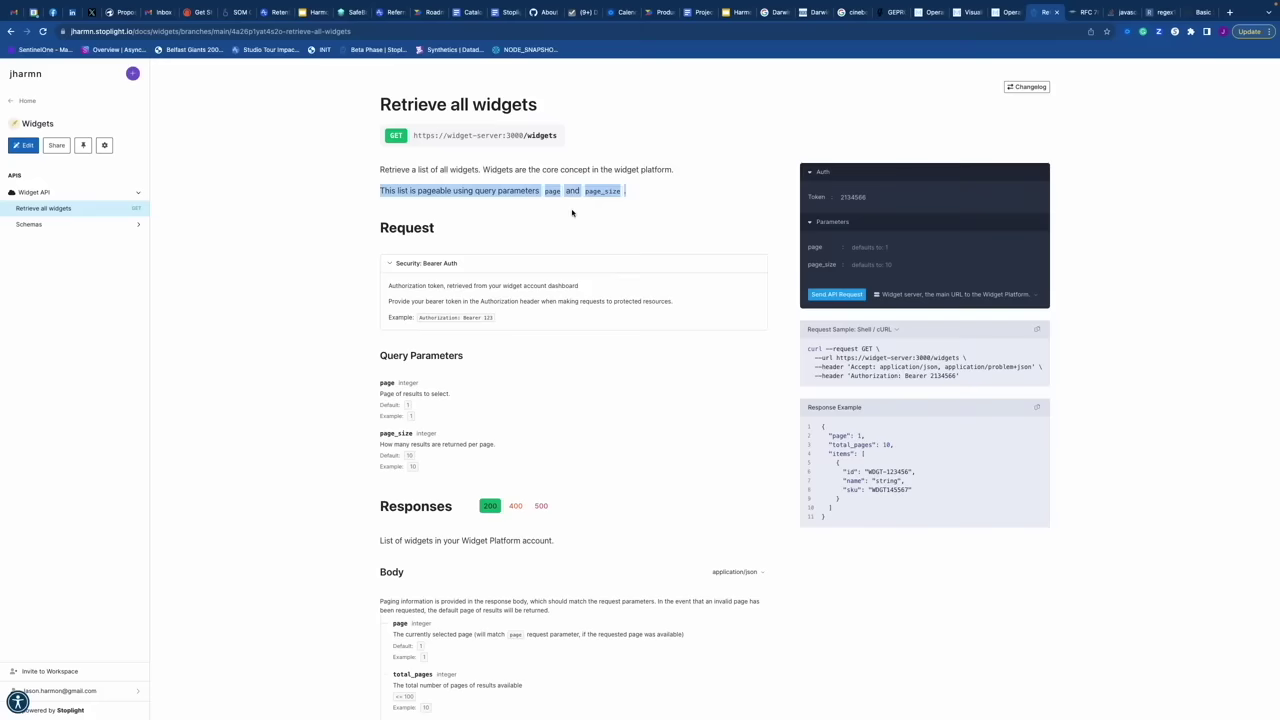
pyautogui.click(572, 213)
pyautogui.scroll(-2, 540, 300)
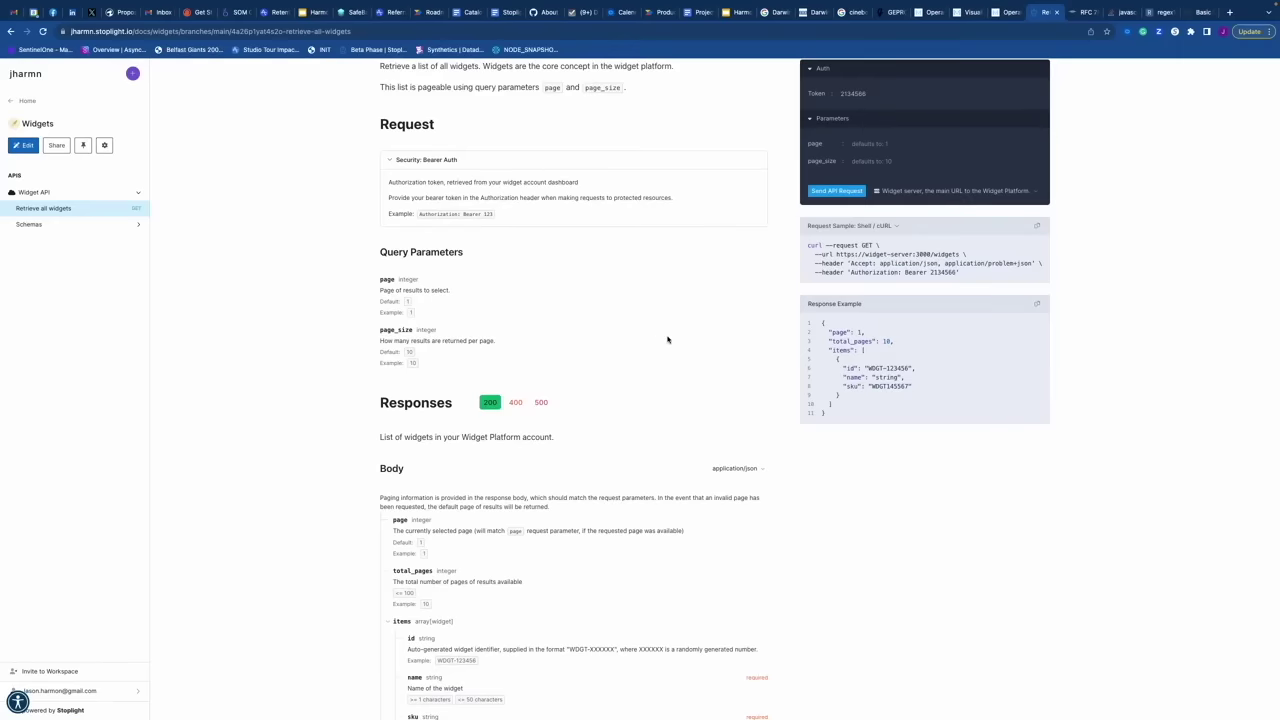
pyautogui.scroll(-2, 668, 340)
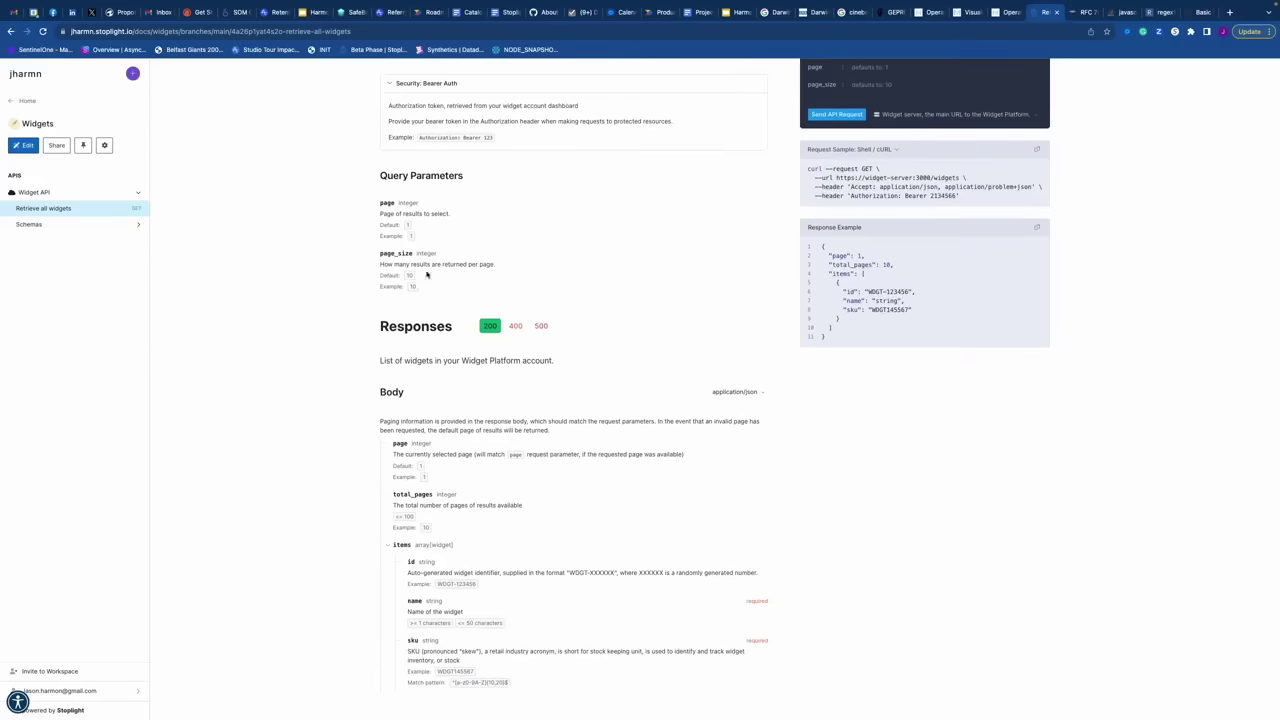
pyautogui.scroll(-1, 577, 263)
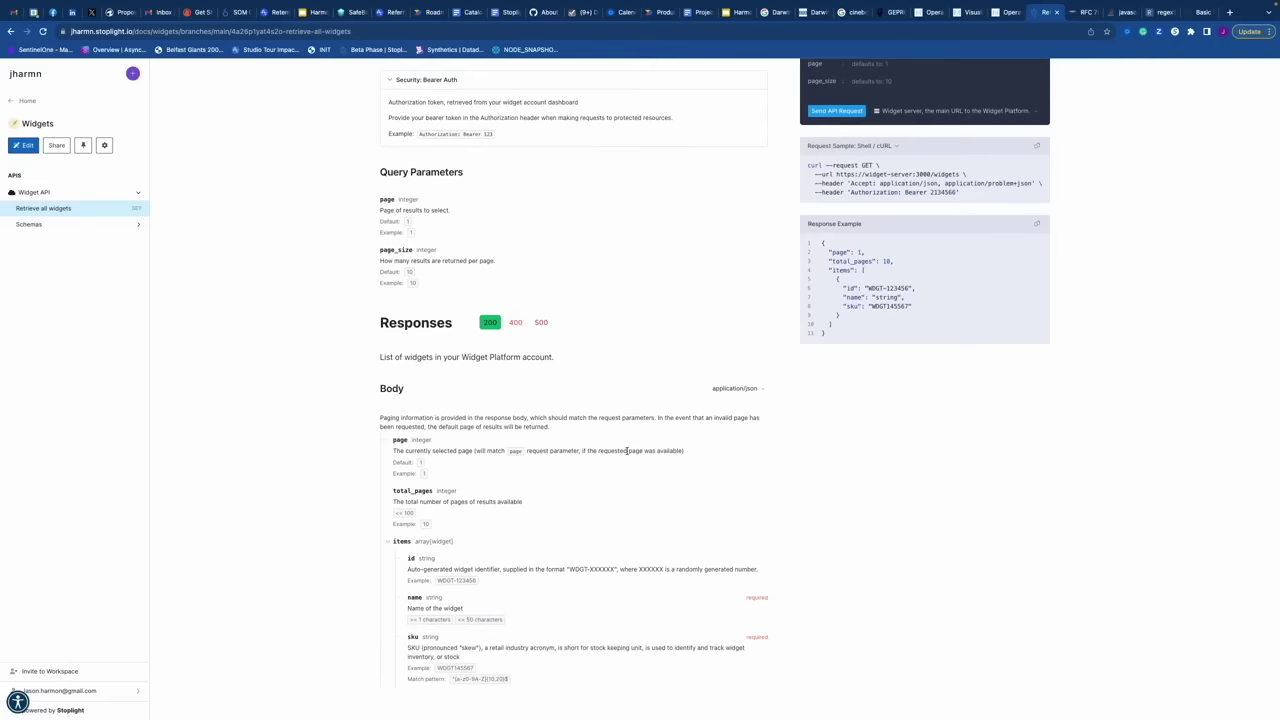
# Step: Examine the descriptions, limits and examples of the page and total_pages properties in the 200 response body
pyautogui.moveTo(391, 439); pyautogui.dragTo(458, 529)
pyautogui.click(450, 530)
pyautogui.moveTo(393, 451); pyautogui.dragTo(685, 453)
pyautogui.click(610, 459)
pyautogui.moveTo(477, 451); pyautogui.dragTo(582, 451)
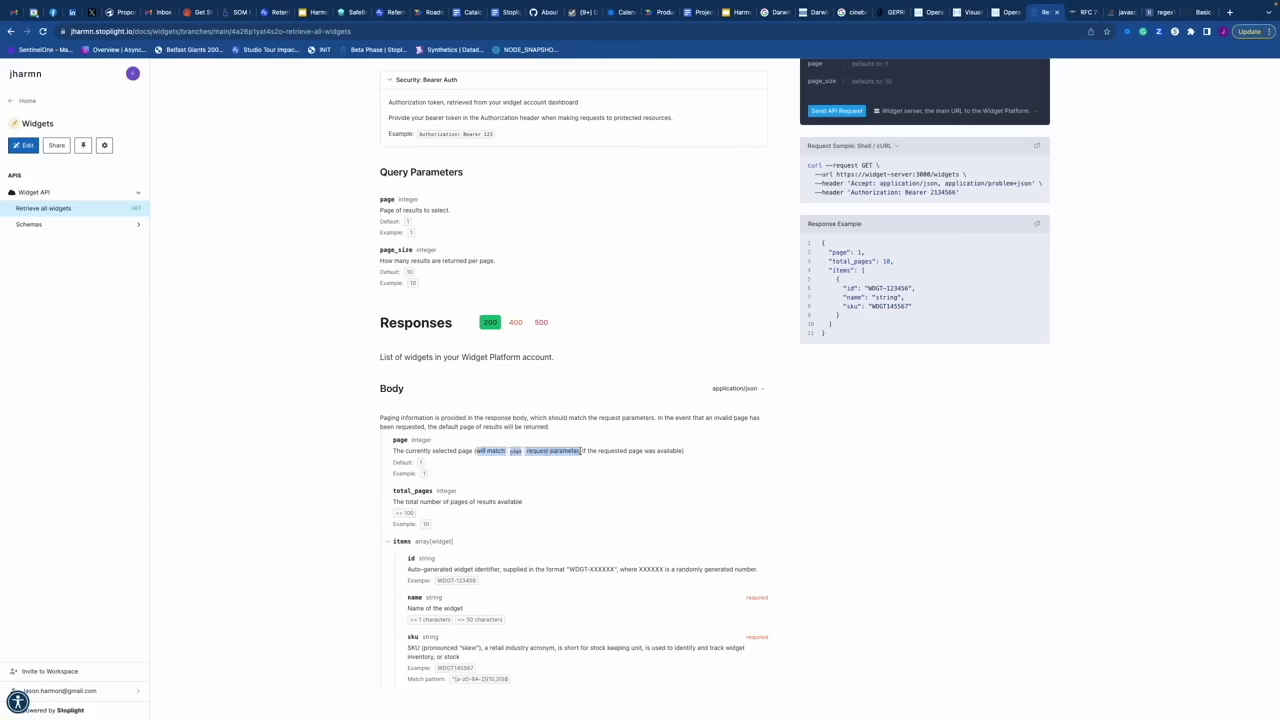
pyautogui.click(662, 452)
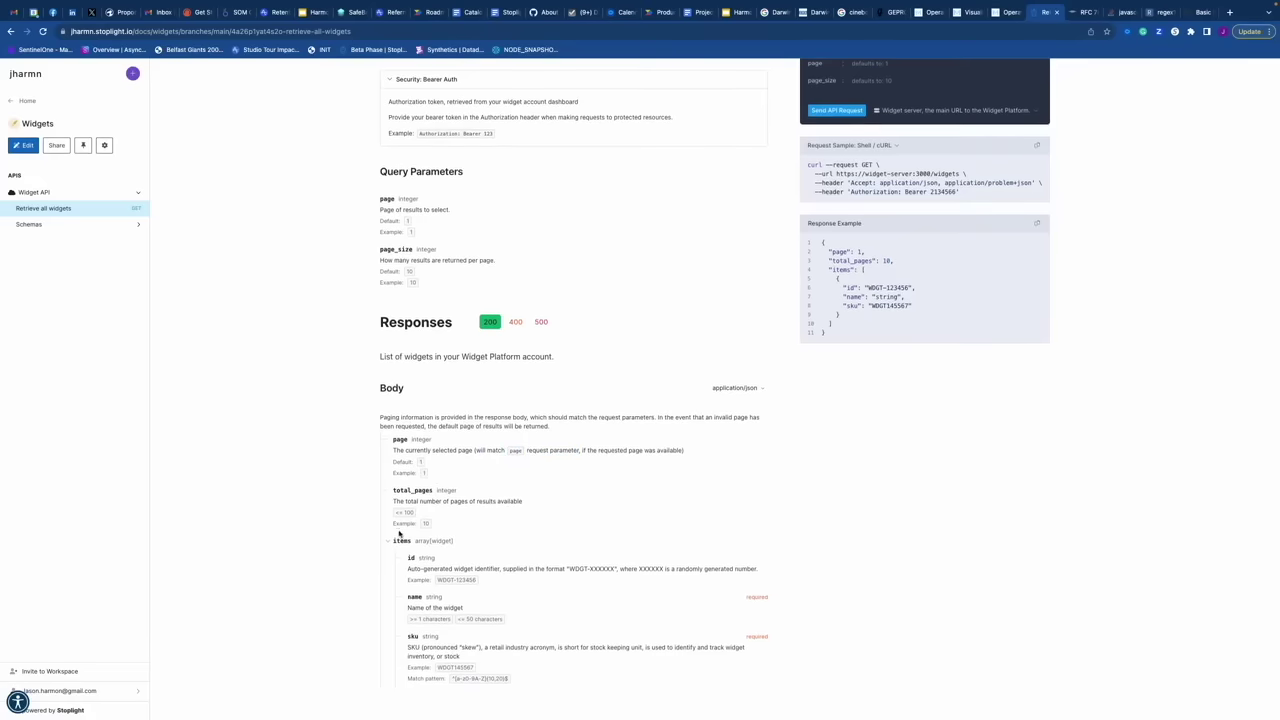
pyautogui.moveTo(393, 503); pyautogui.dragTo(537, 509)
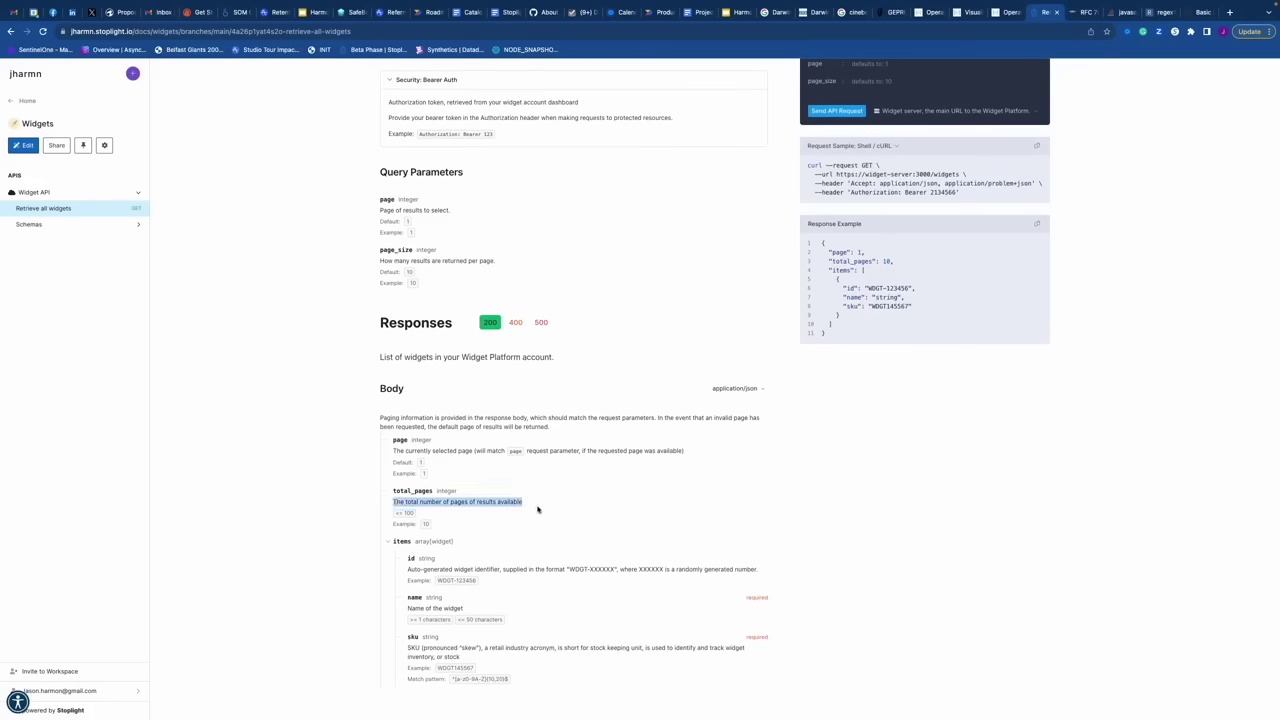
pyautogui.click(474, 517)
pyautogui.doubleClick(406, 513)
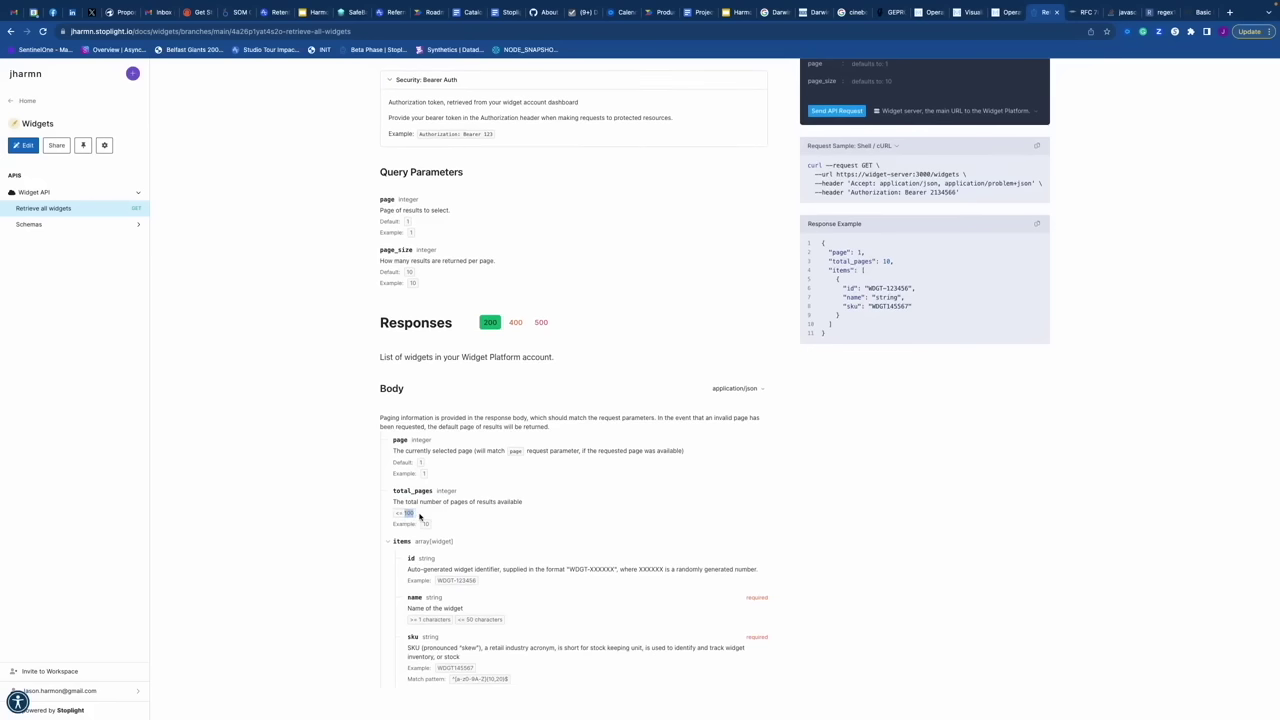
pyautogui.click(426, 524)
pyautogui.click(459, 518)
# Step: Examine the items properties in the response body: required flags, example values, name length limits and the sku match pattern
pyautogui.doubleClick(756, 598)
pyautogui.doubleClick(757, 638)
pyautogui.click(680, 578)
pyautogui.moveTo(437, 581); pyautogui.dragTo(486, 582)
pyautogui.moveTo(439, 668); pyautogui.dragTo(476, 668)
pyautogui.click(510, 587)
pyautogui.moveTo(409, 620); pyautogui.dragTo(502, 621)
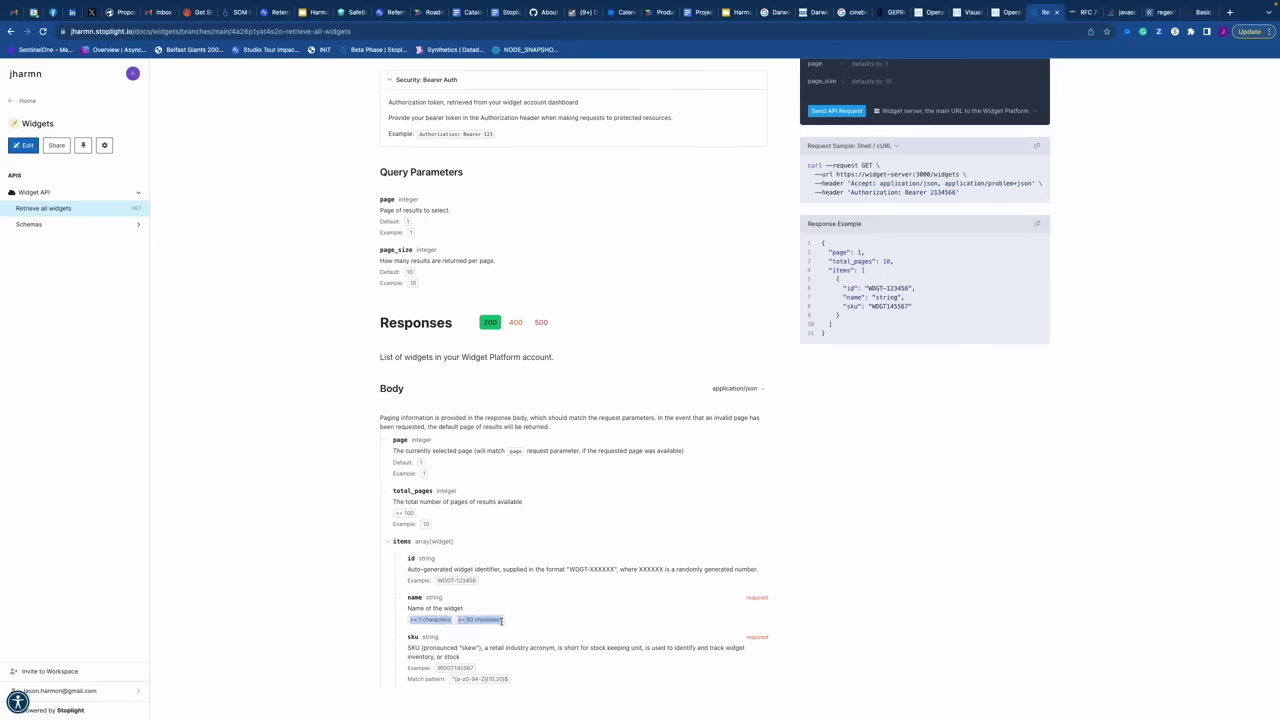
pyautogui.click(567, 615)
pyautogui.moveTo(451, 679); pyautogui.dragTo(513, 682)
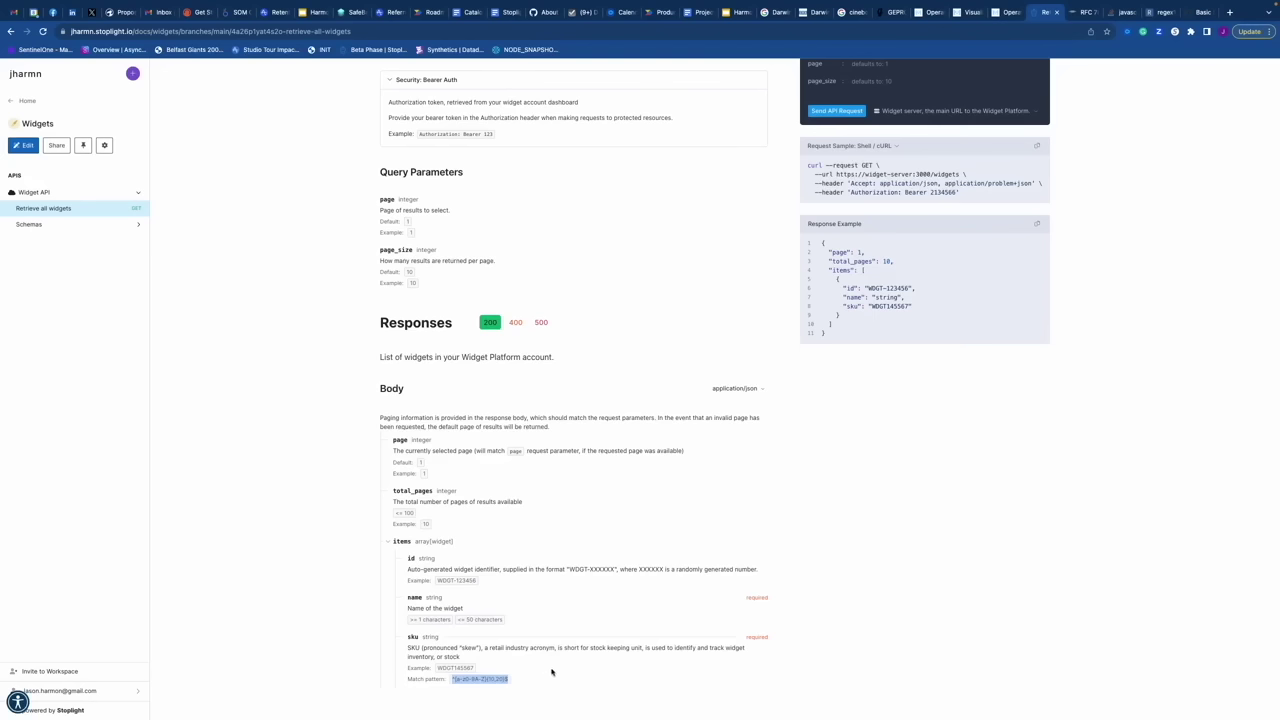
pyautogui.click(551, 672)
# Step: Open the Retrieve all widgets operation for editing and inspect the widget_list_paged schema used by its 200 response
pyautogui.scroll(5, 521, 569)
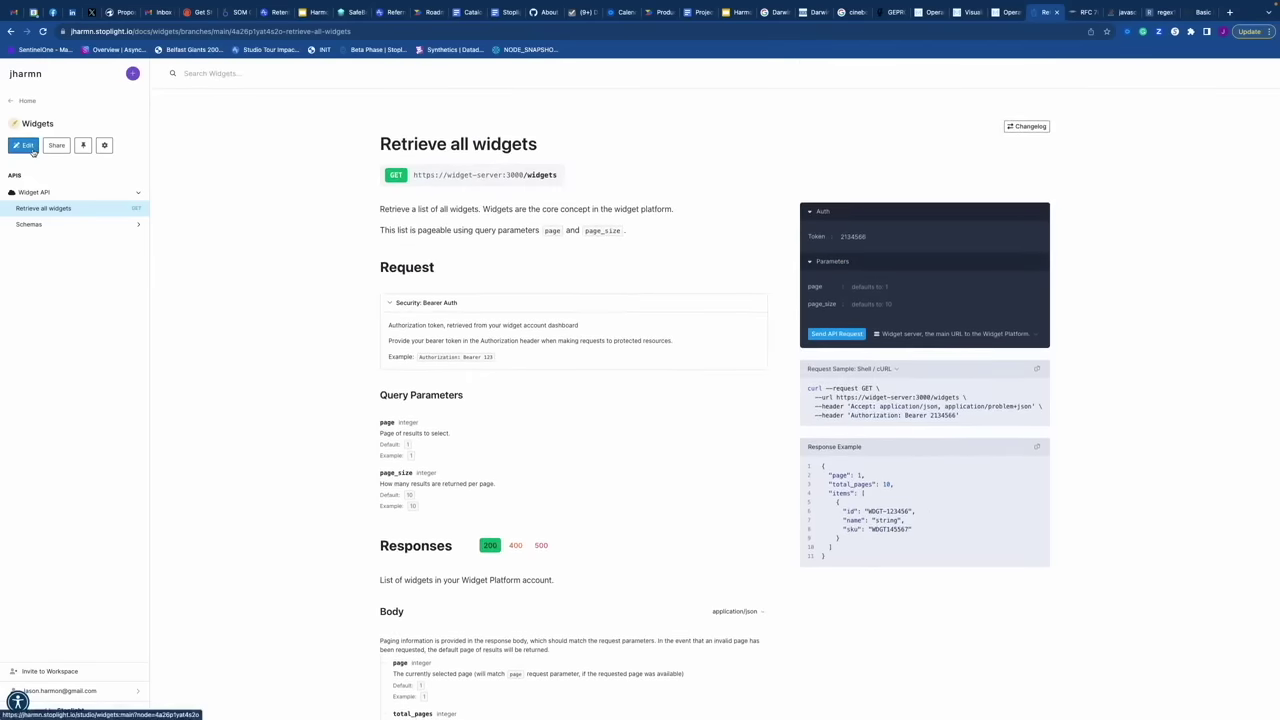
pyautogui.click(31, 149)
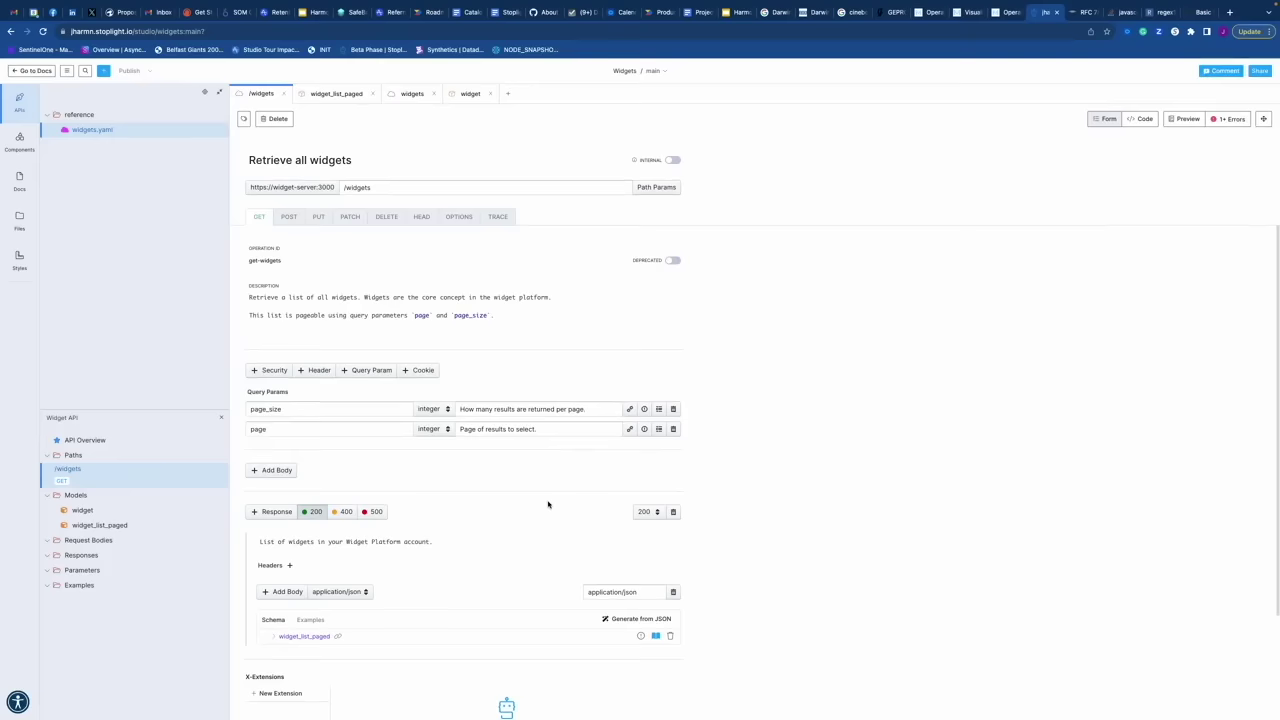
pyautogui.scroll(-1, 548, 504)
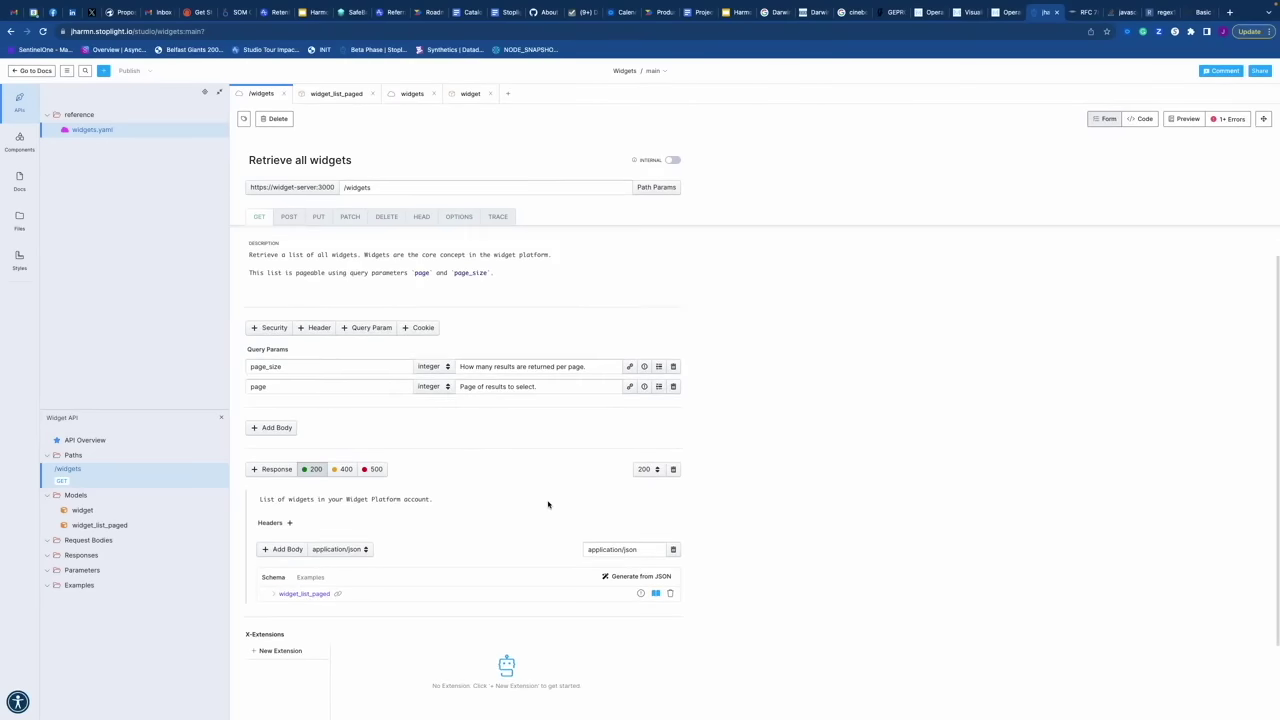
pyautogui.scroll(-2, 548, 504)
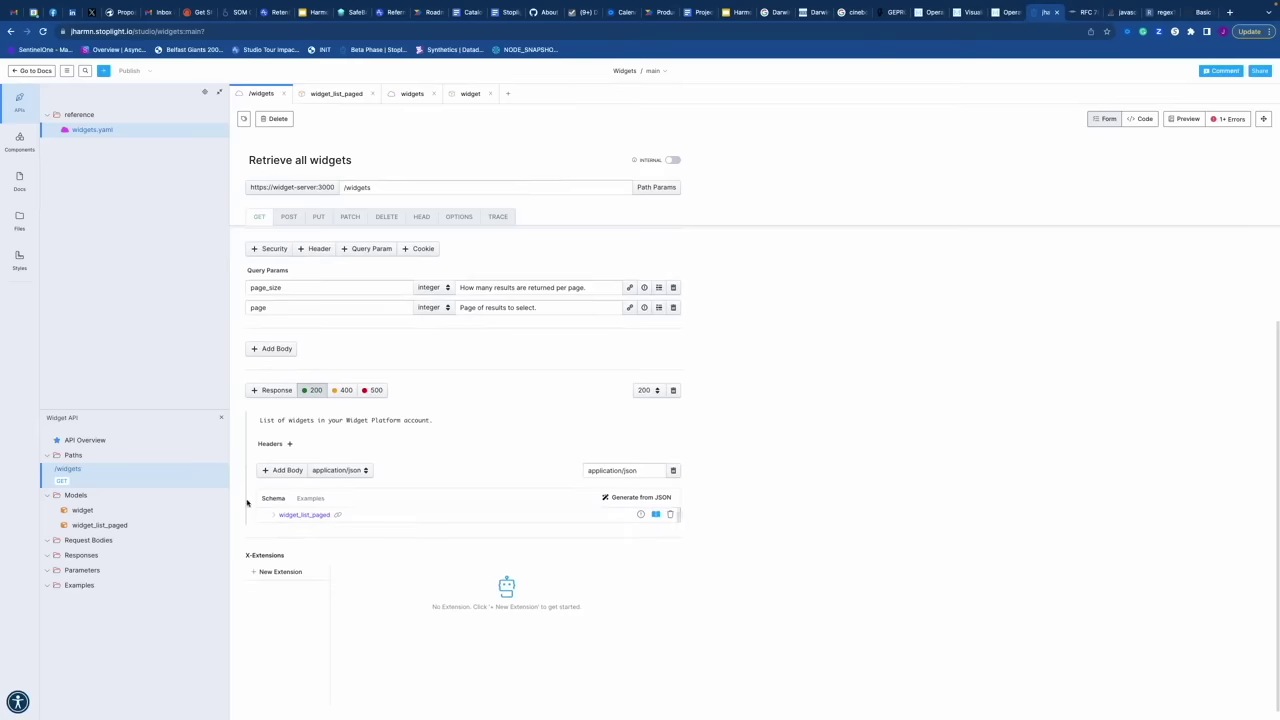
pyautogui.scroll(3, 437, 465)
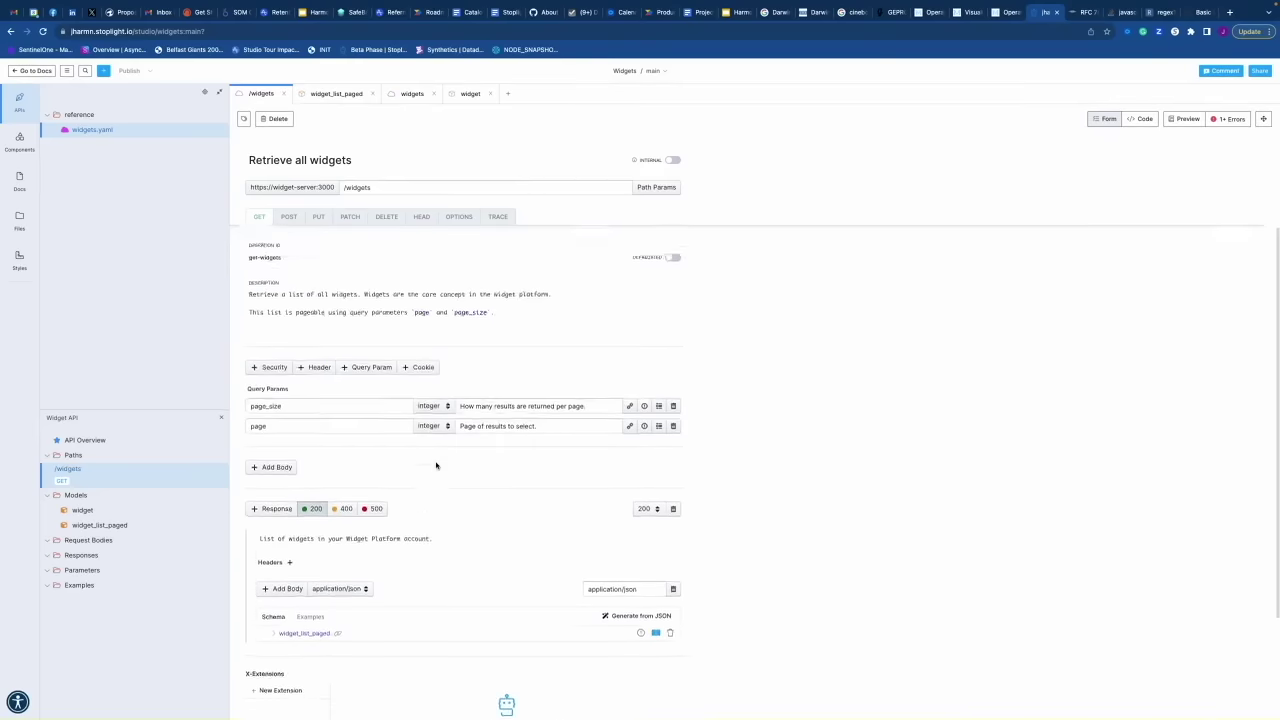
pyautogui.scroll(-2, 420, 462)
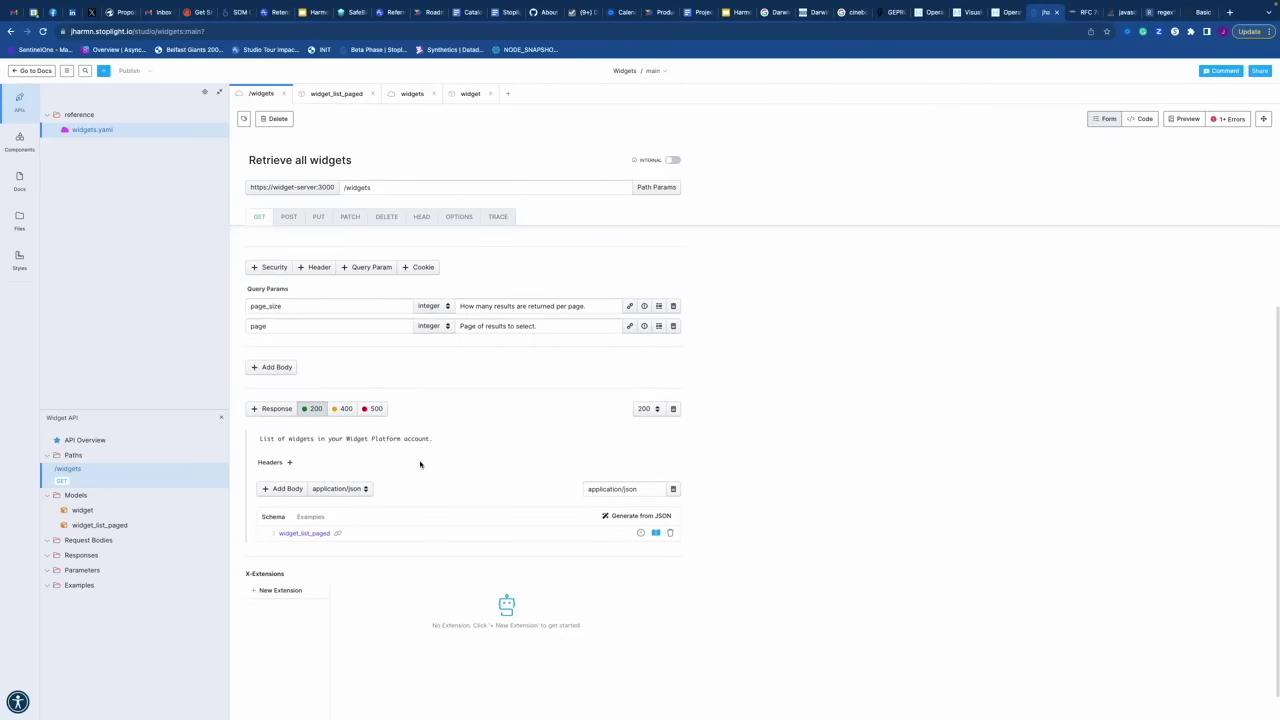
pyautogui.click(274, 534)
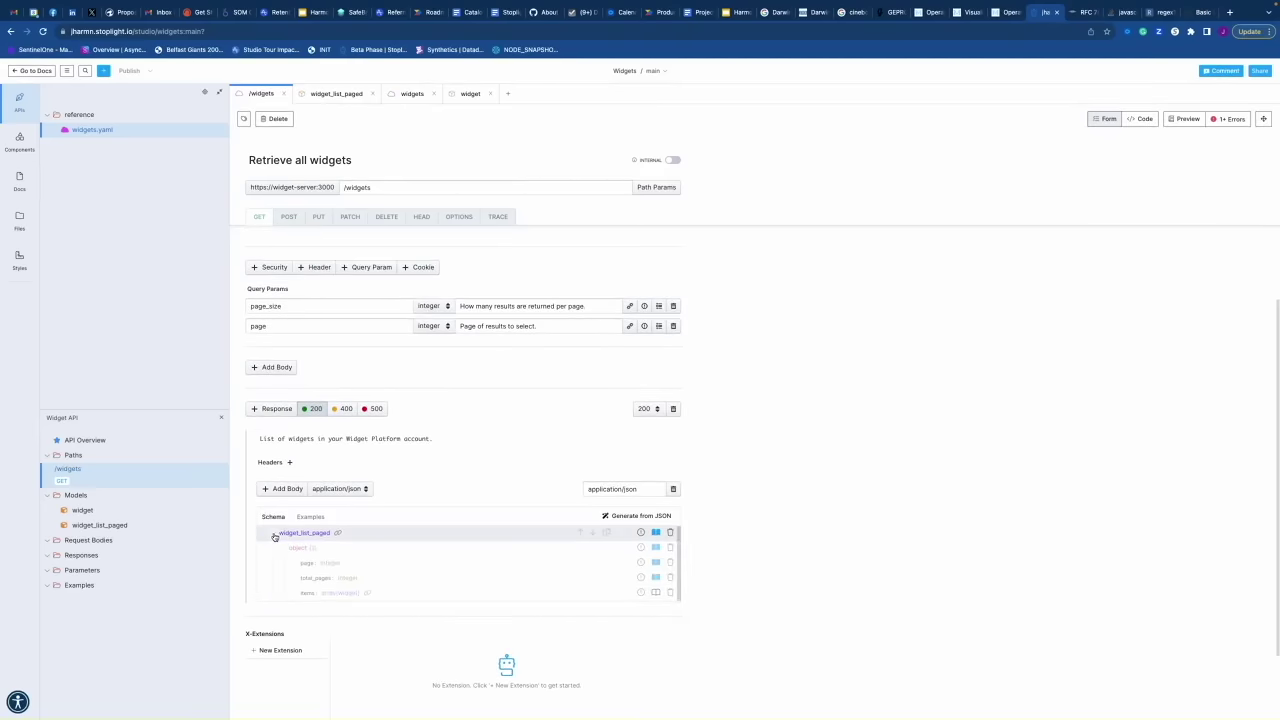
pyautogui.scroll(-1, 308, 572)
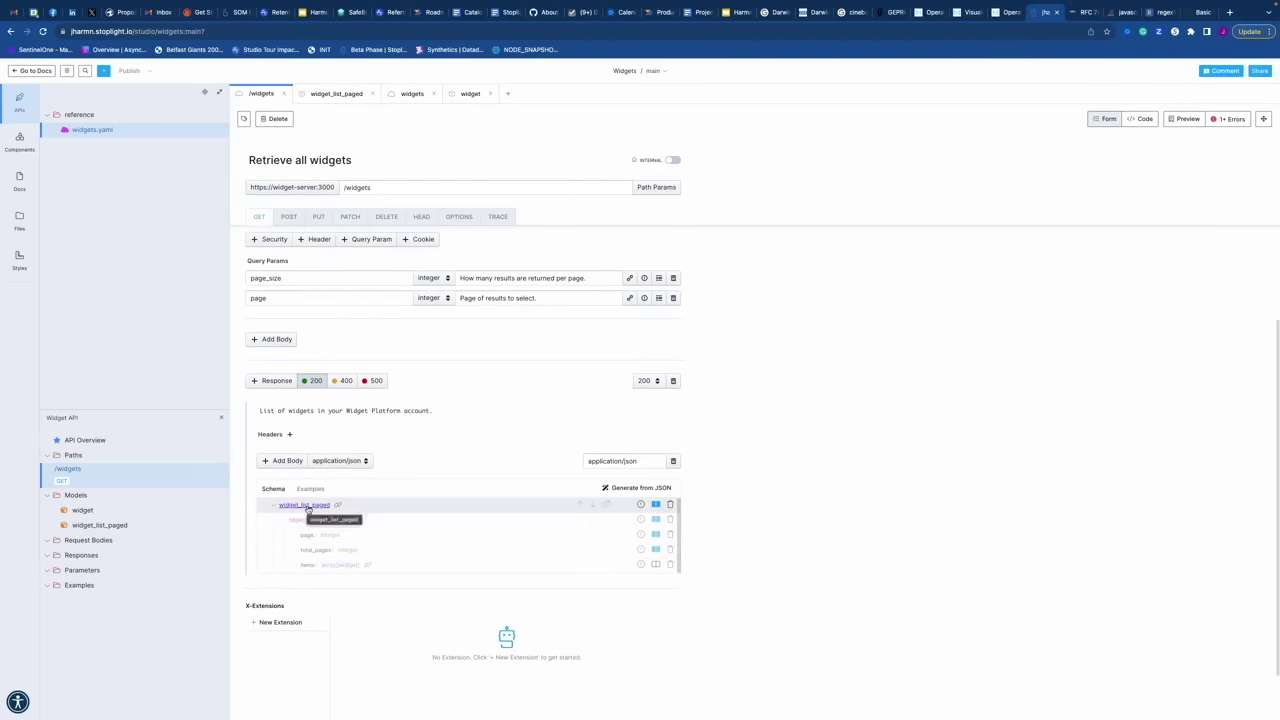
pyautogui.click(305, 505)
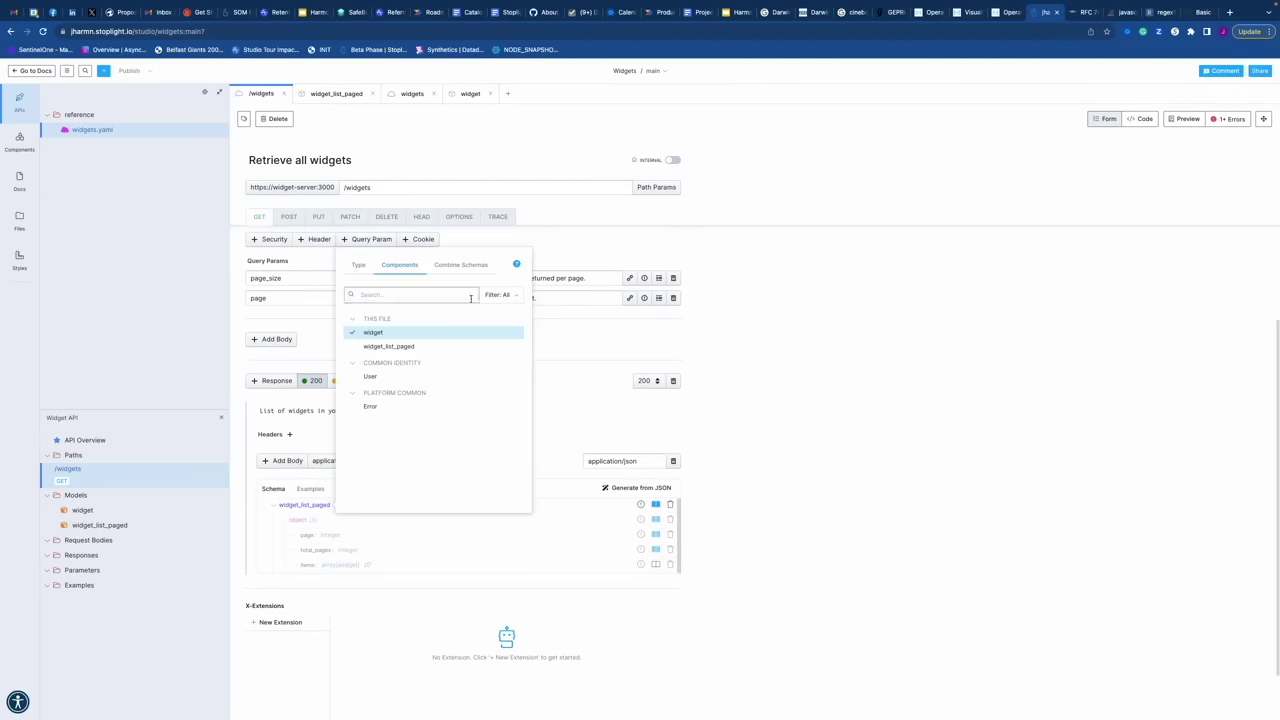
pyautogui.click(245, 455)
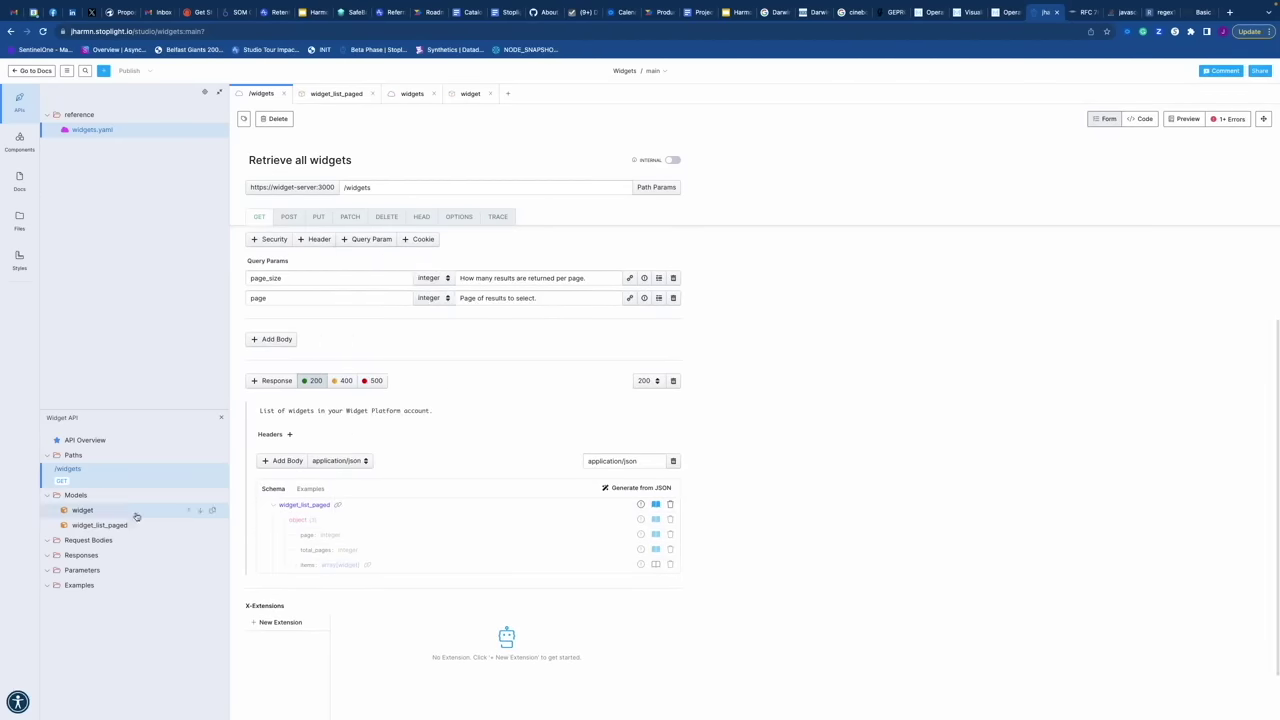
# Step: Open the widget_list_paged model and inspect the type of its items property
pyautogui.click(86, 525)
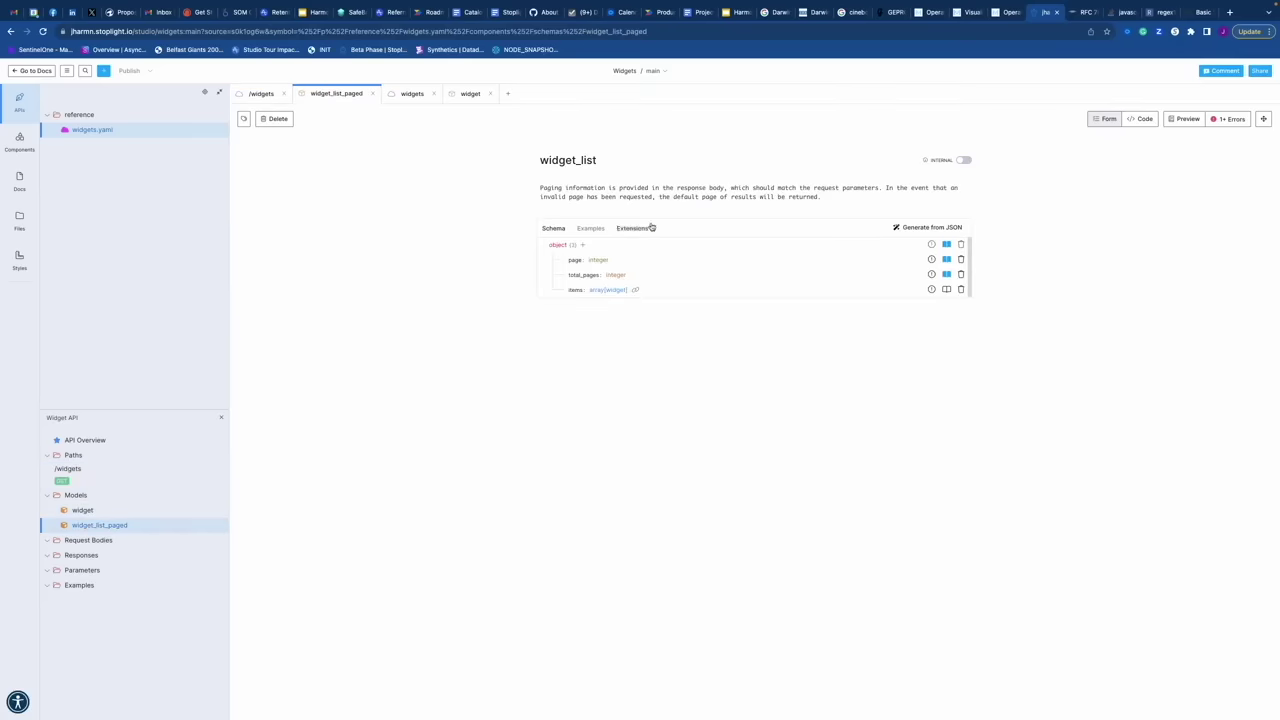
pyautogui.click(605, 290)
pyautogui.click(457, 395)
# Step: Open the widget model and check its name property's description and the rendered documentation preview
pyautogui.click(80, 510)
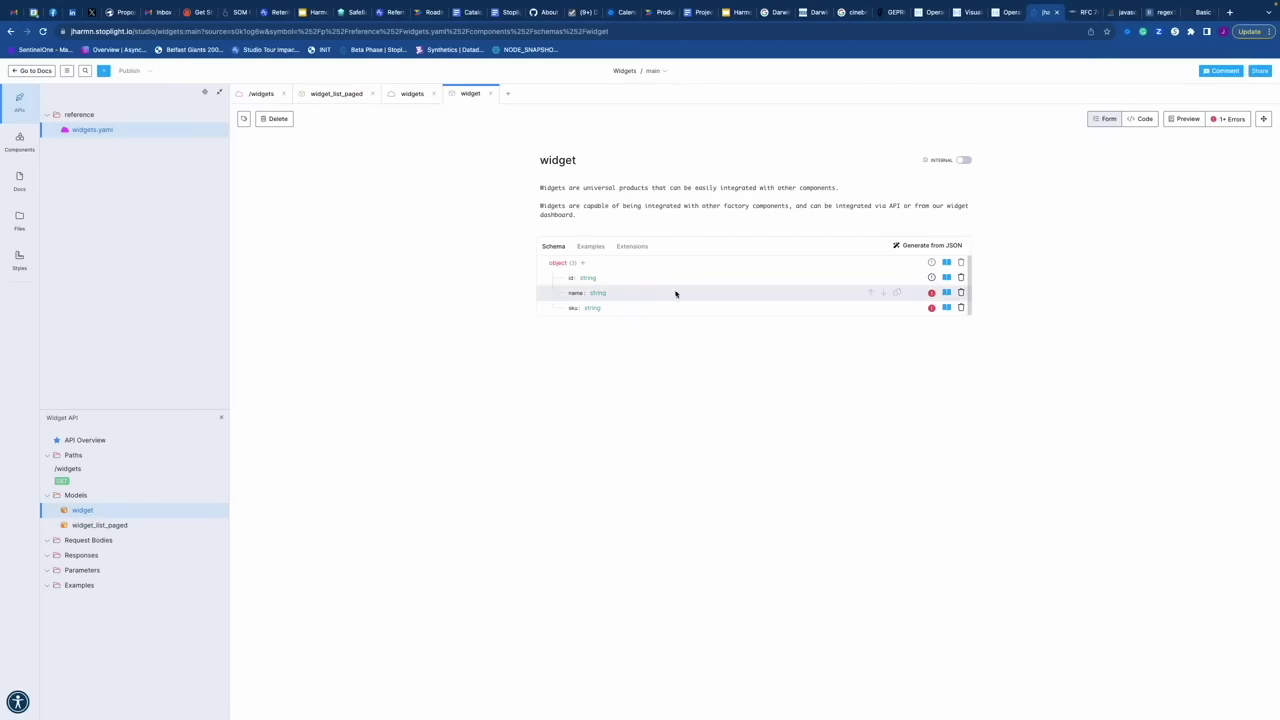
pyautogui.click(948, 293)
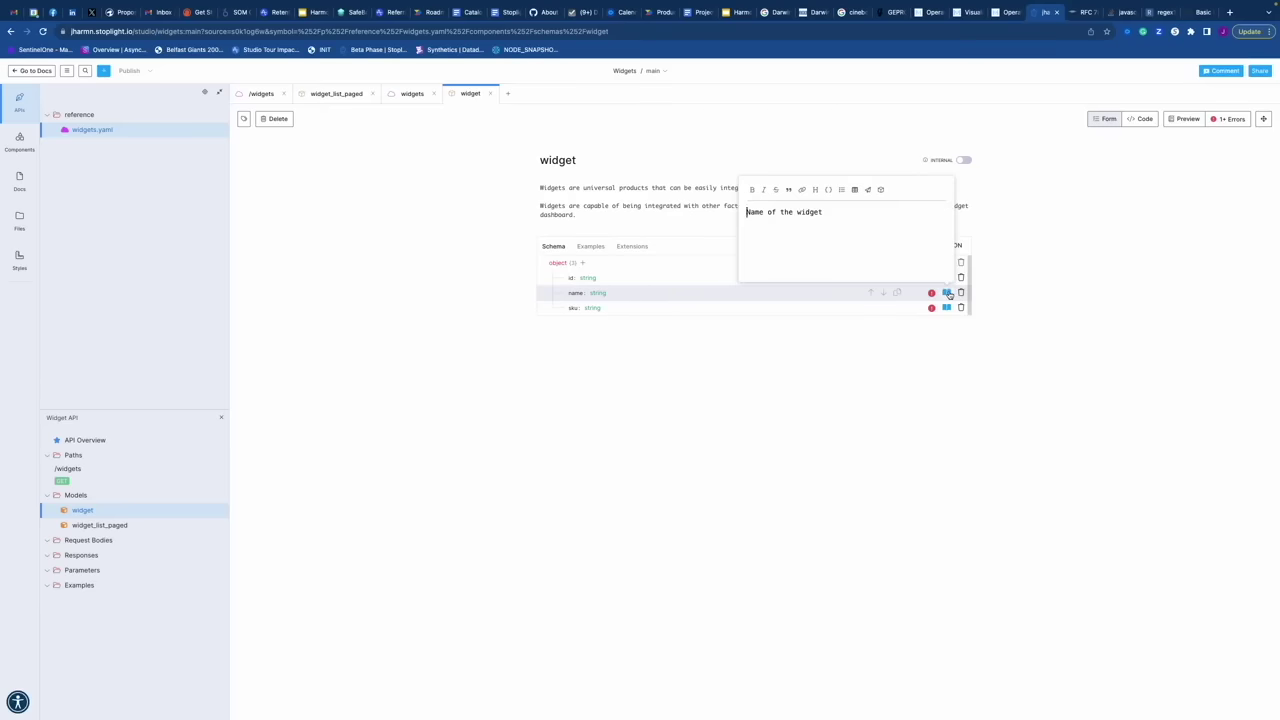
pyautogui.click(864, 360)
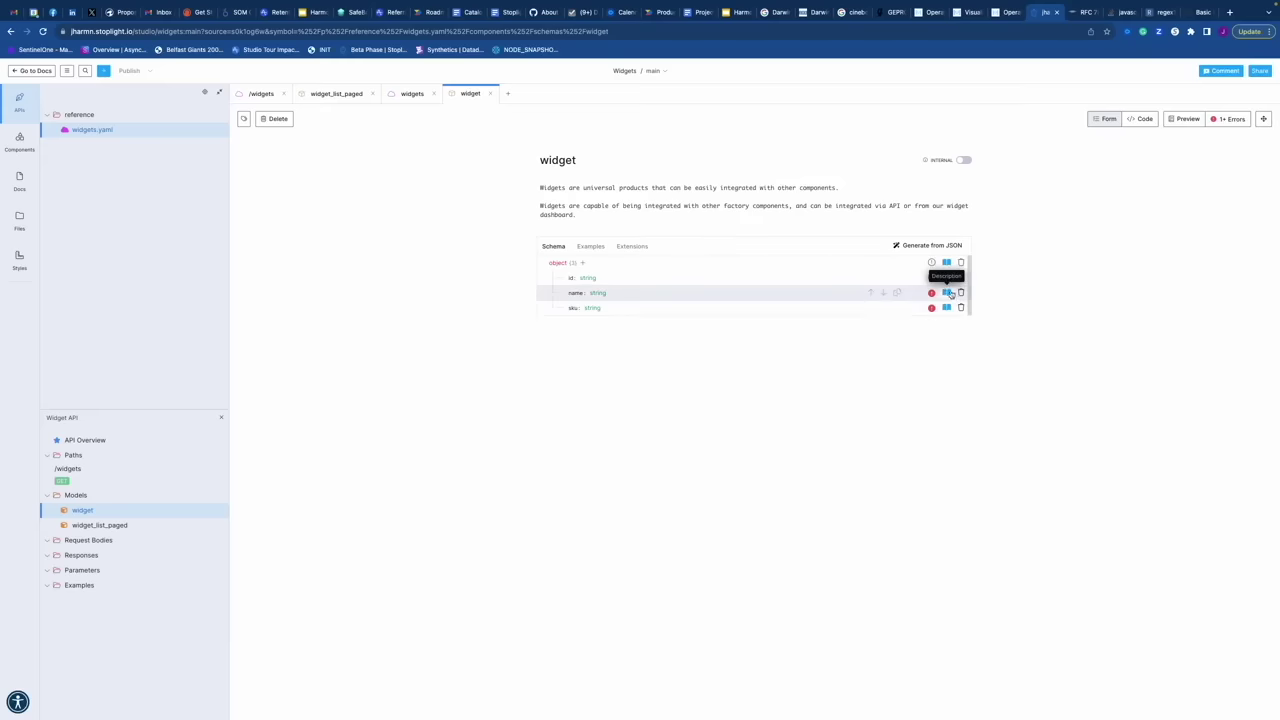
pyautogui.click(1174, 120)
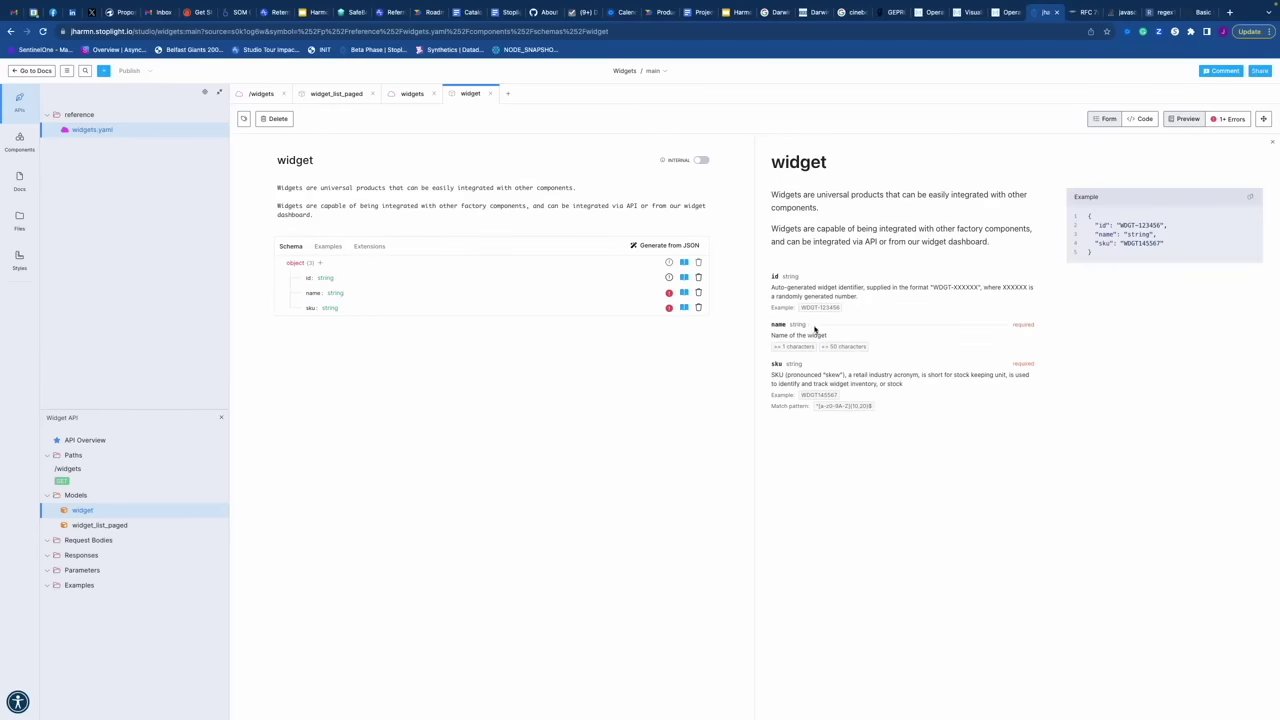
pyautogui.click(1171, 121)
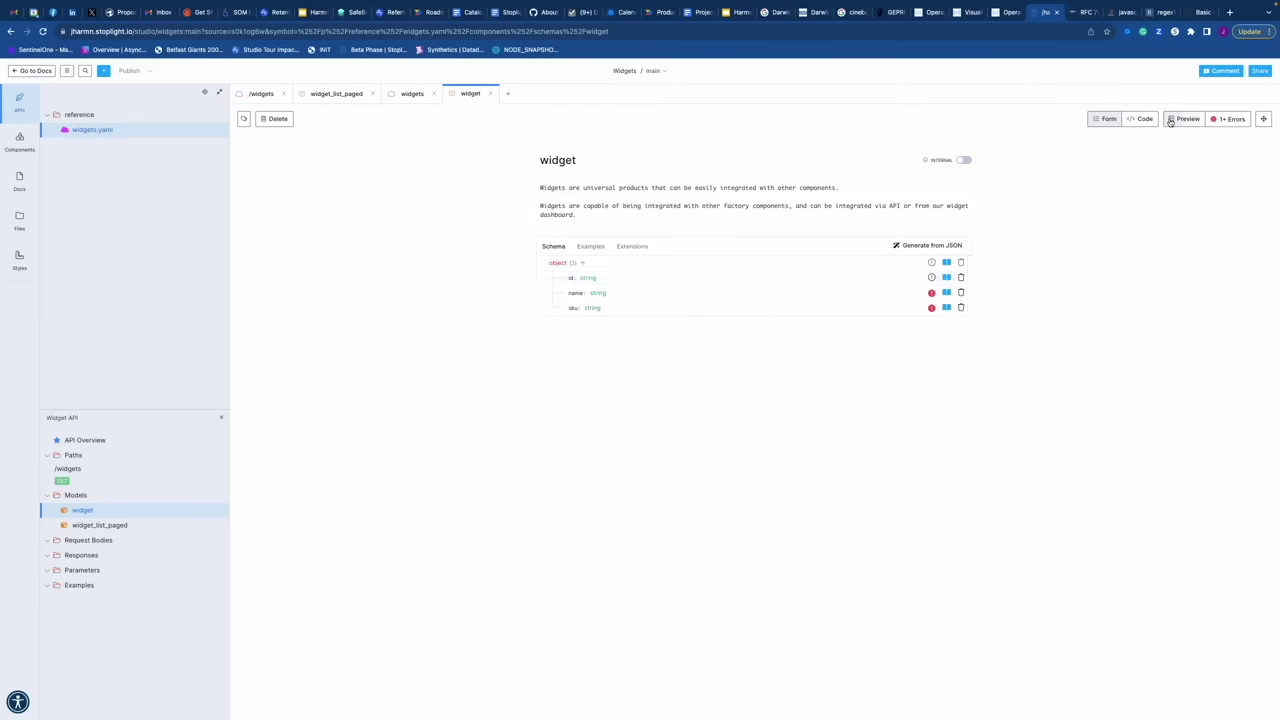
# Step: Set the widget model's name property example to "Widget name" and review its format options, default, pattern and length limit fields
pyautogui.click(597, 293)
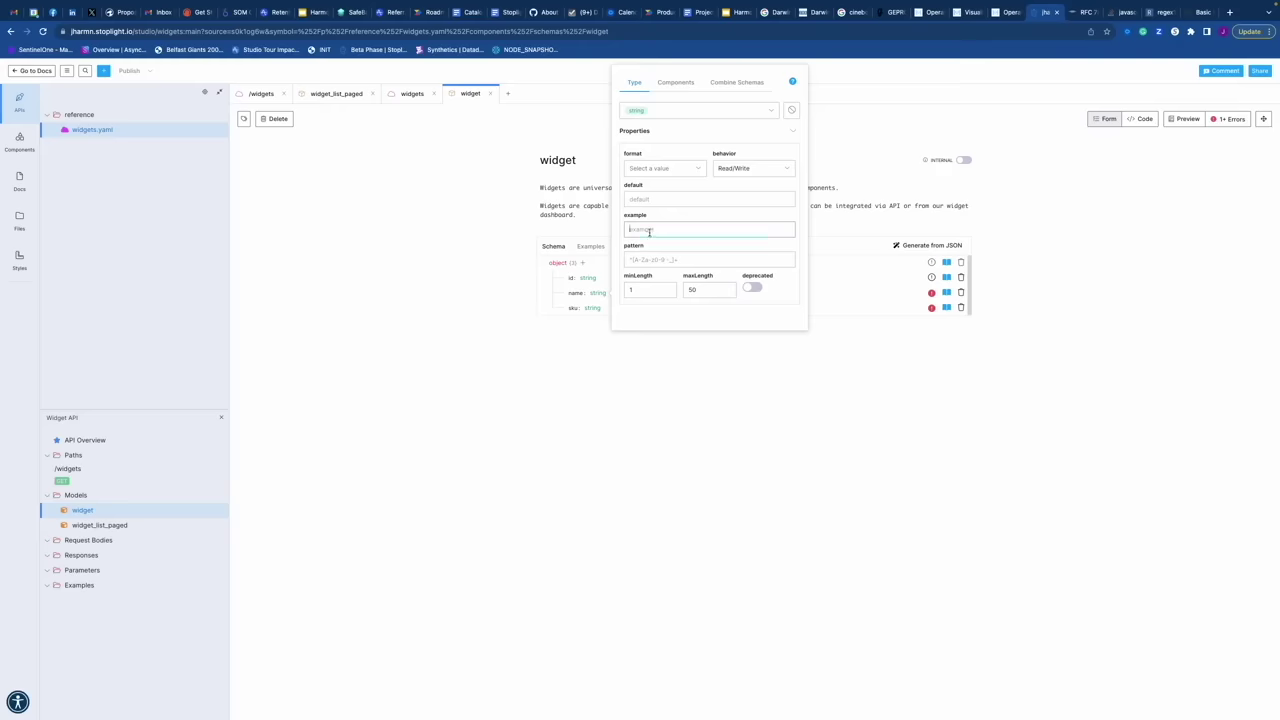
pyautogui.write('Widget name')
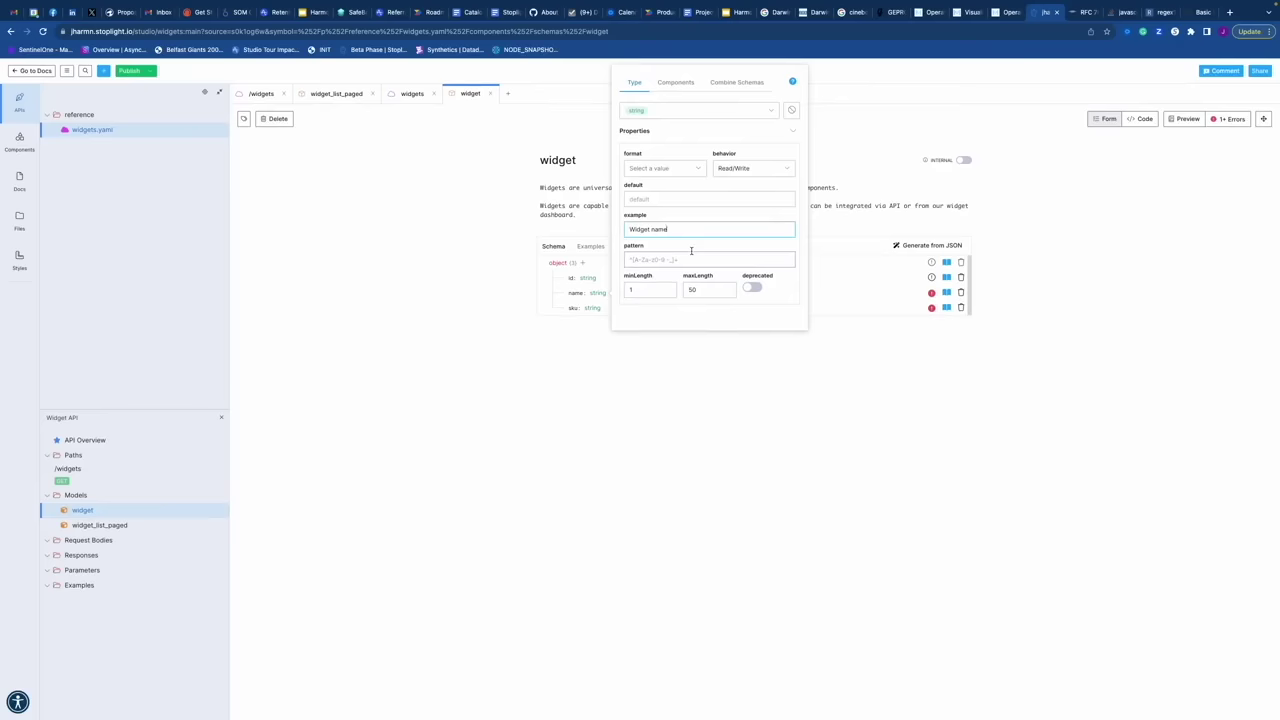
pyautogui.click(697, 170)
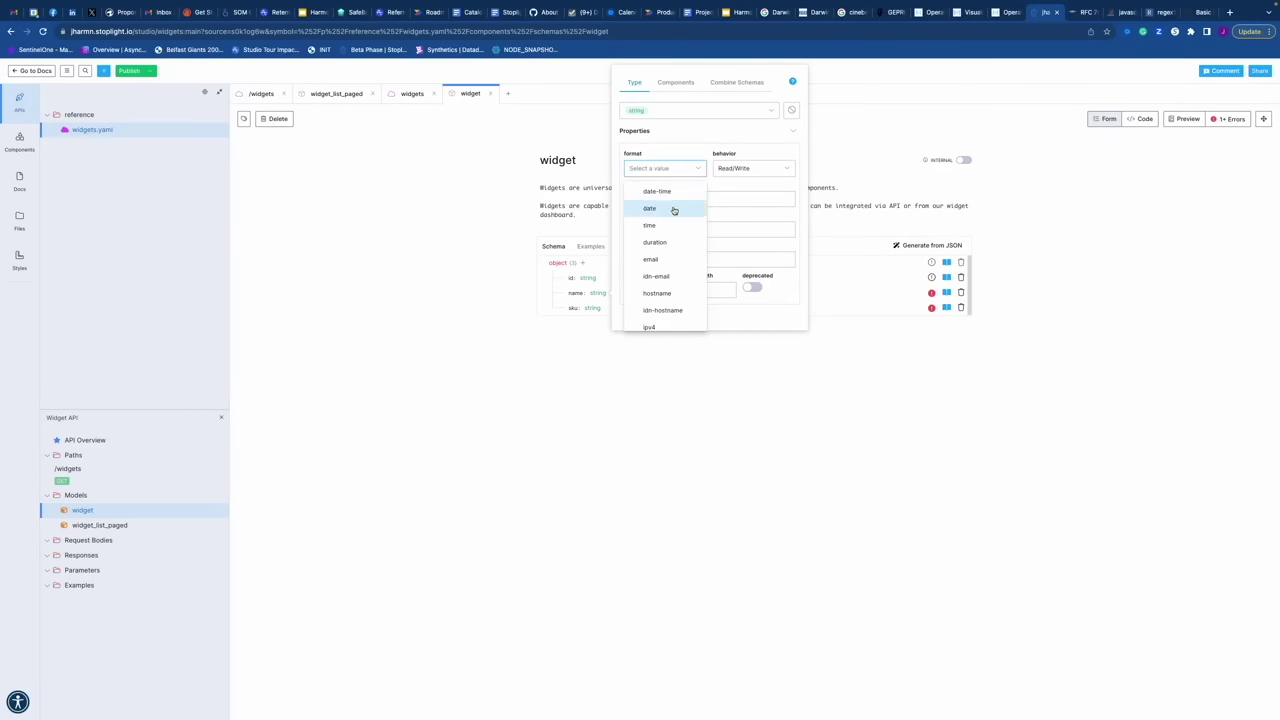
pyautogui.click(720, 185)
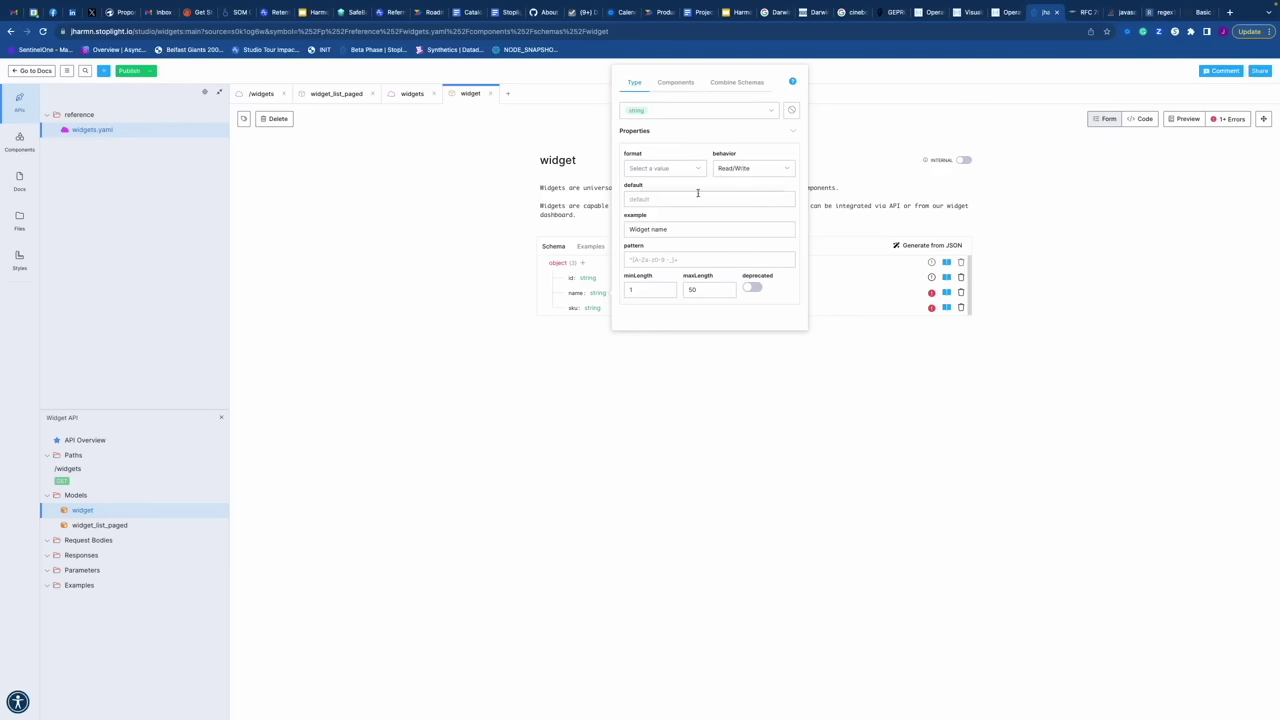
pyautogui.click(694, 197)
pyautogui.click(694, 196)
pyautogui.click(687, 260)
pyautogui.click(700, 288)
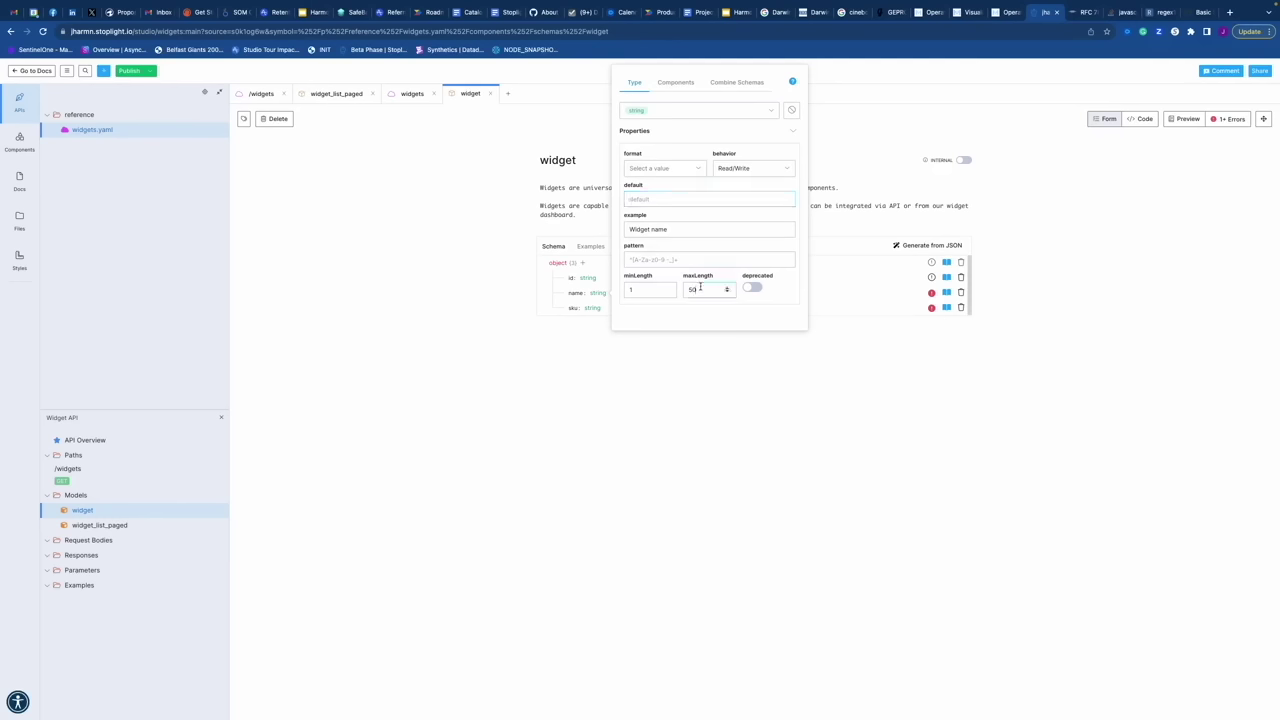
pyautogui.click(634, 289)
pyautogui.click(758, 380)
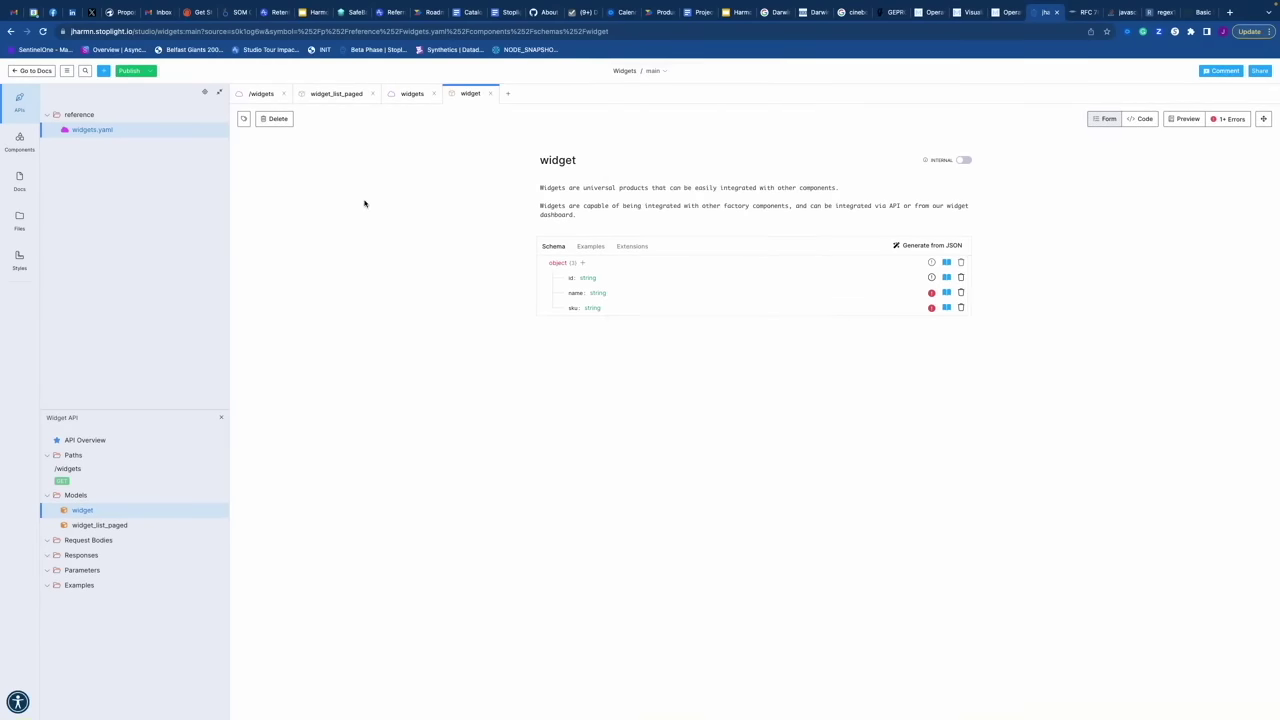
# Step: Publish the project and check the widget model's preview for the example values, name length limits and required flag
pyautogui.click(130, 71)
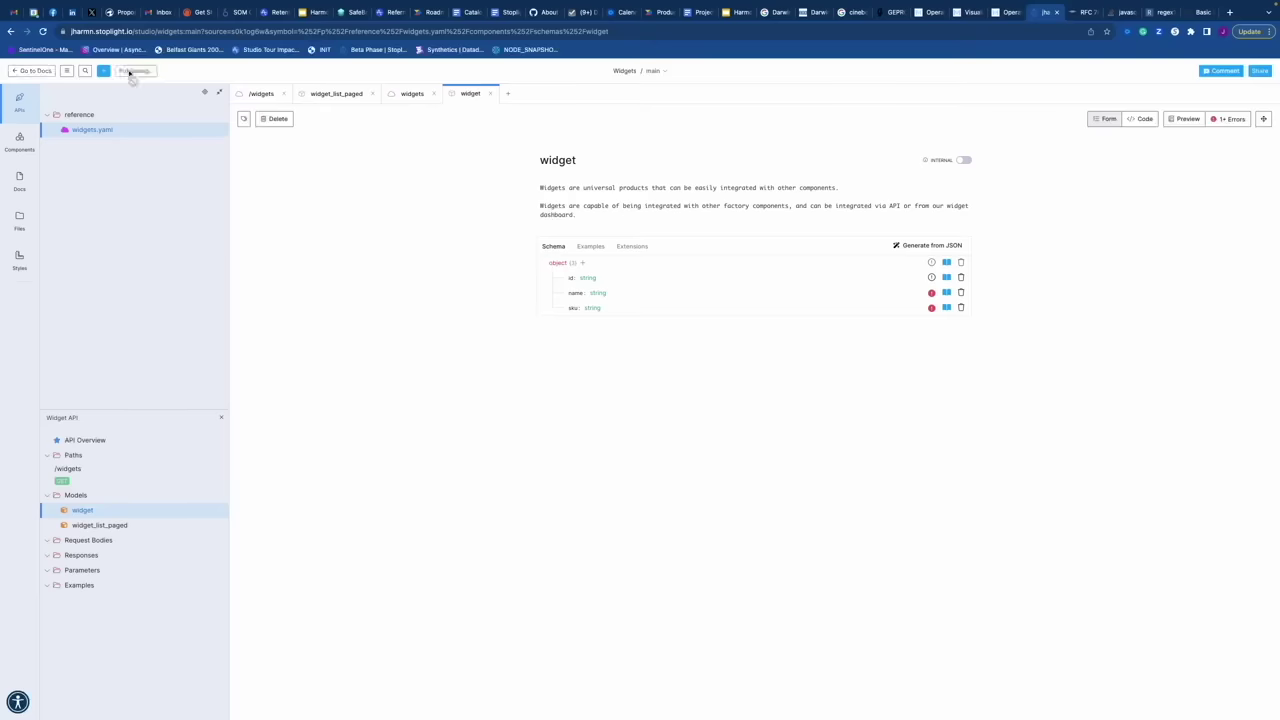
pyautogui.click(1185, 119)
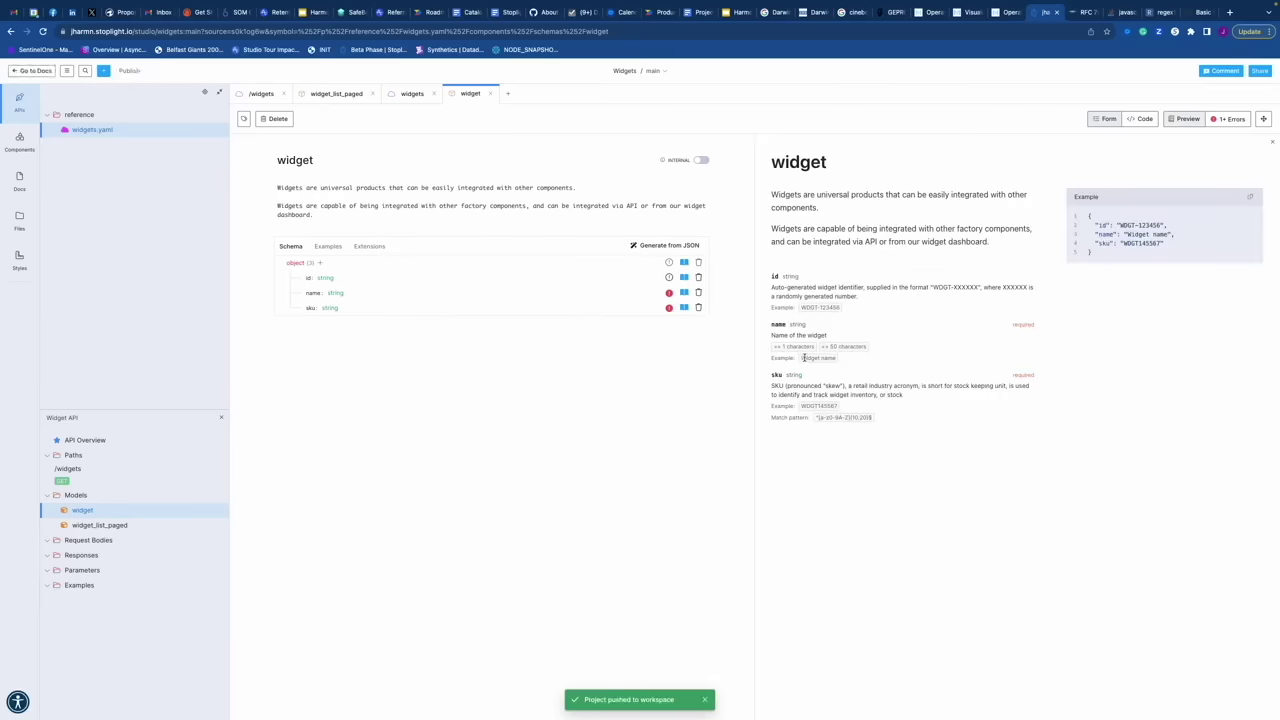
pyautogui.moveTo(801, 357); pyautogui.dragTo(841, 360)
pyautogui.click(841, 359)
pyautogui.moveTo(772, 307); pyautogui.dragTo(856, 307)
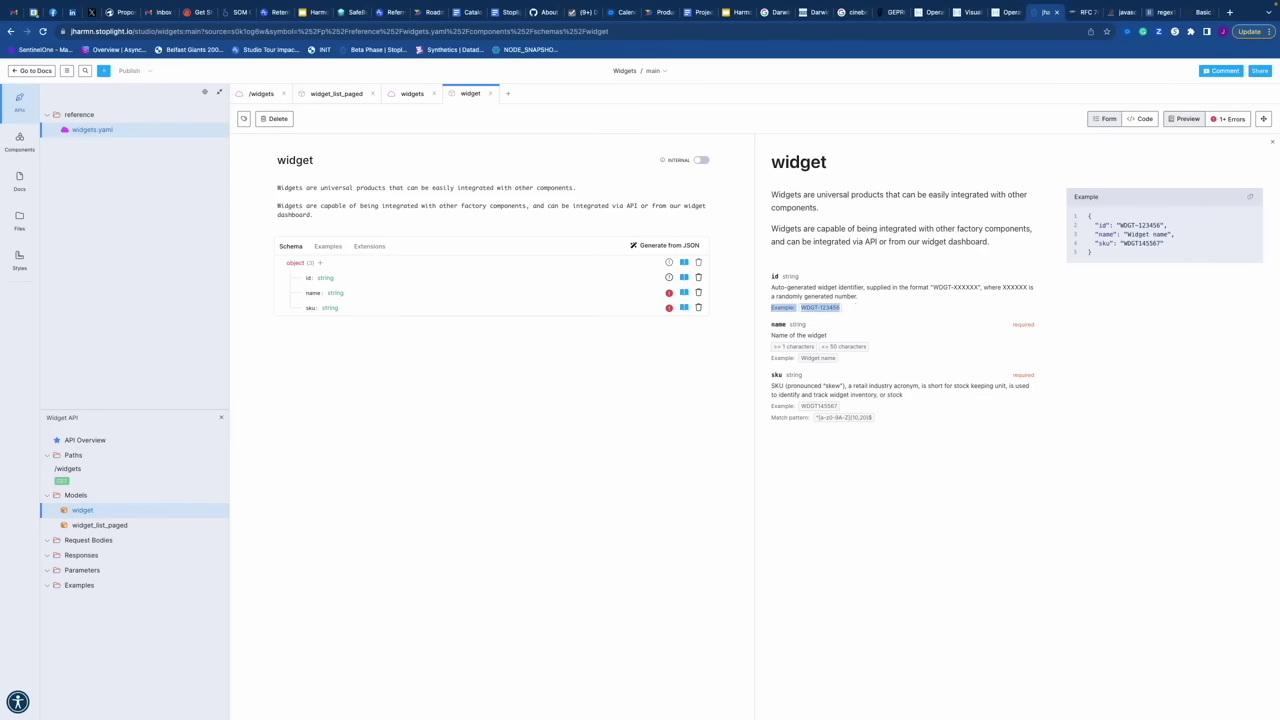
pyautogui.click(760, 358)
pyautogui.moveTo(772, 347); pyautogui.dragTo(863, 345)
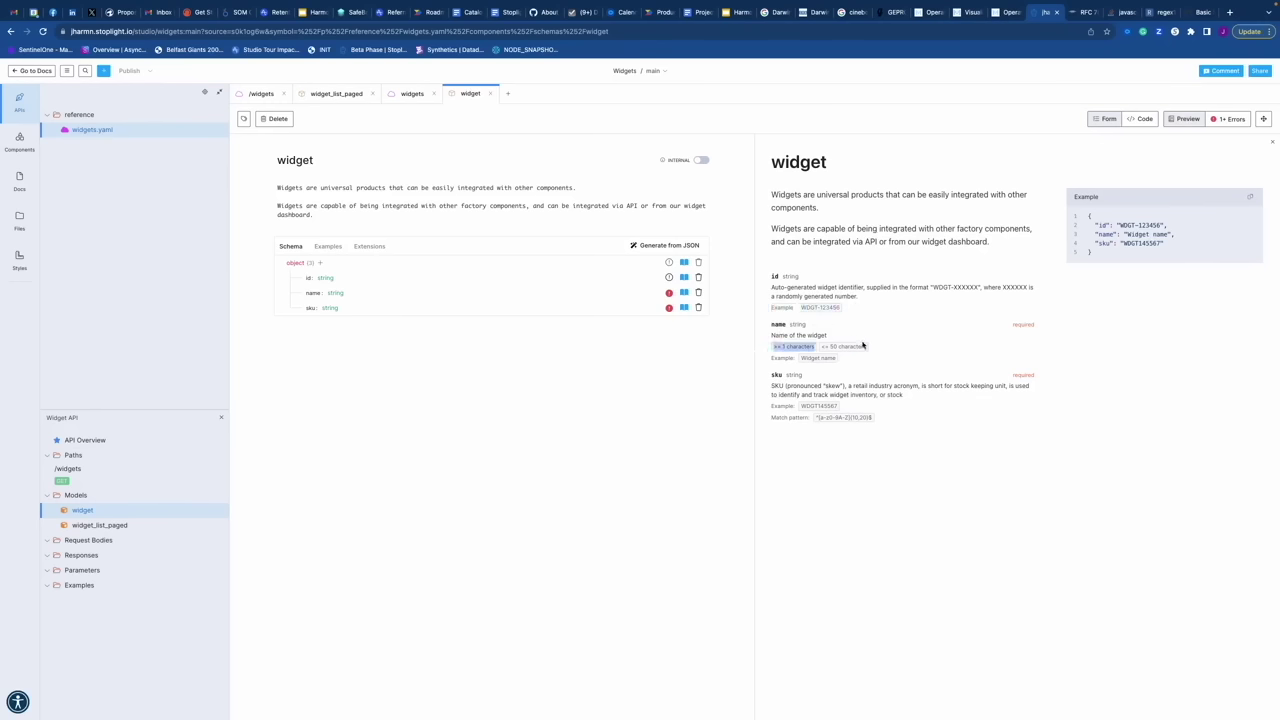
pyautogui.click(1020, 325)
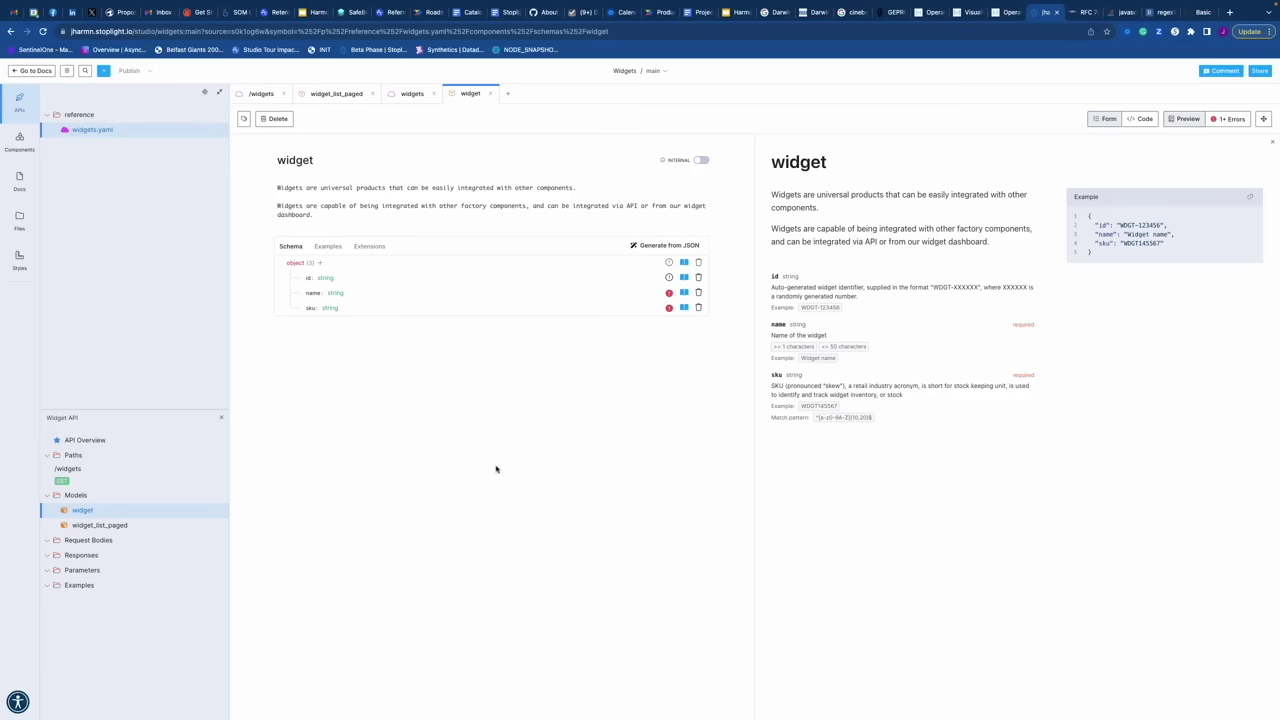
# Step: Add a POST operation to the /widgets path and name it "Create a widget"
pyautogui.click(116, 472)
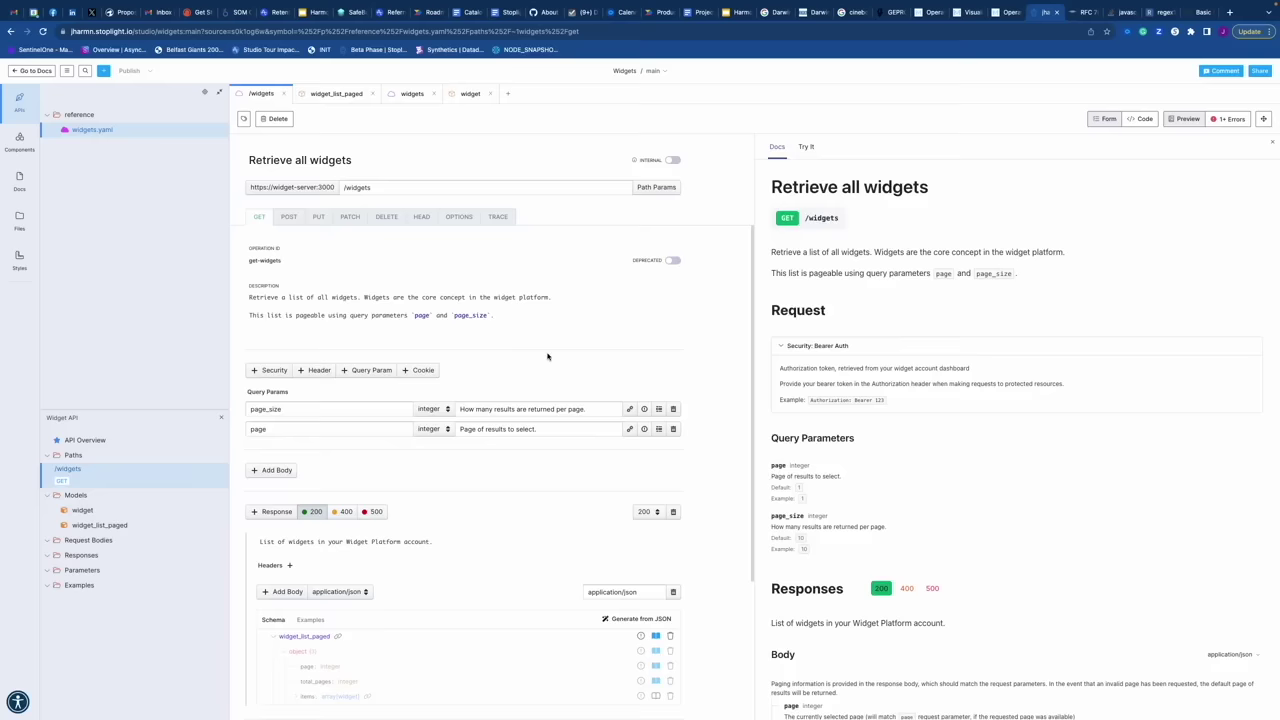
pyautogui.click(285, 218)
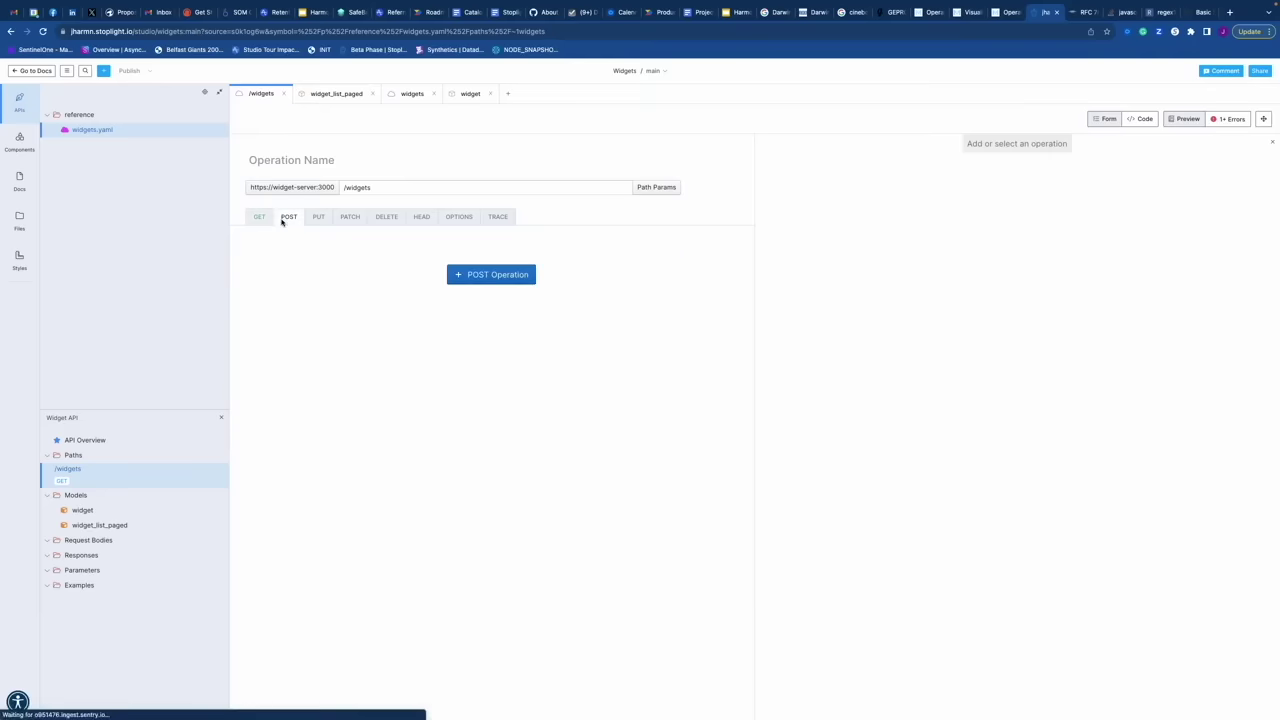
pyautogui.click(501, 278)
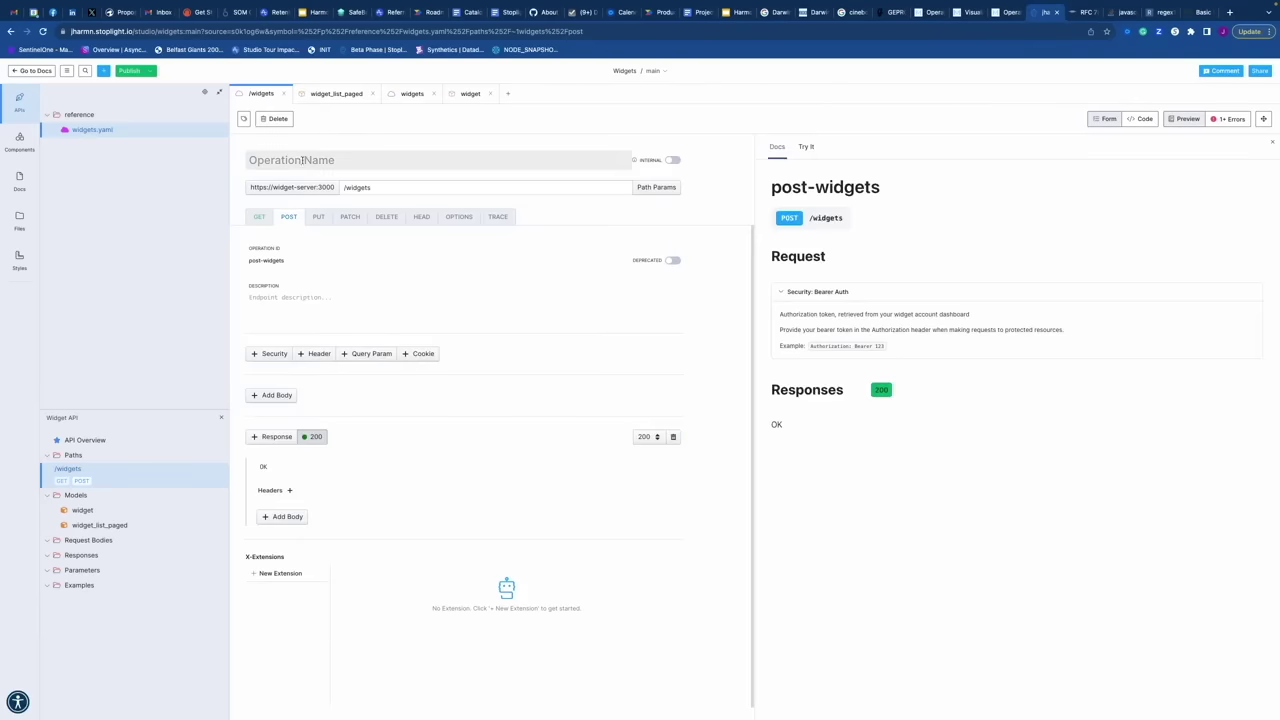
pyautogui.write('Create a widget')
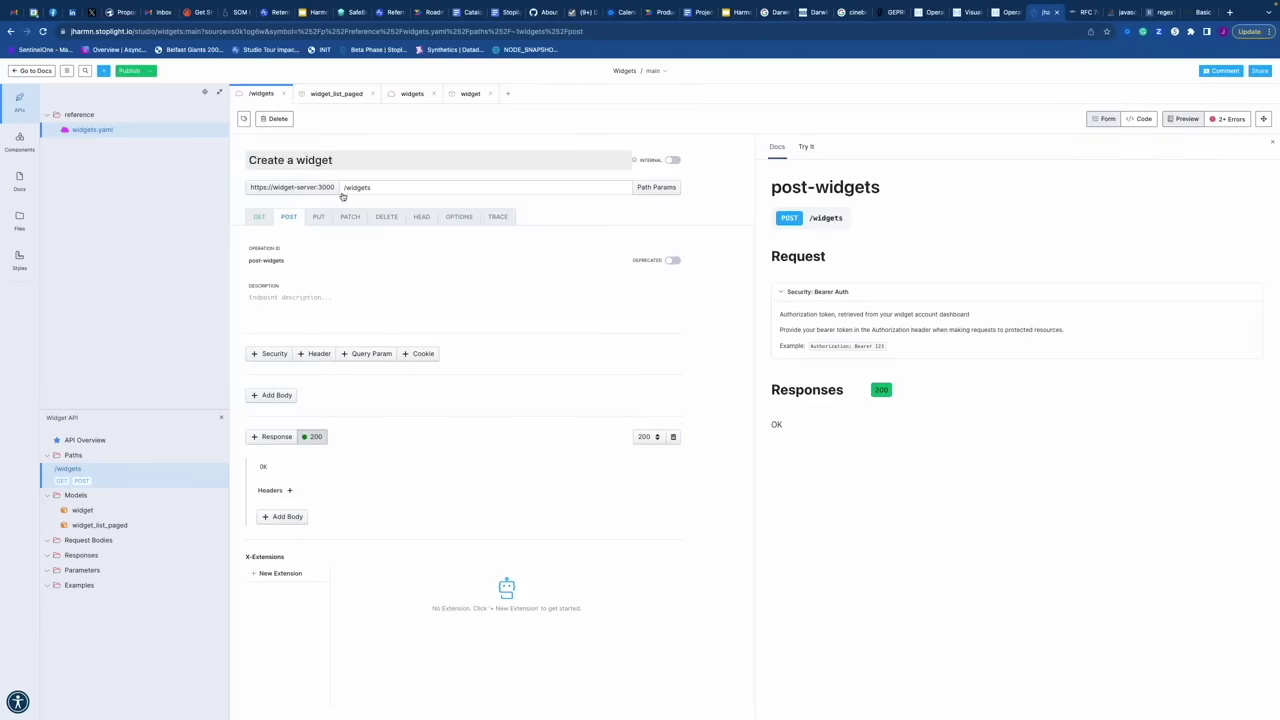
pyautogui.click(567, 206)
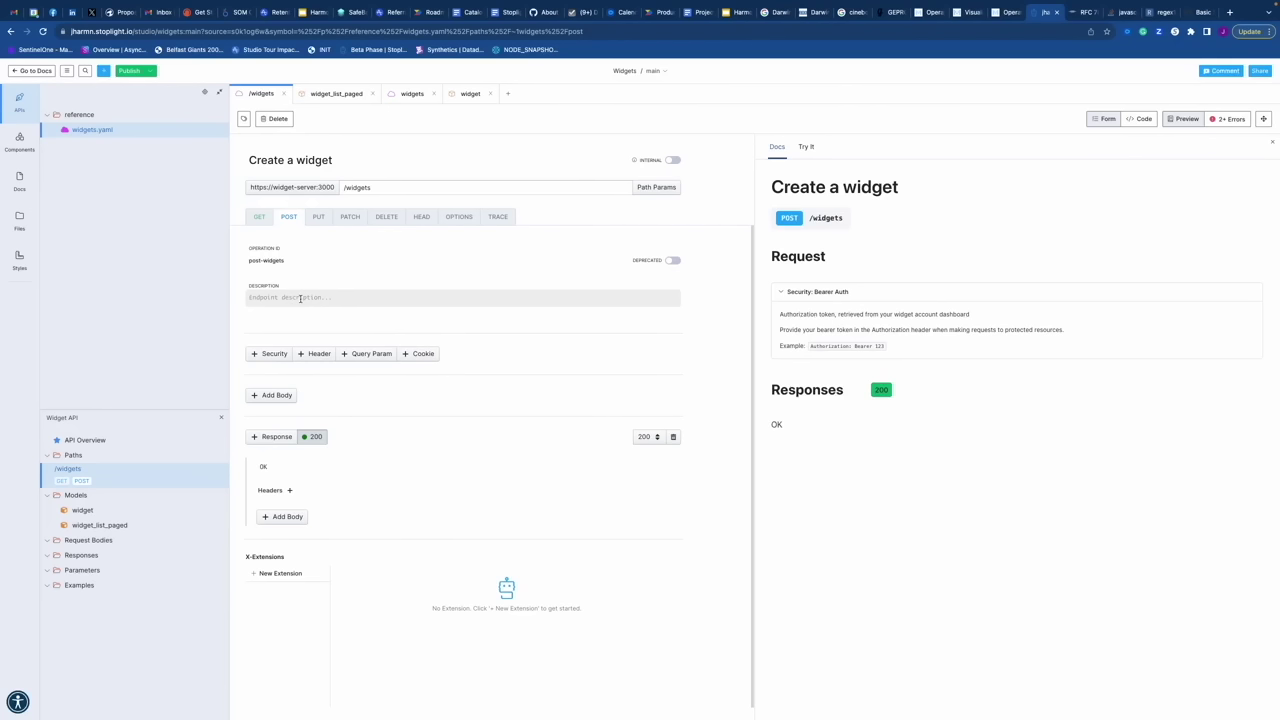
# Step: Describe the POST operation as "Create a new widget. Supply the `name` and `sku`, the ID will be auto-generated."
pyautogui.write('Create a new widget. Supply the `name`')
pyautogui.write('and `sku`, the ID will be auto-generated.')
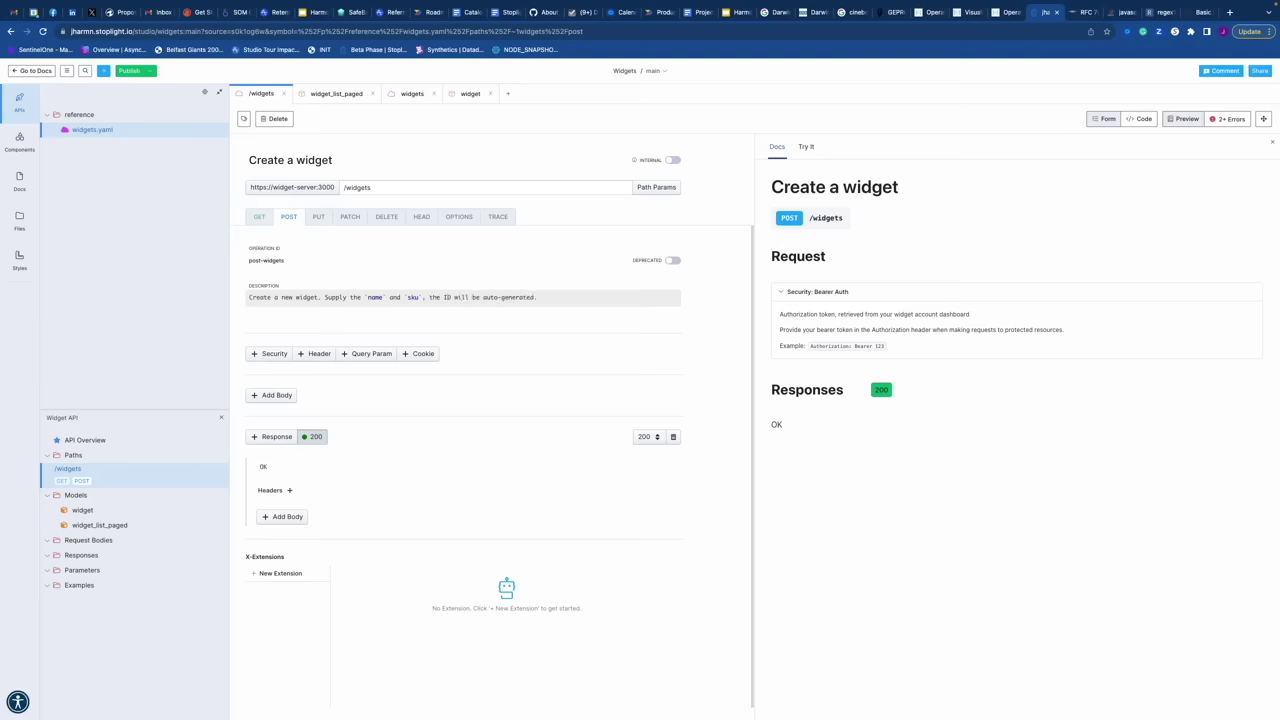
pyautogui.click(313, 397)
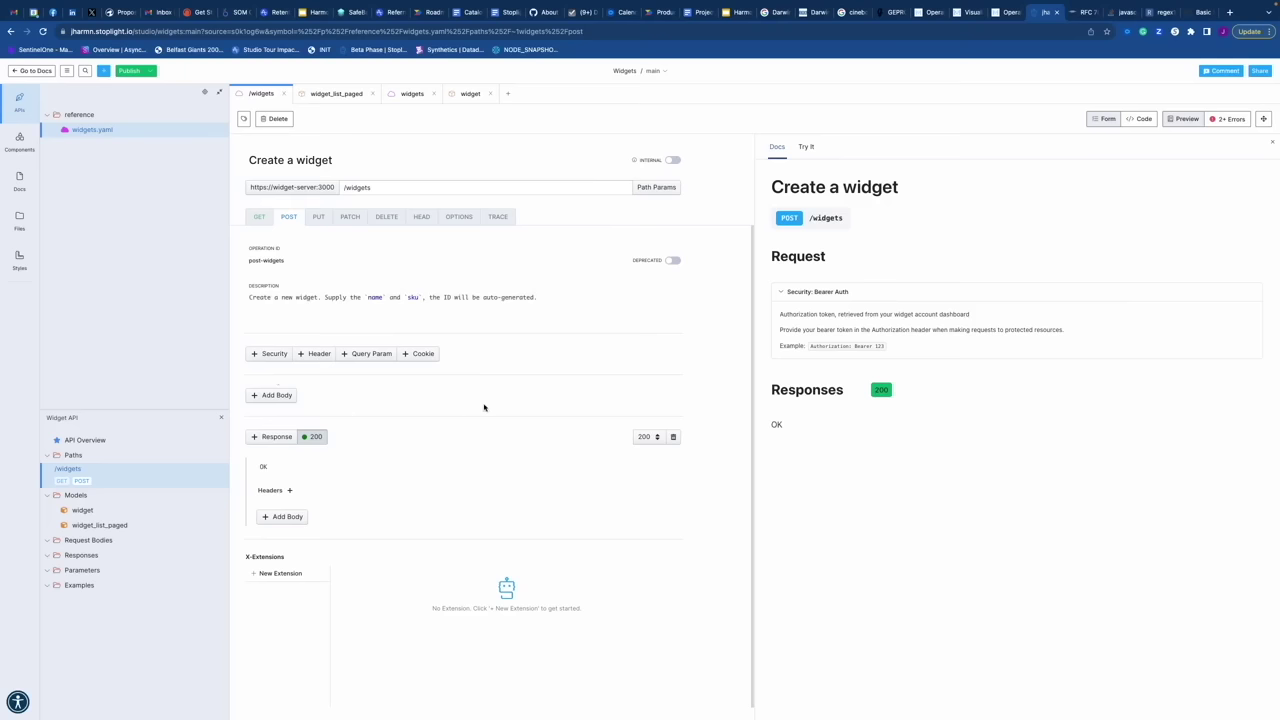
# Step: Add a request body to the Create a widget operation and reference the widget component as its schema
pyautogui.scroll(-1, 484, 407)
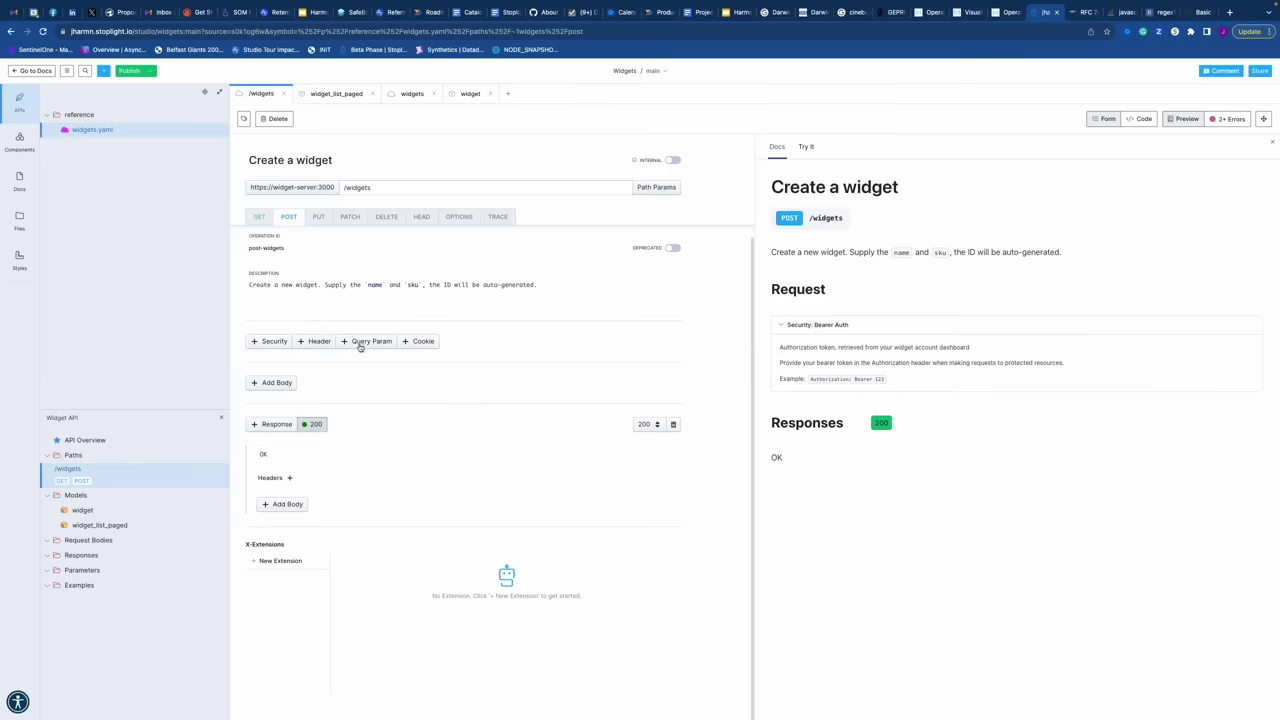
pyautogui.click(270, 383)
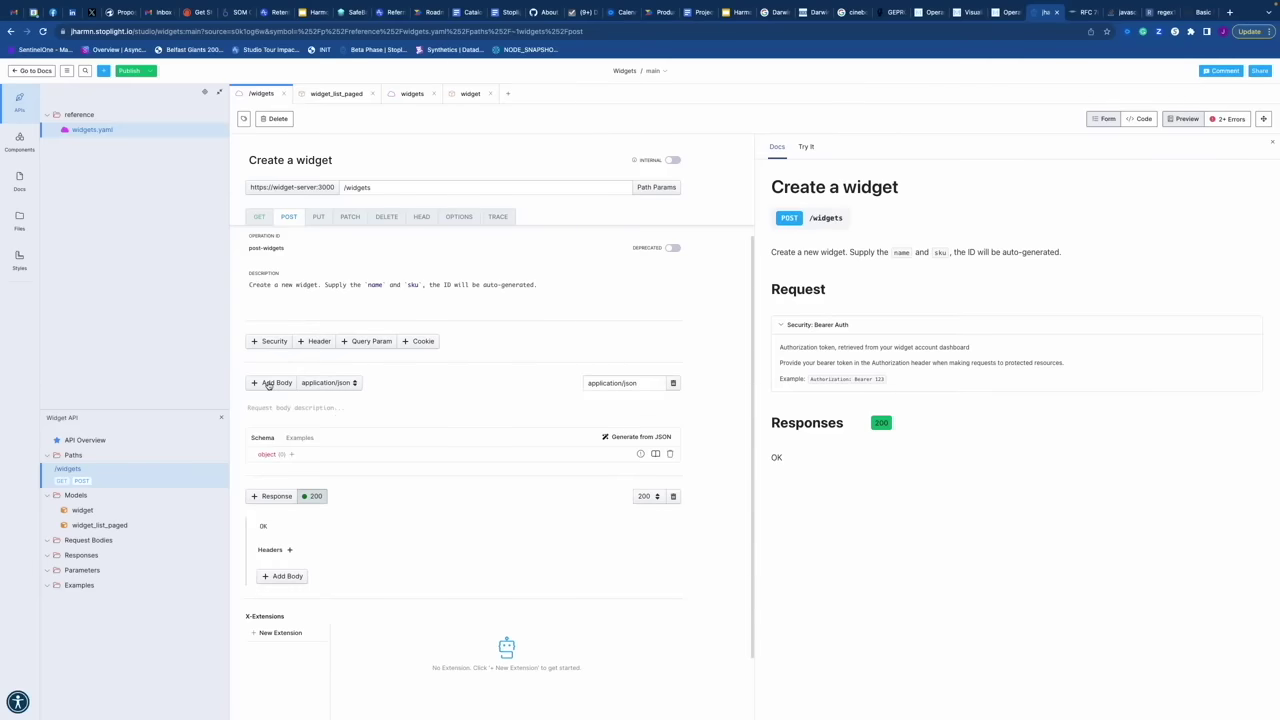
pyautogui.click(263, 456)
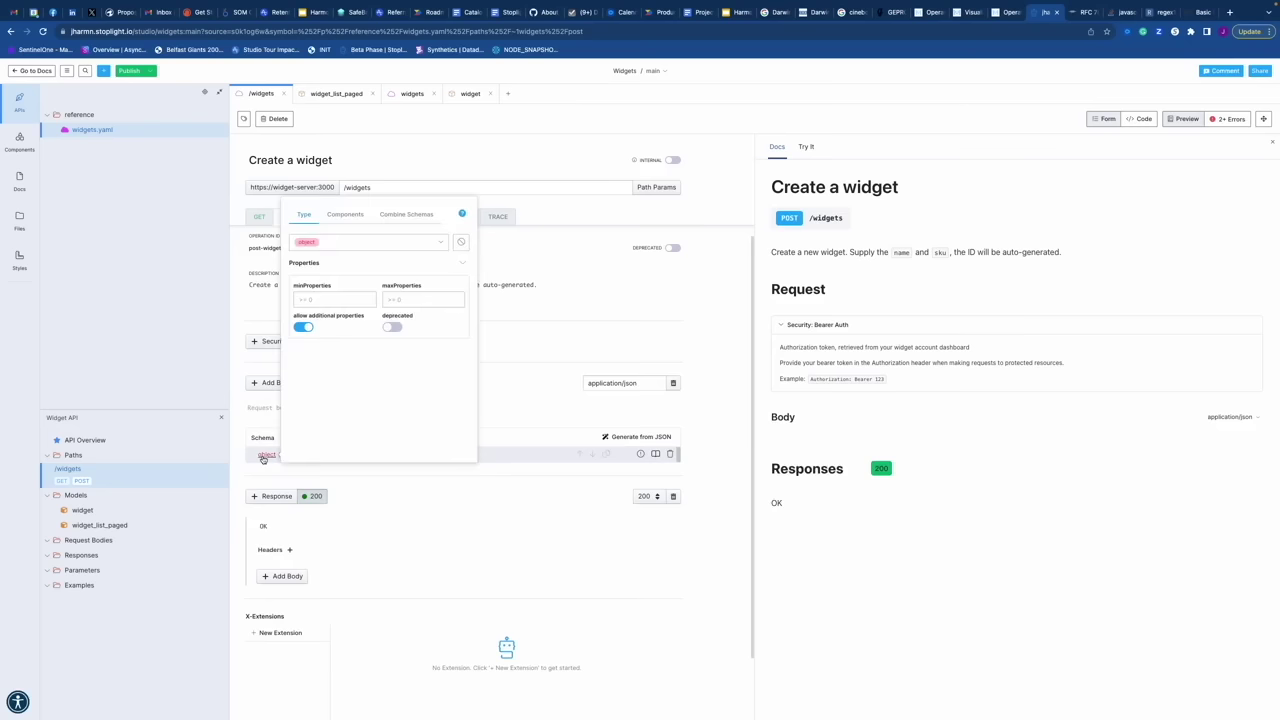
pyautogui.click(350, 213)
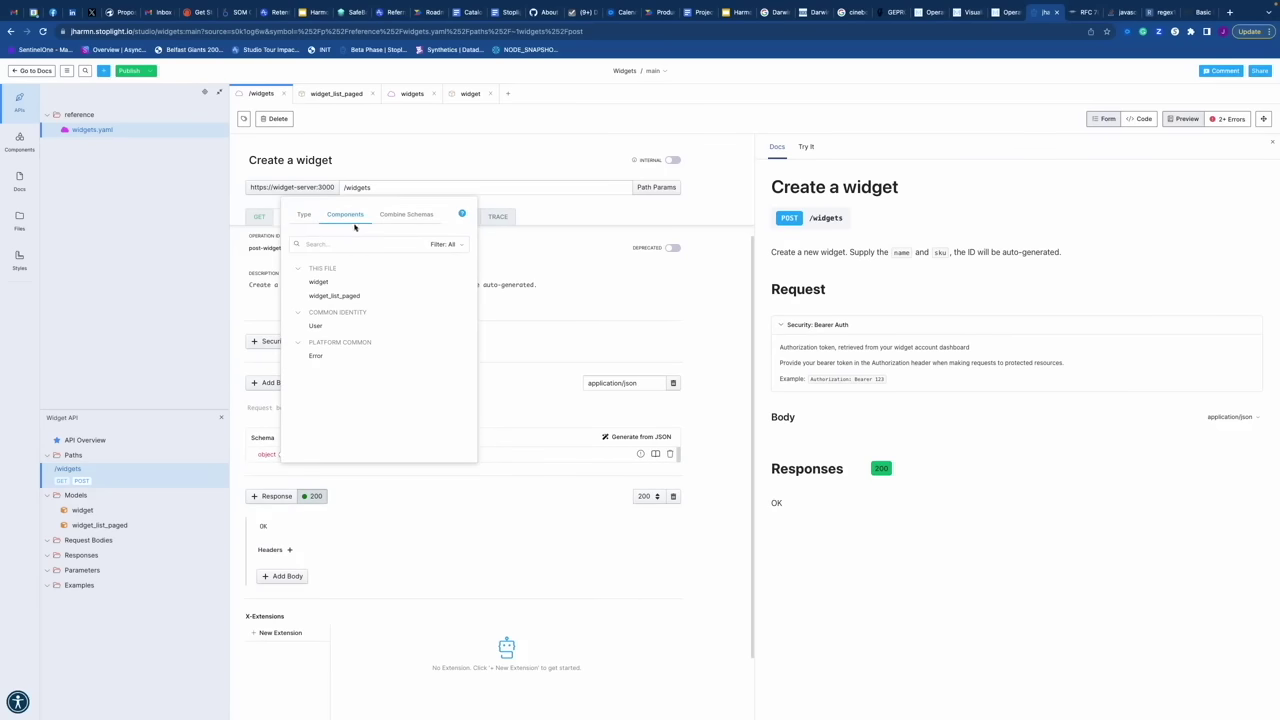
pyautogui.click(318, 285)
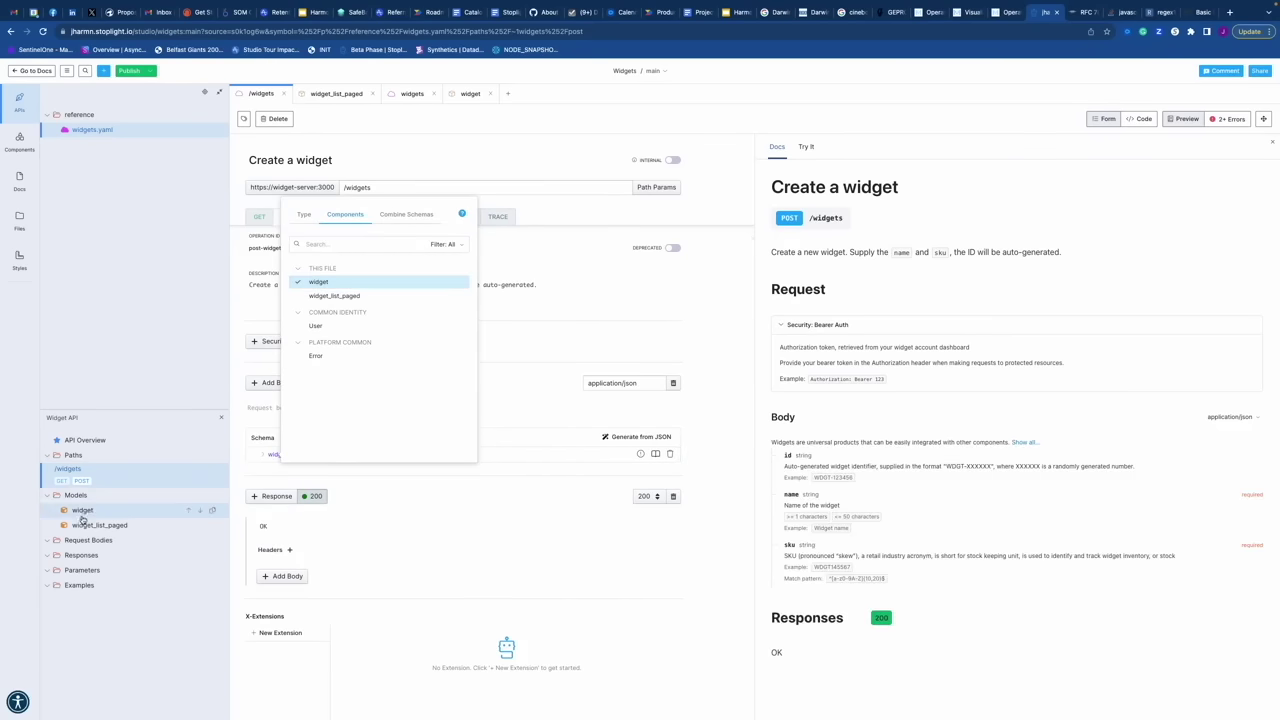
pyautogui.click(564, 316)
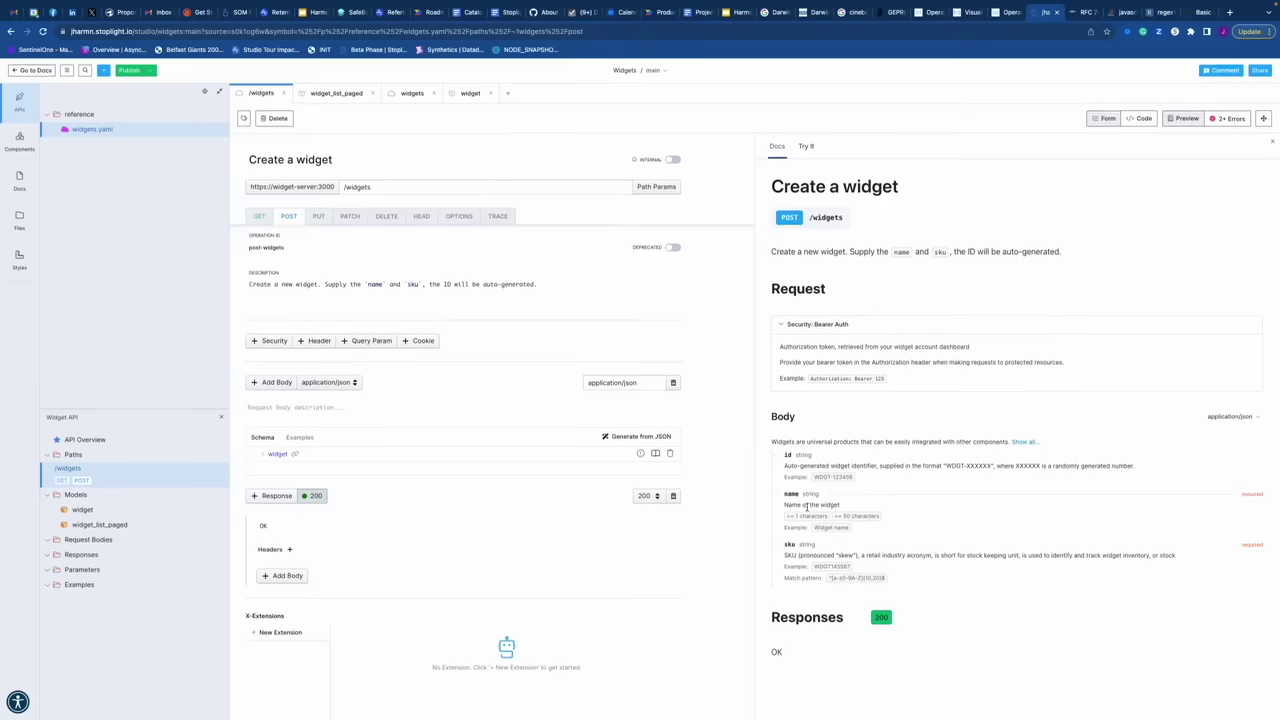
# Step: Check the required flags of the name and sku properties in the request body preview
pyautogui.doubleClick(1253, 494)
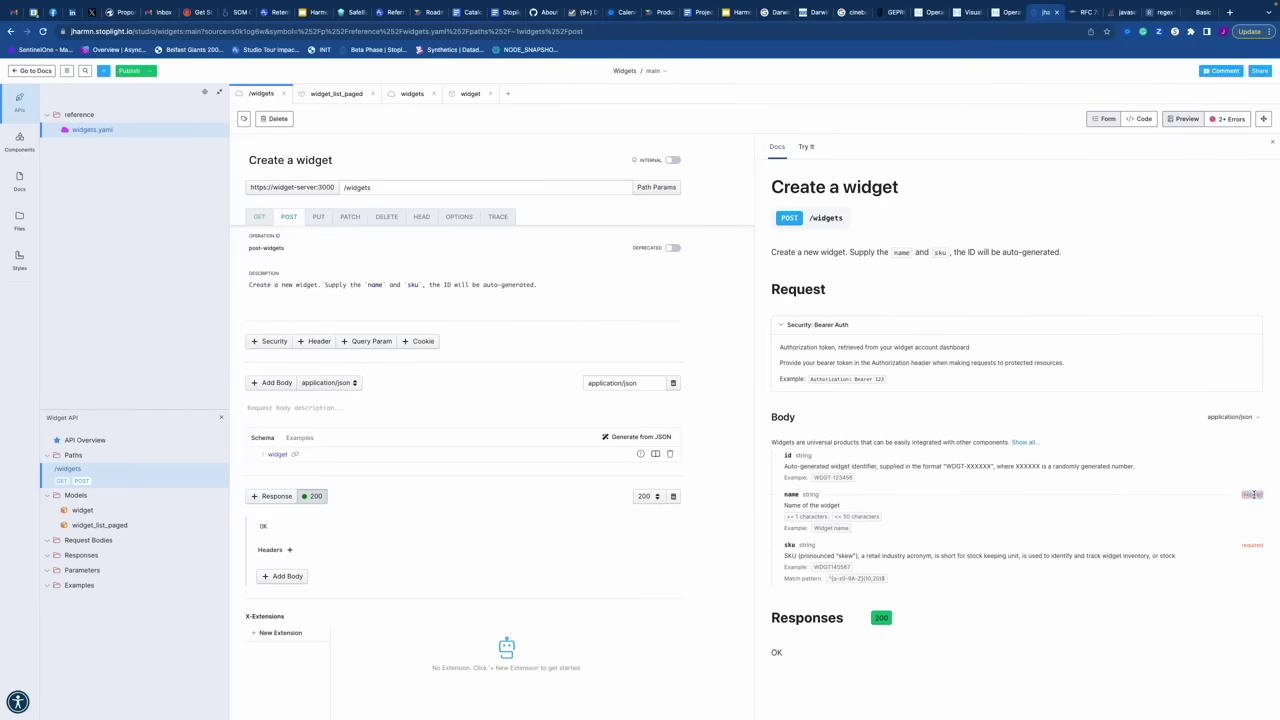
pyautogui.doubleClick(1251, 545)
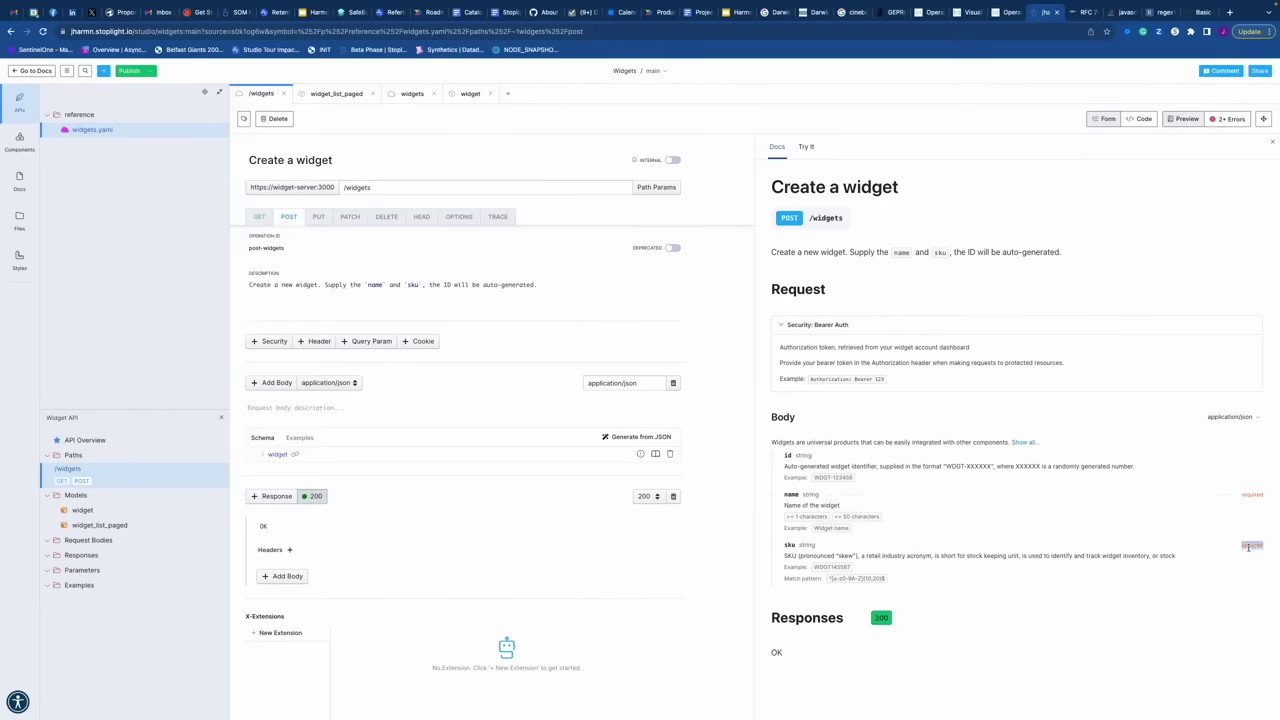
pyautogui.click(764, 488)
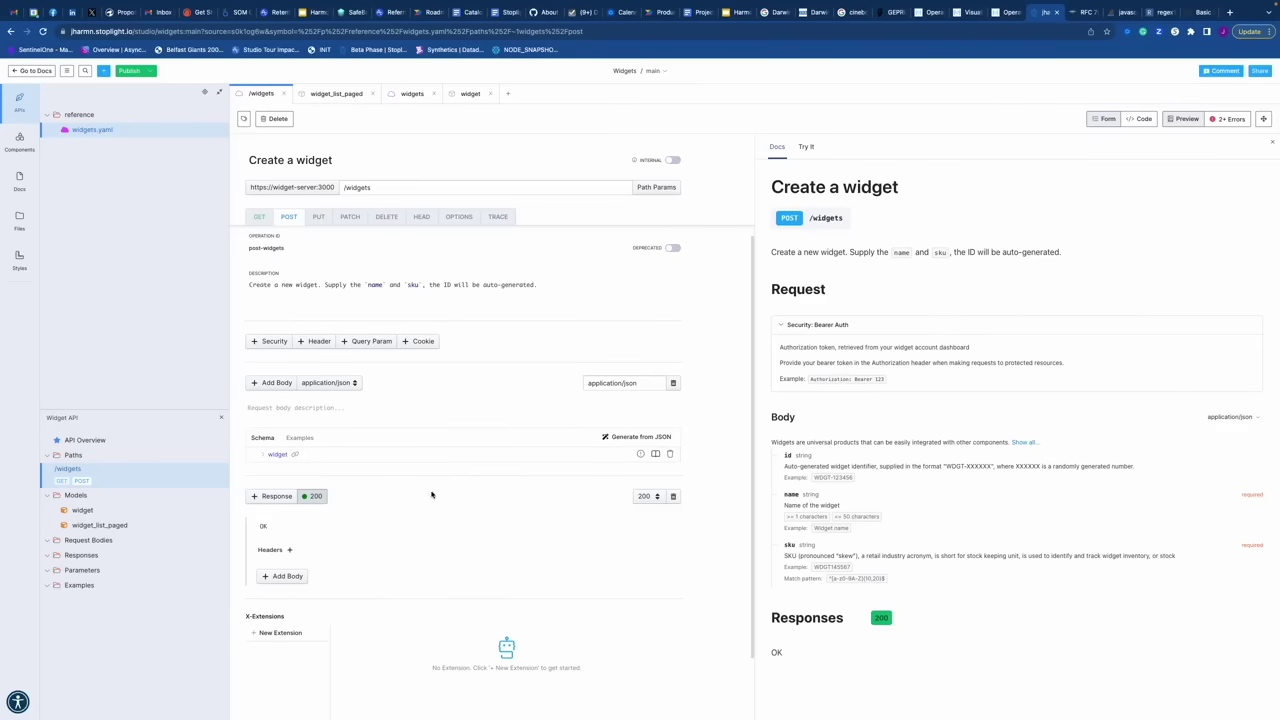
# Step: Add a body to the 200 response and reference the widget component as its schema
pyautogui.scroll(-1, 426, 520)
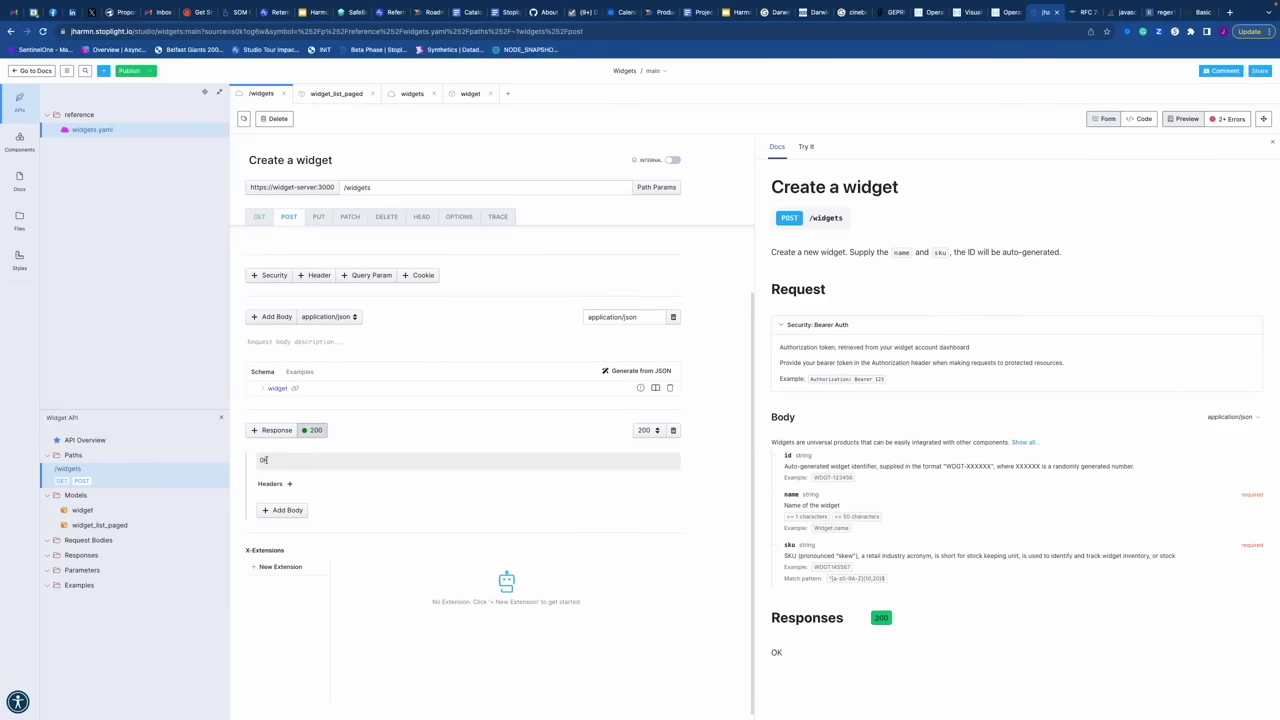
pyautogui.click(296, 513)
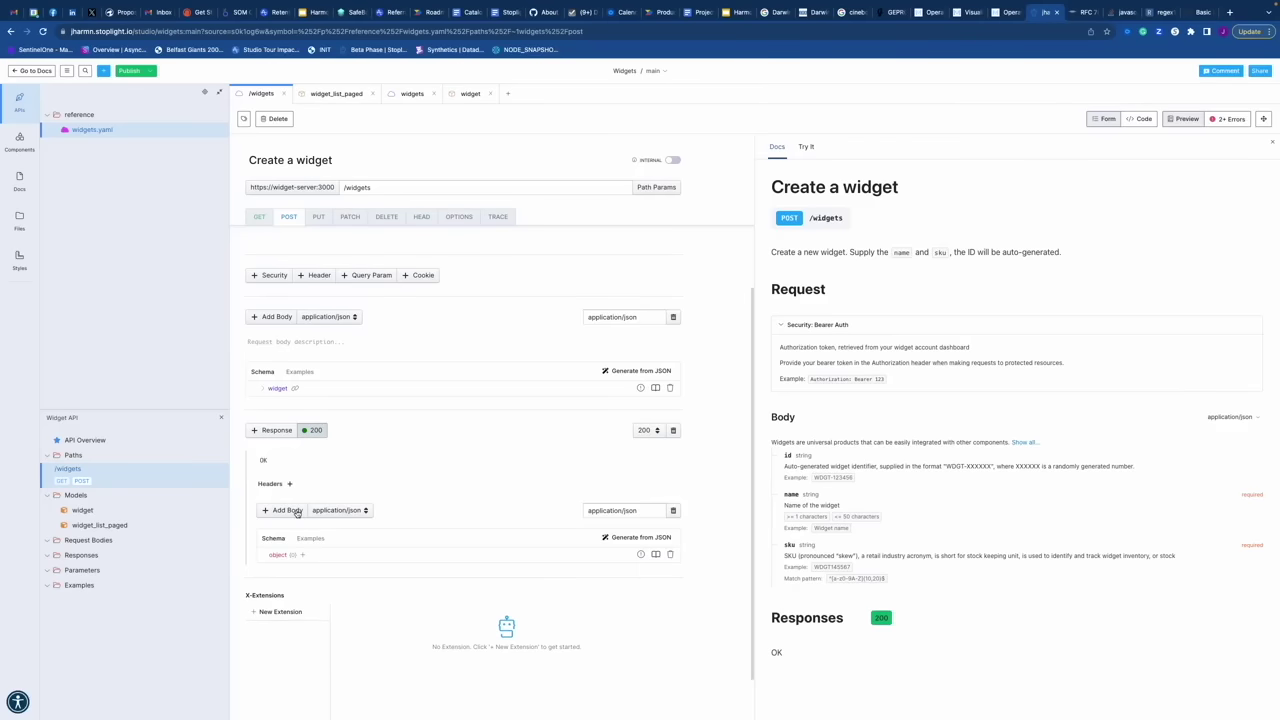
pyautogui.click(279, 557)
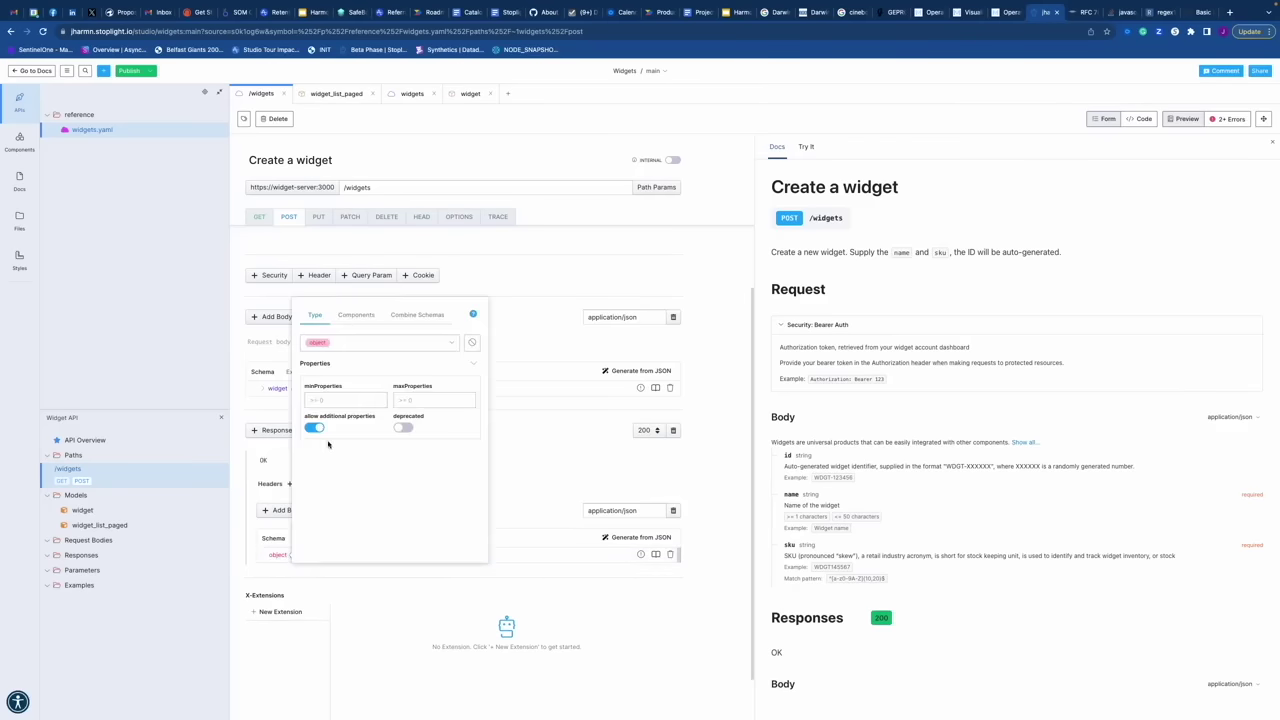
pyautogui.click(356, 316)
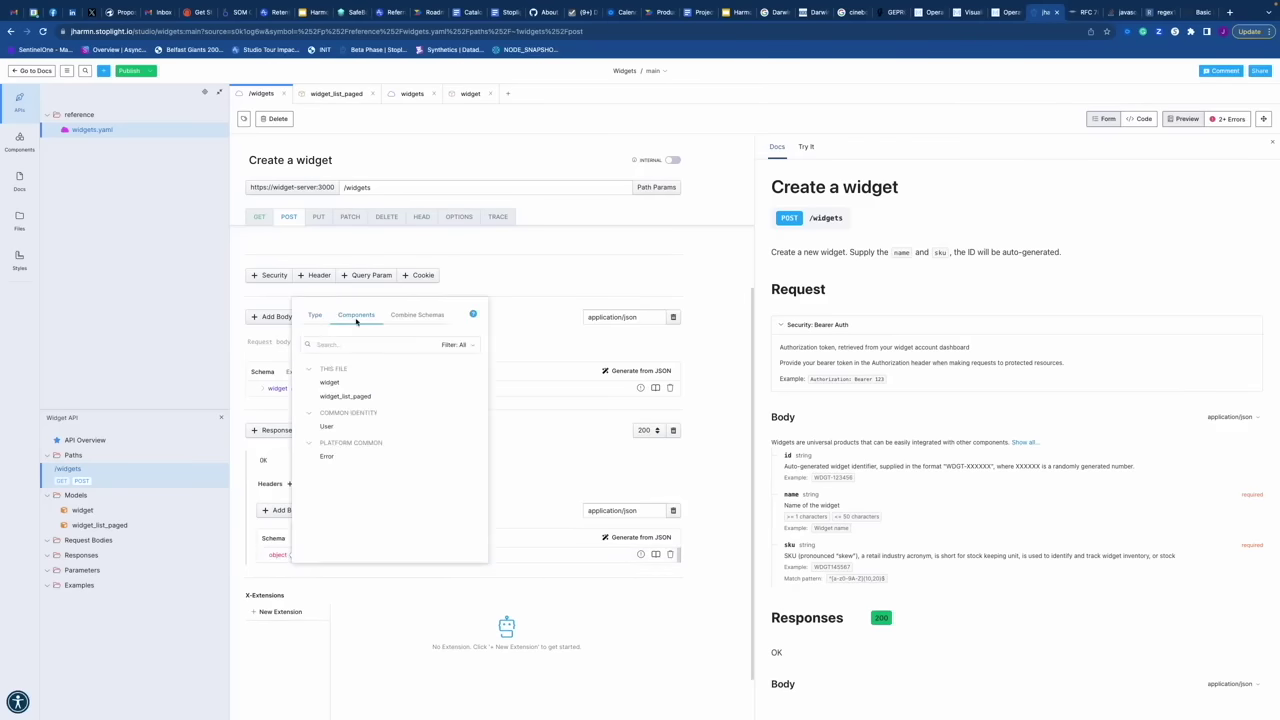
pyautogui.click(331, 384)
pyautogui.click(240, 534)
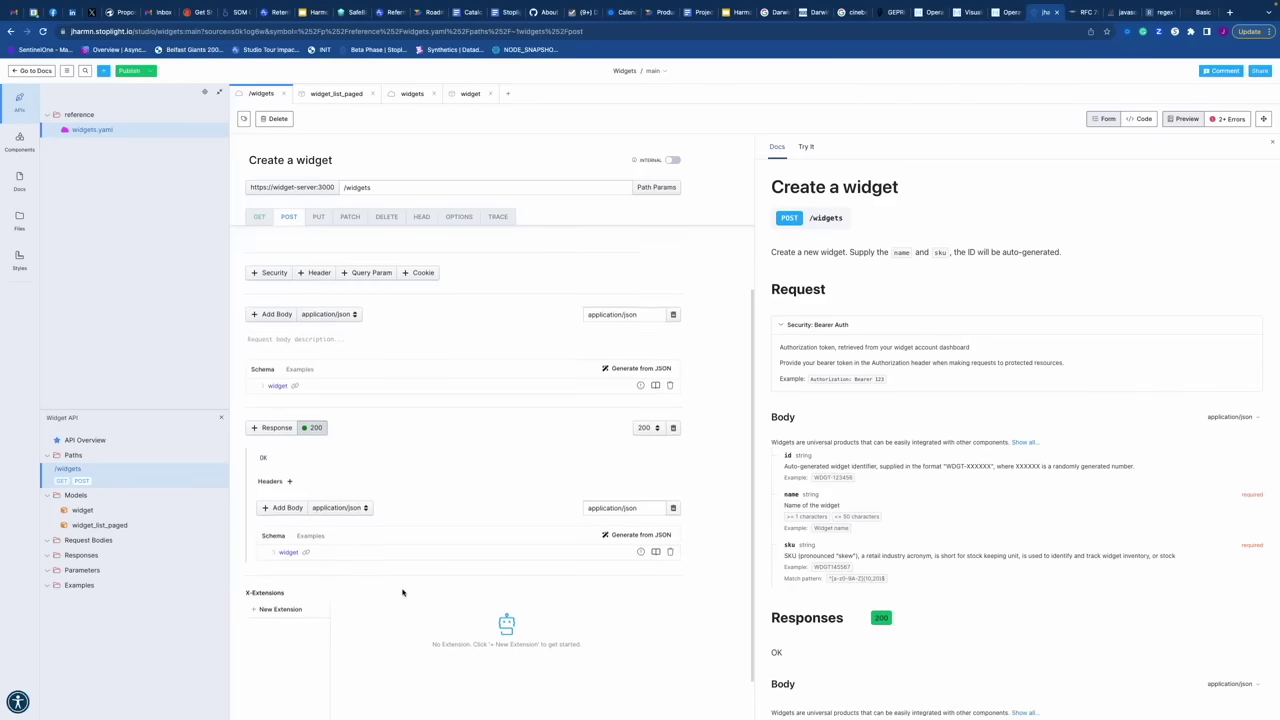
# Step: Review the content types available for the 200 response body and look over the request and response definitions
pyautogui.scroll(-1, 407, 594)
pyautogui.click(647, 474)
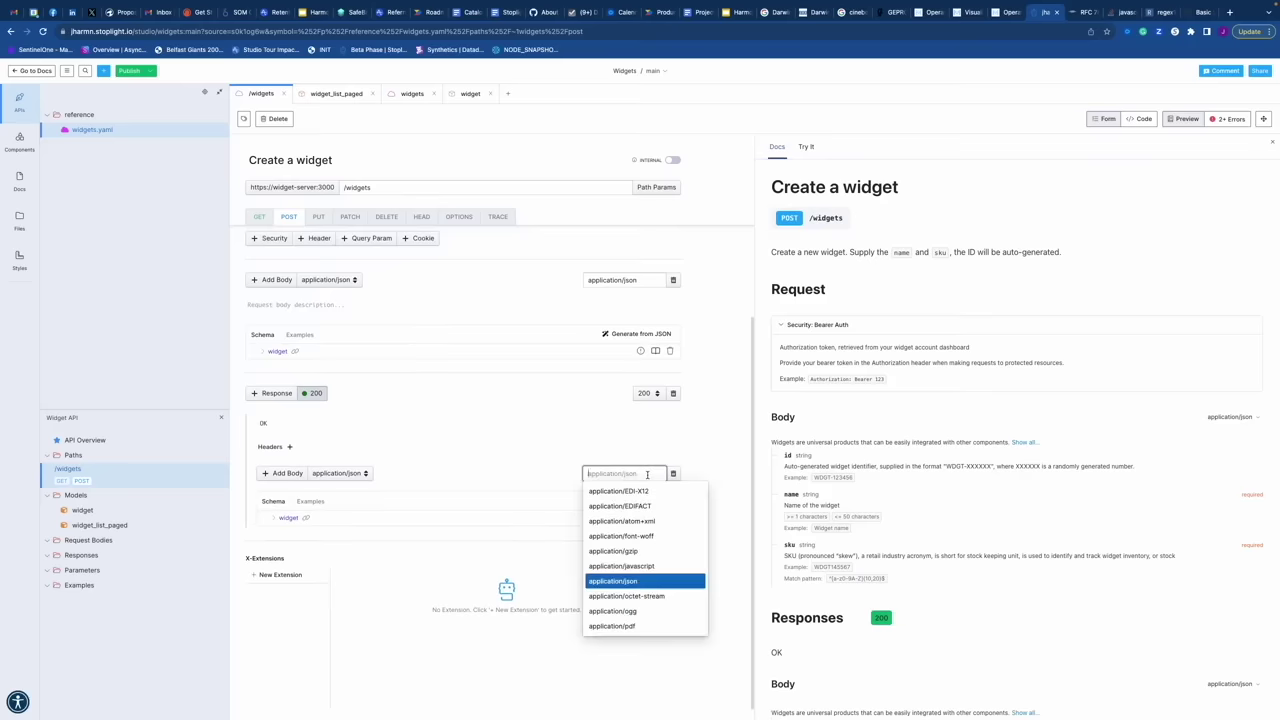
pyautogui.click(525, 468)
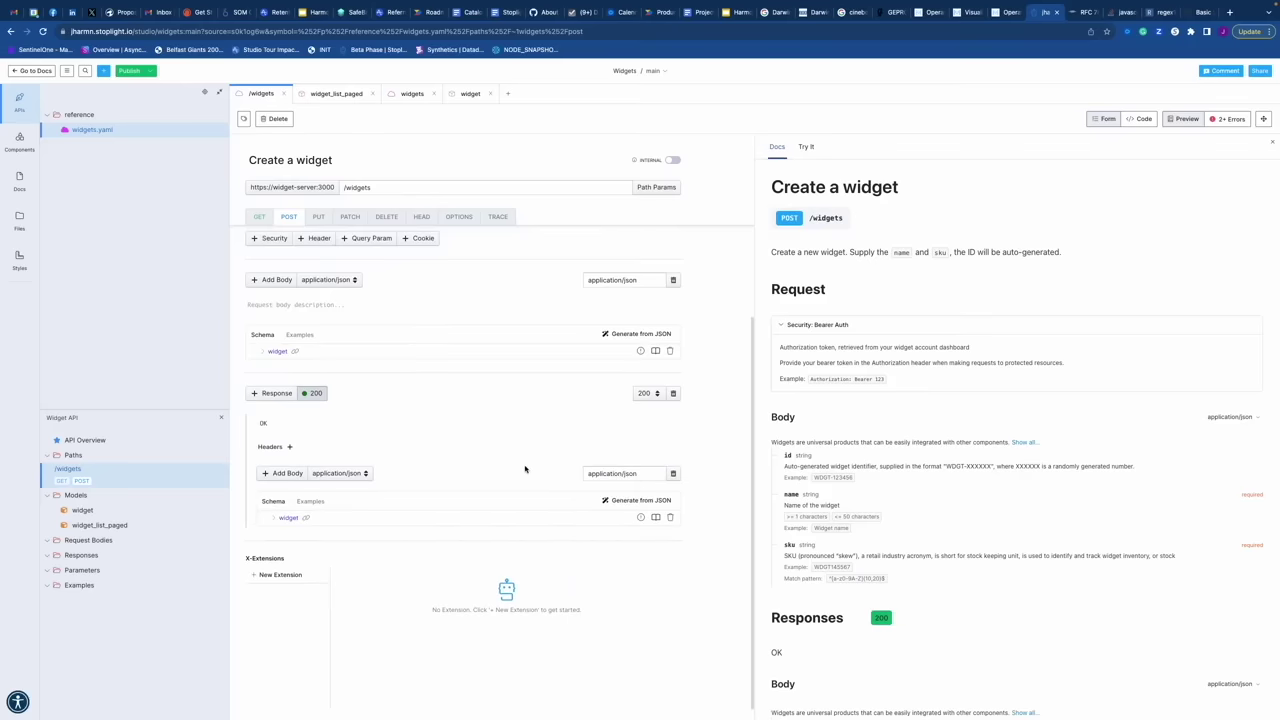
pyautogui.scroll(1, 525, 468)
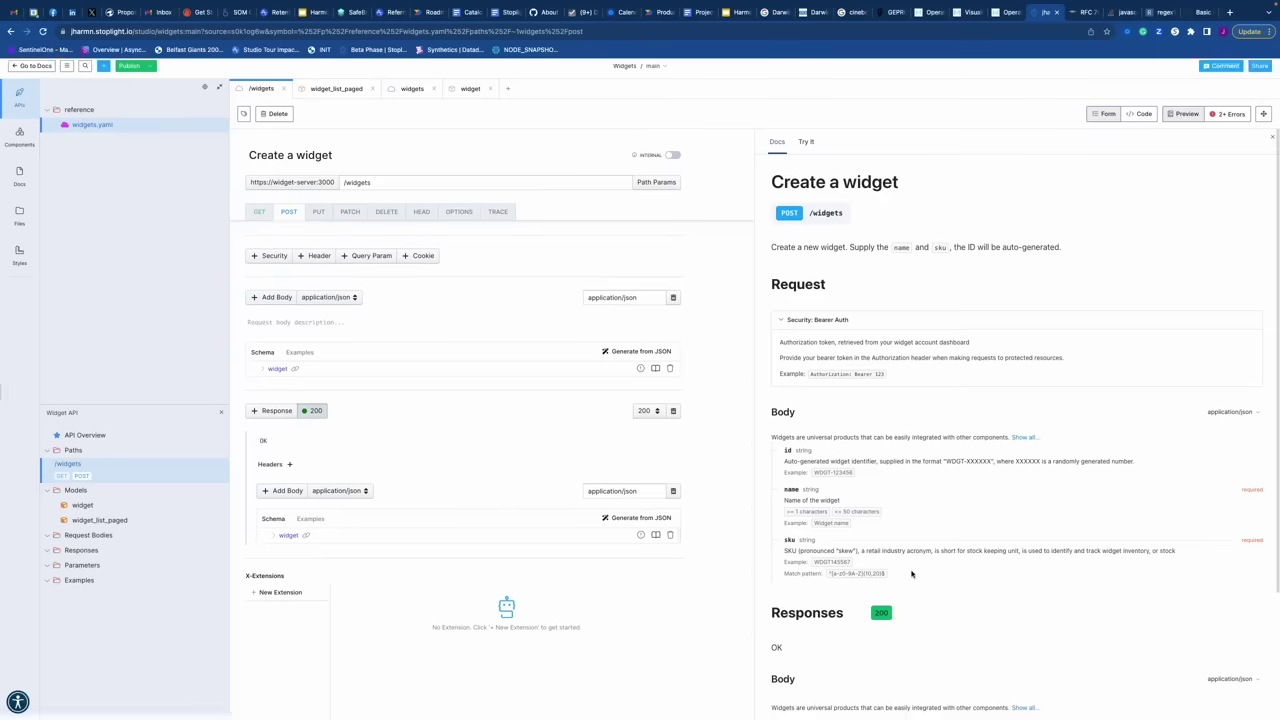
# Step: Set the 200 response description to "The widget has been successfully created. Retrieve the auto-generated ID from the response."
pyautogui.doubleClick(777, 652)
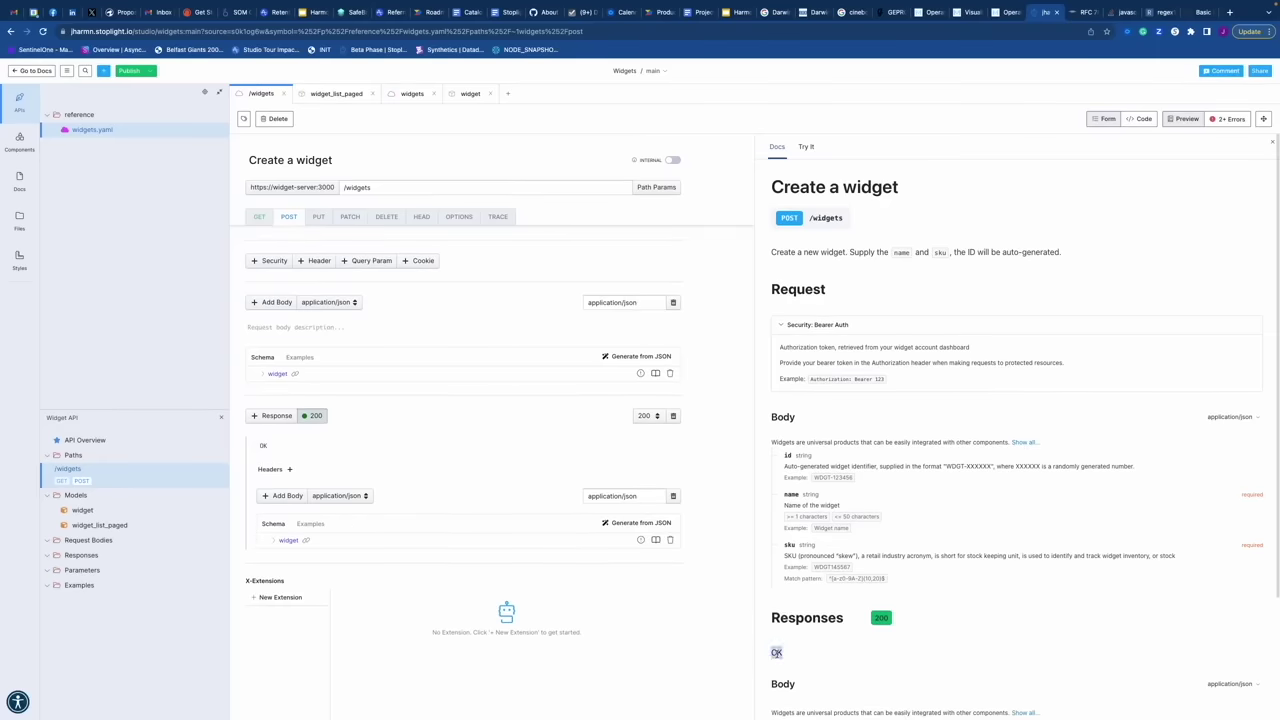
pyautogui.click(271, 447)
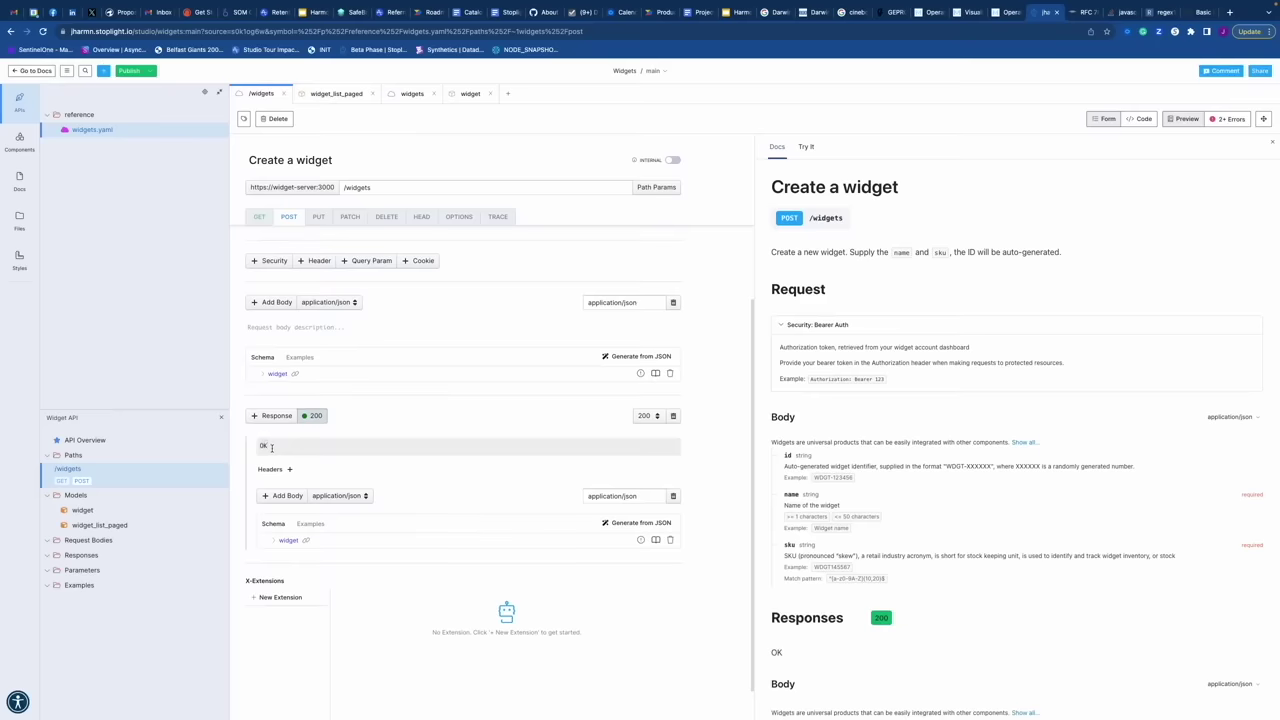
pyautogui.write('The widget ')
pyautogui.write('has been successfully ')
pyautogui.write('y created')
pyautogui.write('. Retrieve t')
pyautogui.write('he out-gne')
pyautogui.write('-gene')
pyautogui.write('r')
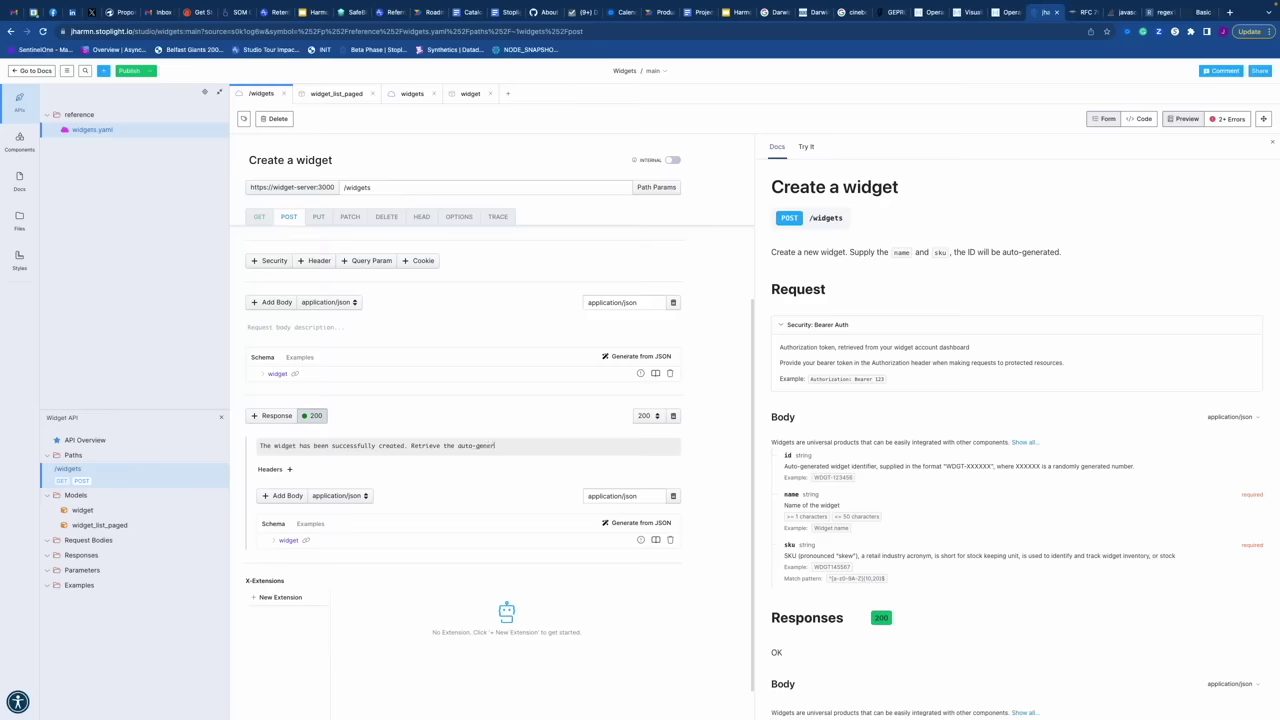
pyautogui.write('ated ID from the response.')
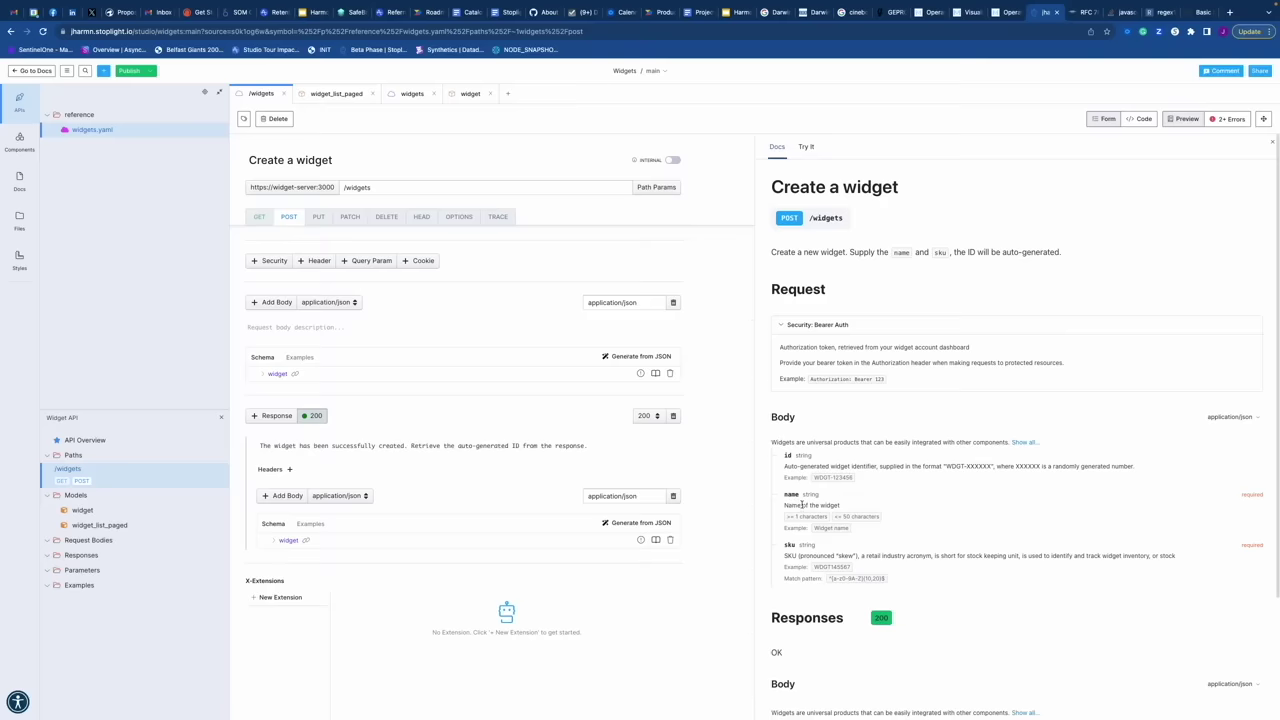
# Step: Compare the request body with the 200 response body in the Create a widget documentation preview
pyautogui.scroll(-3, 855, 570)
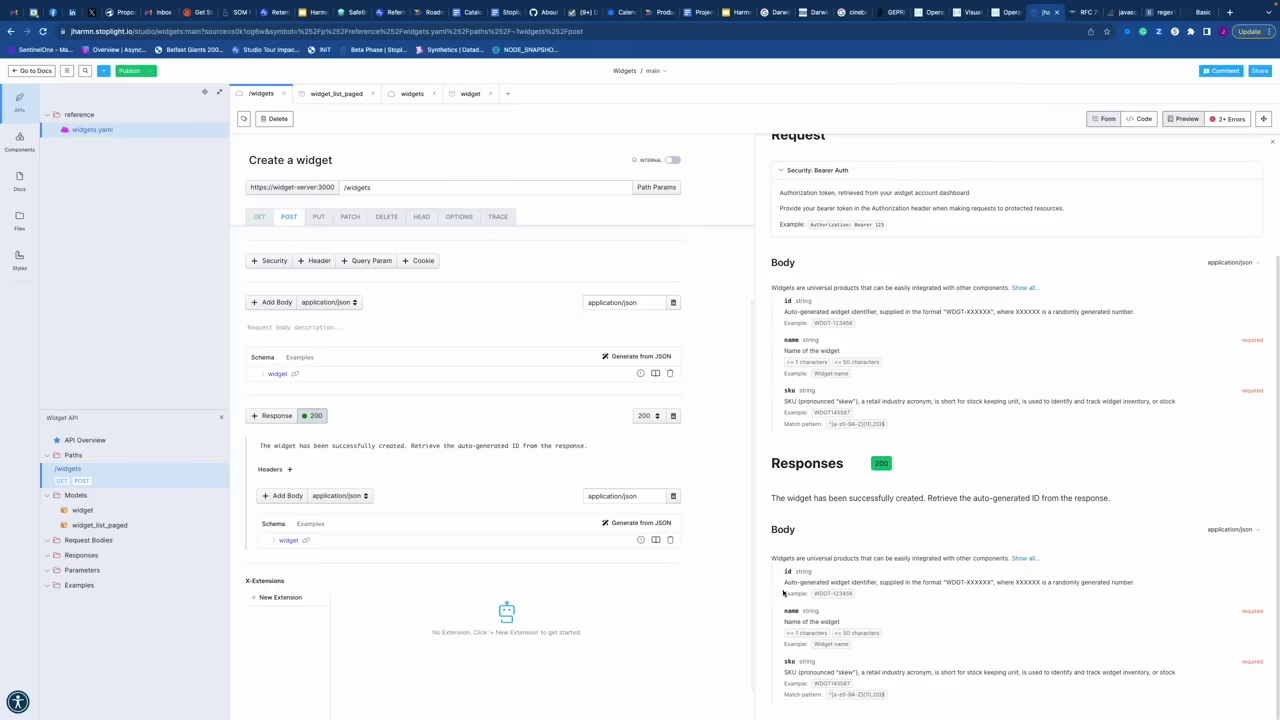
pyautogui.scroll(3, 770, 640)
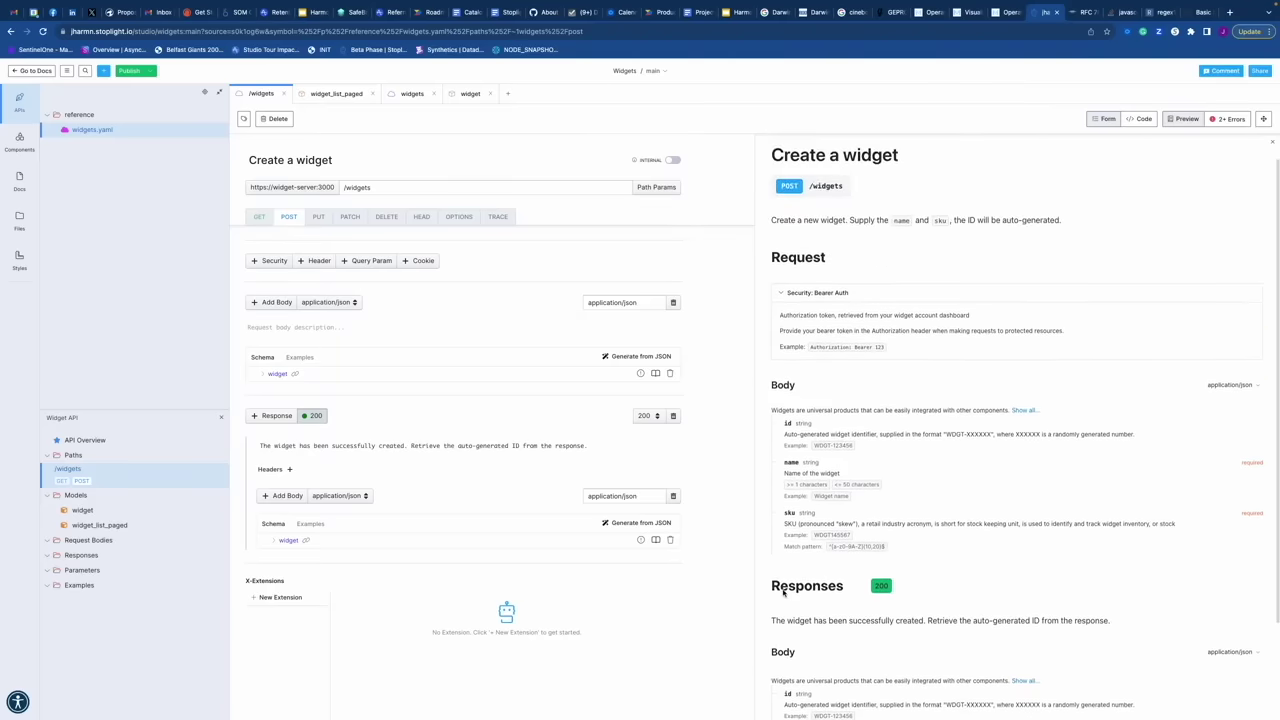
pyautogui.scroll(-3, 783, 592)
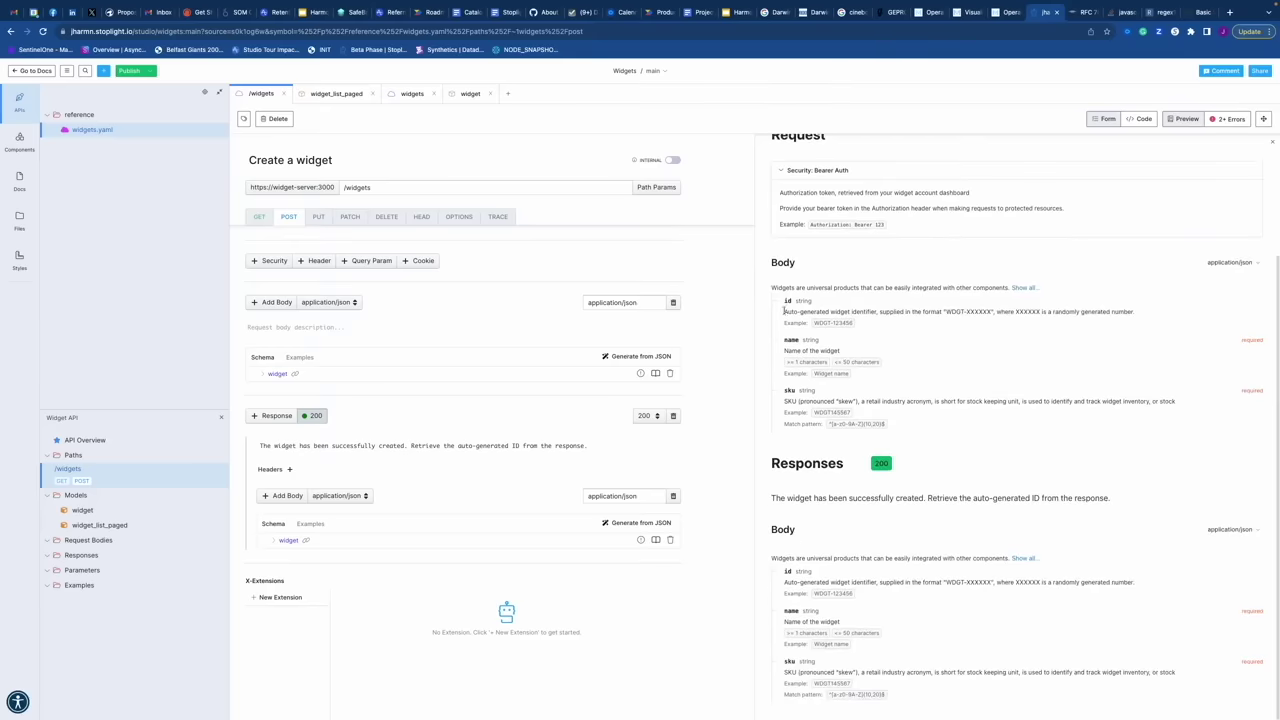
pyautogui.moveTo(769, 257); pyautogui.dragTo(912, 430)
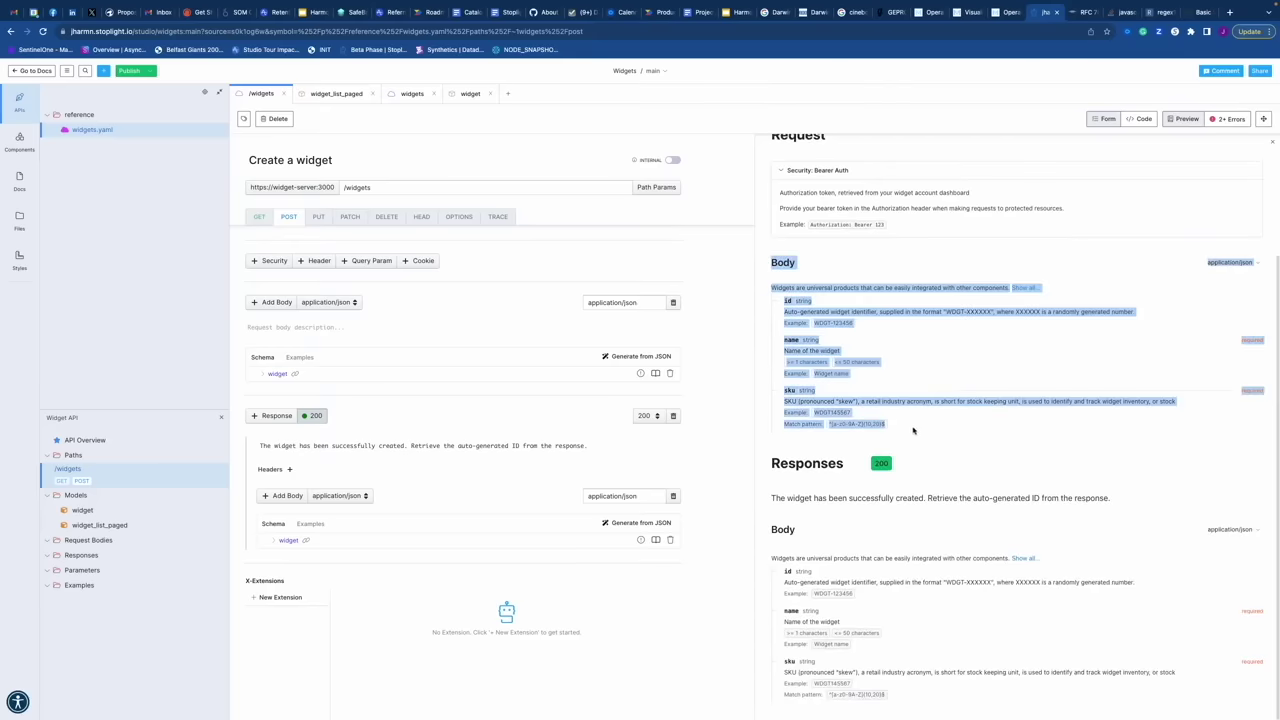
pyautogui.click(913, 430)
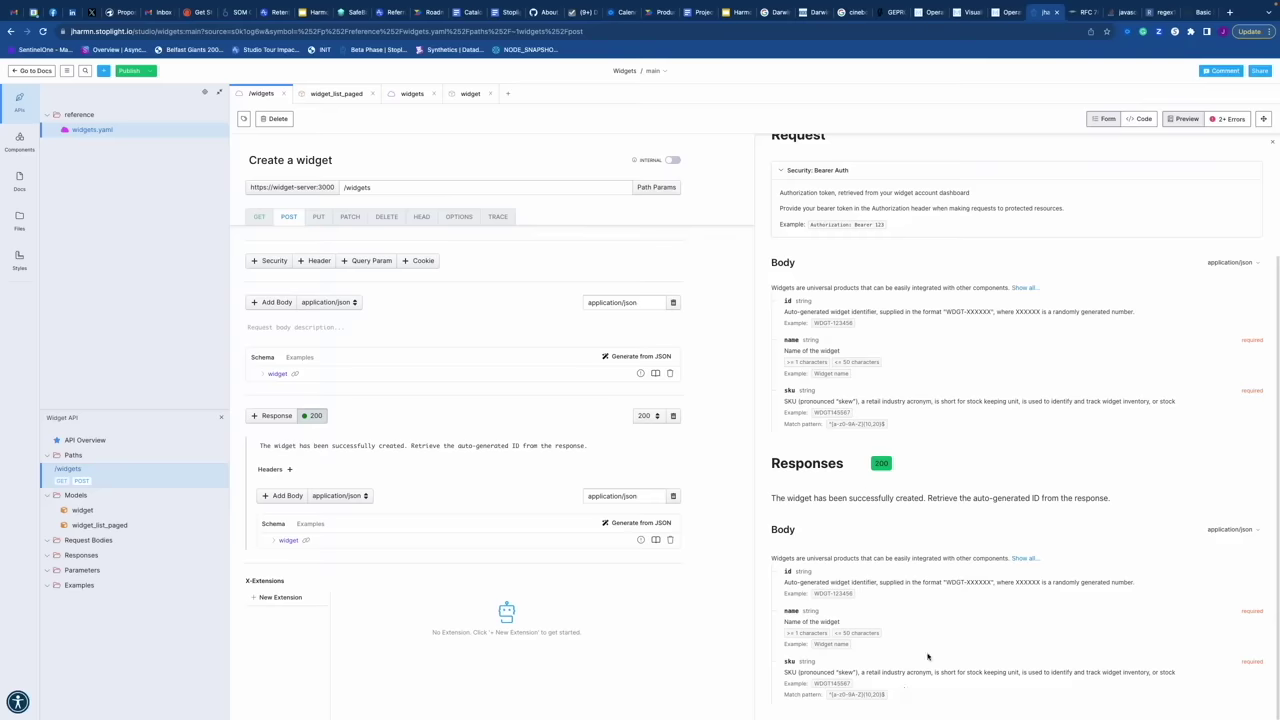
pyautogui.scroll(3, 925, 602)
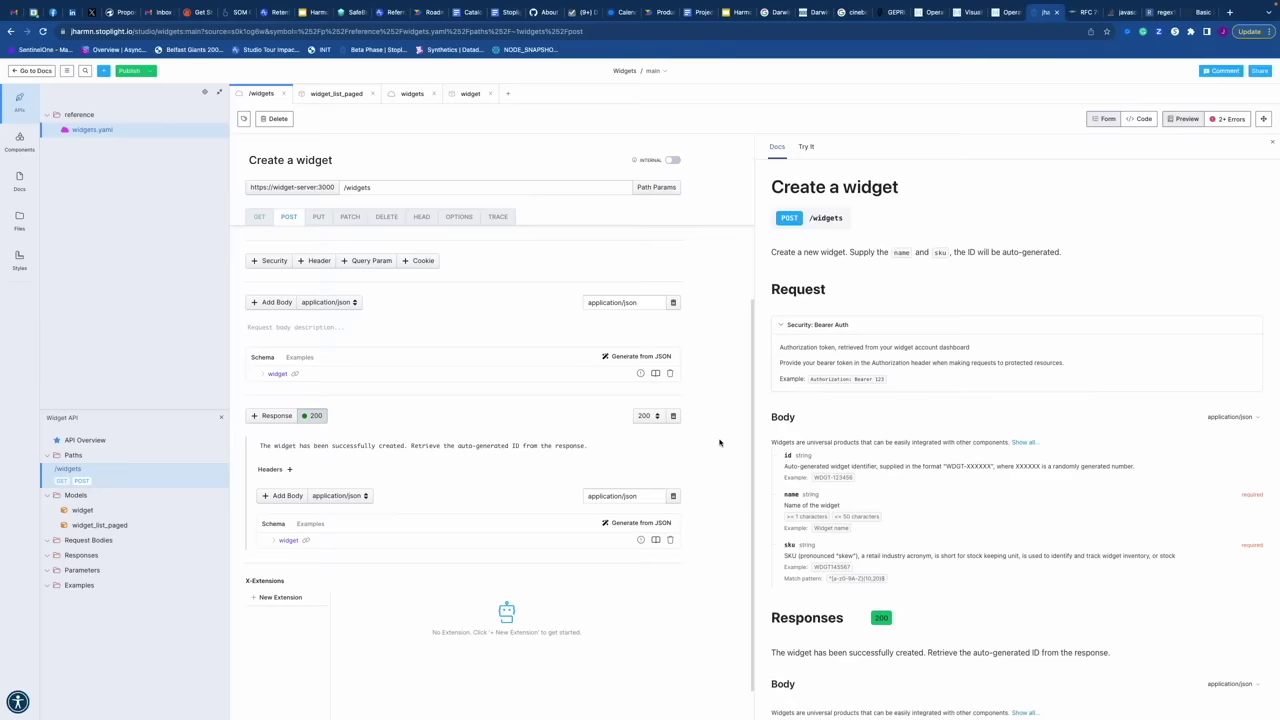
# Step: Add another response to the Create a widget operation with the status code 400: Bad Request
pyautogui.click(277, 416)
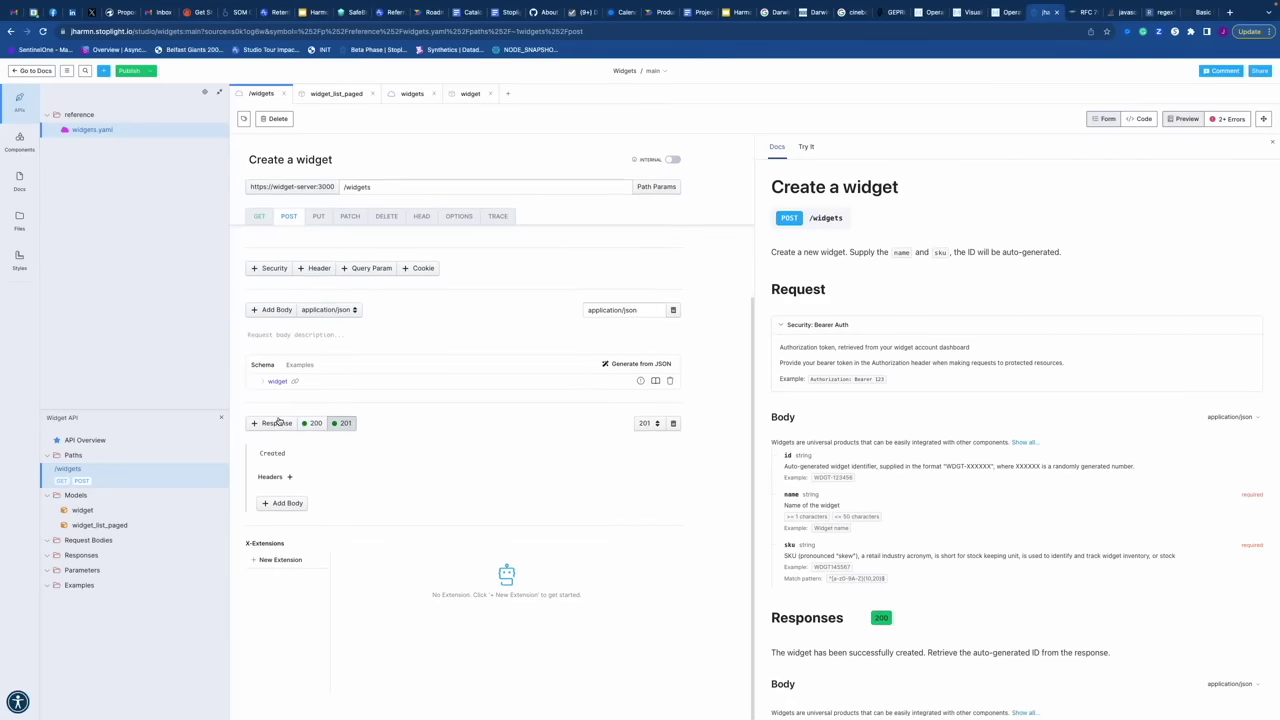
pyautogui.click(646, 423)
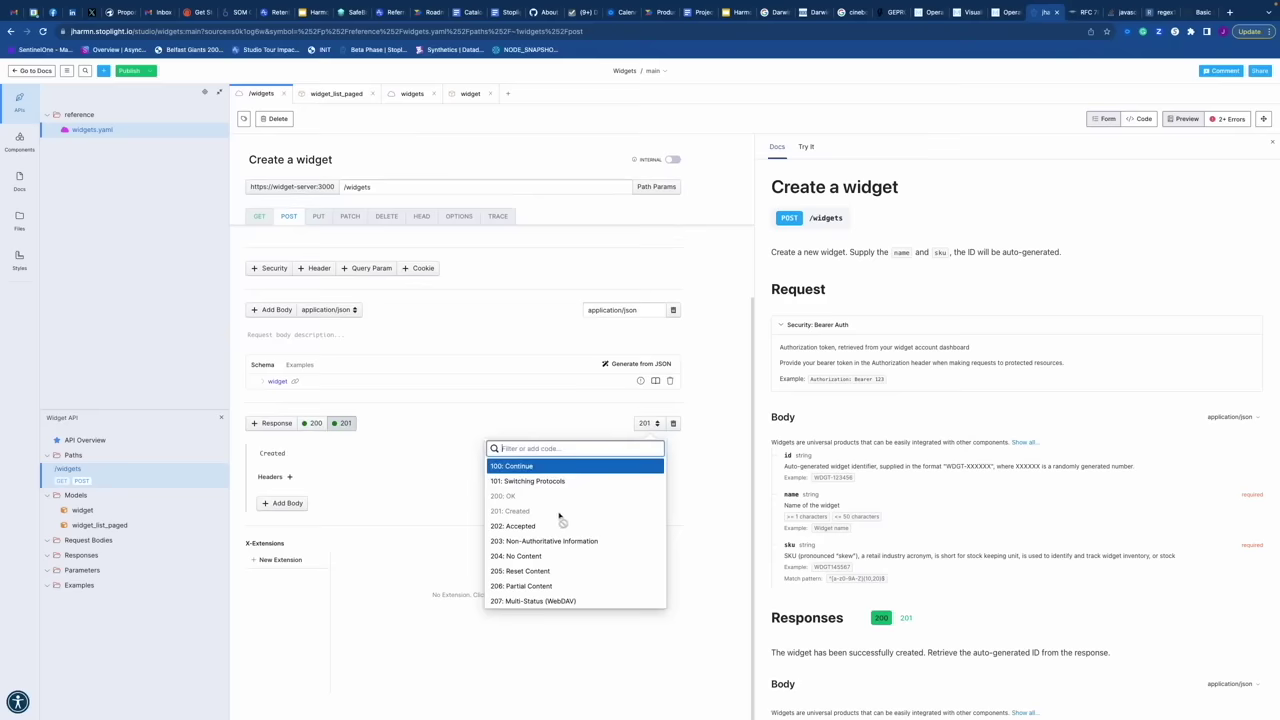
pyautogui.write('40')
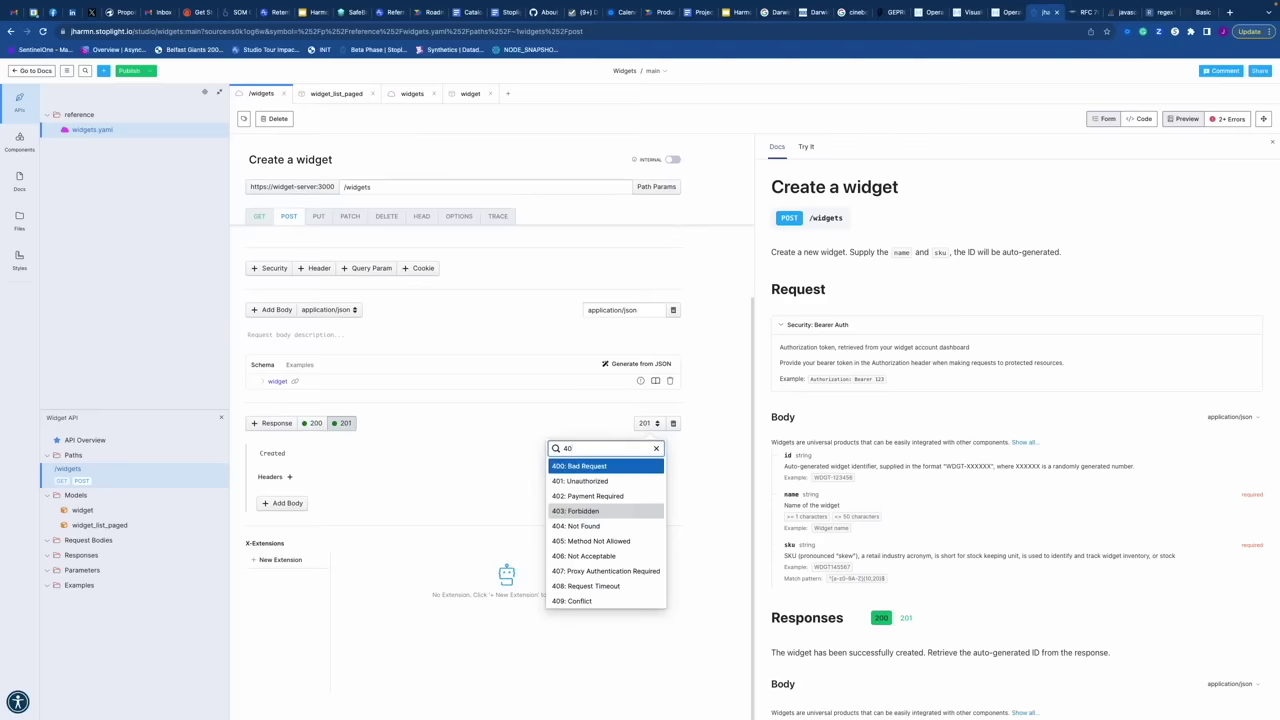
pyautogui.click(580, 466)
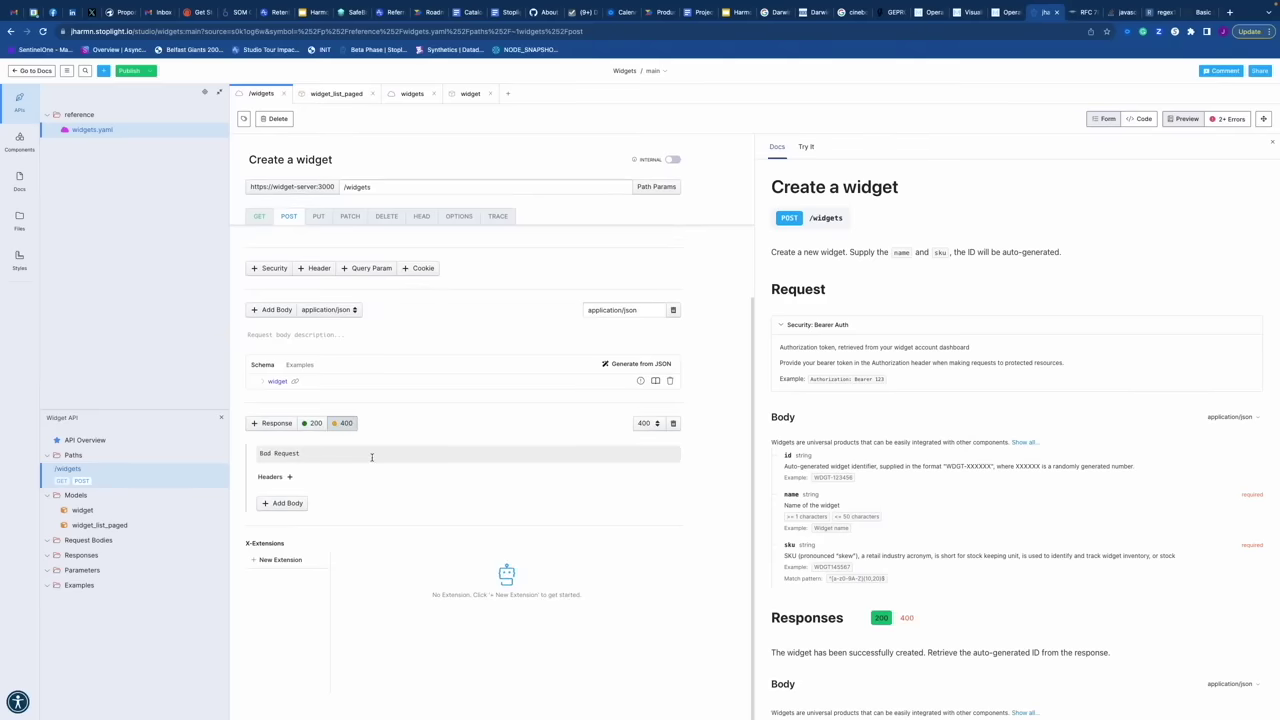
# Step: Add a body to the 400 response and reference the Error component from Platform Common as its schema
pyautogui.click(299, 508)
pyautogui.click(279, 548)
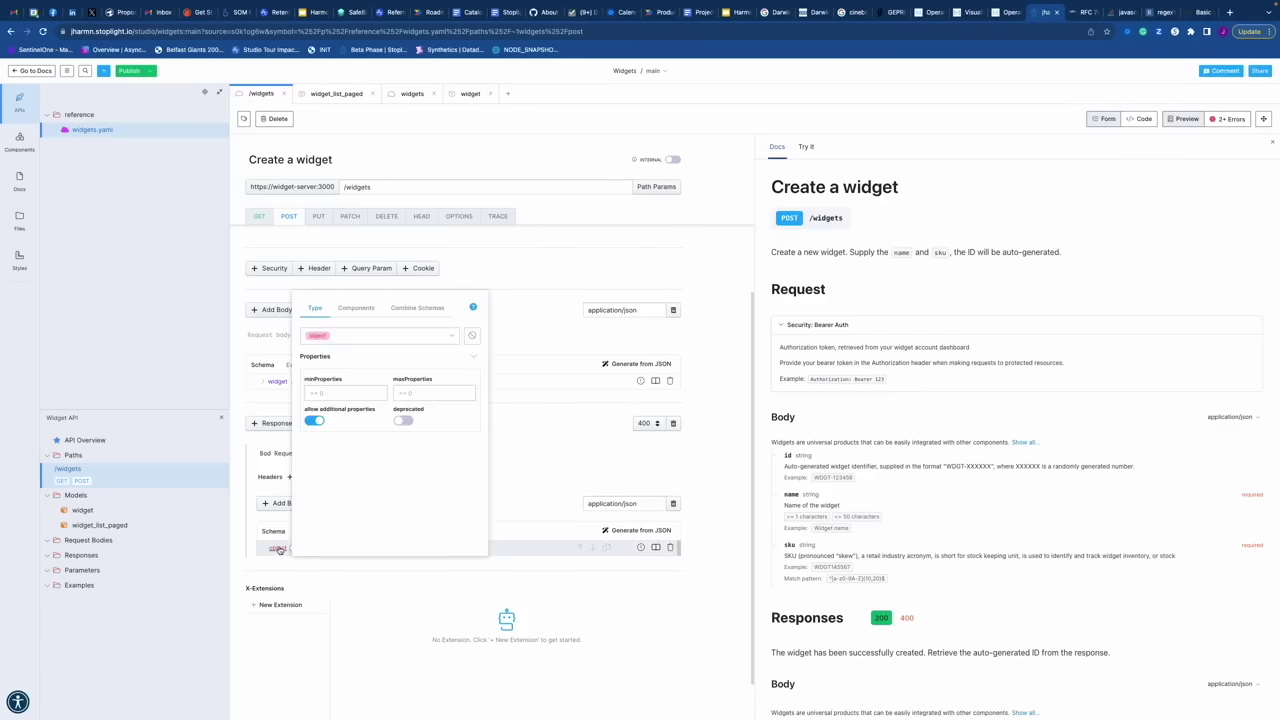
pyautogui.click(355, 308)
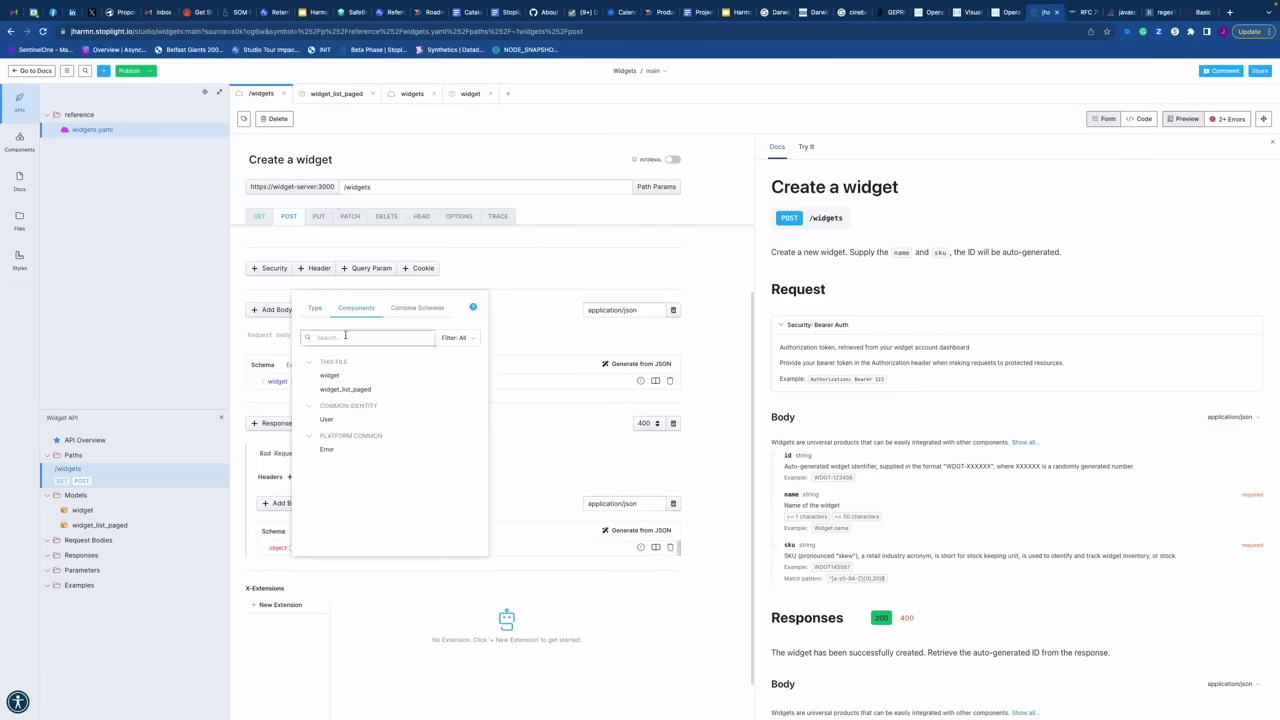
pyautogui.click(333, 452)
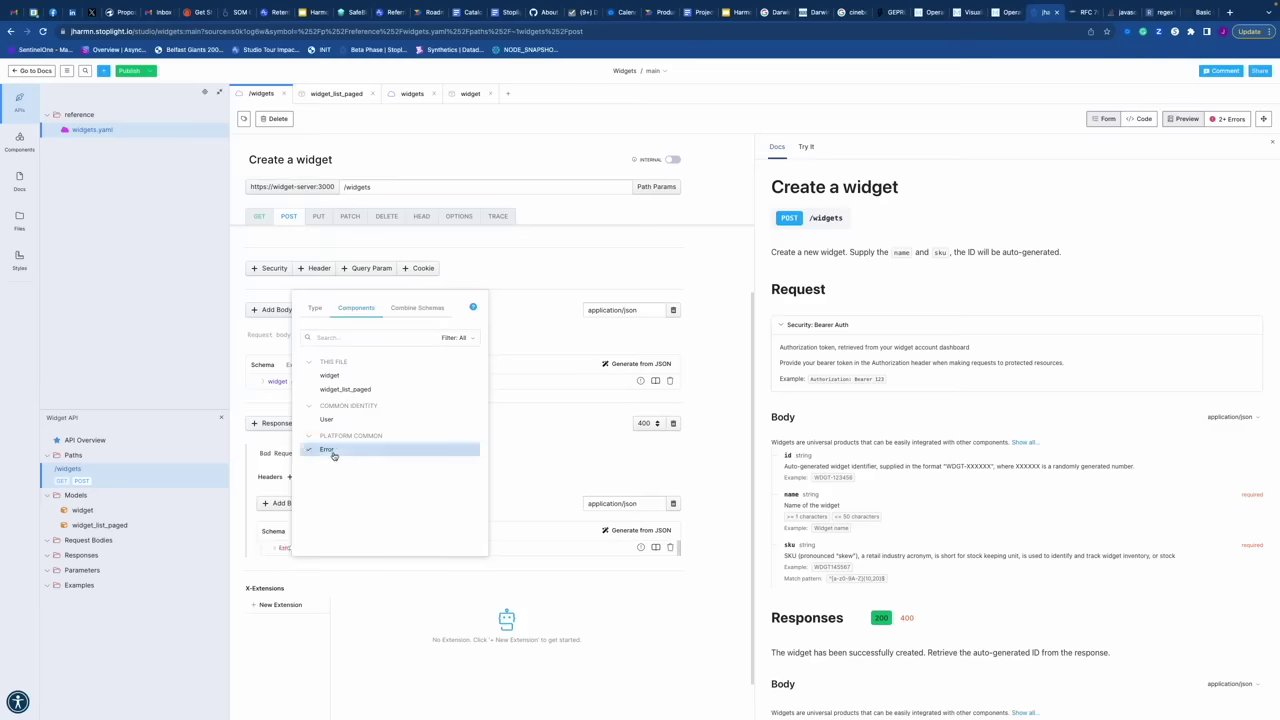
pyautogui.click(529, 477)
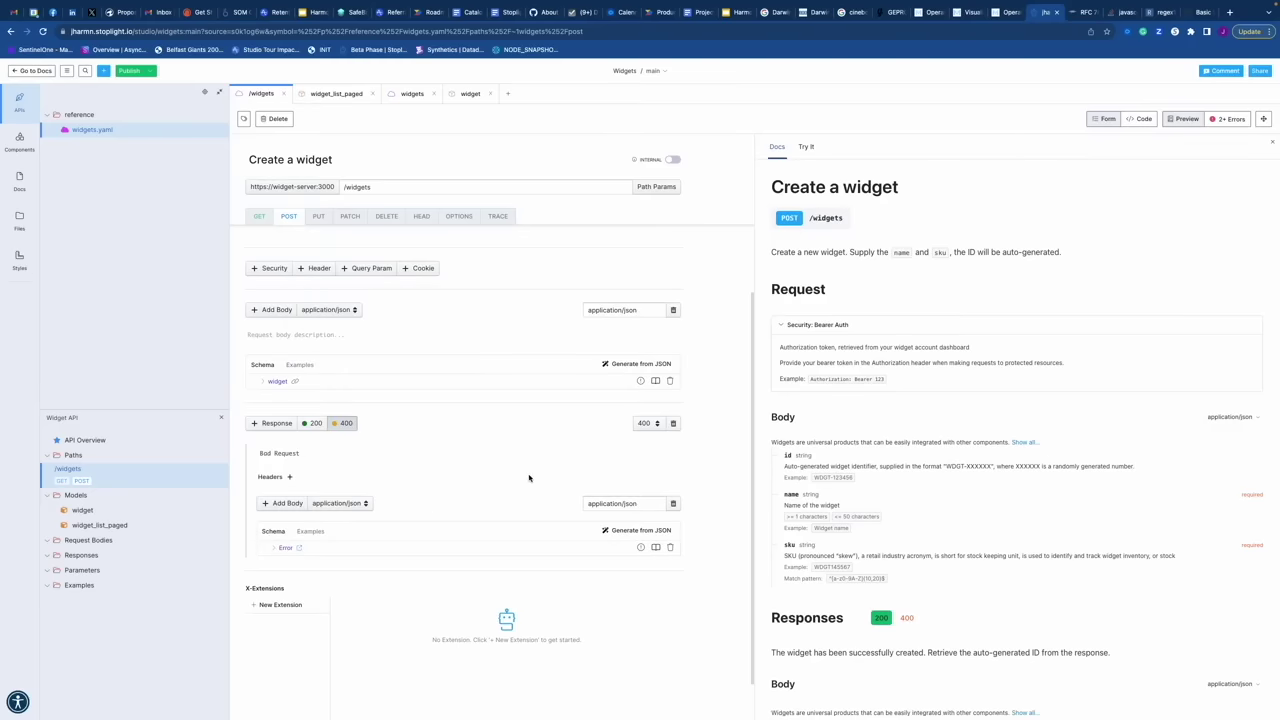
# Step: Expand the Error schema in the 400 response body and review its properties
pyautogui.click(273, 548)
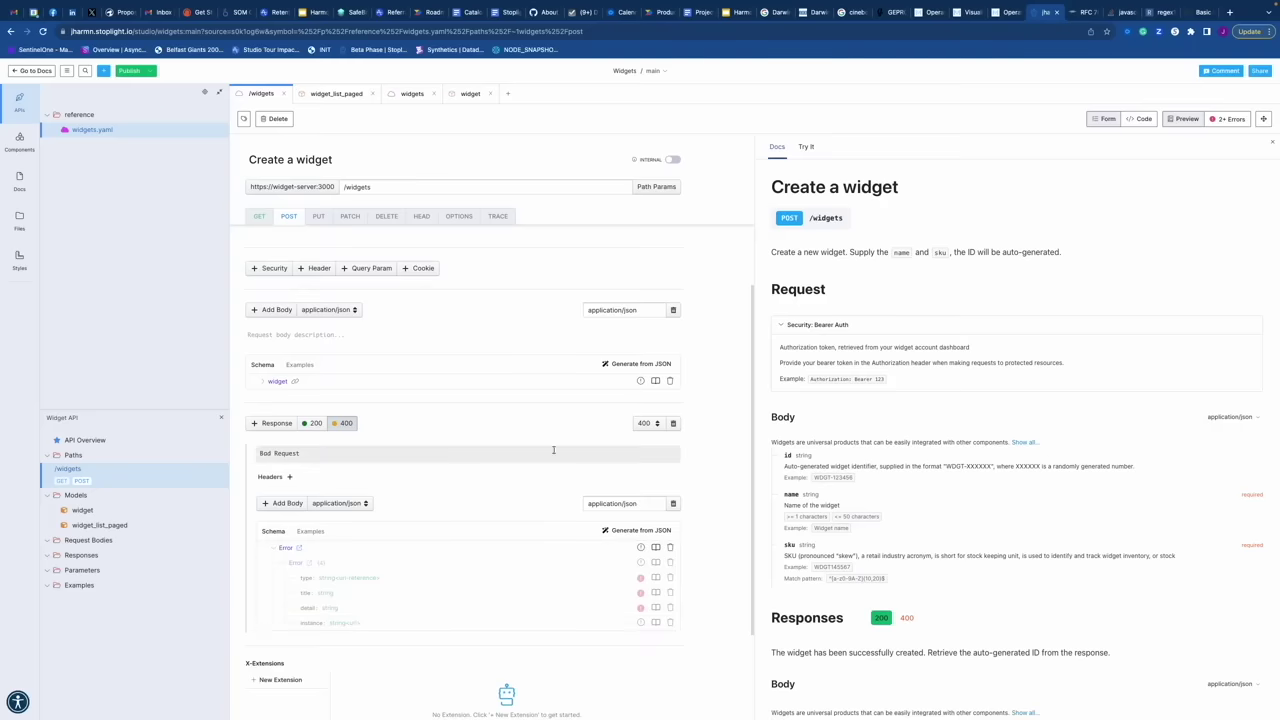
pyautogui.scroll(-2, 716, 471)
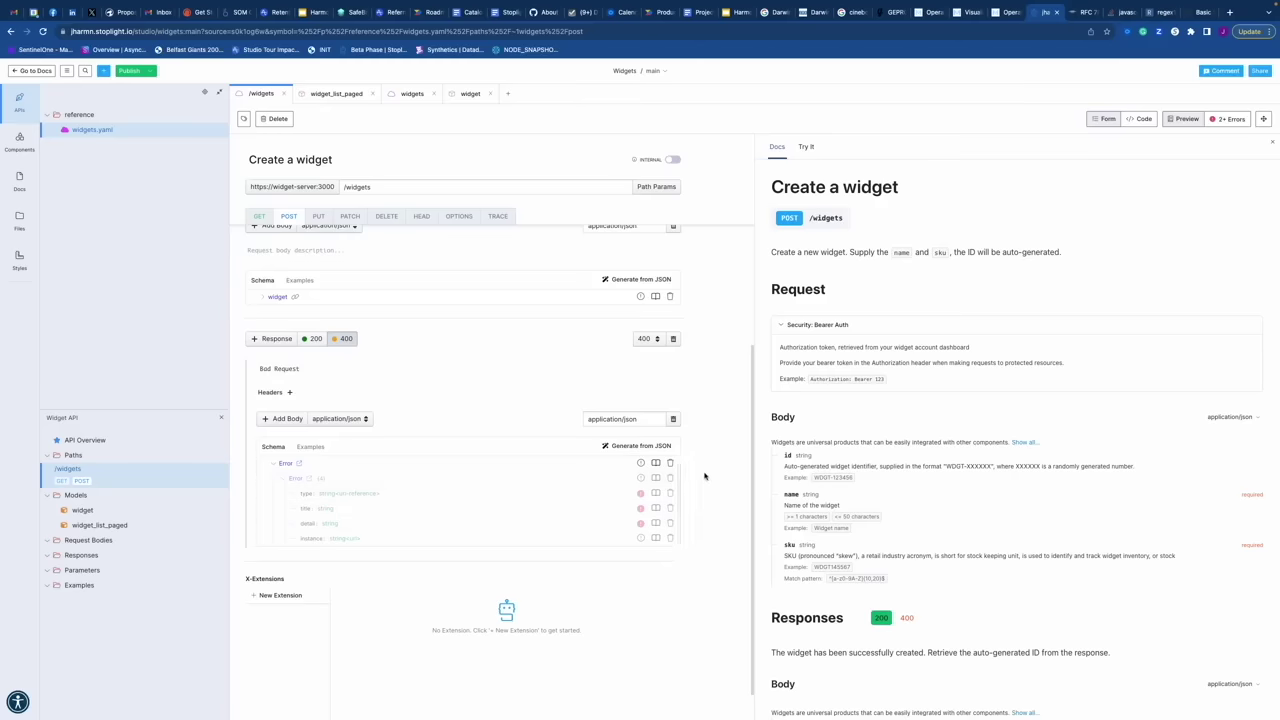
pyautogui.scroll(3, 704, 476)
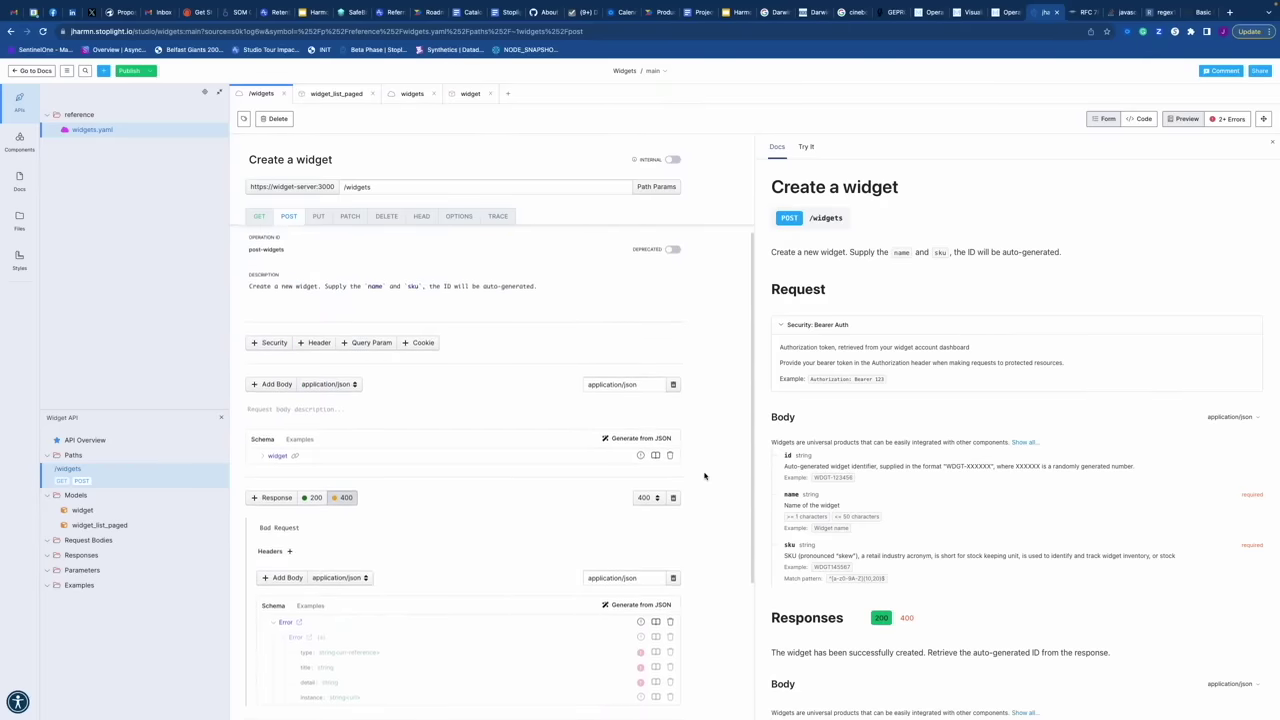
pyautogui.scroll(-2, 704, 476)
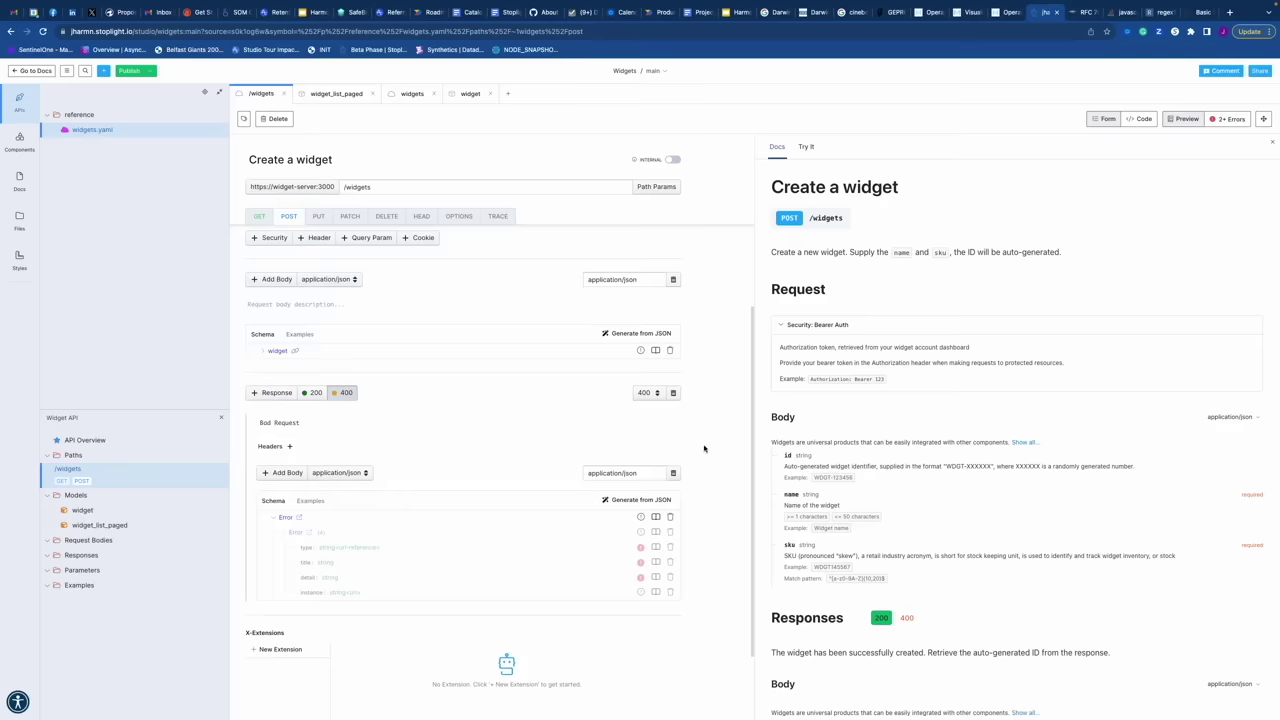
pyautogui.click(655, 393)
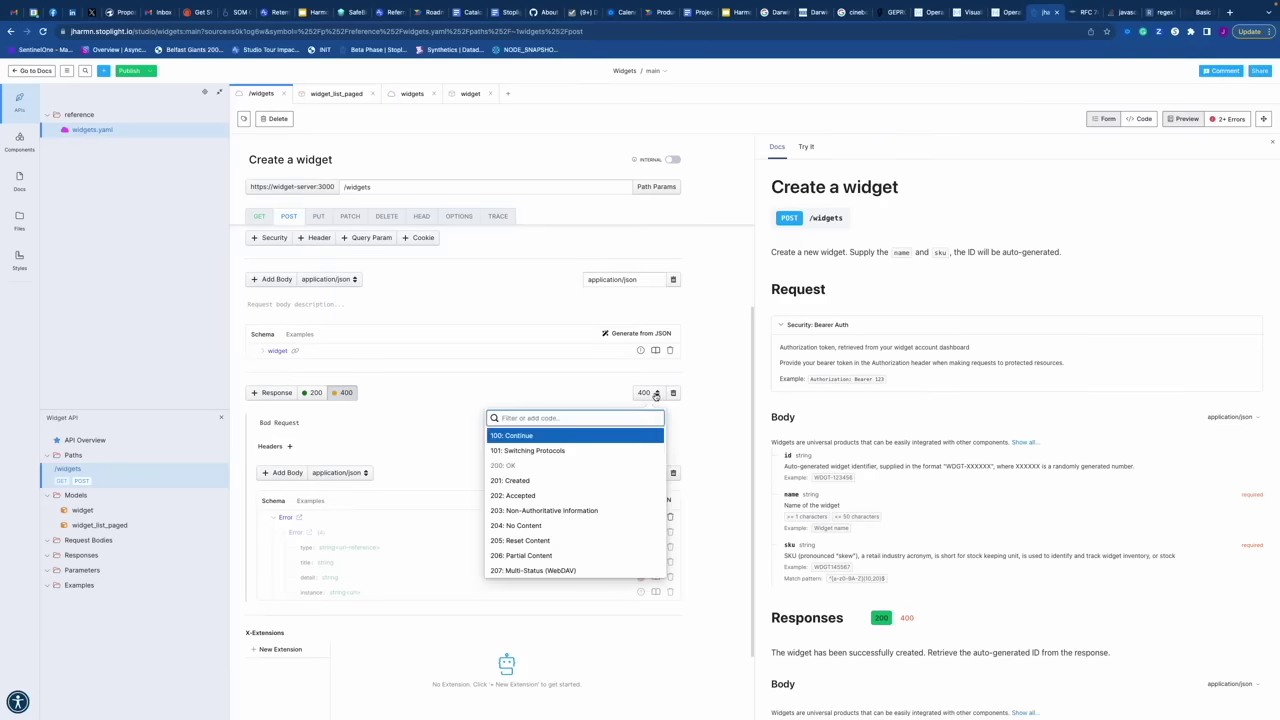
pyautogui.write('401')
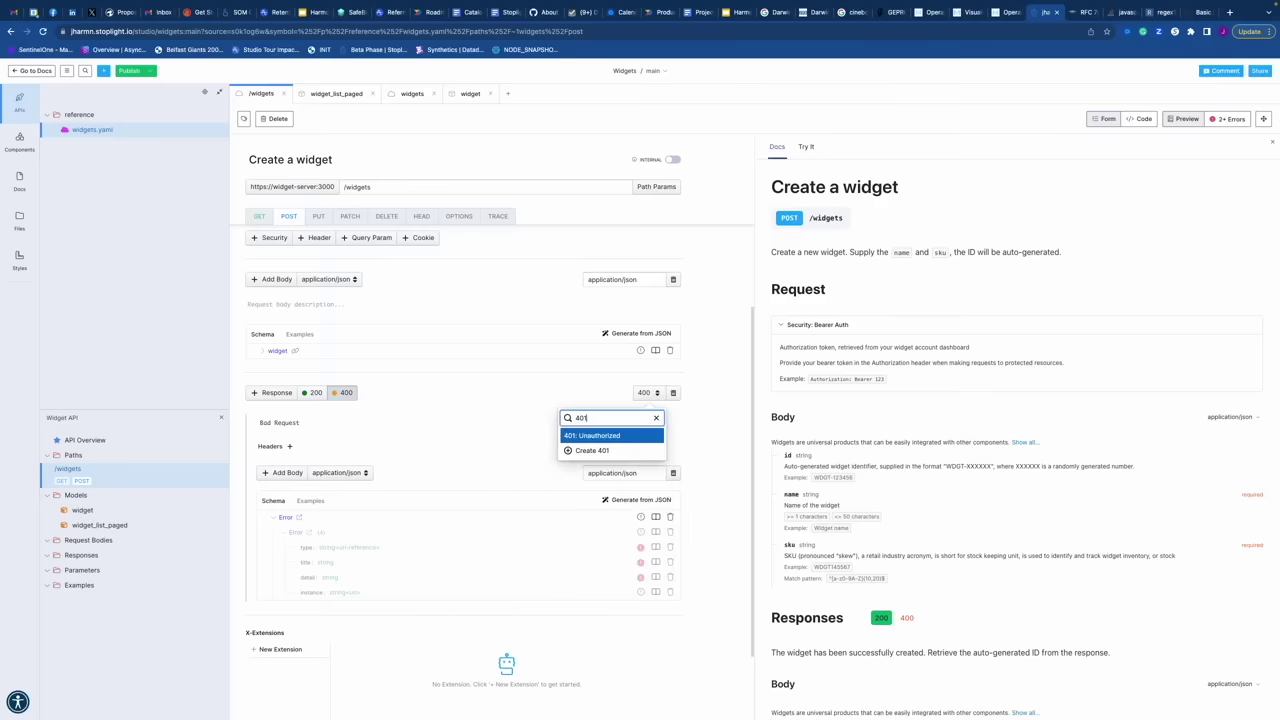
pyautogui.click(612, 435)
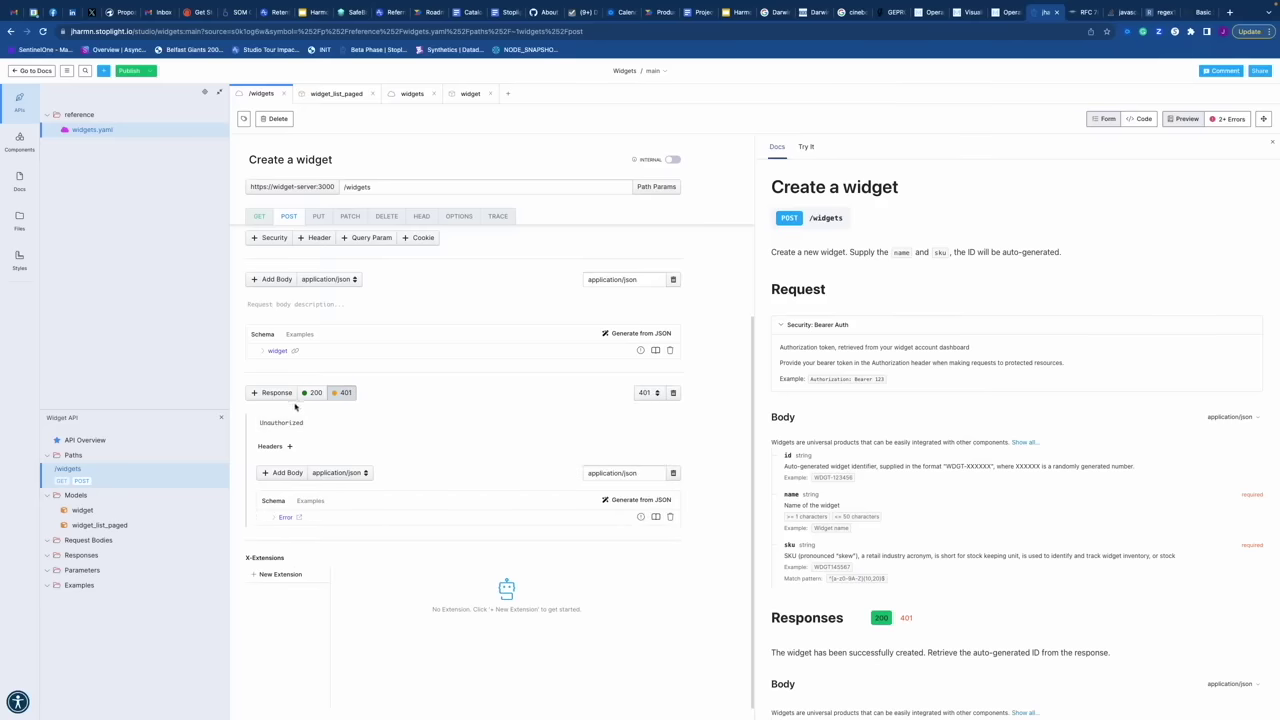
pyautogui.click(652, 393)
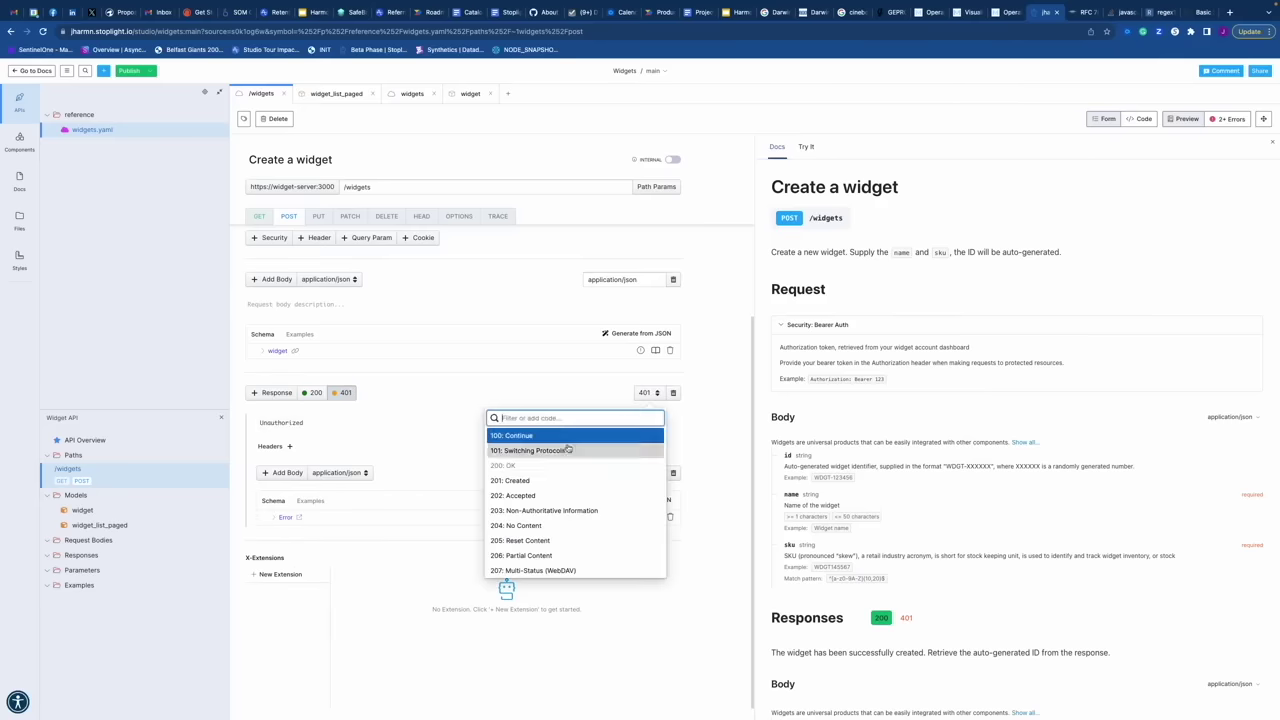
pyautogui.write('40')
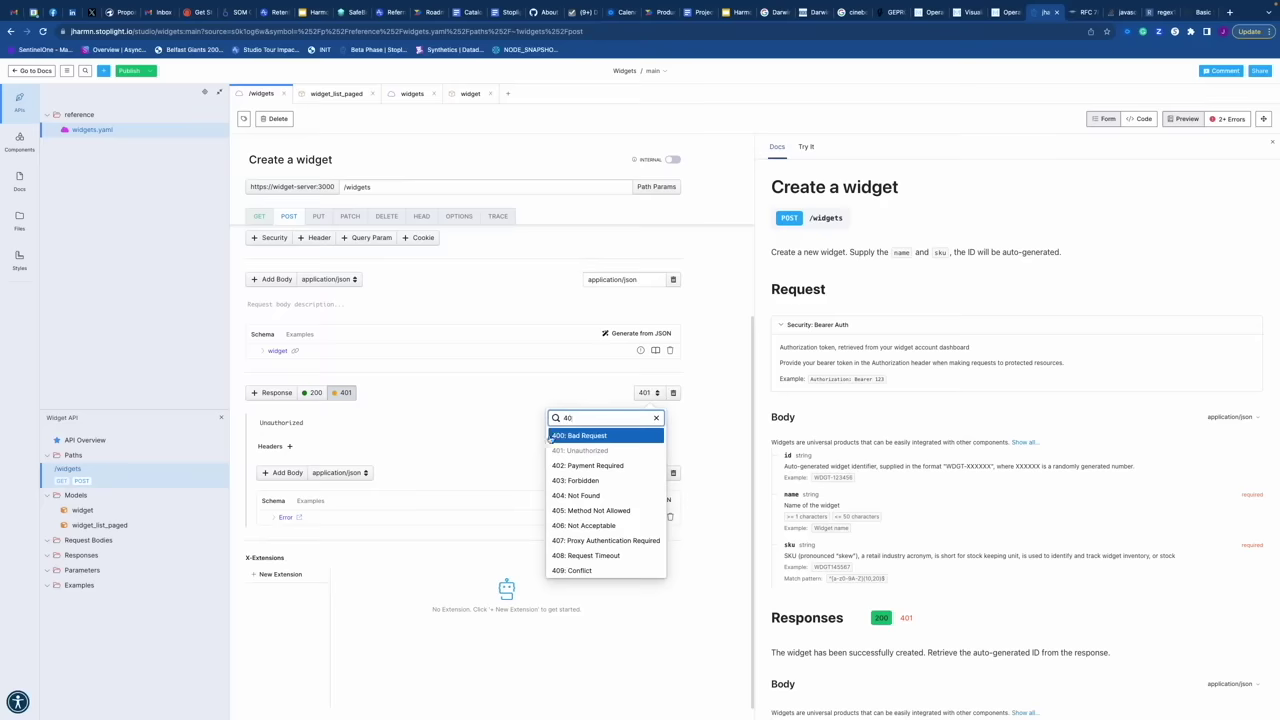
pyautogui.click(552, 436)
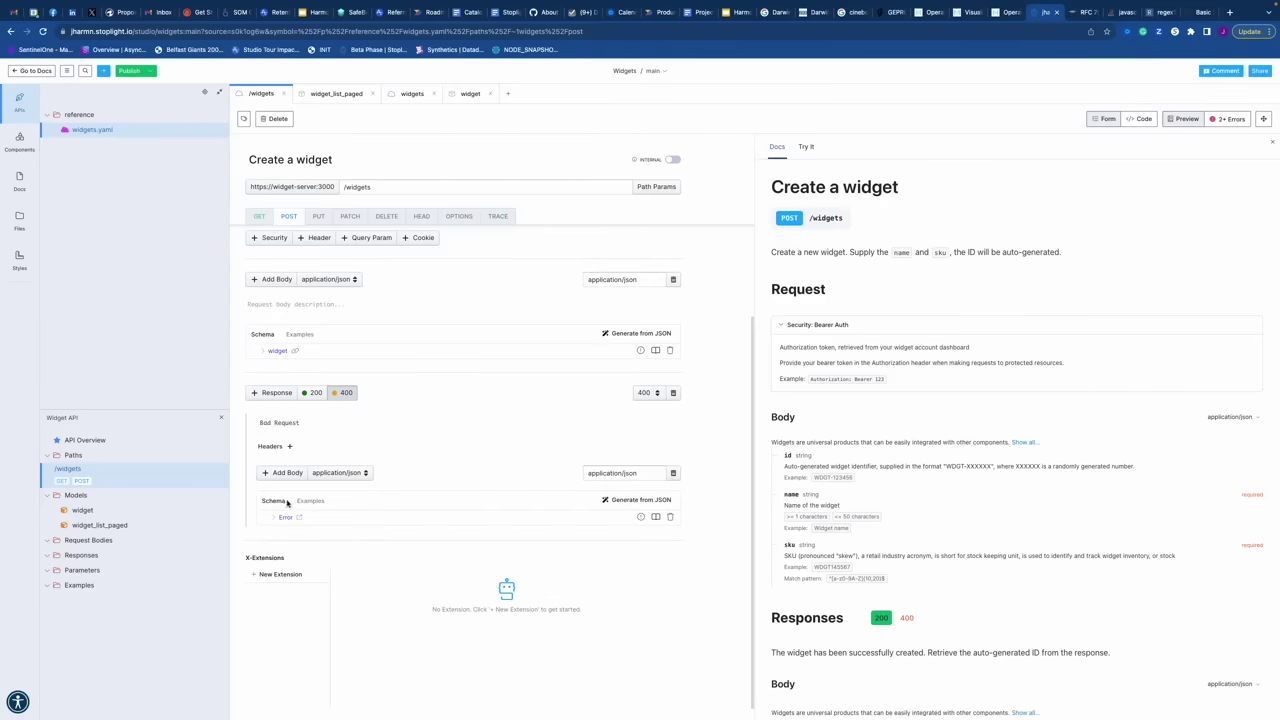
# Step: Add a 401 response with a body that references the Error component from Platform Common as its schema
pyautogui.click(270, 392)
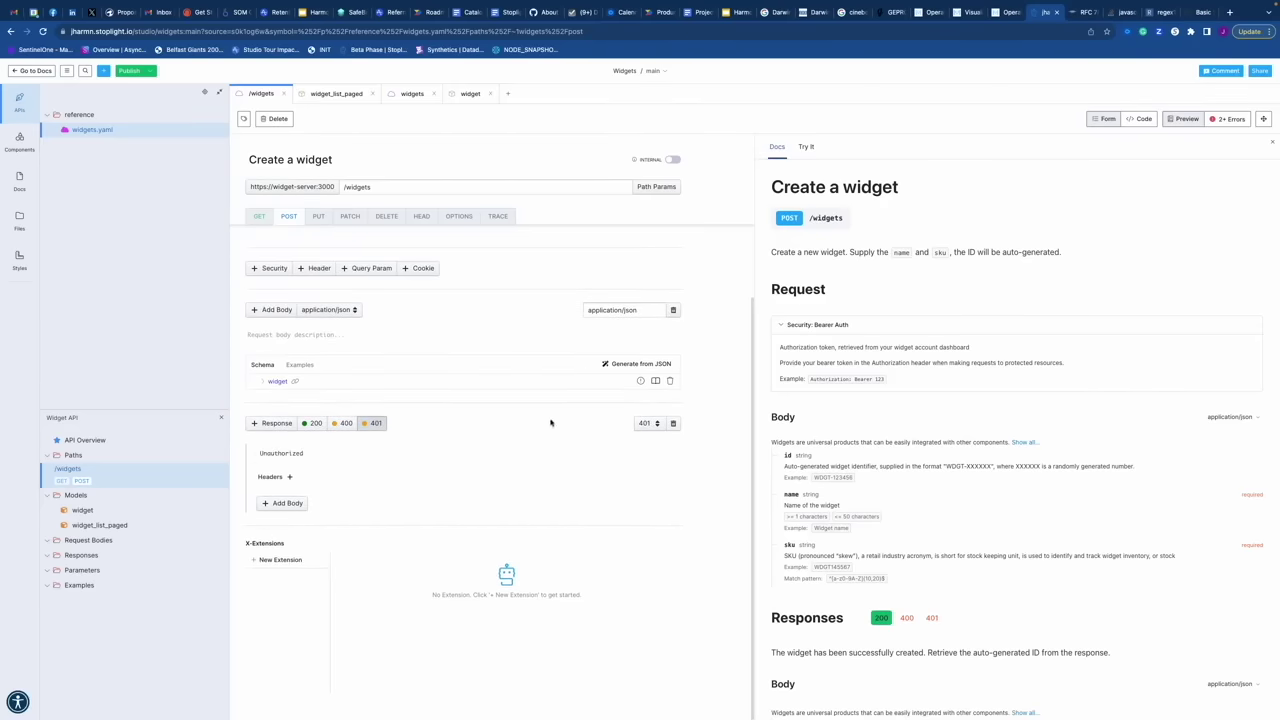
pyautogui.click(283, 504)
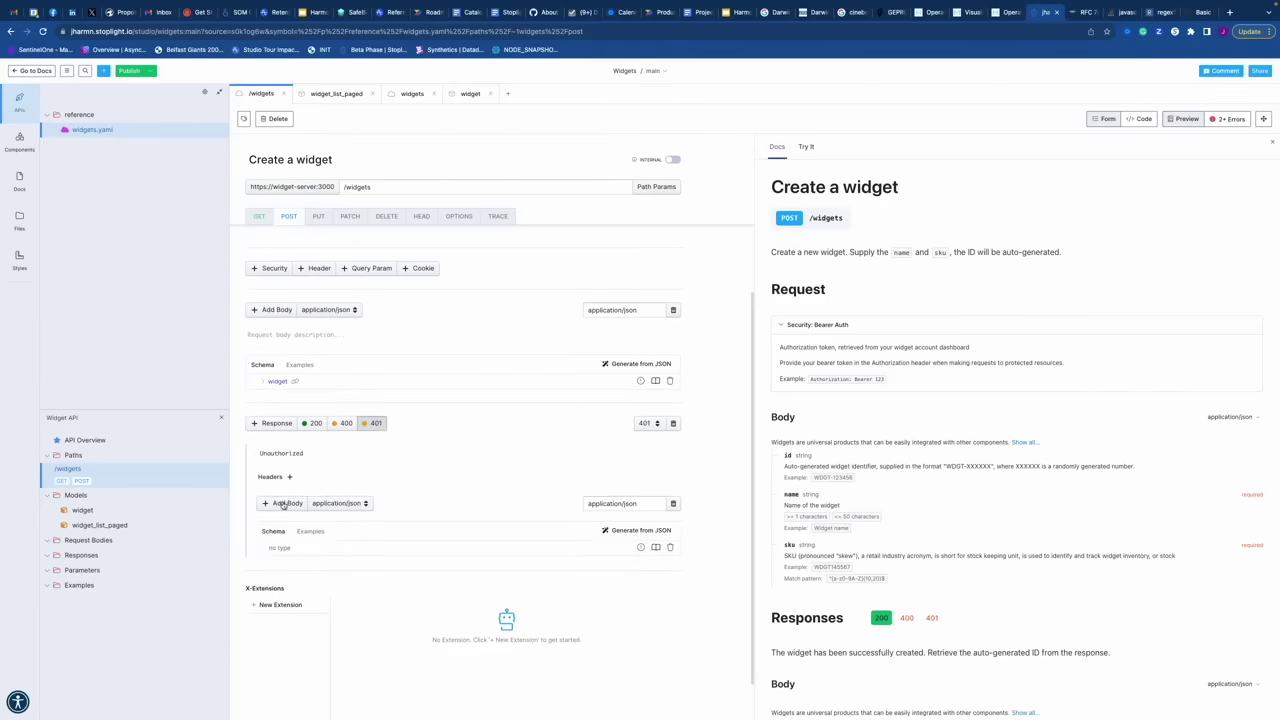
pyautogui.click(279, 548)
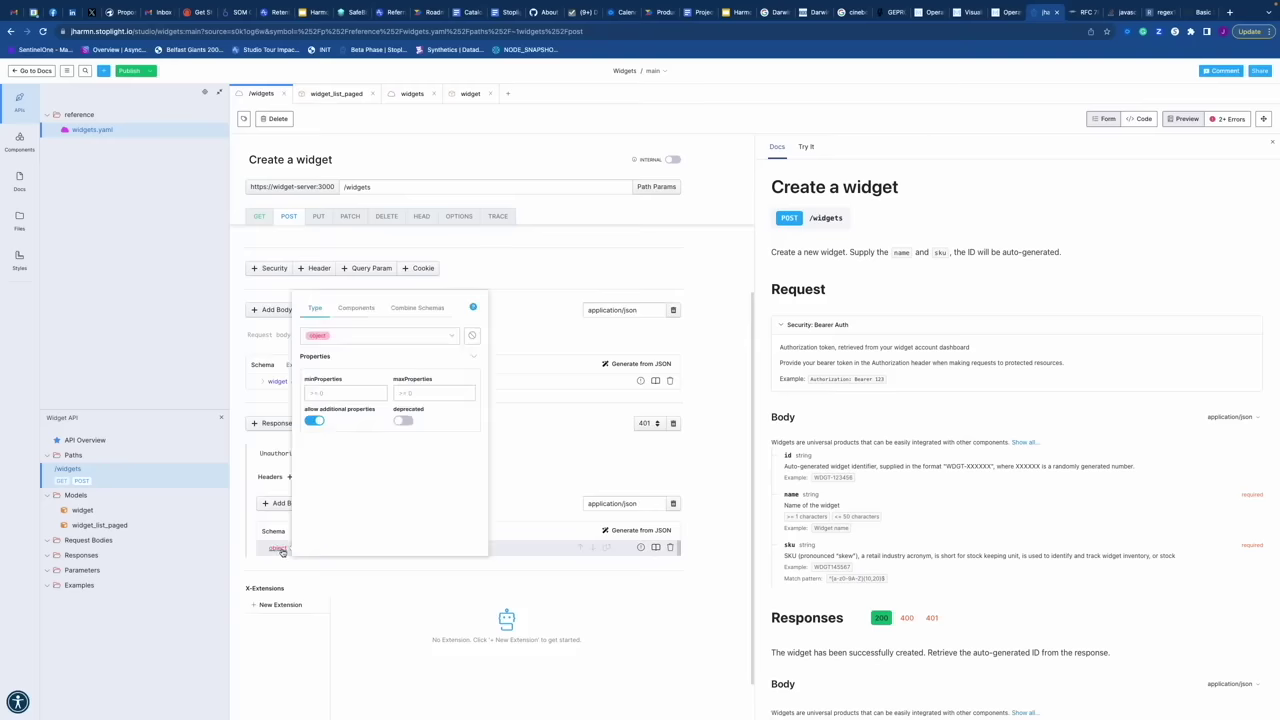
pyautogui.click(357, 307)
pyautogui.click(327, 450)
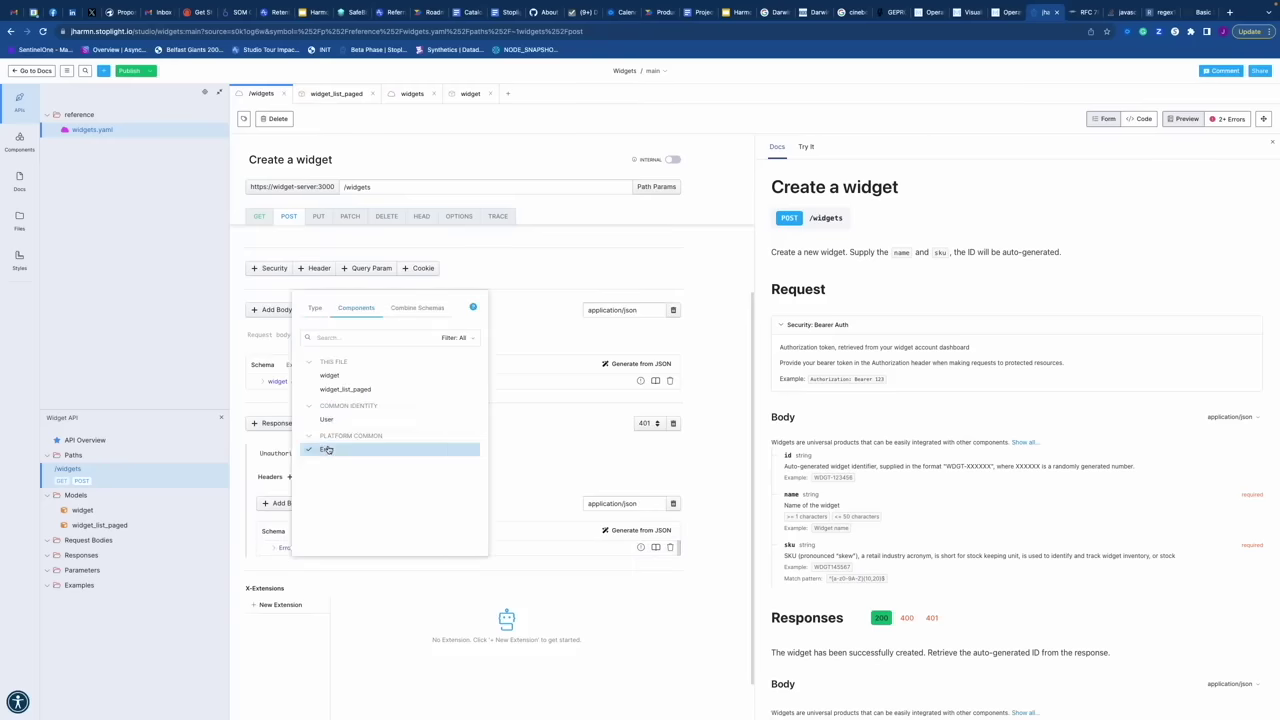
pyautogui.click(705, 457)
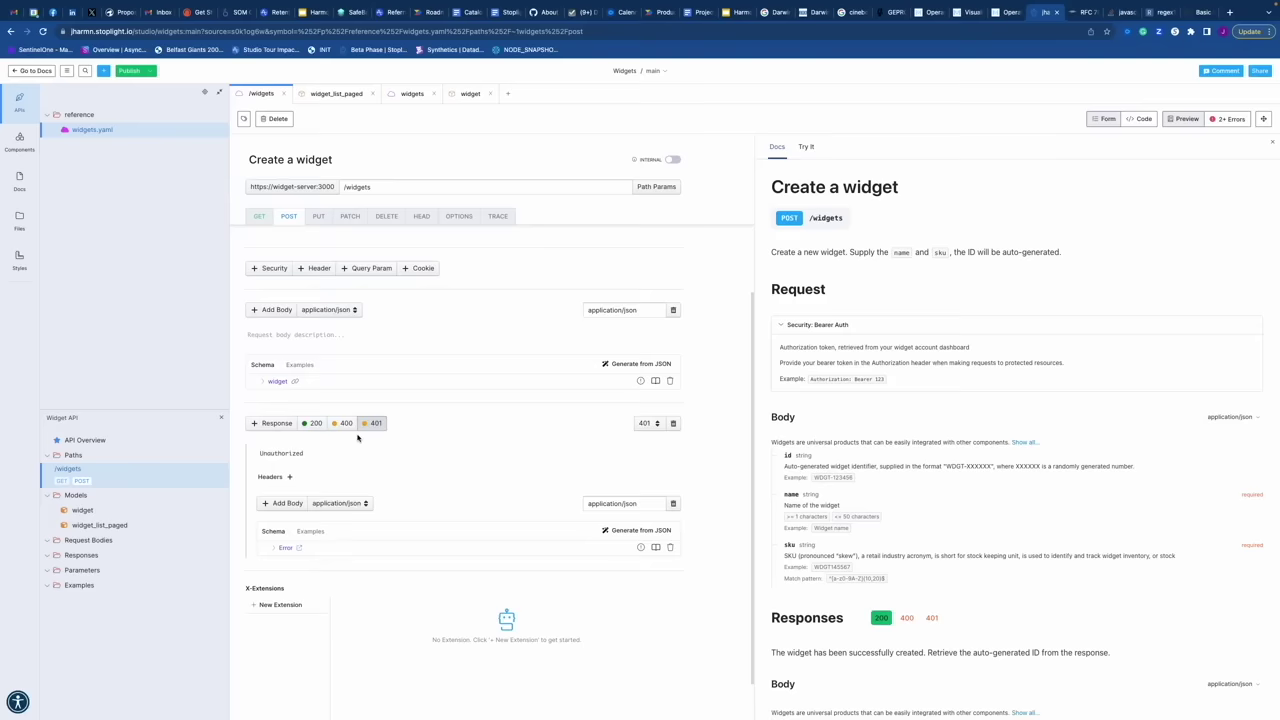
# Step: Add a 403 response with a body that references the Error component from Platform Common as its schema
pyautogui.click(268, 426)
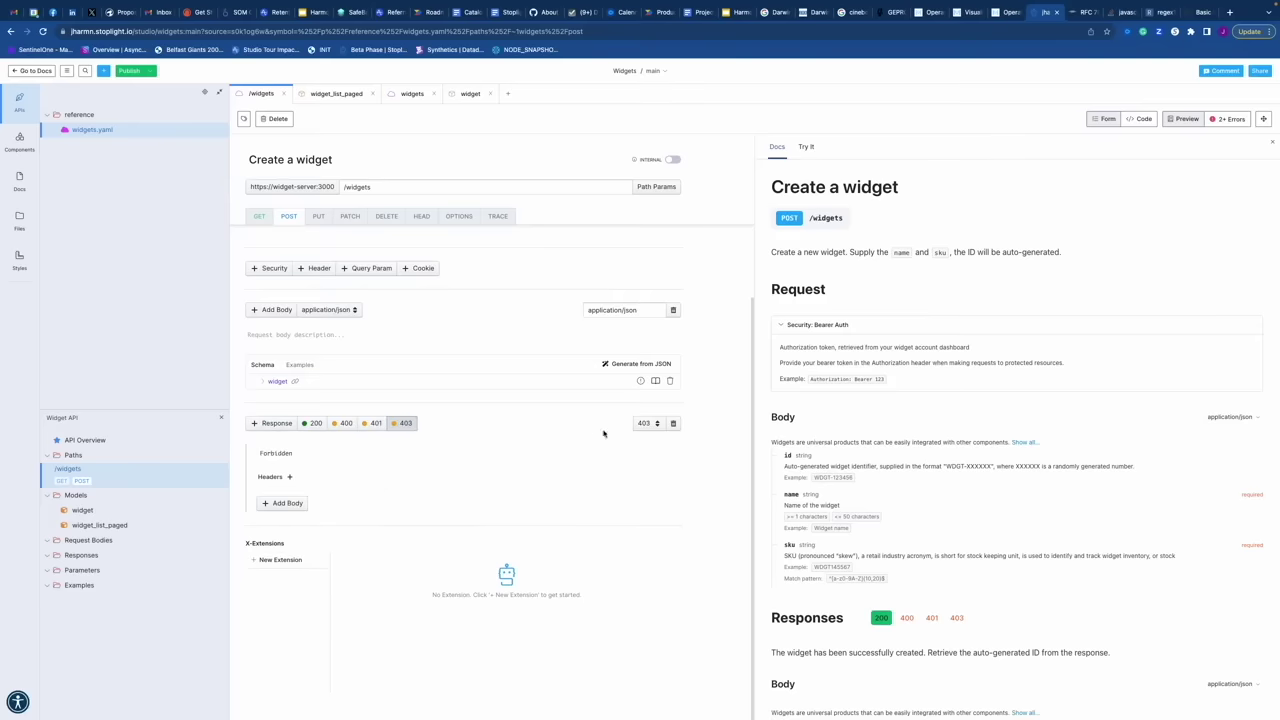
pyautogui.click(284, 503)
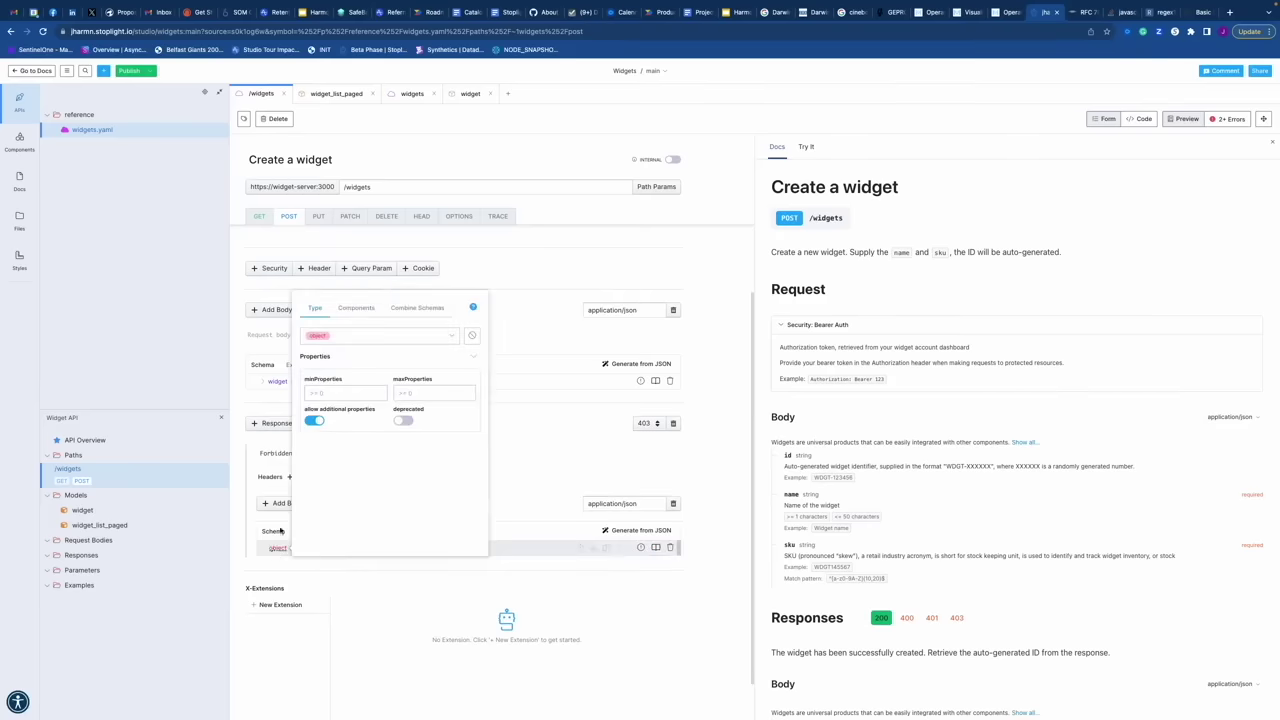
pyautogui.click(356, 308)
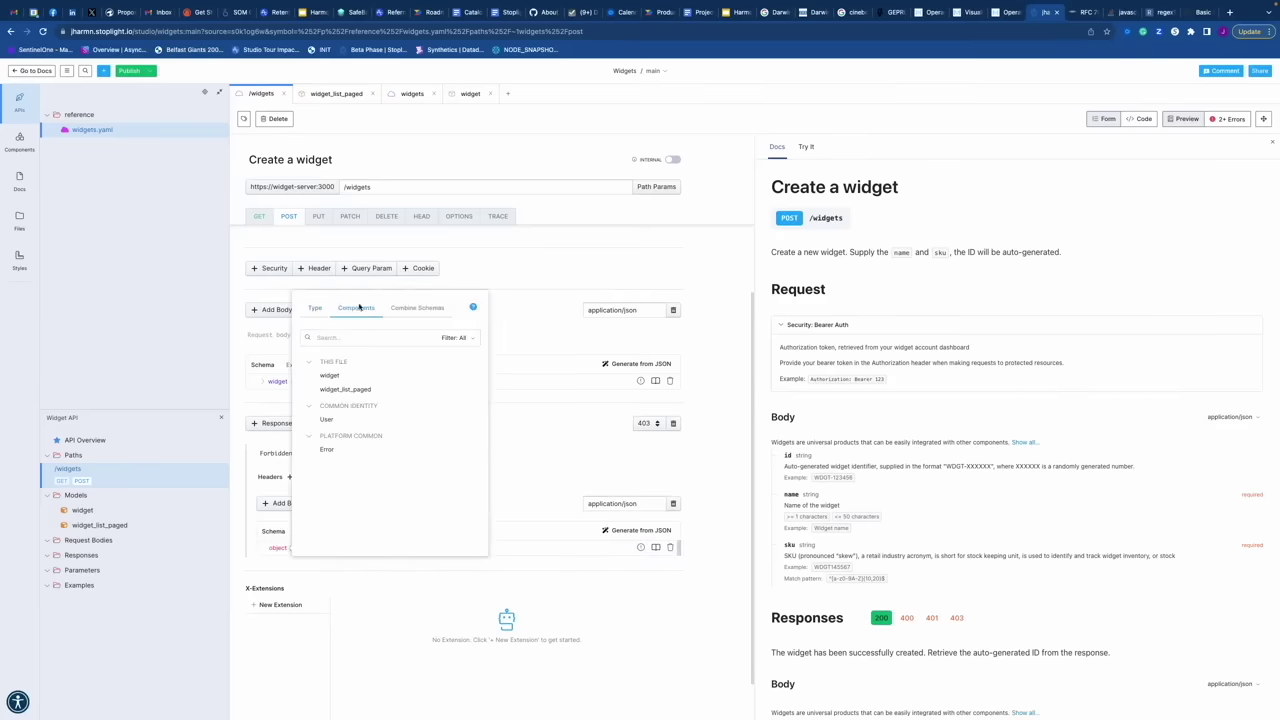
pyautogui.click(331, 451)
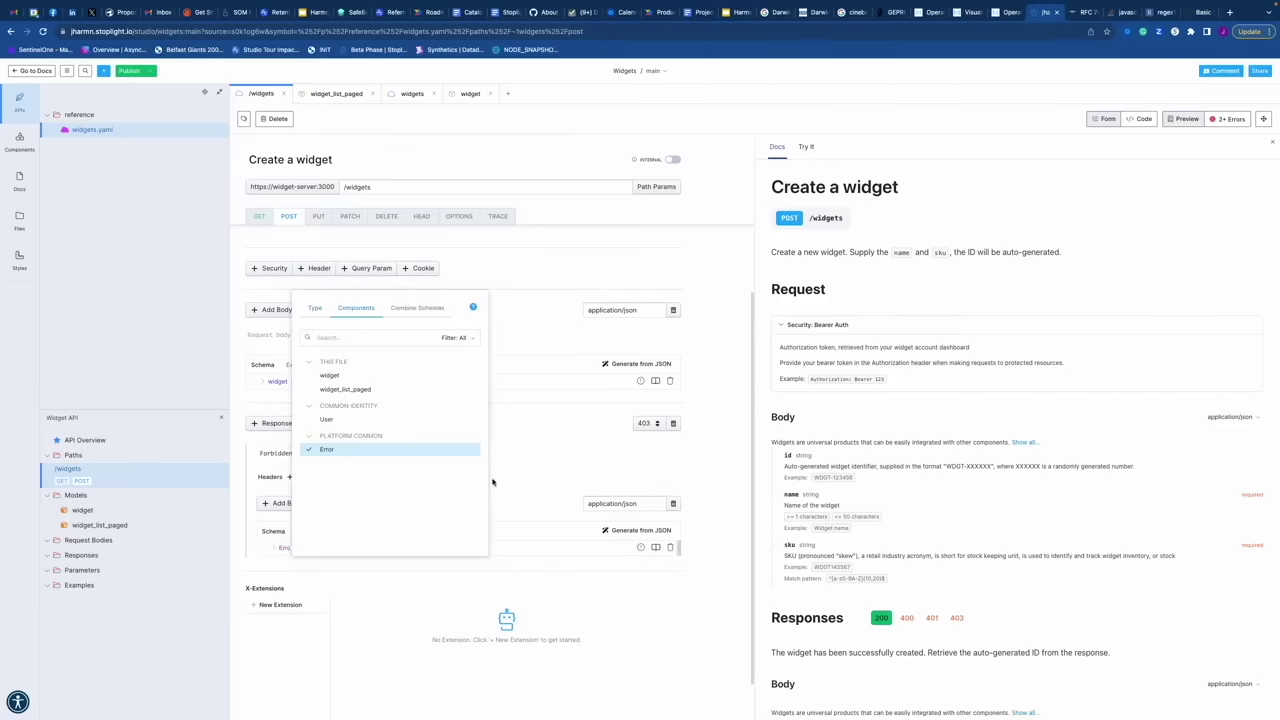
pyautogui.click(685, 456)
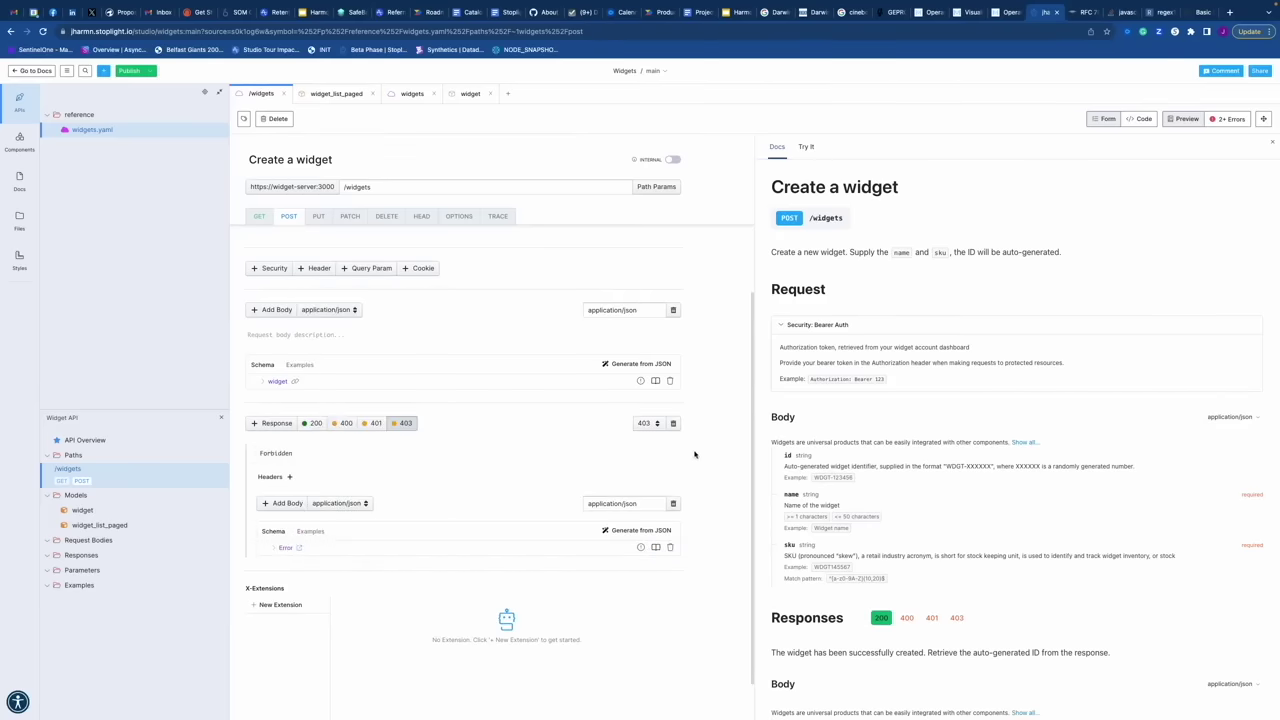
# Step: Rewrite the 403 response description to say that an API key was provided, but access to this resource was not authorized
pyautogui.click(370, 423)
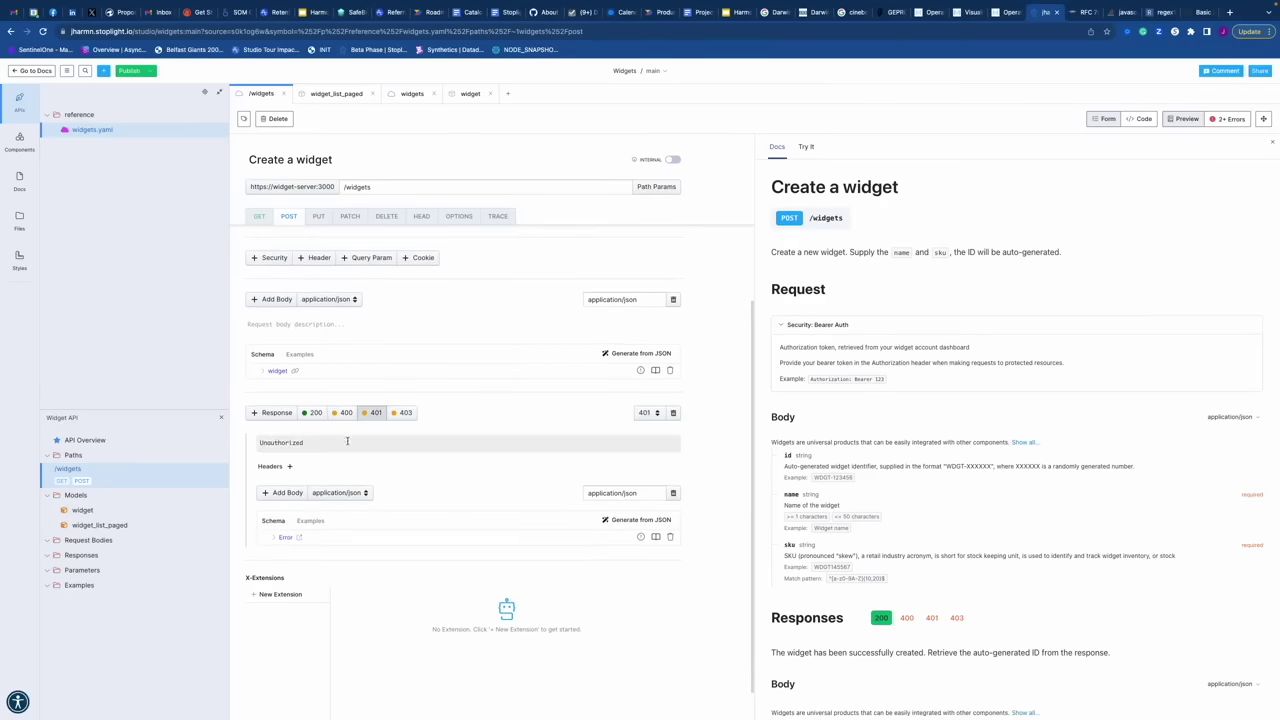
pyautogui.click(406, 413)
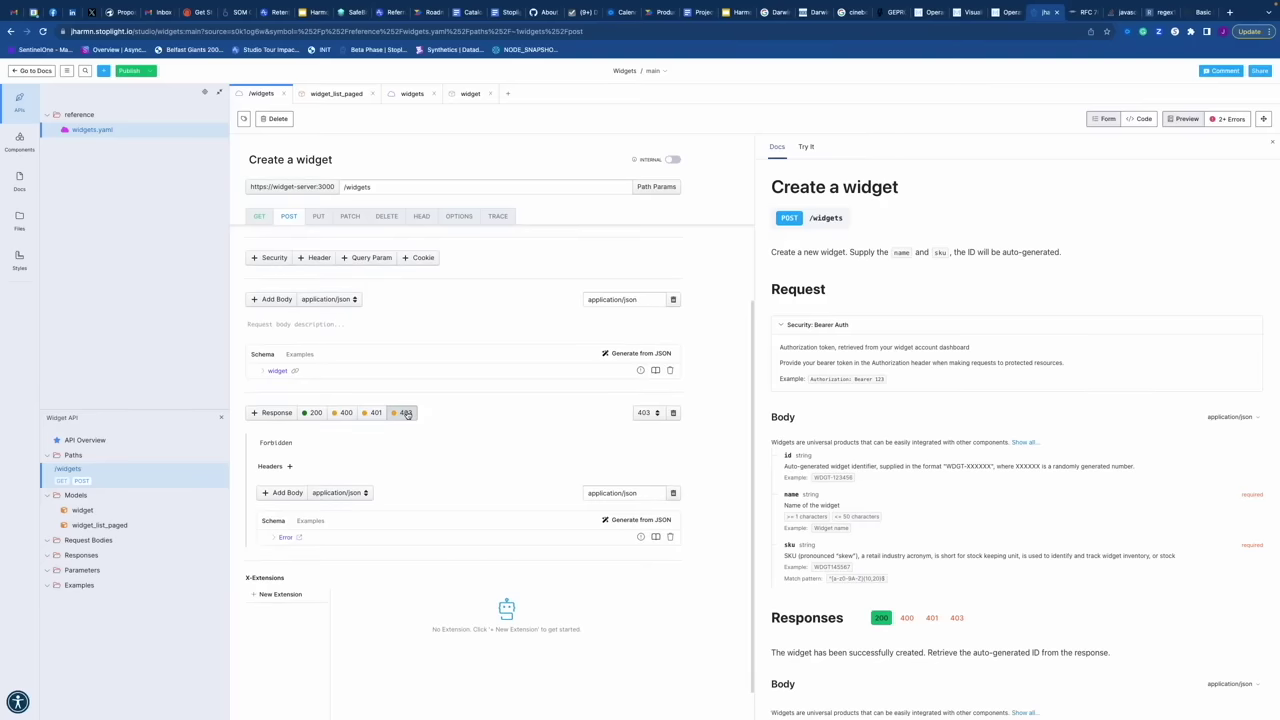
pyautogui.tripleClick(320, 441)
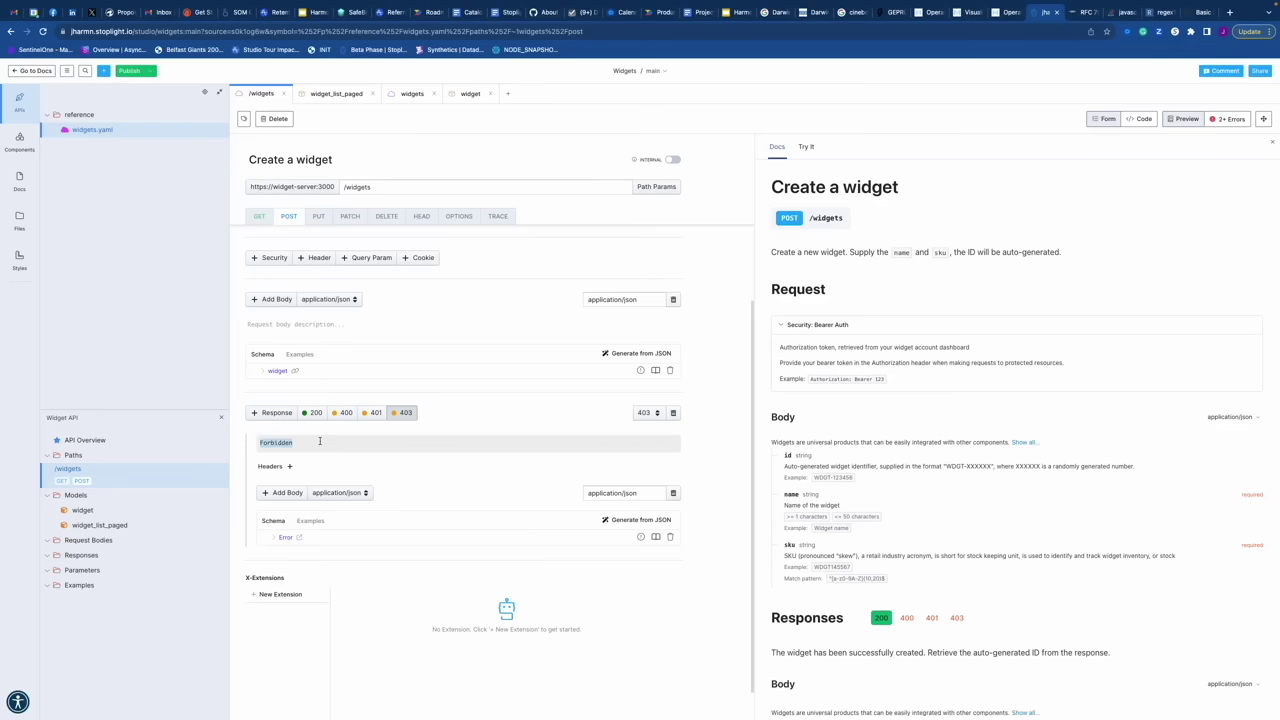
pyautogui.write('API key was provided, but access to this resources')
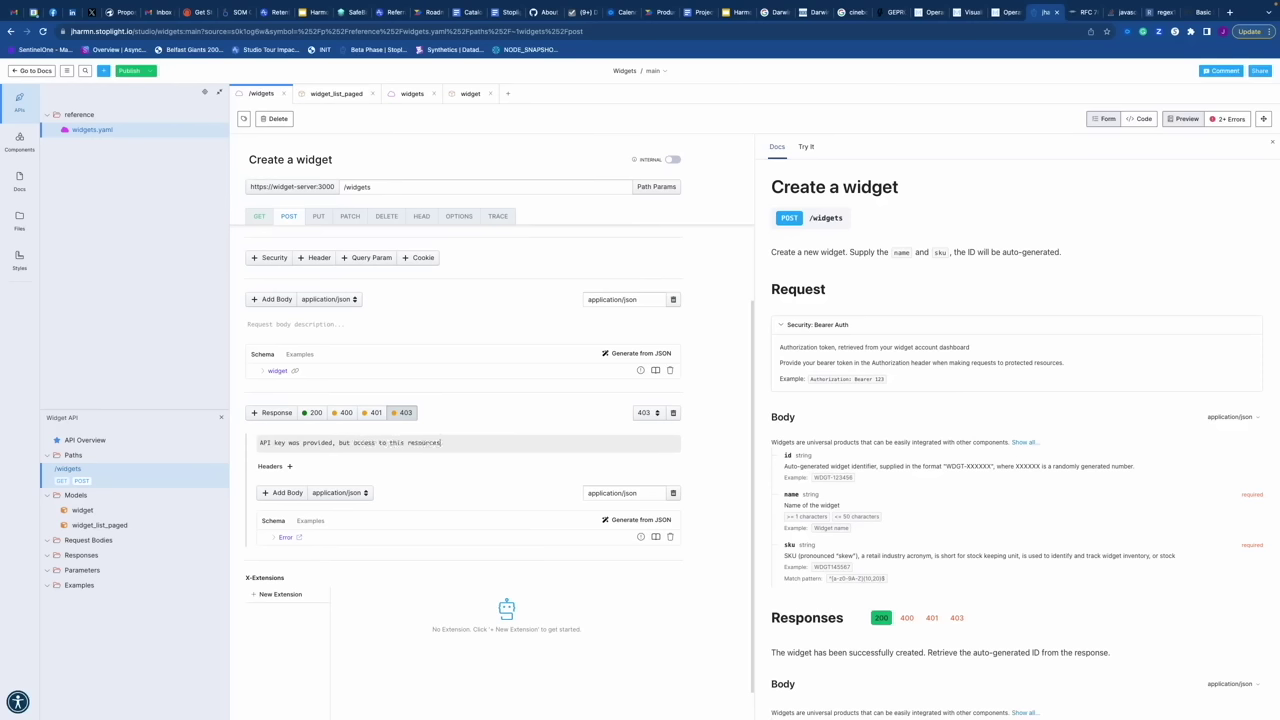
pyautogui.write(' w')
pyautogui.press('BackSpace')
pyautogui.press('BackSpace')
pyautogui.press('BackSpace')
pyautogui.write('was not d')
pyautogui.write('uthoriza')
# Step: Replace the 401 response description with "API key missing or invalid"
pyautogui.click(373, 413)
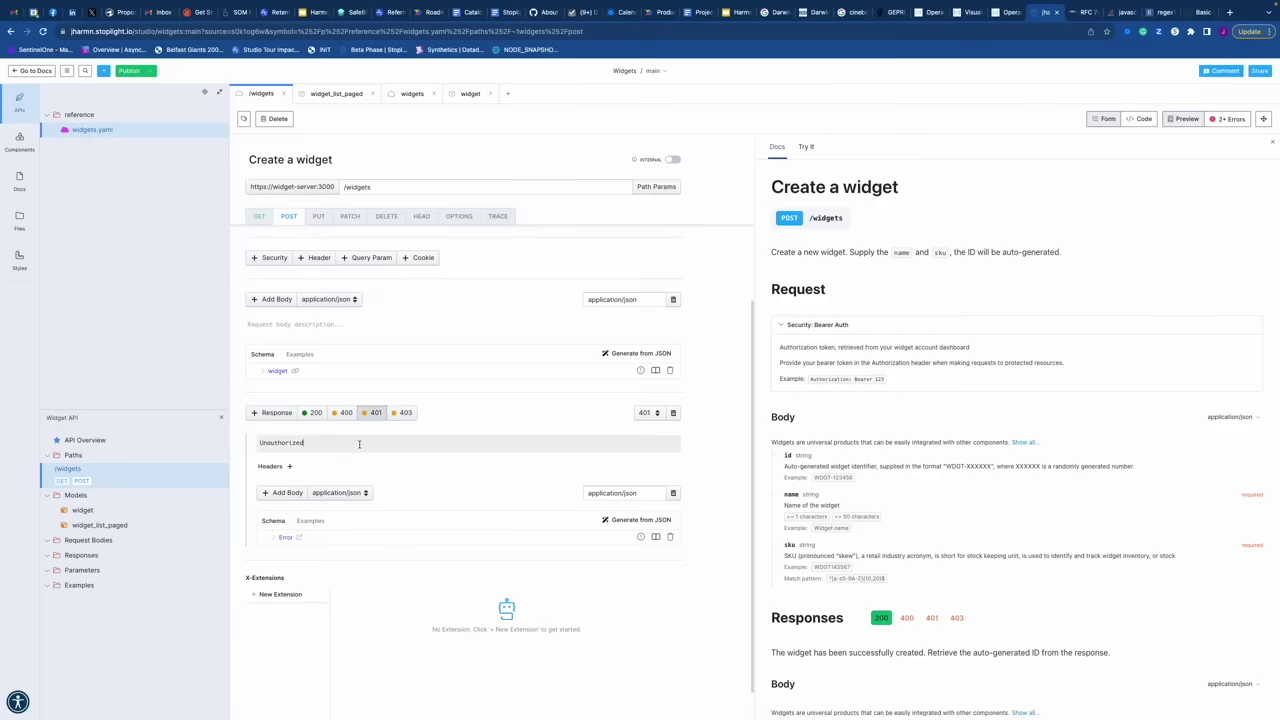
pyautogui.tripleClick(359, 444)
pyautogui.write('API key missing or invalid')
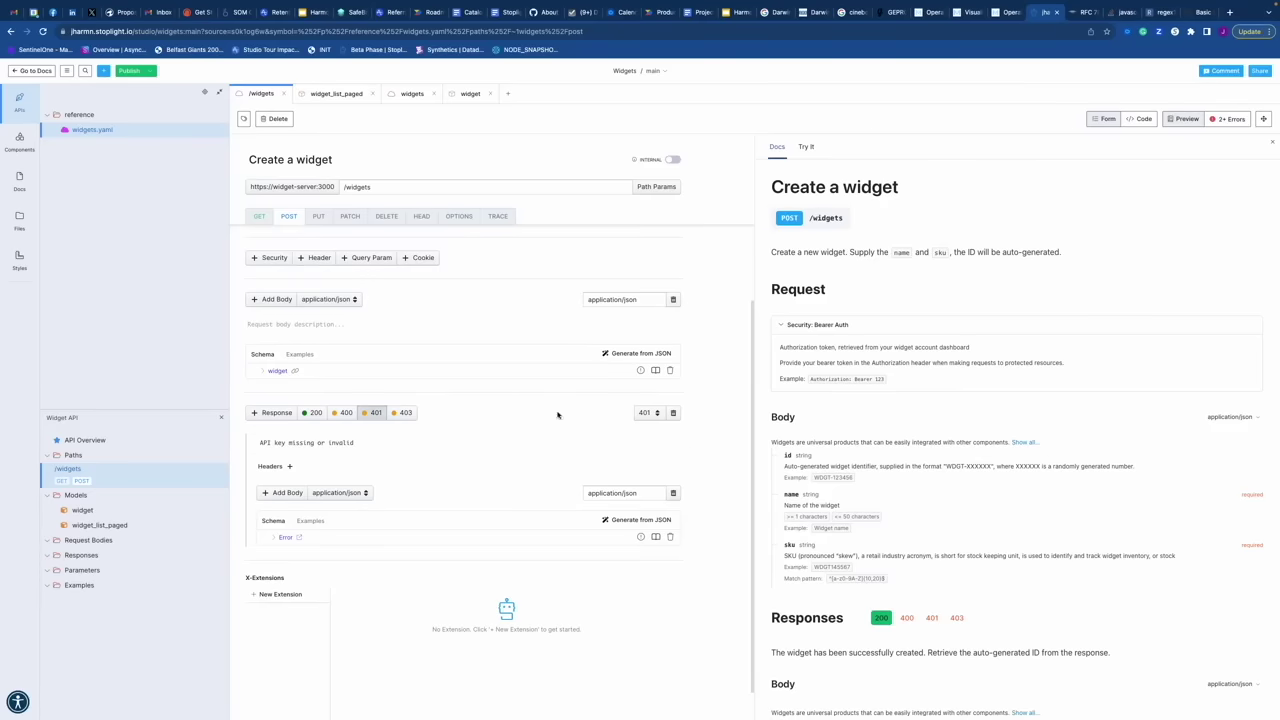
# Step: Add a 500: Internal Server Error response with the description "Internal Server Error, file a support ticket for more help"
pyautogui.click(277, 412)
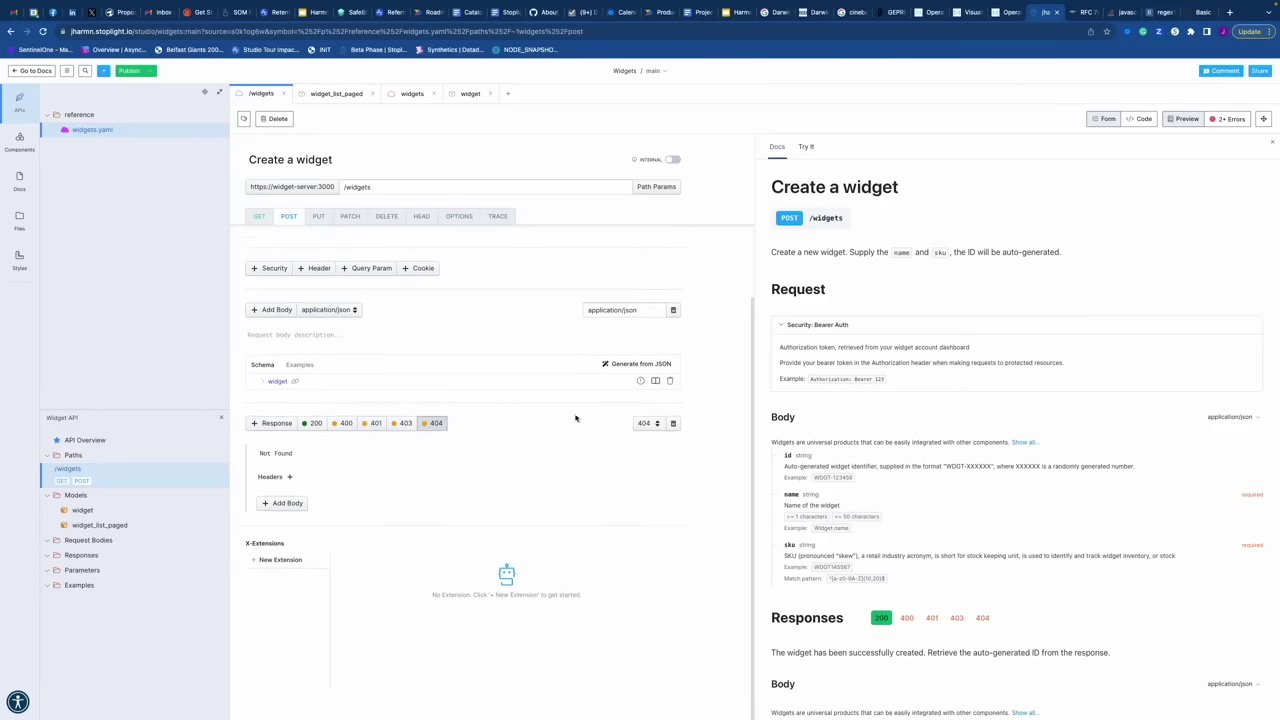
pyautogui.click(646, 423)
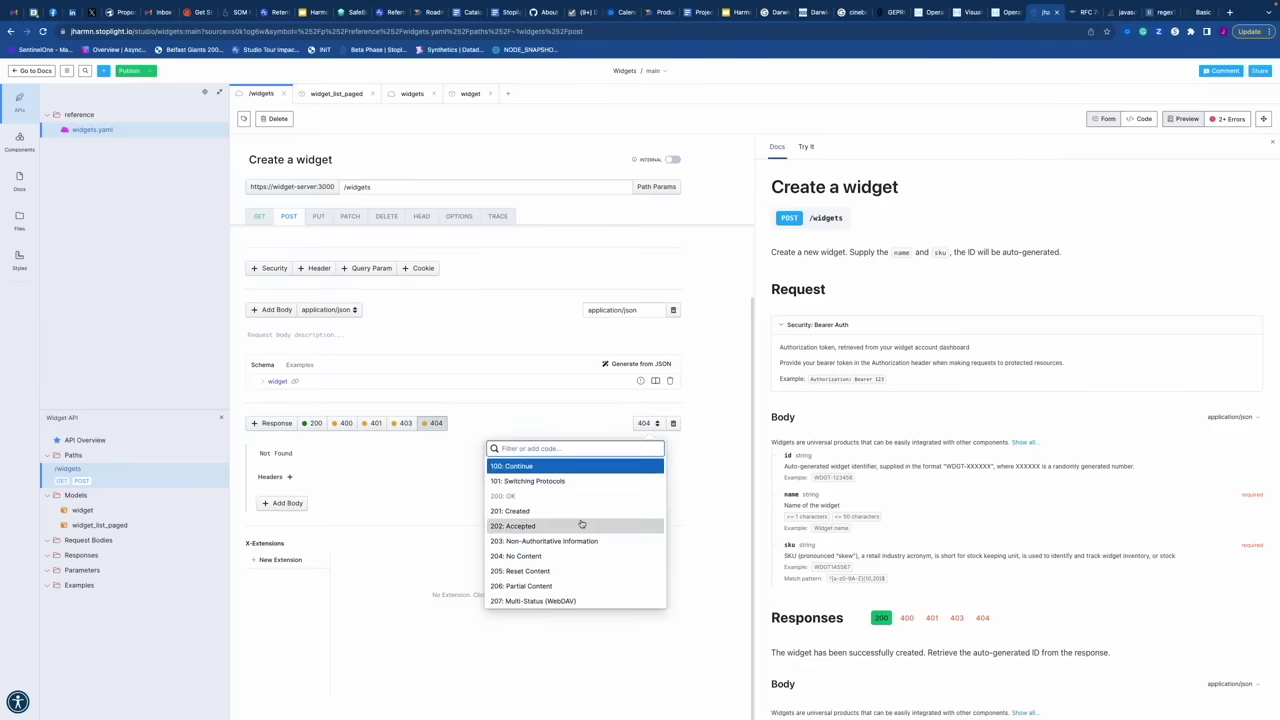
pyautogui.write('500')
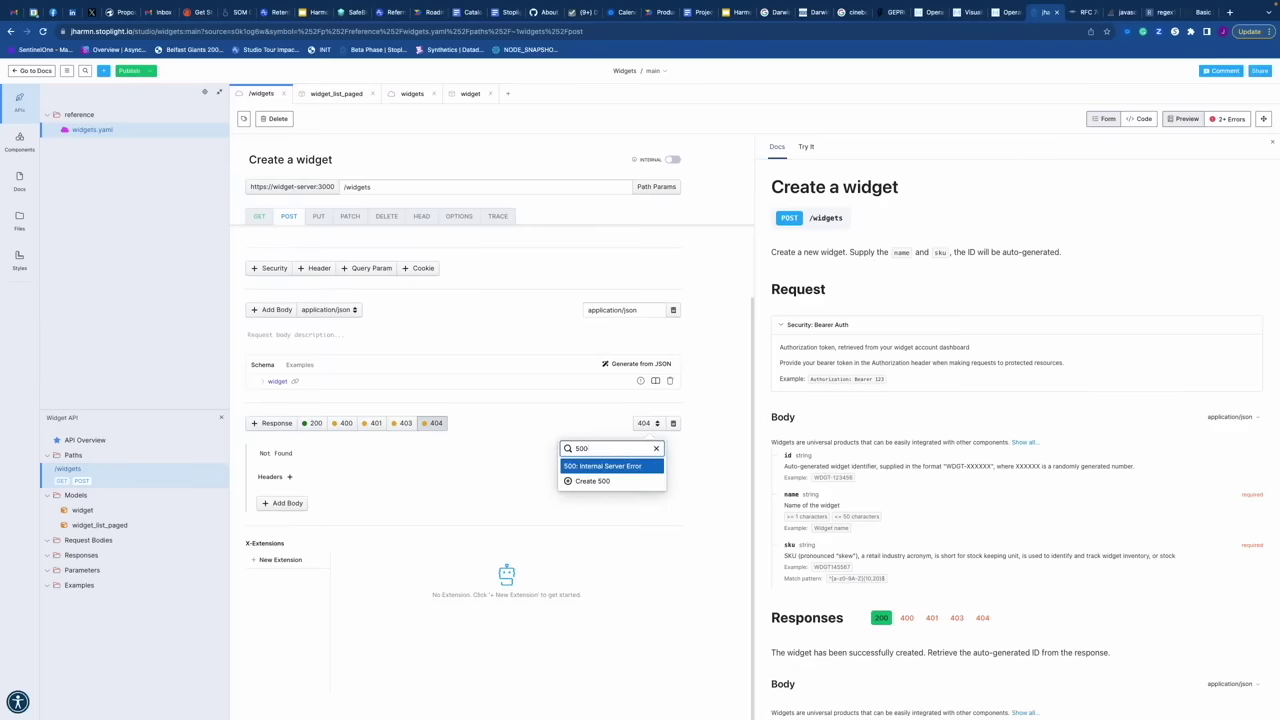
pyautogui.click(590, 467)
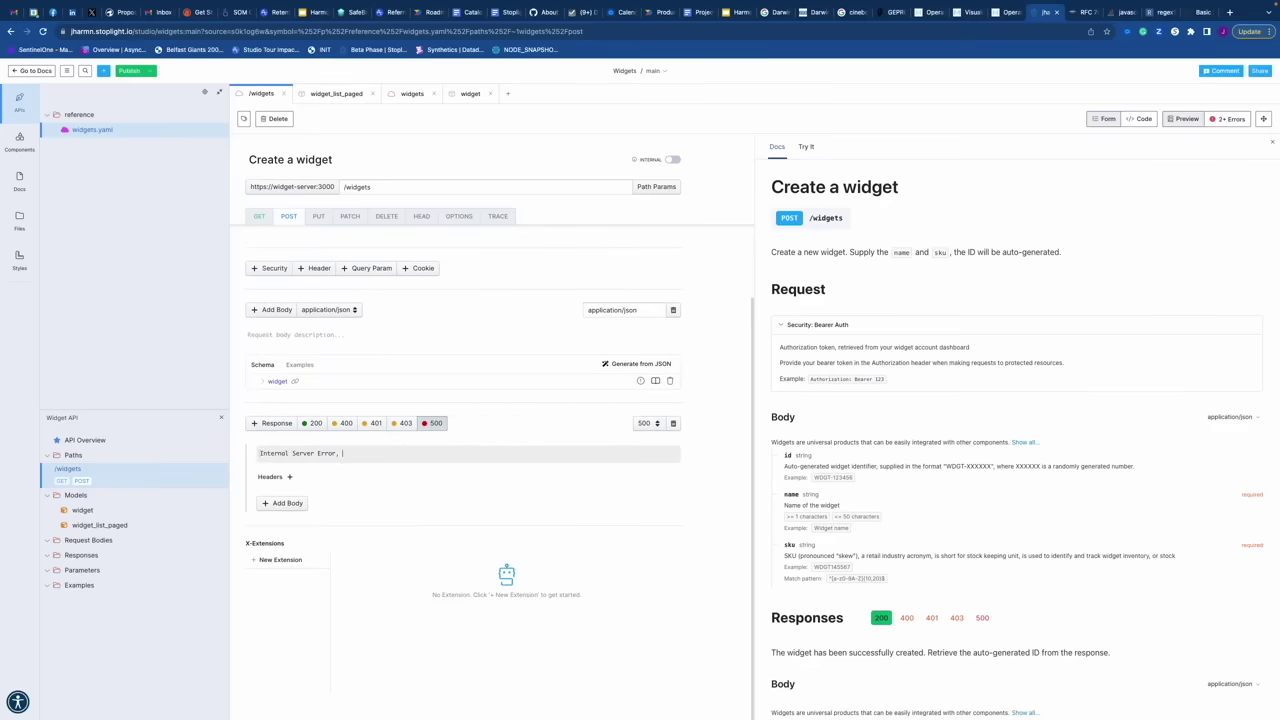
pyautogui.press('BackSpace')
pyautogui.write(', file a support ticket for more help')
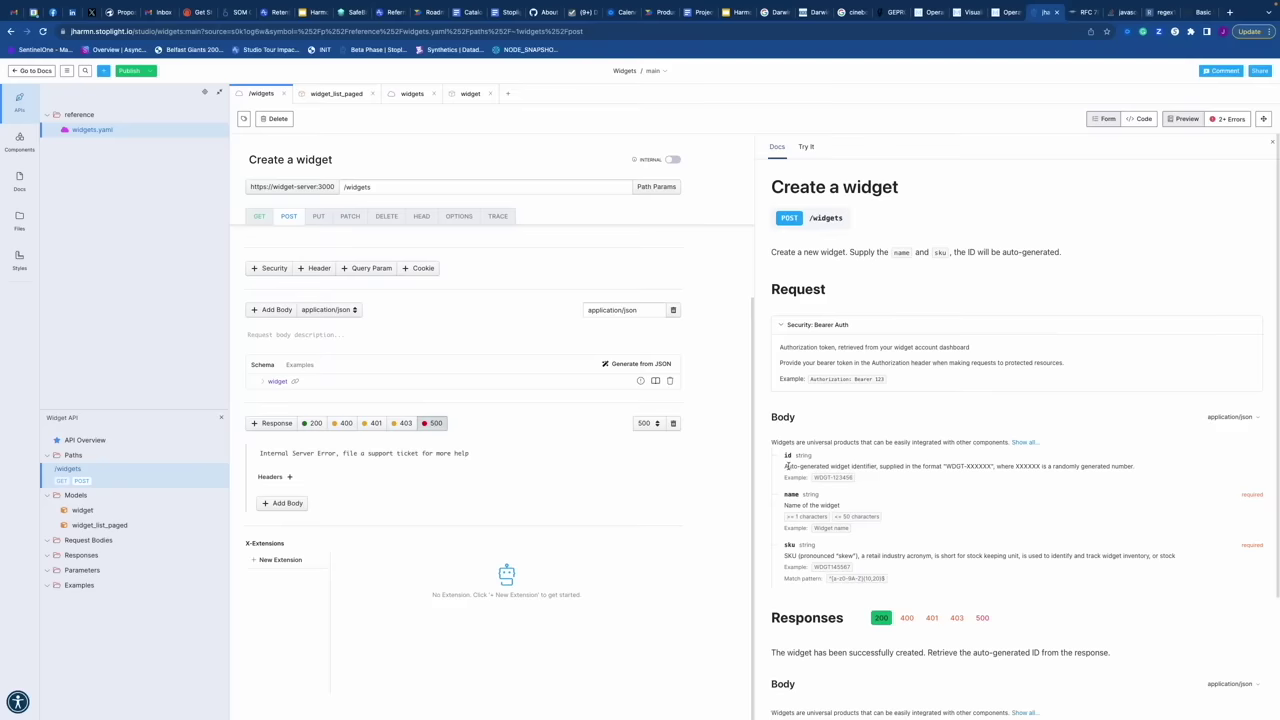
# Step: Review the 200, 400, 401, 403 and 500 responses of Create a widget in the documentation preview
pyautogui.scroll(-3, 789, 469)
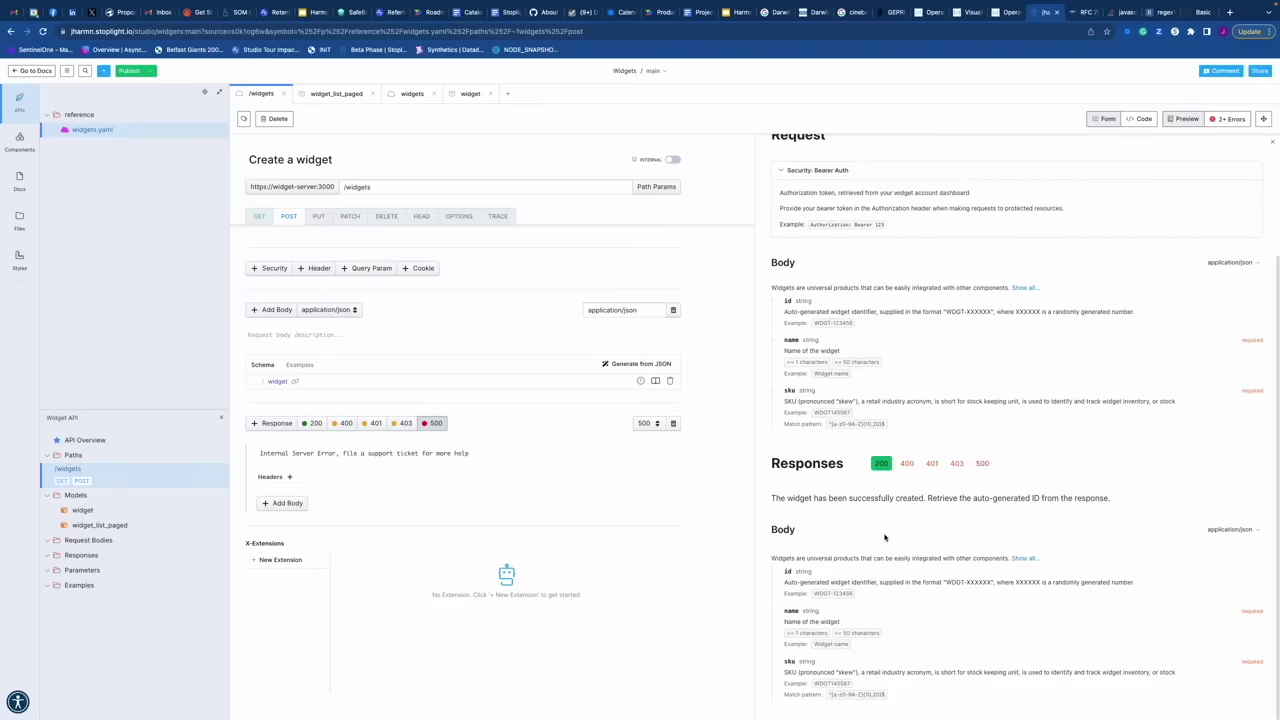
pyautogui.click(907, 465)
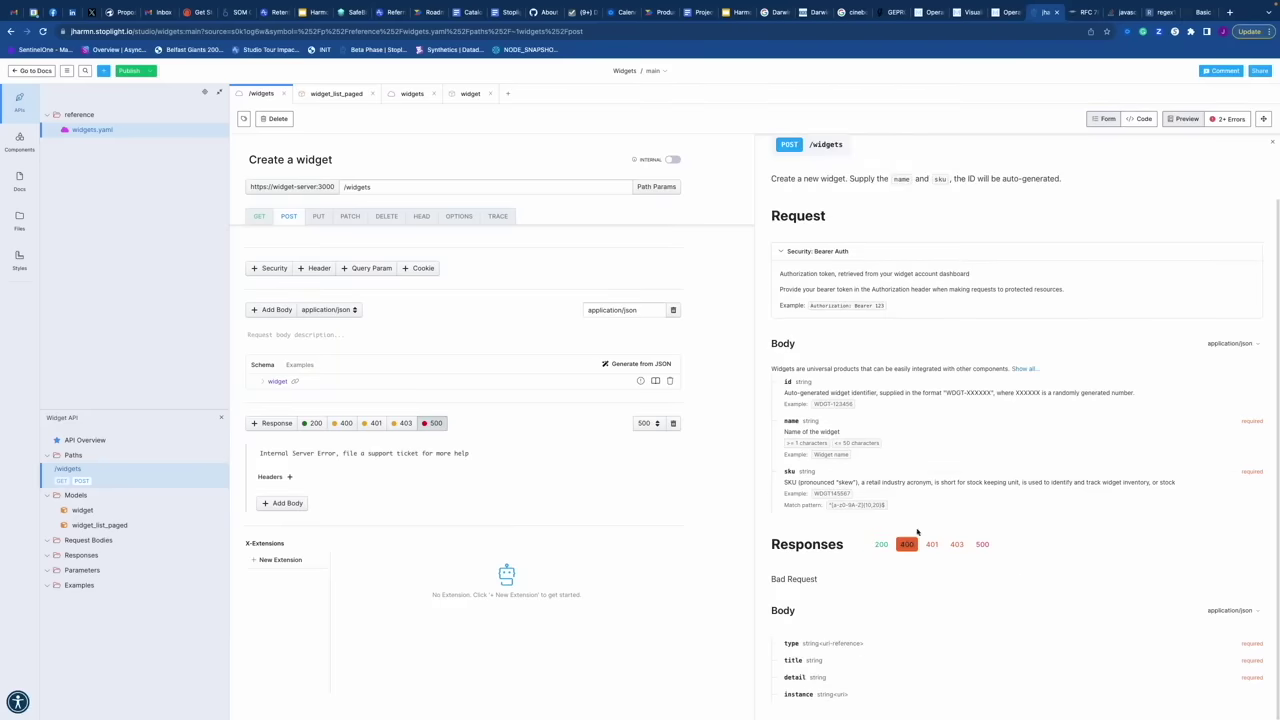
pyautogui.click(931, 544)
pyautogui.click(955, 545)
pyautogui.click(981, 545)
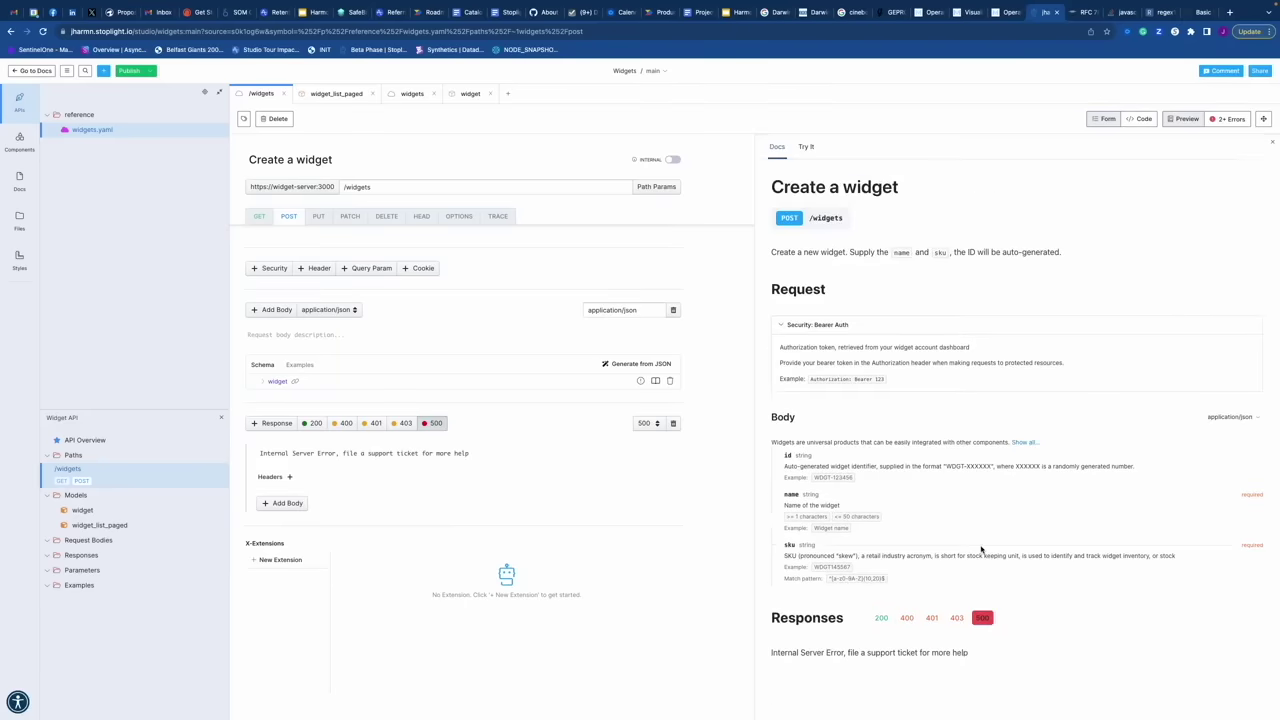
pyautogui.click(880, 618)
pyautogui.scroll(-3, 880, 622)
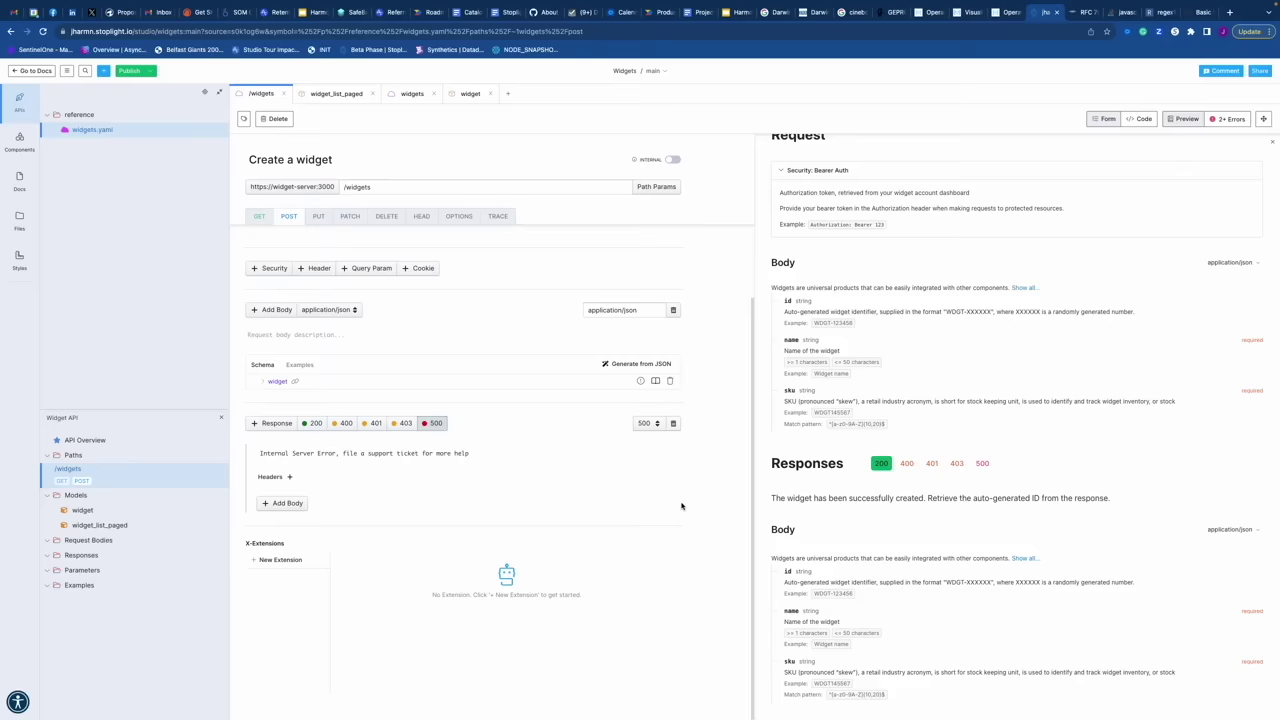
# Step: Publish the Widgets project and open its published documentation
pyautogui.scroll(2, 709, 451)
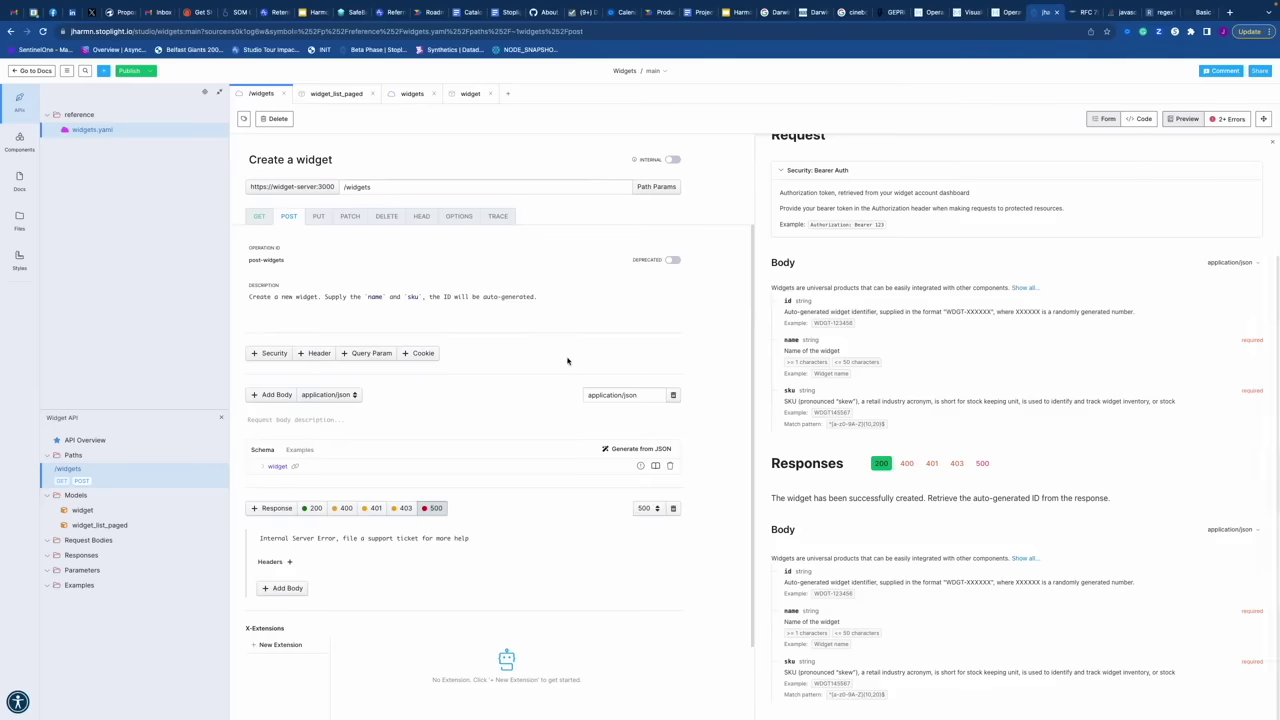
pyautogui.click(136, 72)
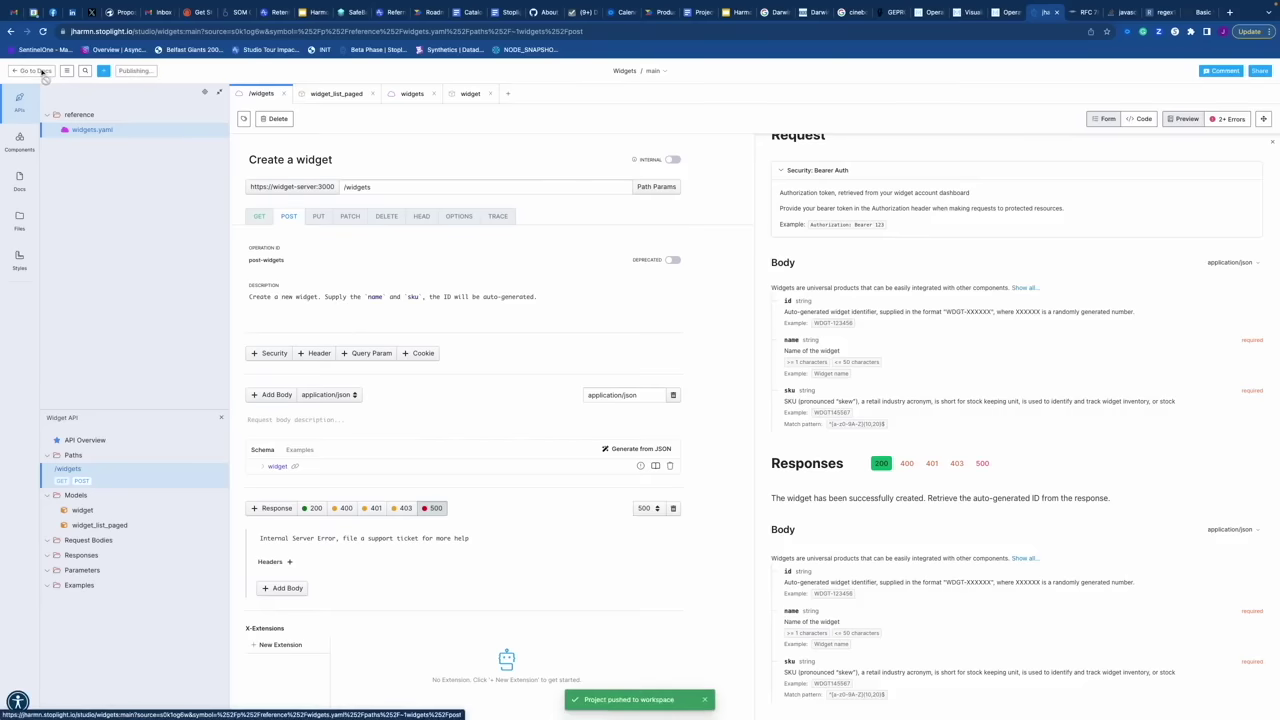
pyautogui.click(36, 71)
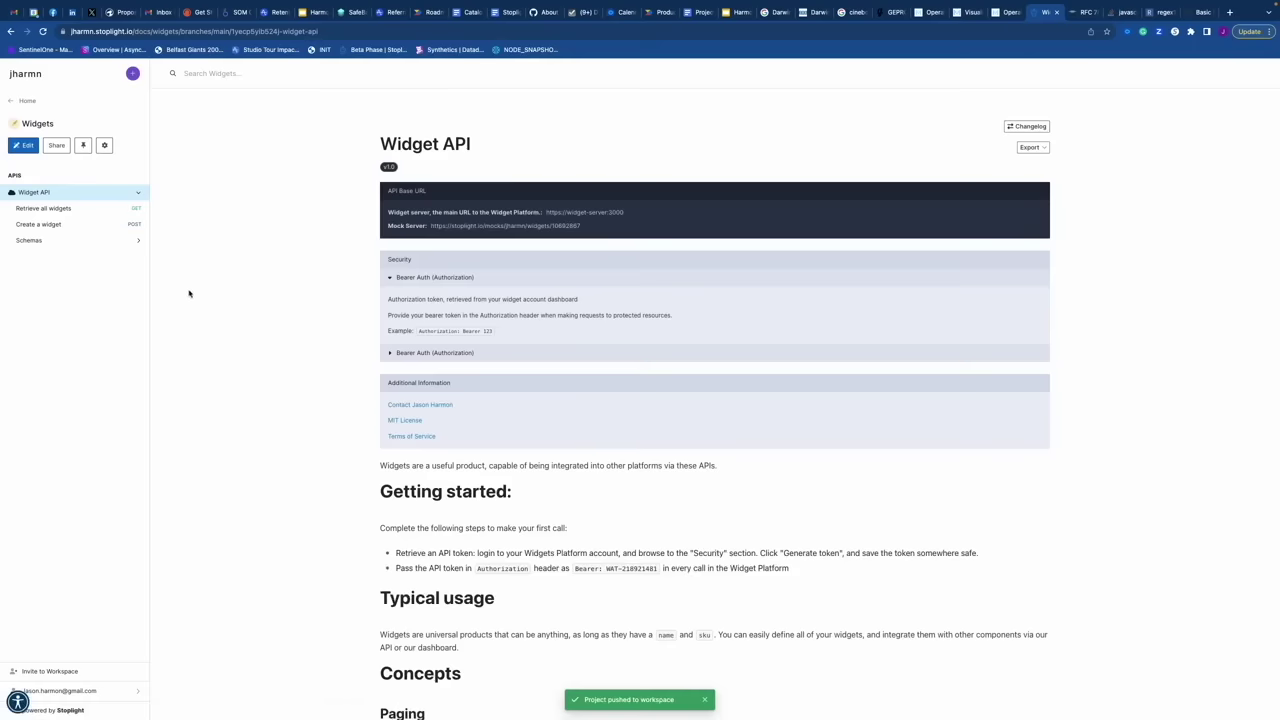
# Step: Review the published Retrieve all widgets and Create a widget pages, including the 400 and 200 responses of Create a widget
pyautogui.click(101, 209)
pyautogui.scroll(-4, 265, 320)
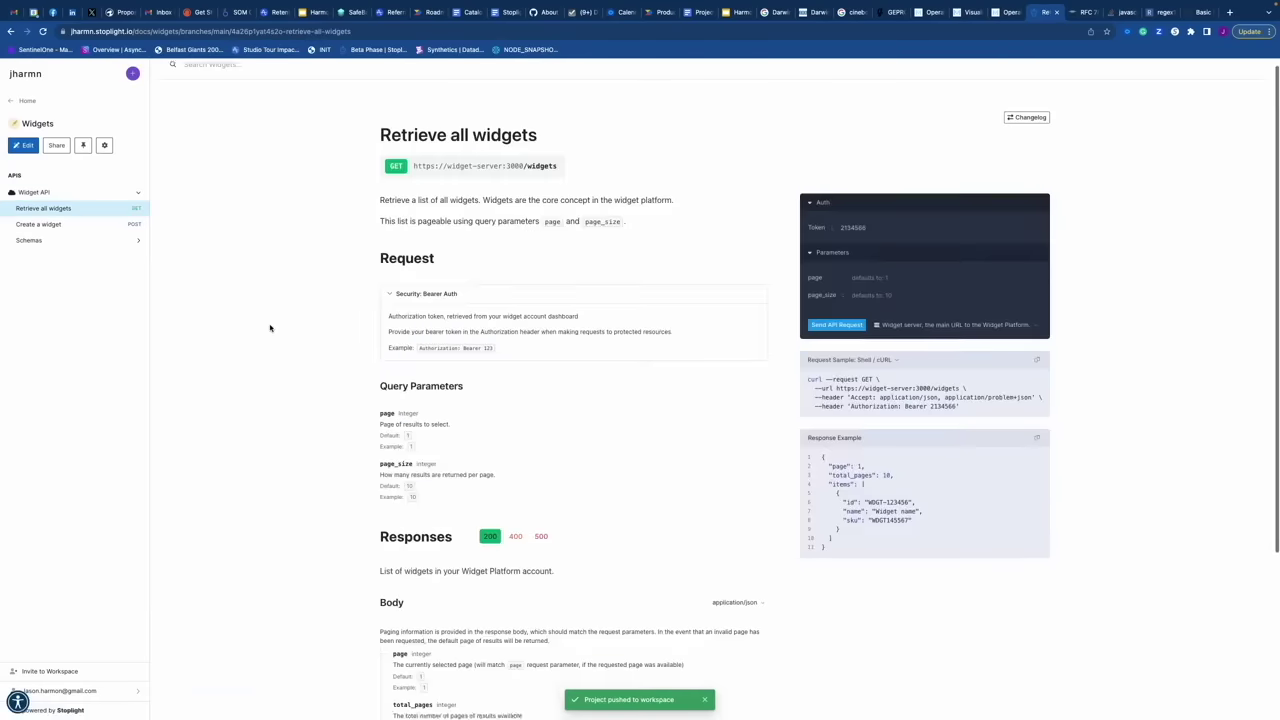
pyautogui.scroll(-1, 270, 327)
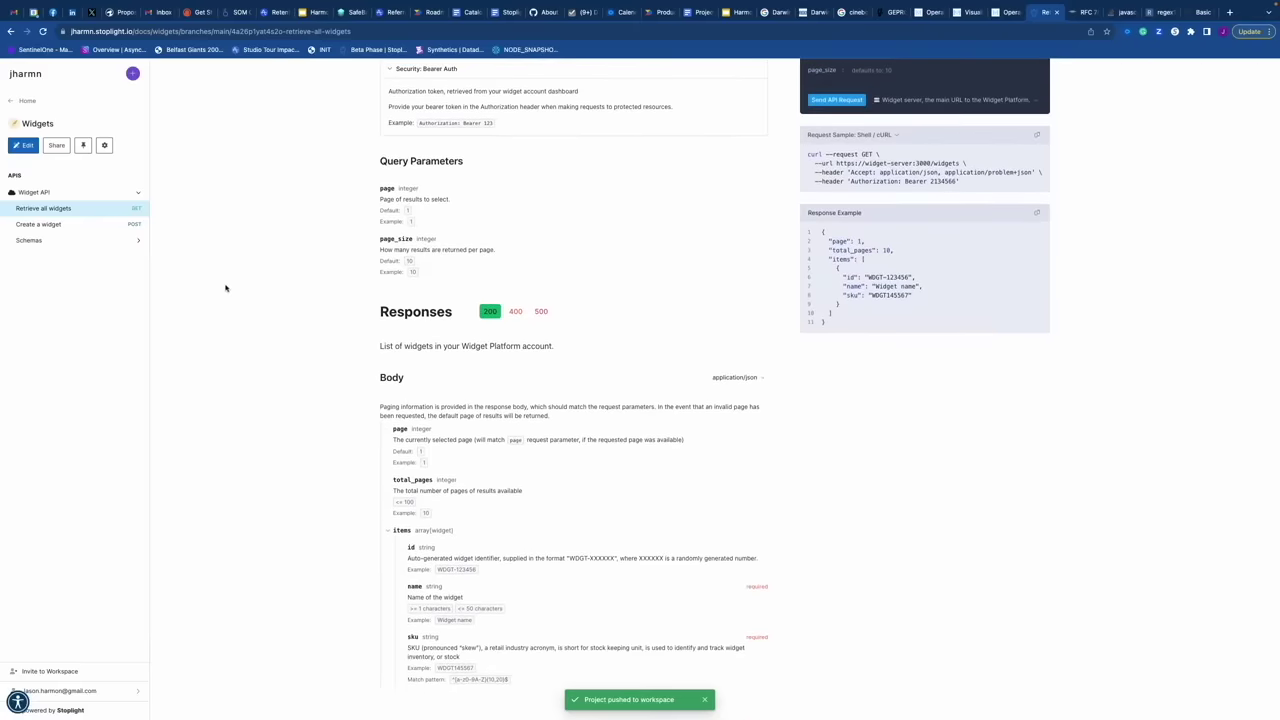
pyautogui.click(88, 224)
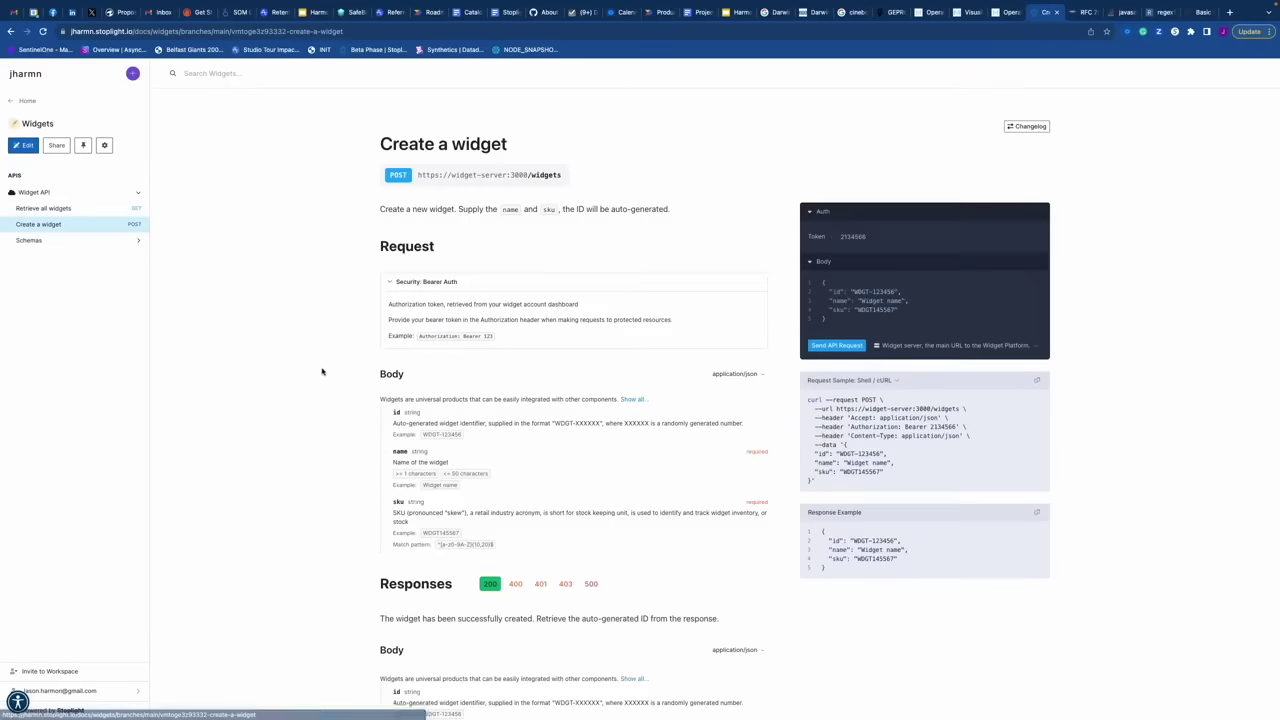
pyautogui.scroll(-2, 318, 379)
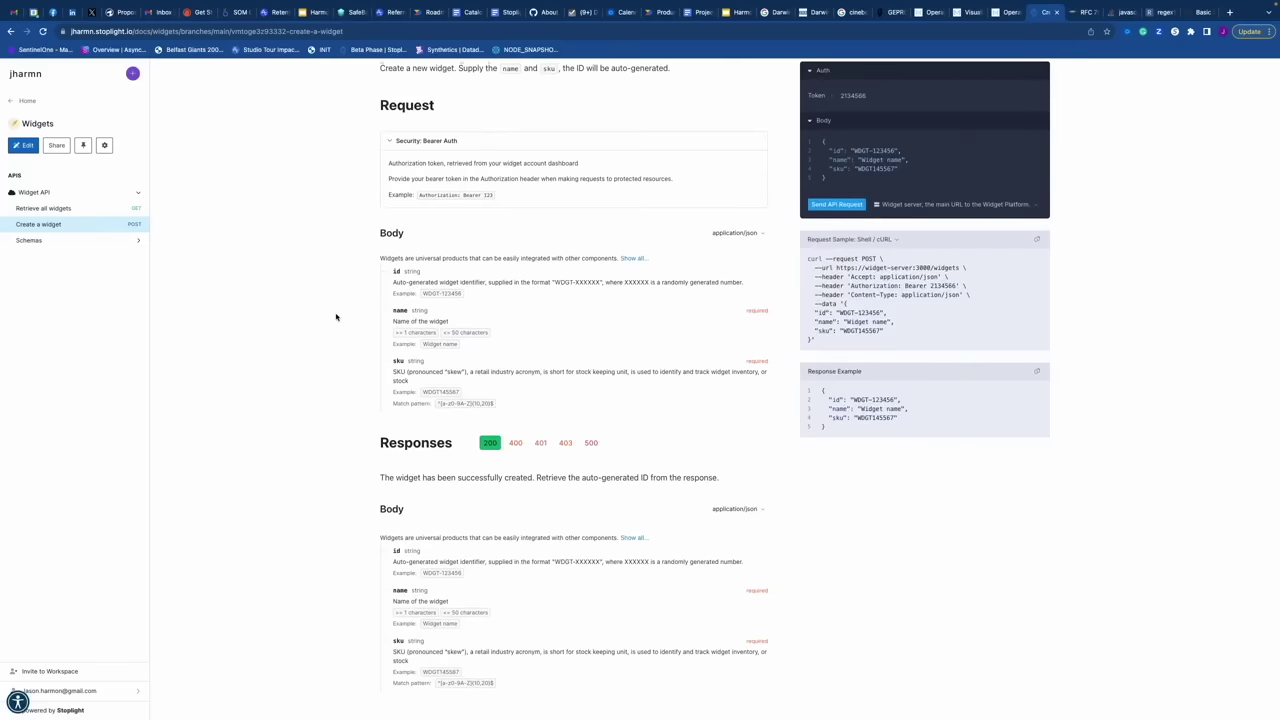
pyautogui.click(515, 438)
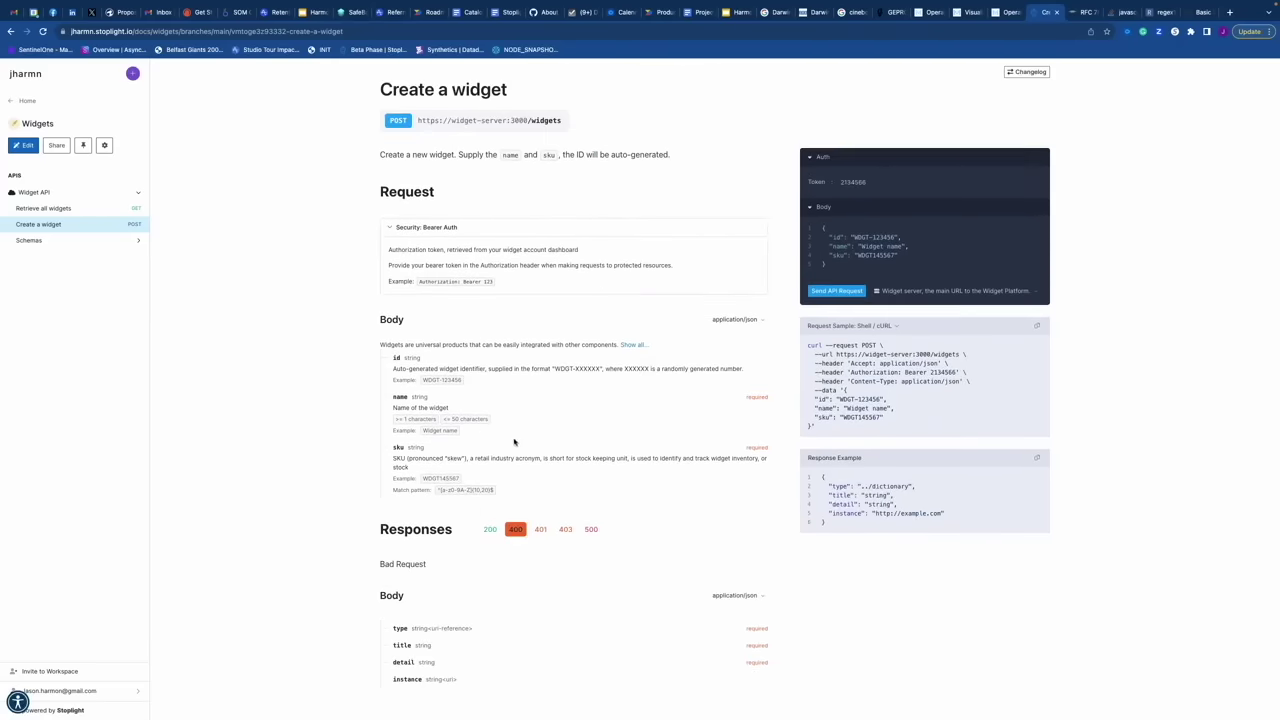
pyautogui.click(490, 529)
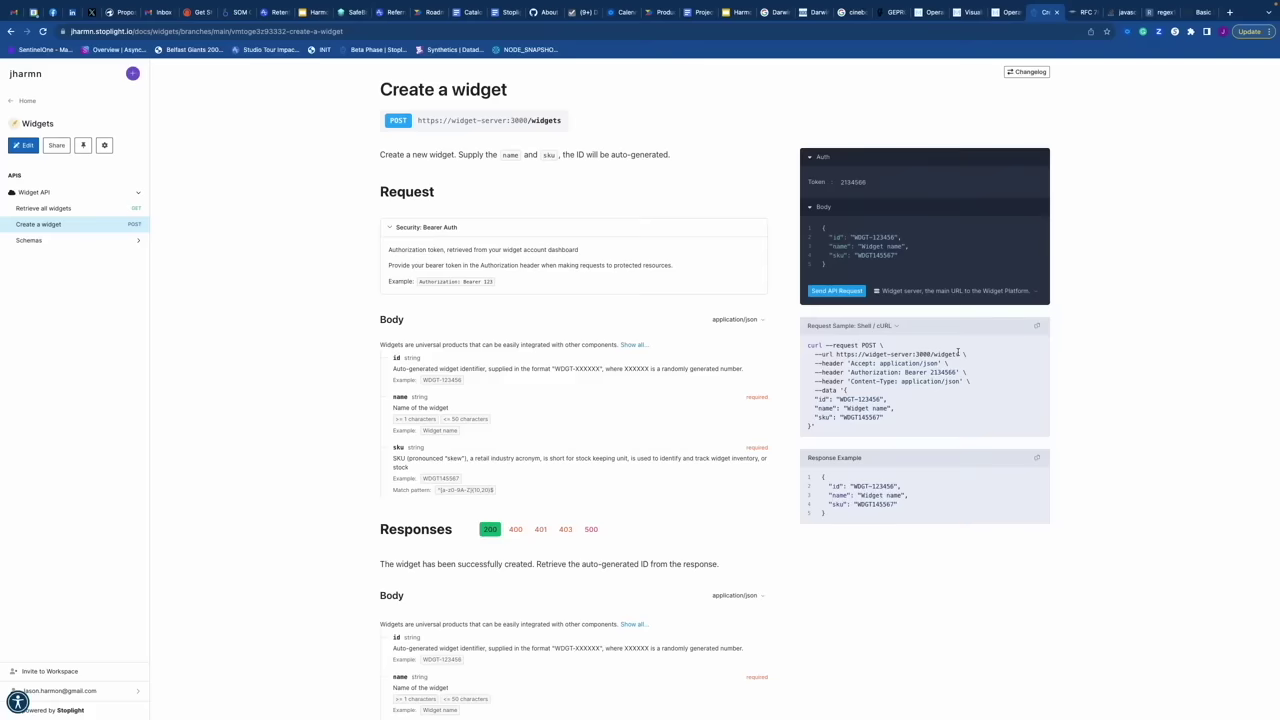
# Step: Send the Create a widget API request to the Mock Server and compare the response with the request body
pyautogui.click(878, 293)
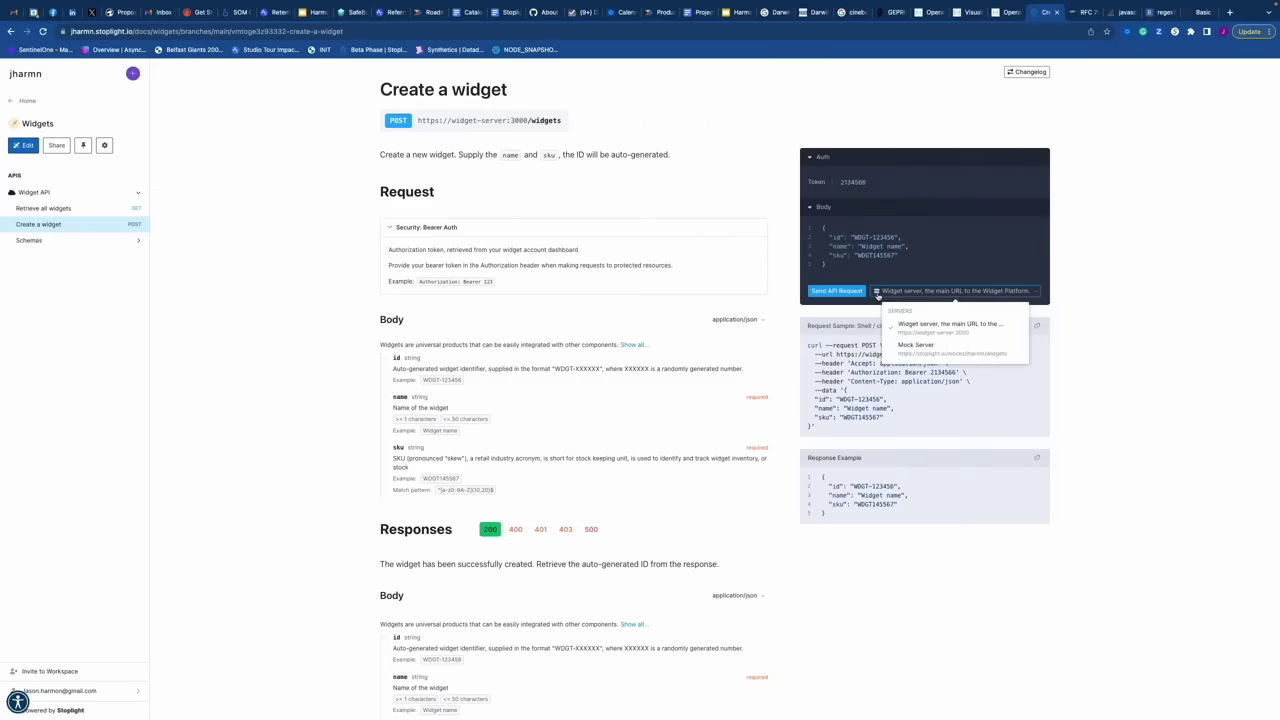
pyautogui.click(915, 345)
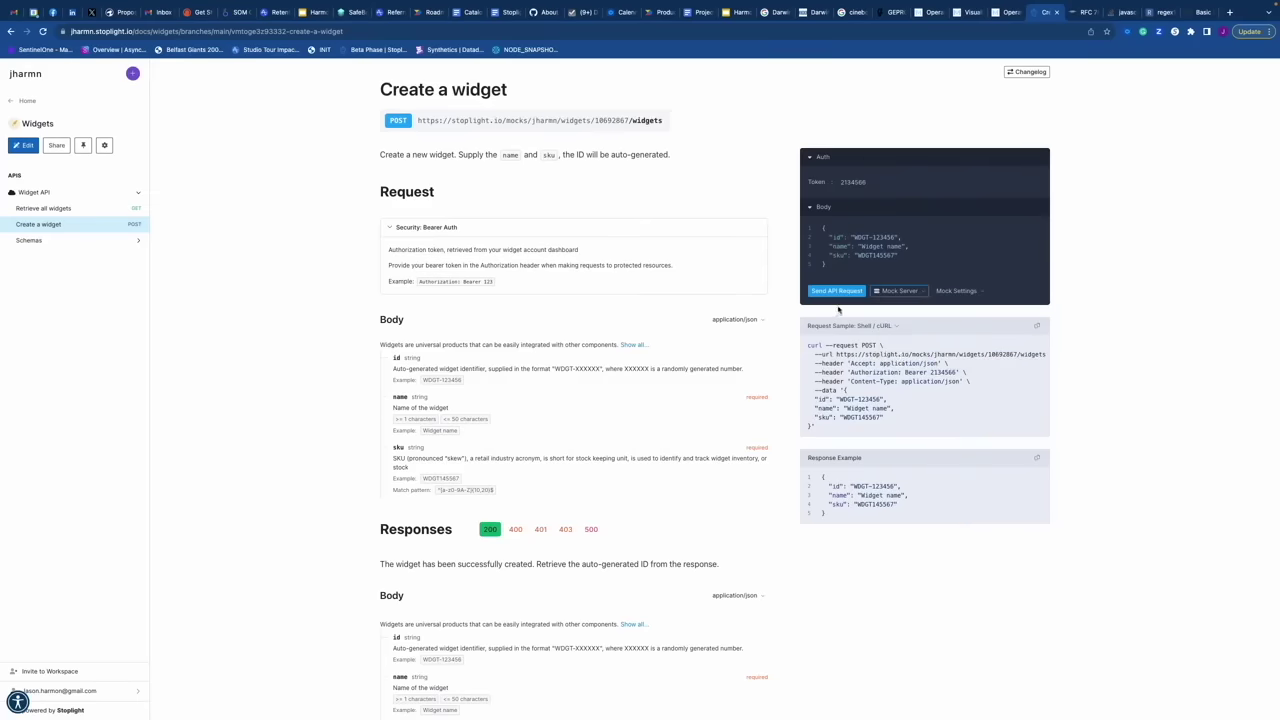
pyautogui.click(836, 290)
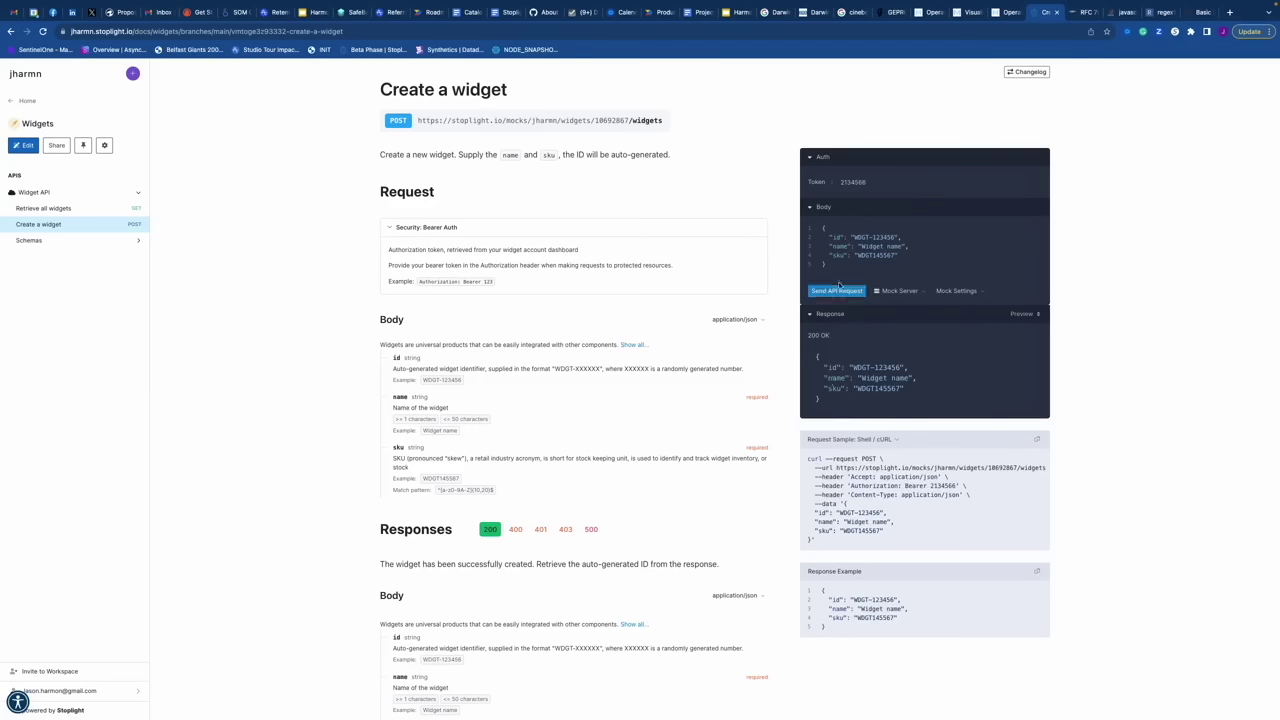
pyautogui.moveTo(833, 267); pyautogui.dragTo(825, 220)
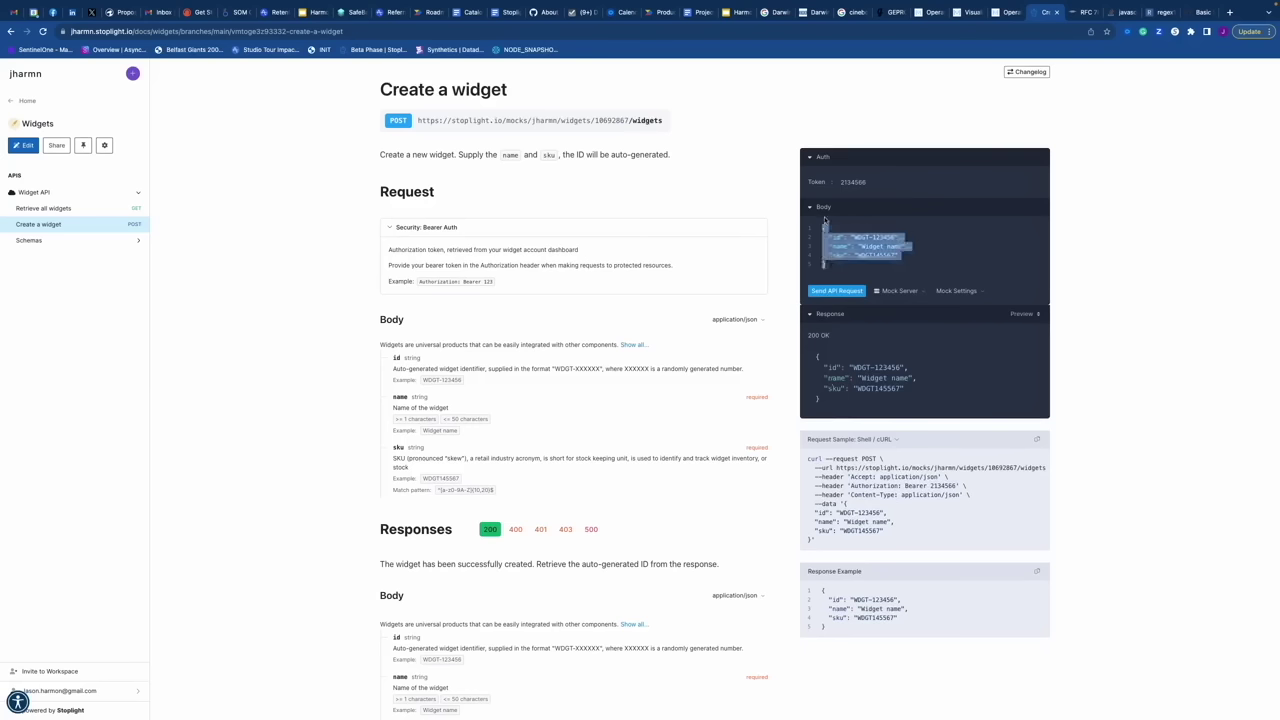
pyautogui.click(787, 278)
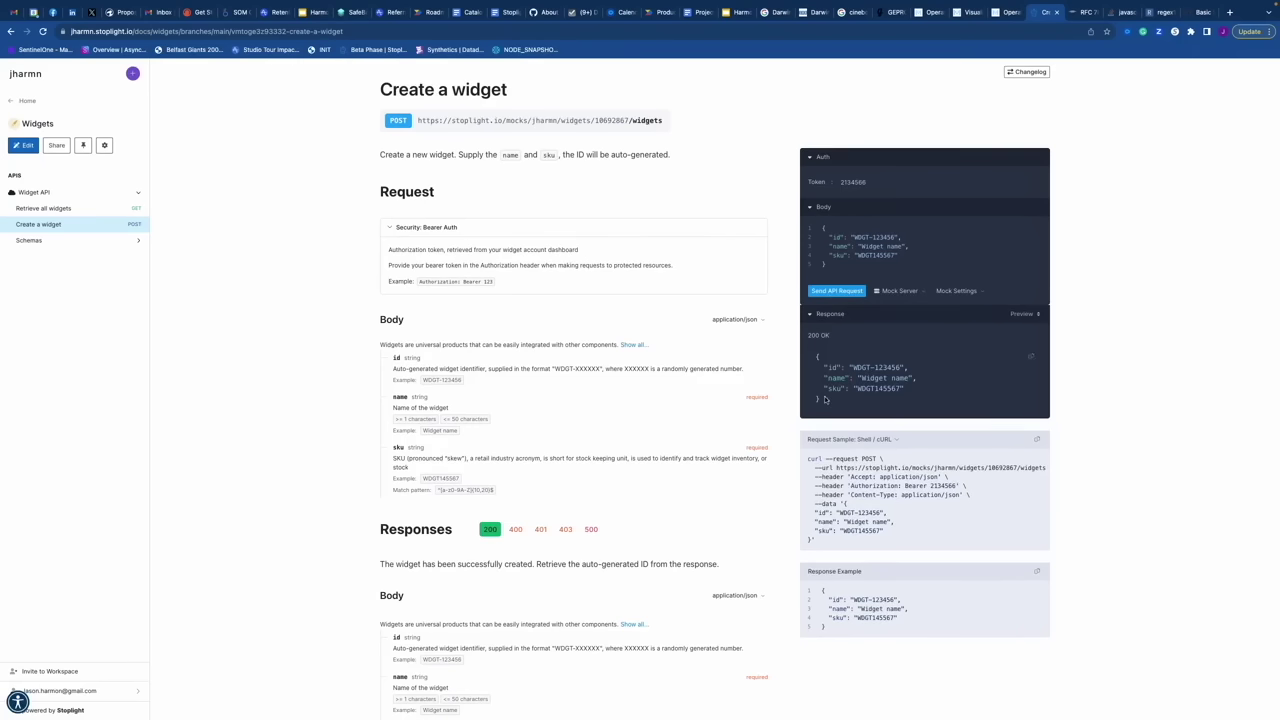
pyautogui.scroll(-2, 786, 490)
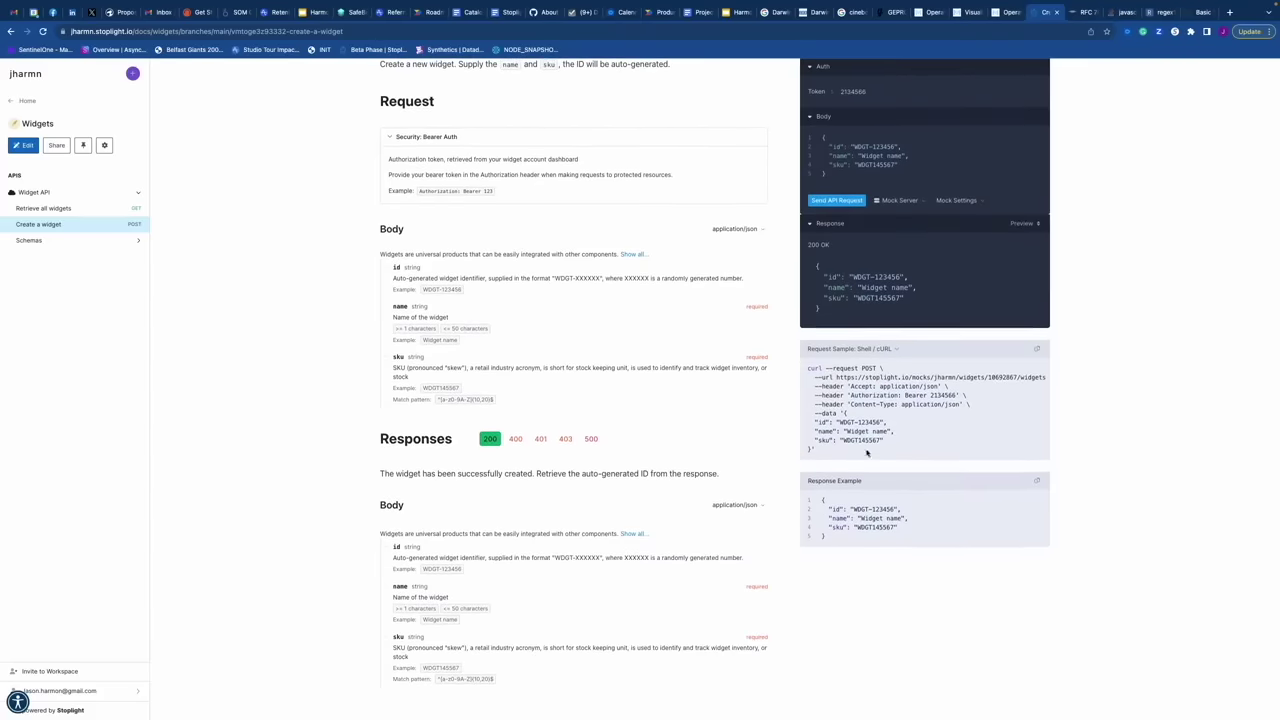
# Step: Examine the Create a widget request sample, its available languages, the Shell / cURL code and the response example
pyautogui.click(887, 350)
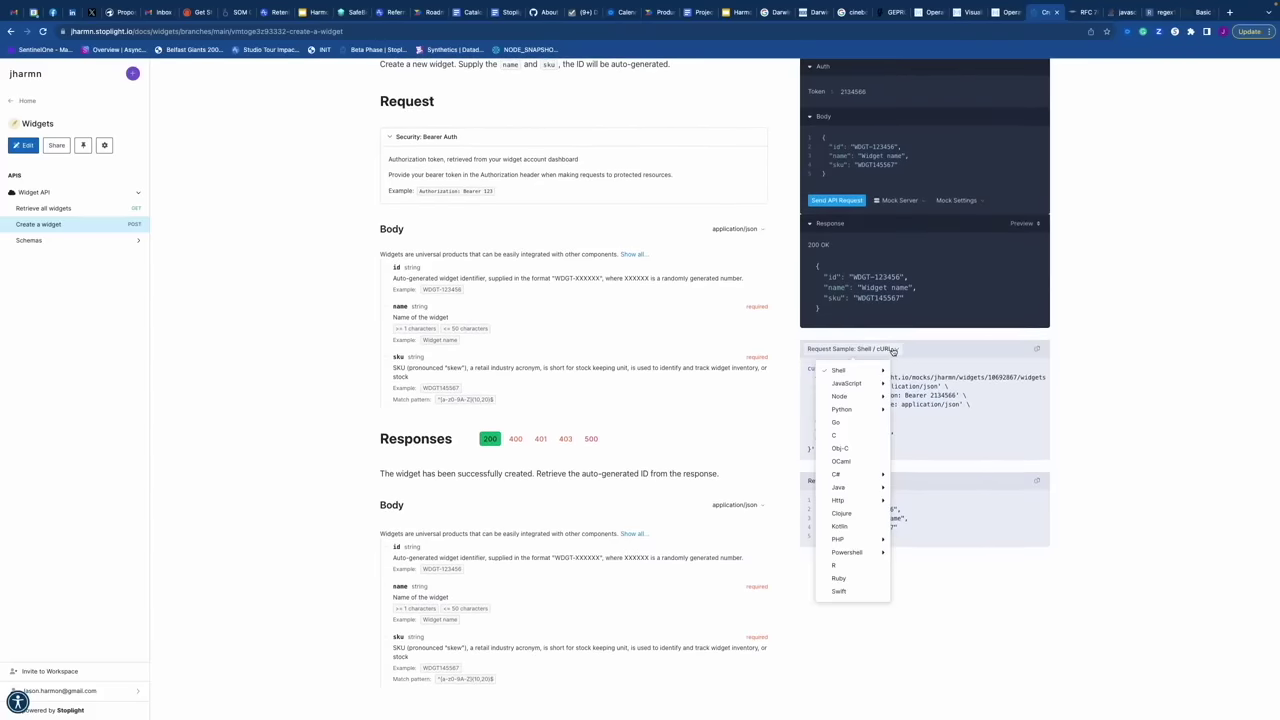
pyautogui.click(787, 365)
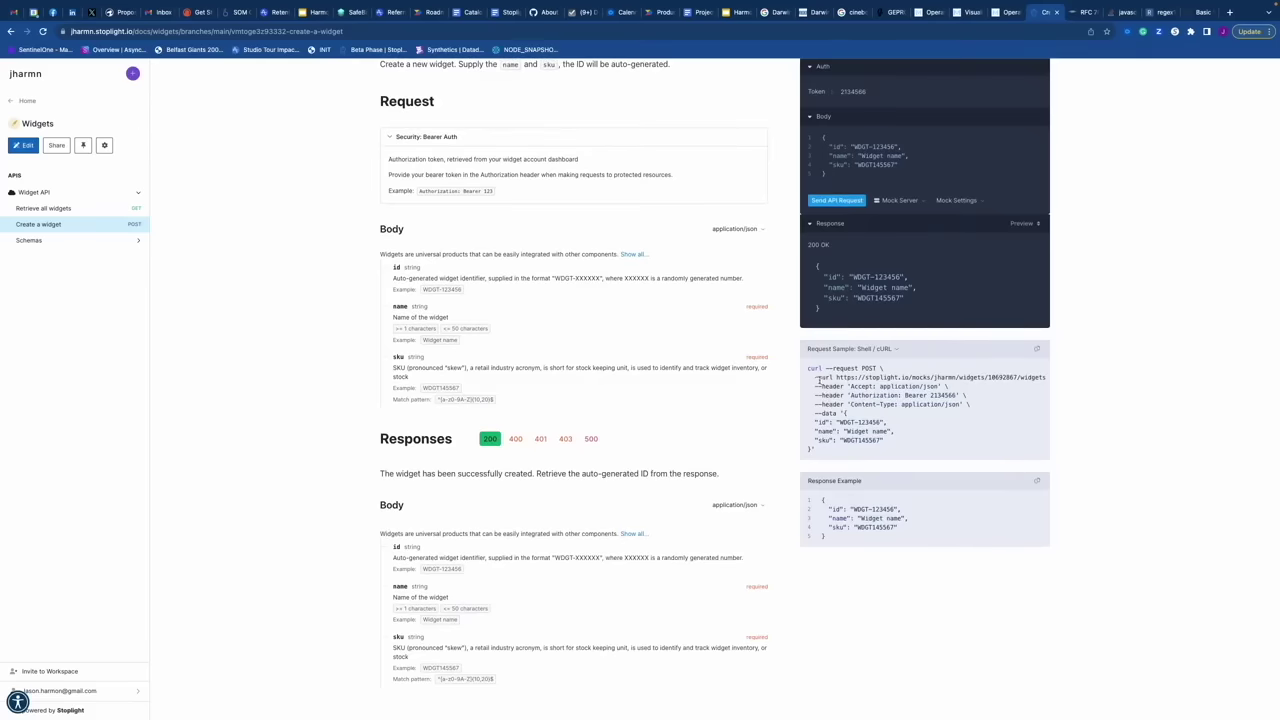
pyautogui.moveTo(808, 368); pyautogui.dragTo(838, 480)
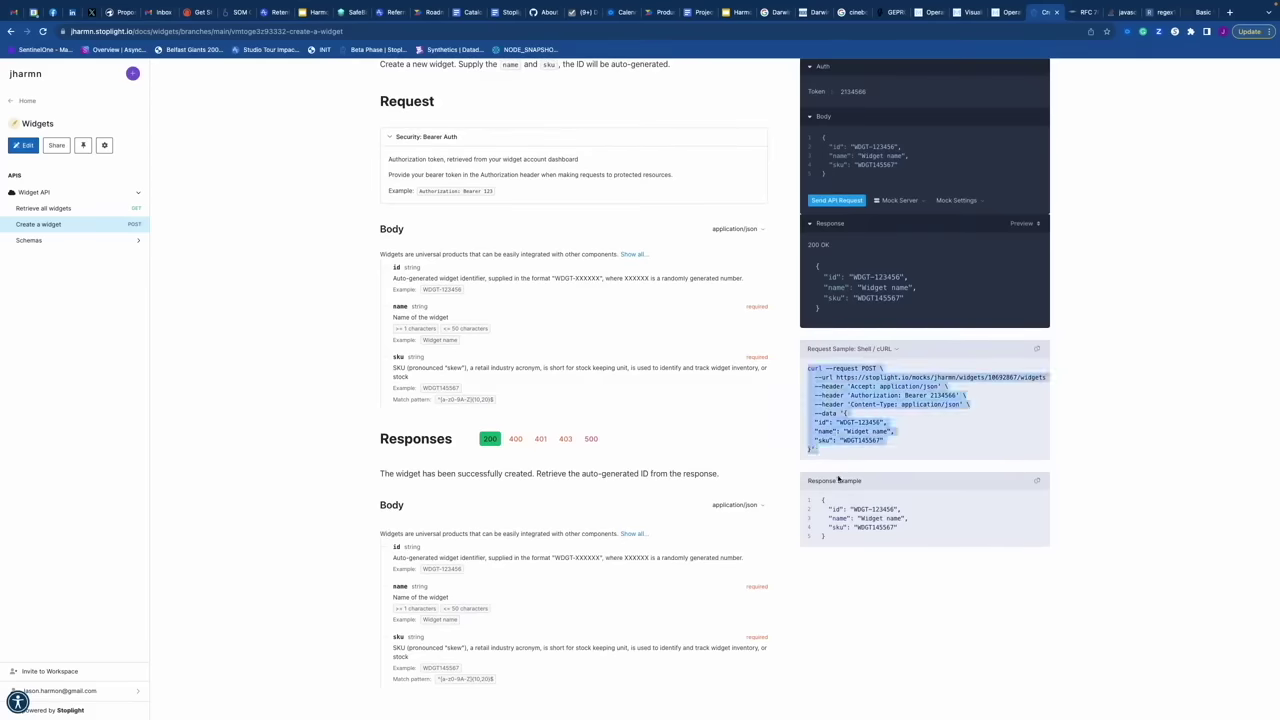
pyautogui.click(825, 463)
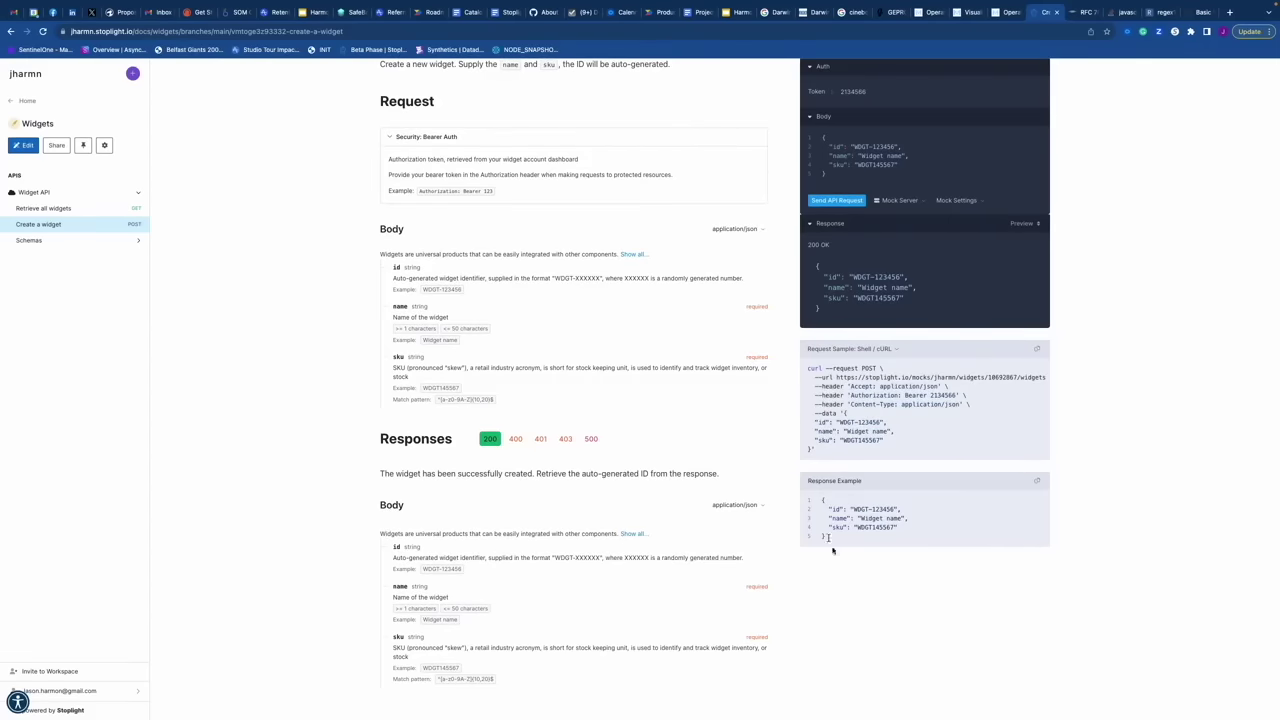
pyautogui.scroll(3, 889, 580)
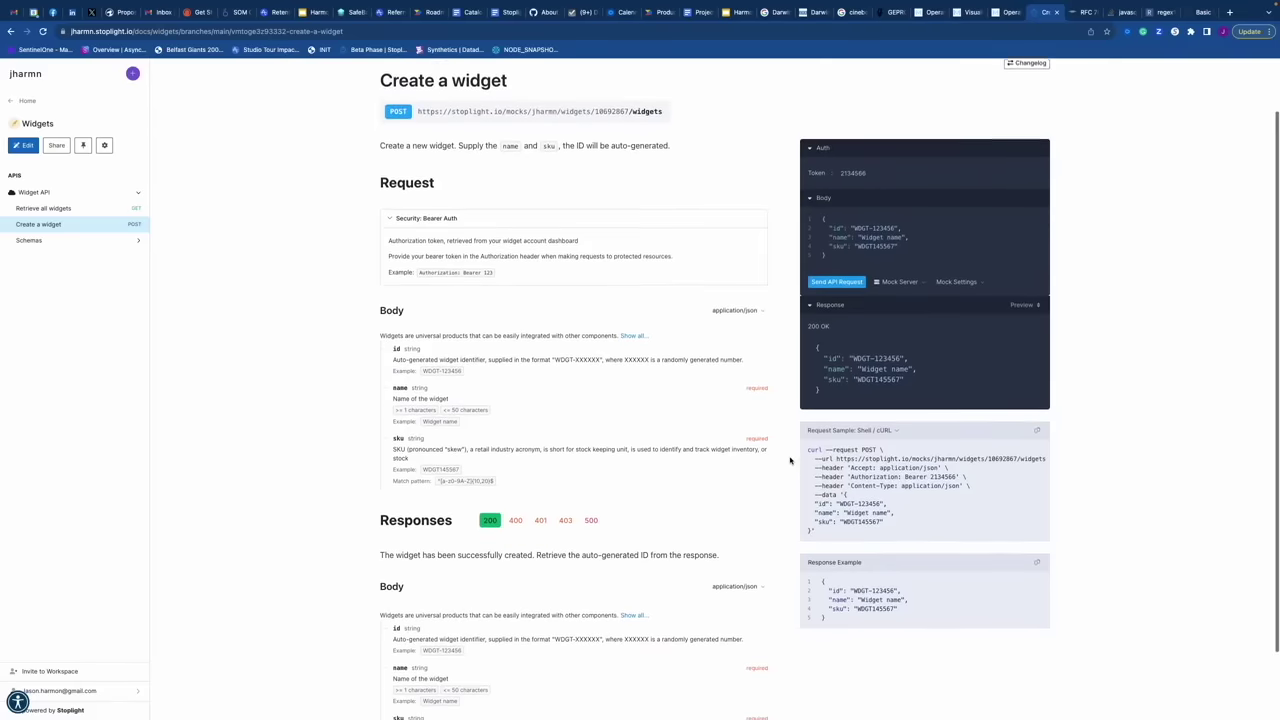
pyautogui.scroll(-1, 790, 460)
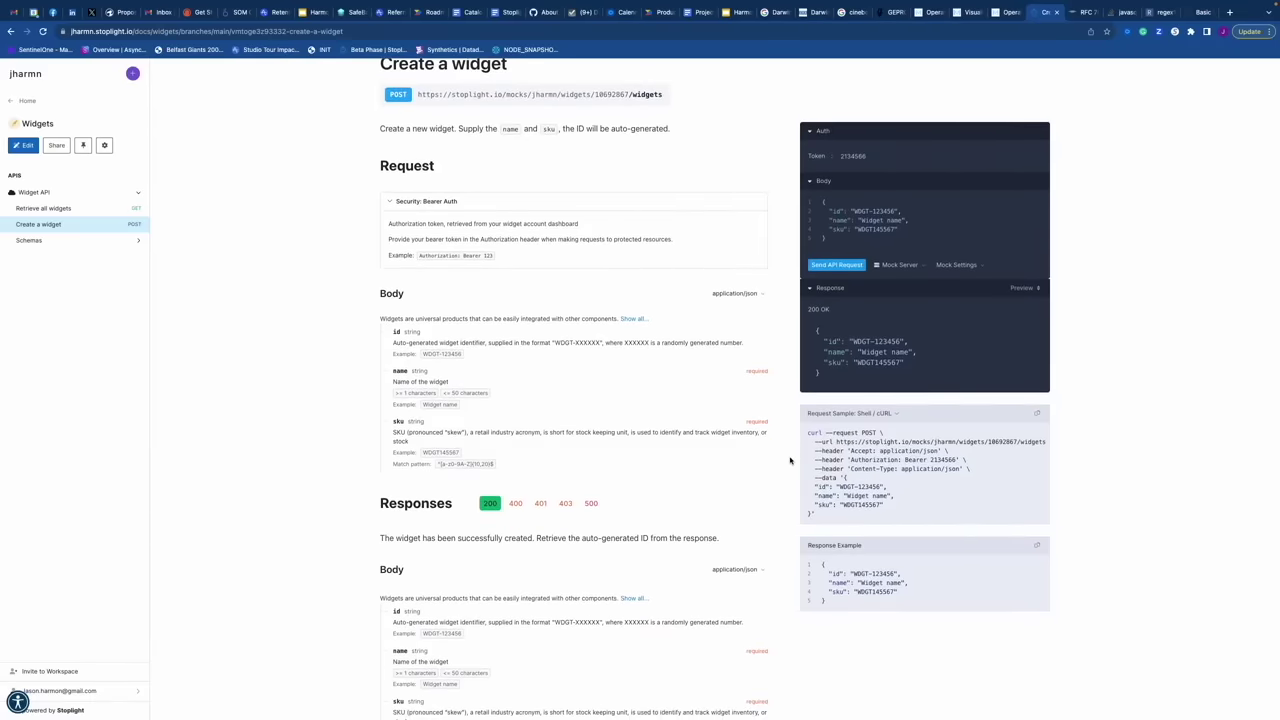
pyautogui.scroll(-2, 790, 460)
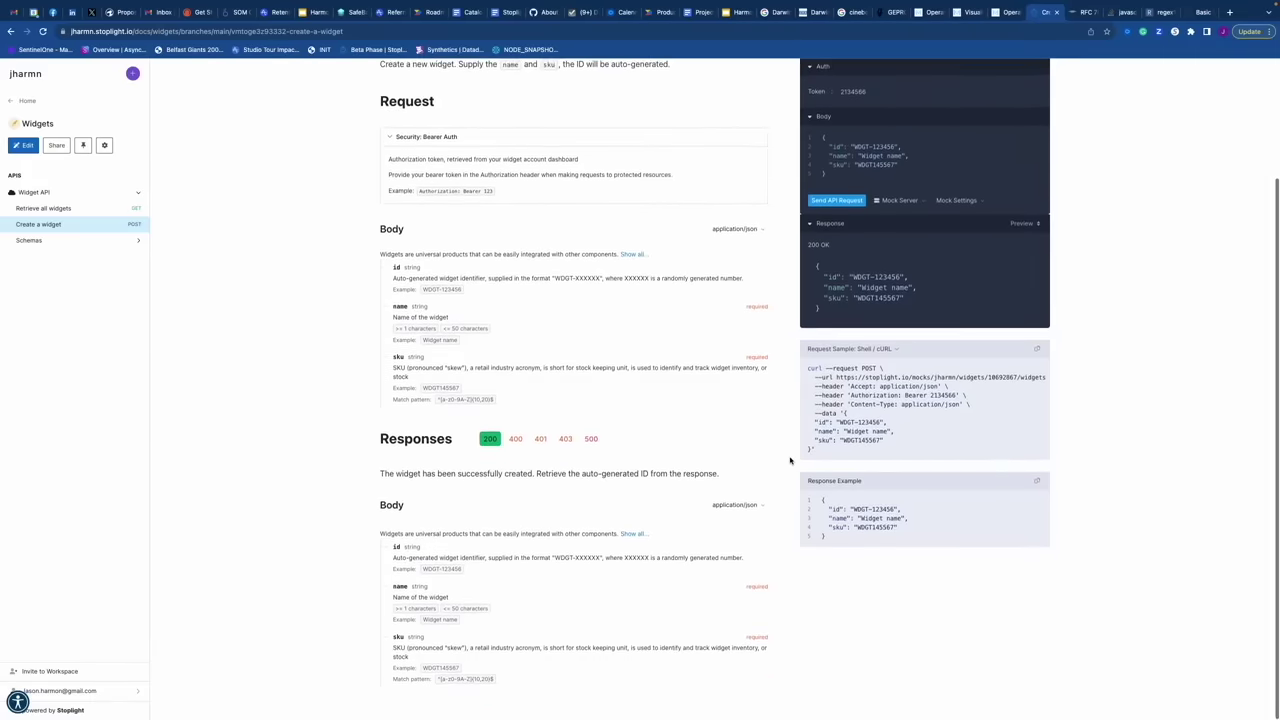
pyautogui.scroll(5, 790, 460)
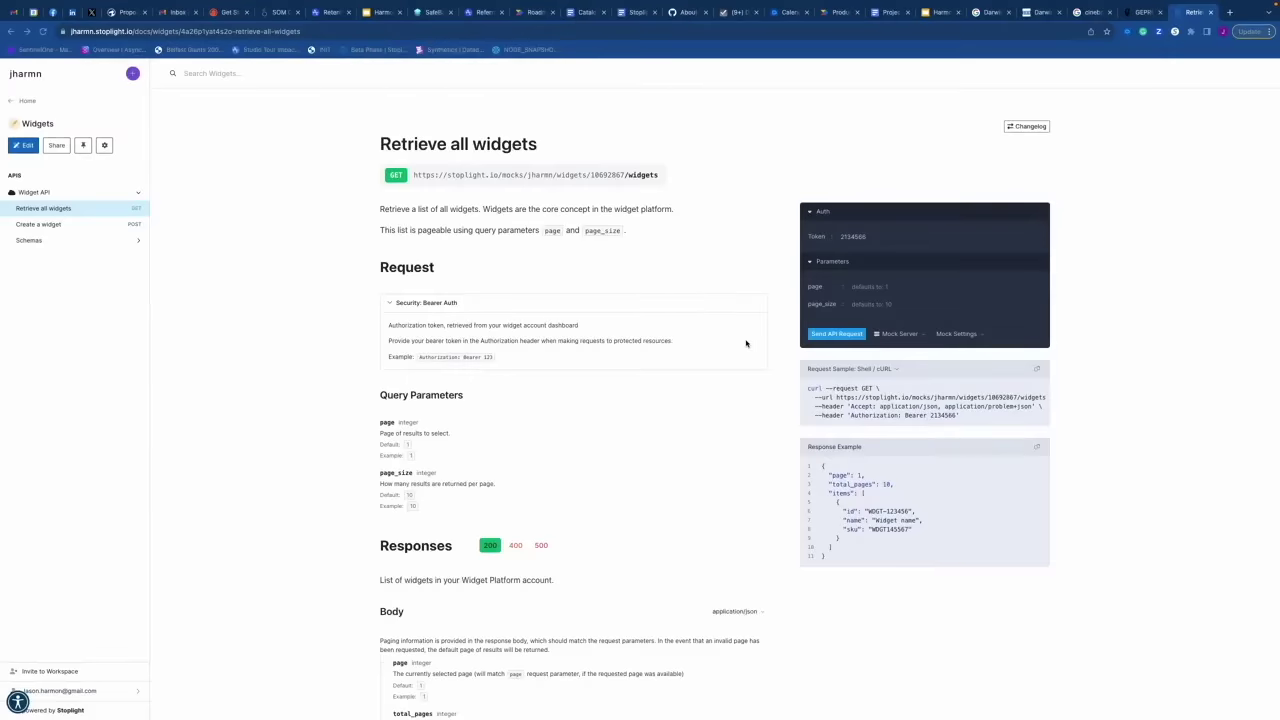
# Step: Open the Create a widget operation for editing and show the widgets.yaml source code with the documentation preview hidden
pyautogui.click(114, 223)
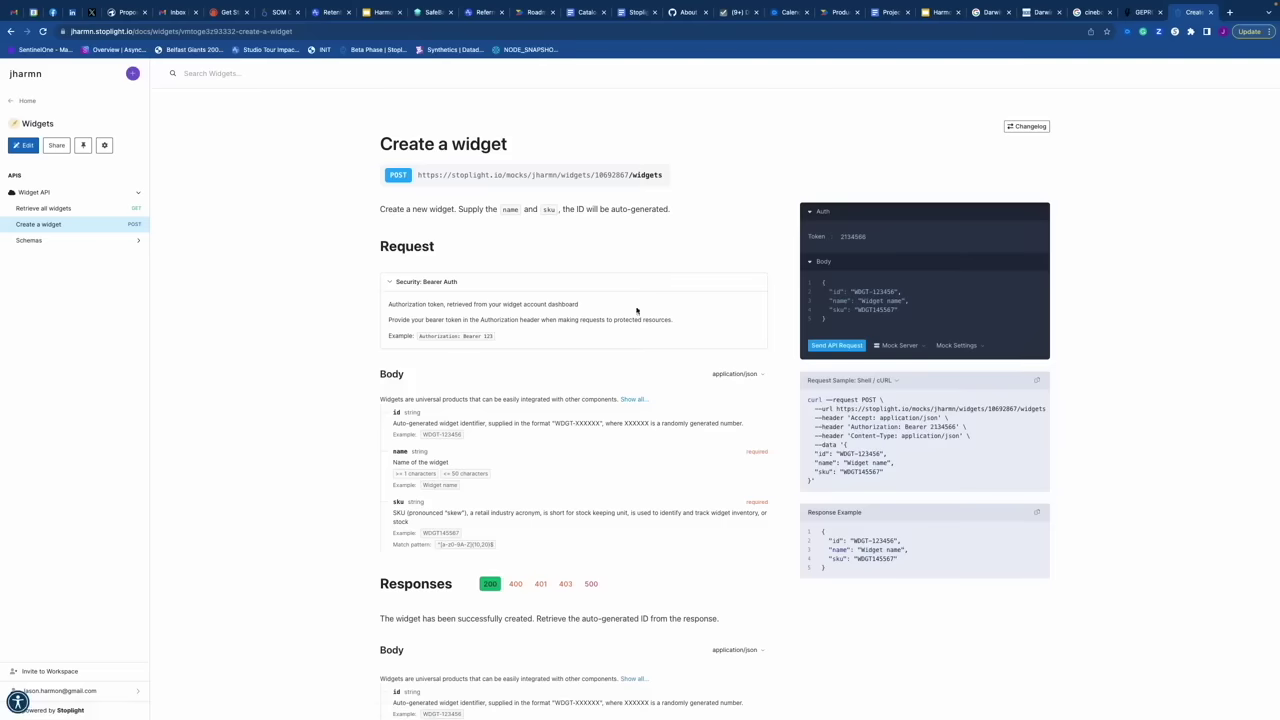
pyautogui.click(22, 146)
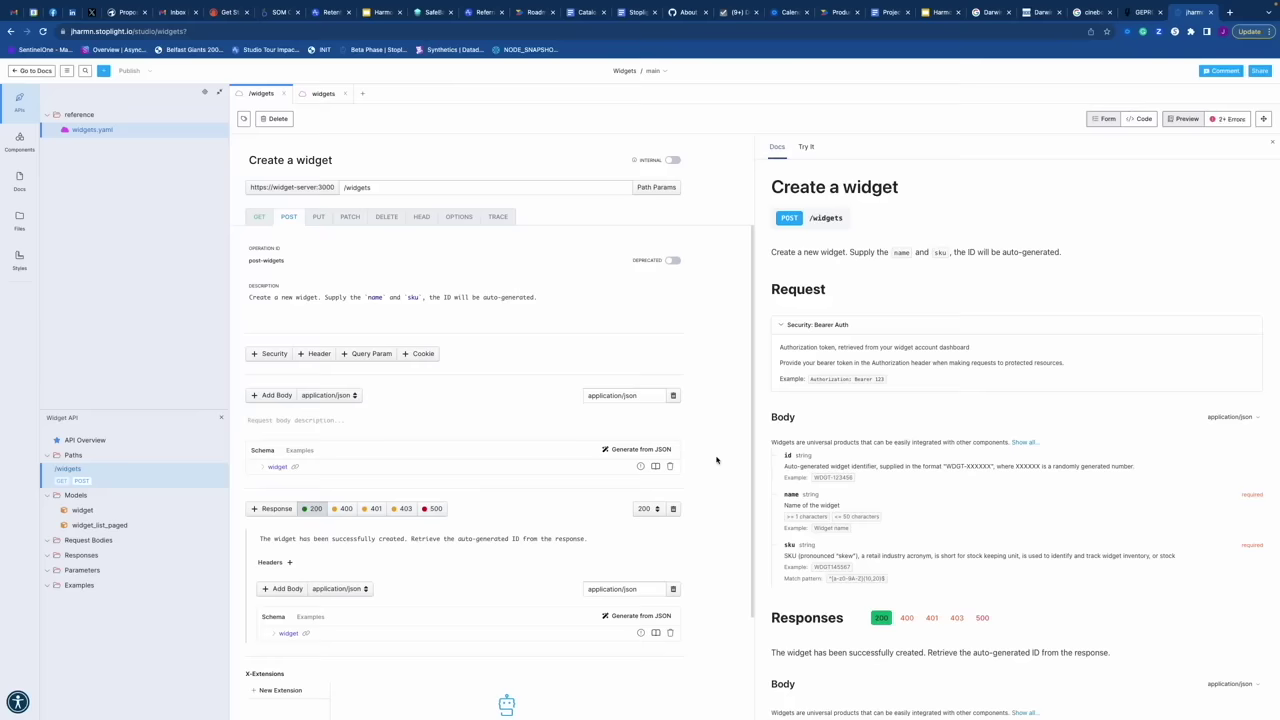
pyautogui.click(1141, 121)
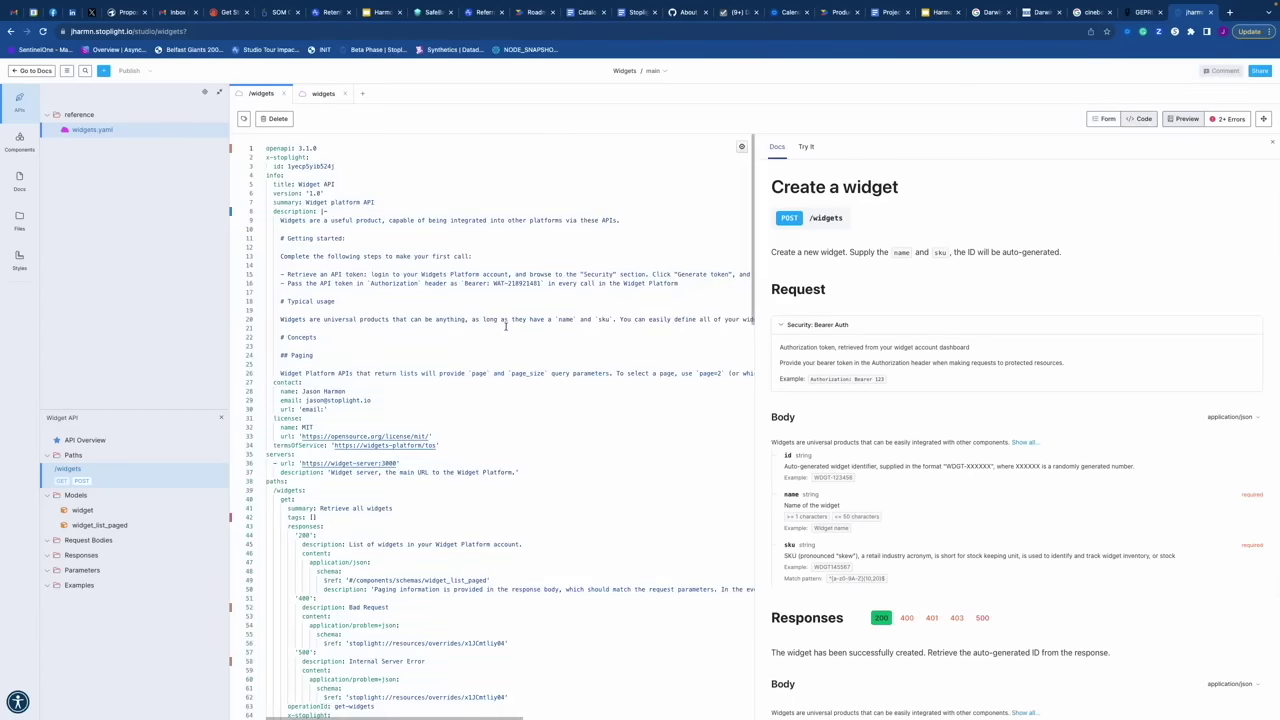
pyautogui.scroll(-6, 390, 403)
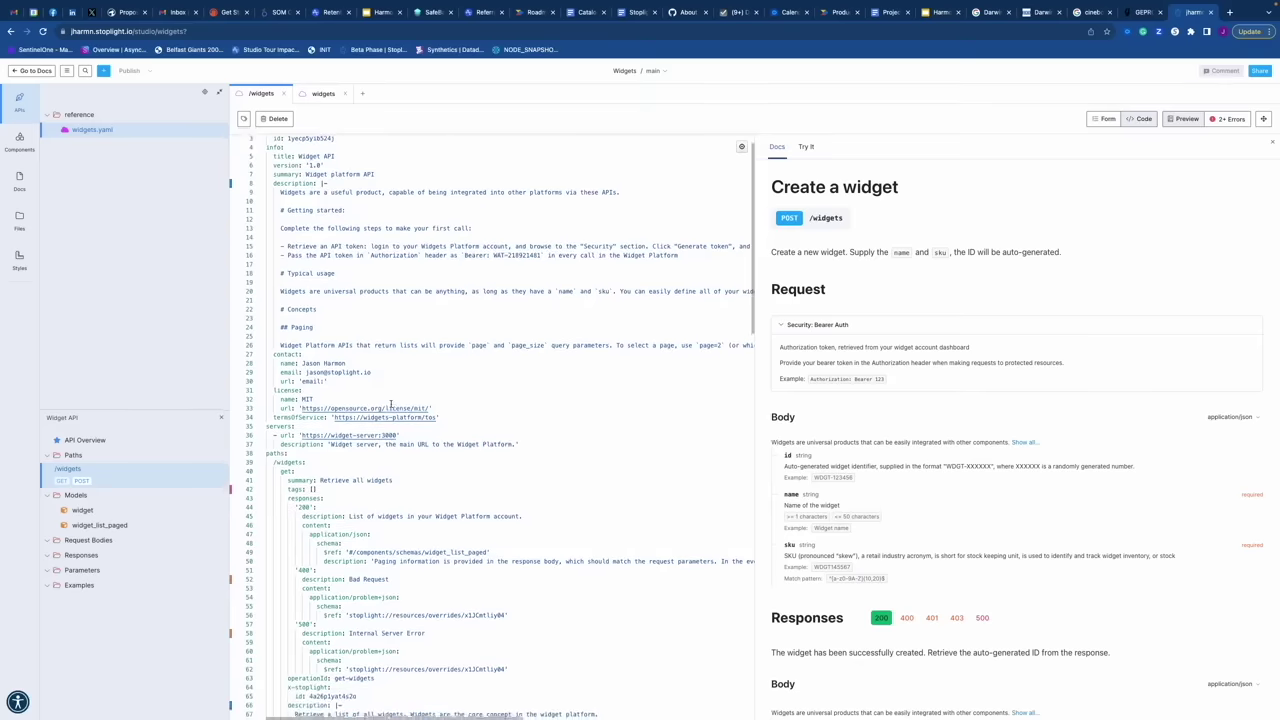
pyautogui.click(1181, 119)
pyautogui.scroll(6, 580, 315)
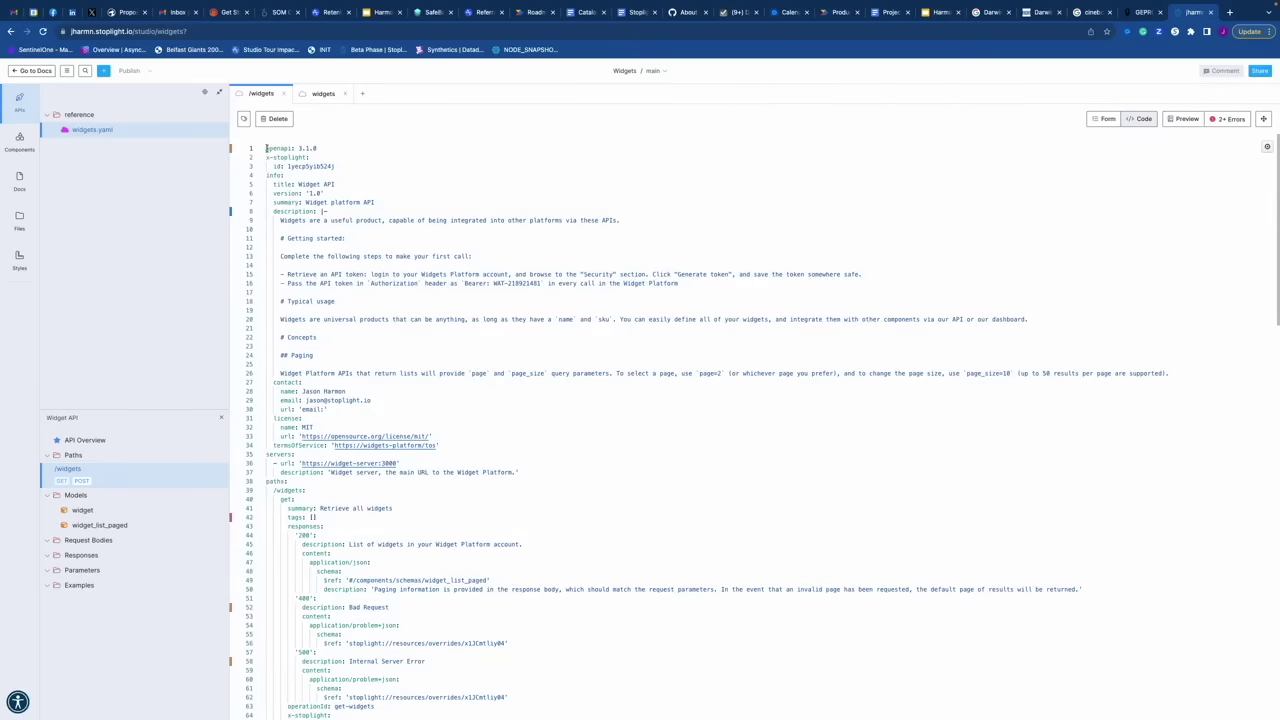
# Step: Examine the openapi version, info, servers and paths sections of the widgets.yaml source
pyautogui.moveTo(268, 147); pyautogui.dragTo(329, 148)
pyautogui.moveTo(266, 175); pyautogui.dragTo(322, 324)
pyautogui.click(455, 380)
pyautogui.scroll(-5, 457, 375)
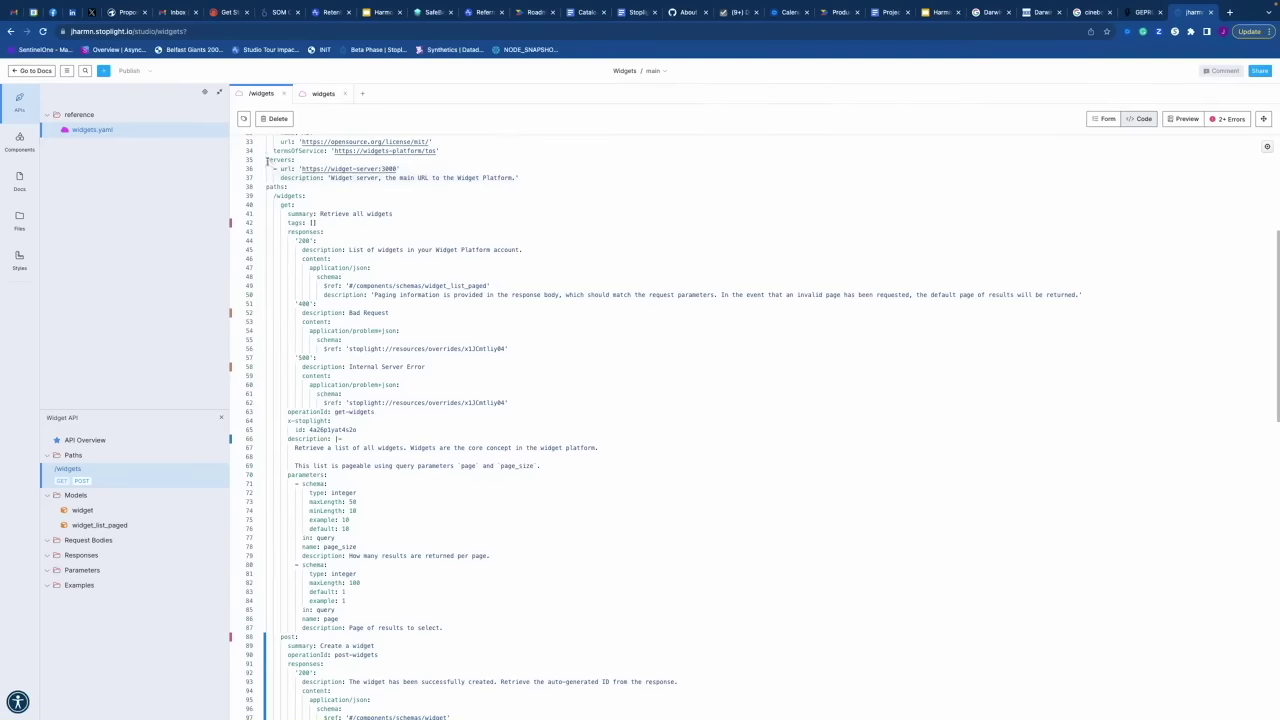
pyautogui.moveTo(266, 160); pyautogui.dragTo(521, 178)
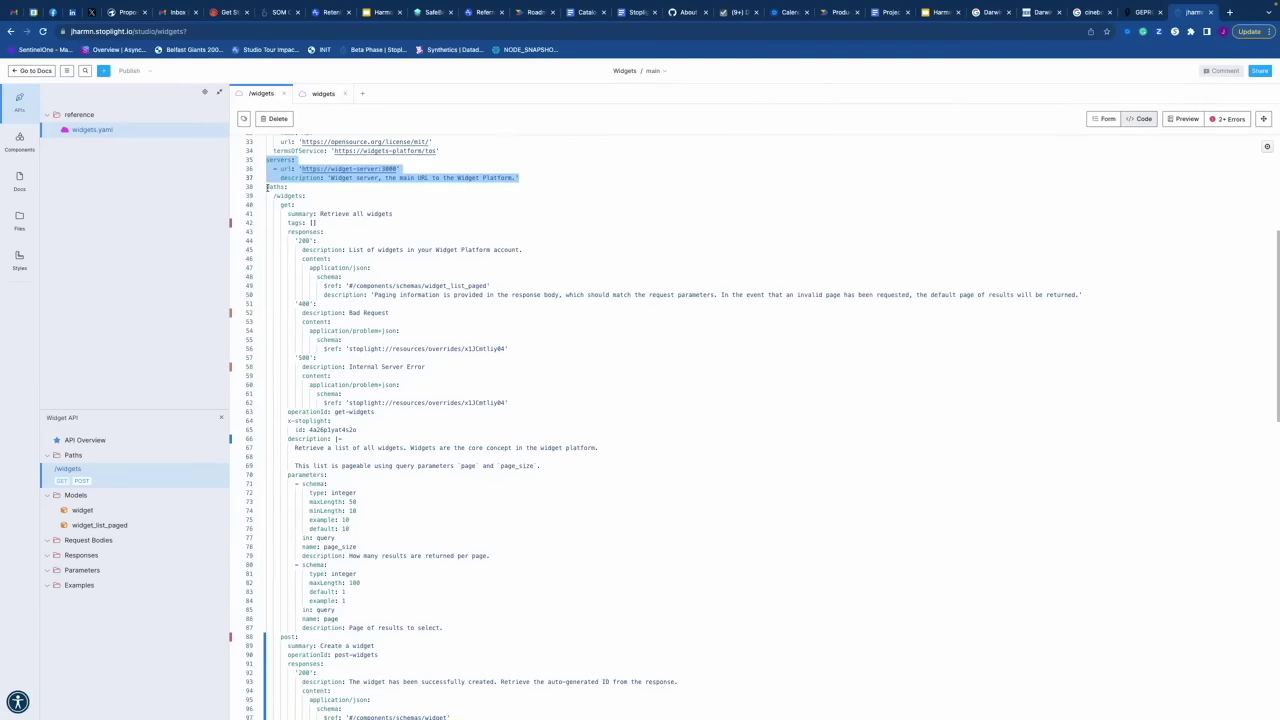
pyautogui.moveTo(267, 187); pyautogui.dragTo(368, 302)
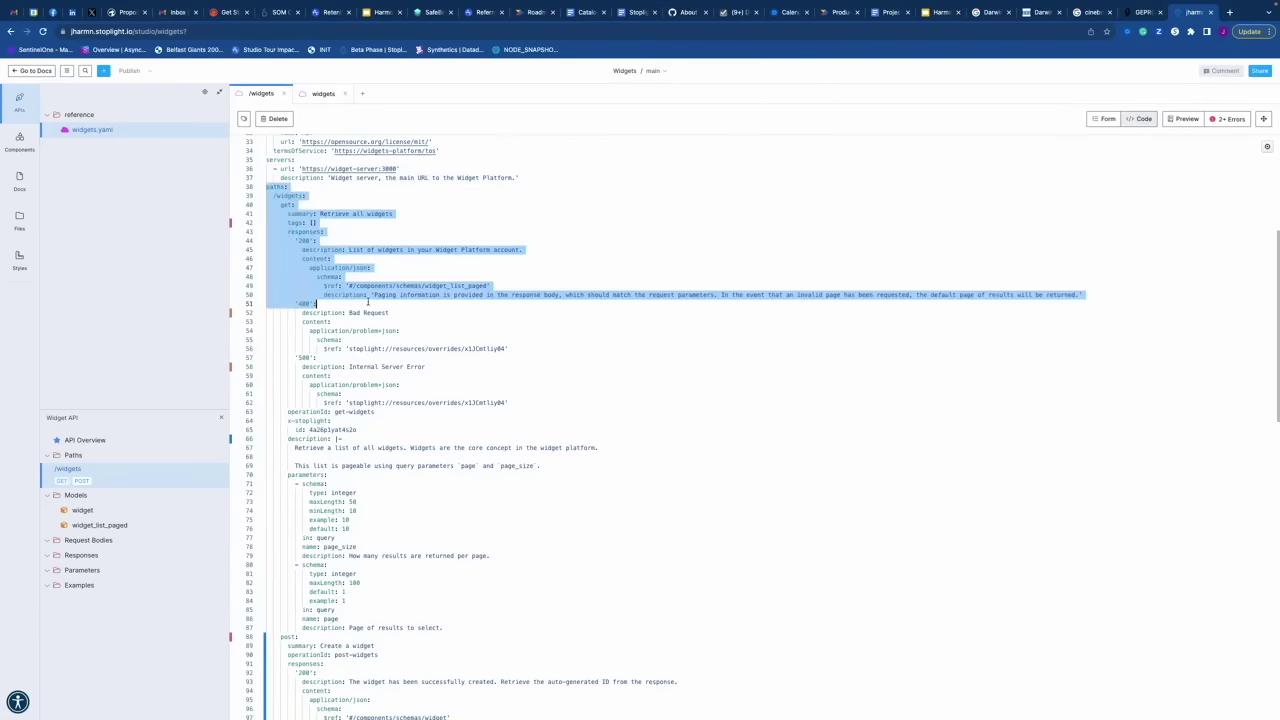
pyautogui.click(293, 184)
# Step: Locate the get and post operations under the /widgets path in the source
pyautogui.moveTo(273, 195); pyautogui.dragTo(300, 205)
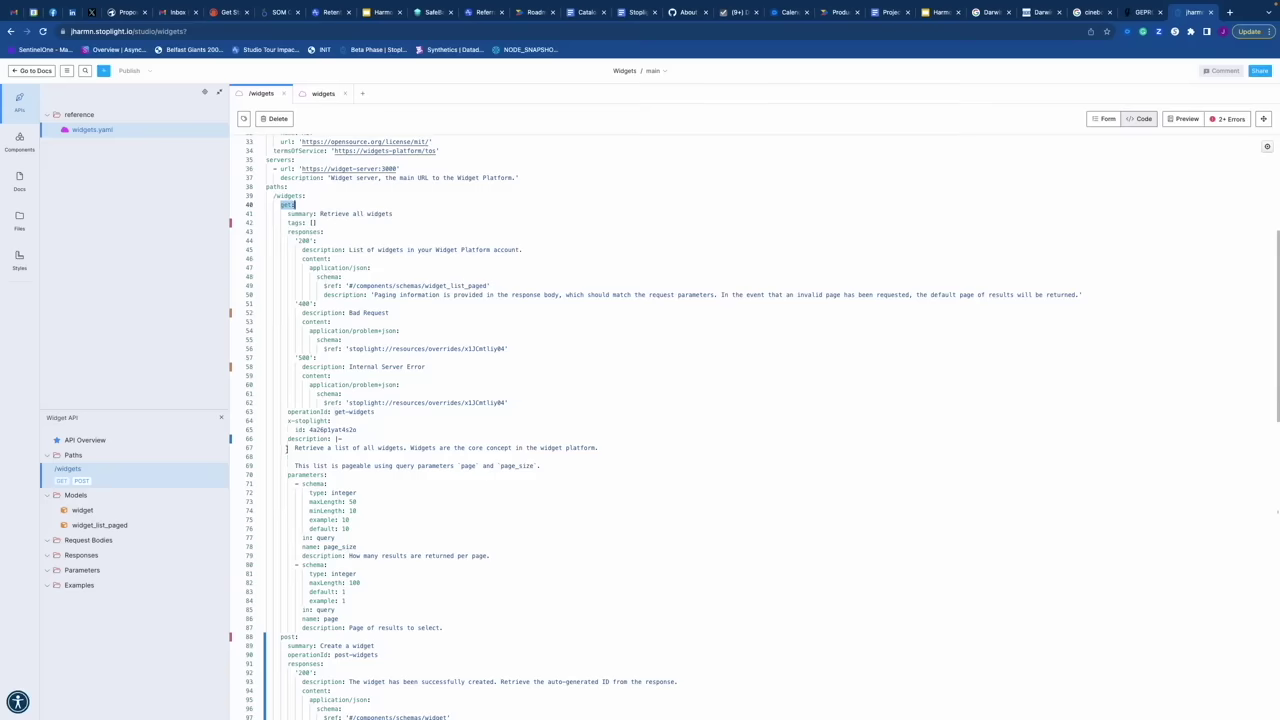
pyautogui.scroll(-5, 287, 449)
pyautogui.click(281, 469)
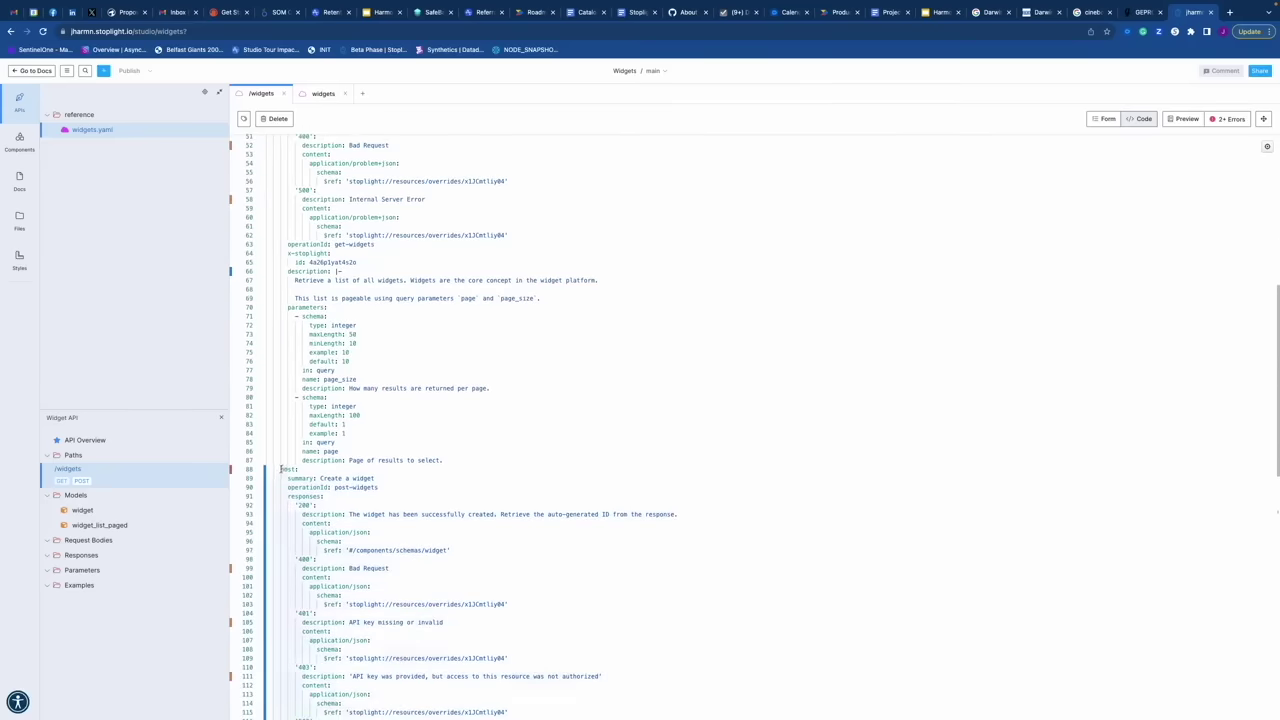
pyautogui.moveTo(281, 469); pyautogui.dragTo(298, 469)
pyautogui.scroll(5, 297, 463)
pyautogui.doubleClick(288, 221)
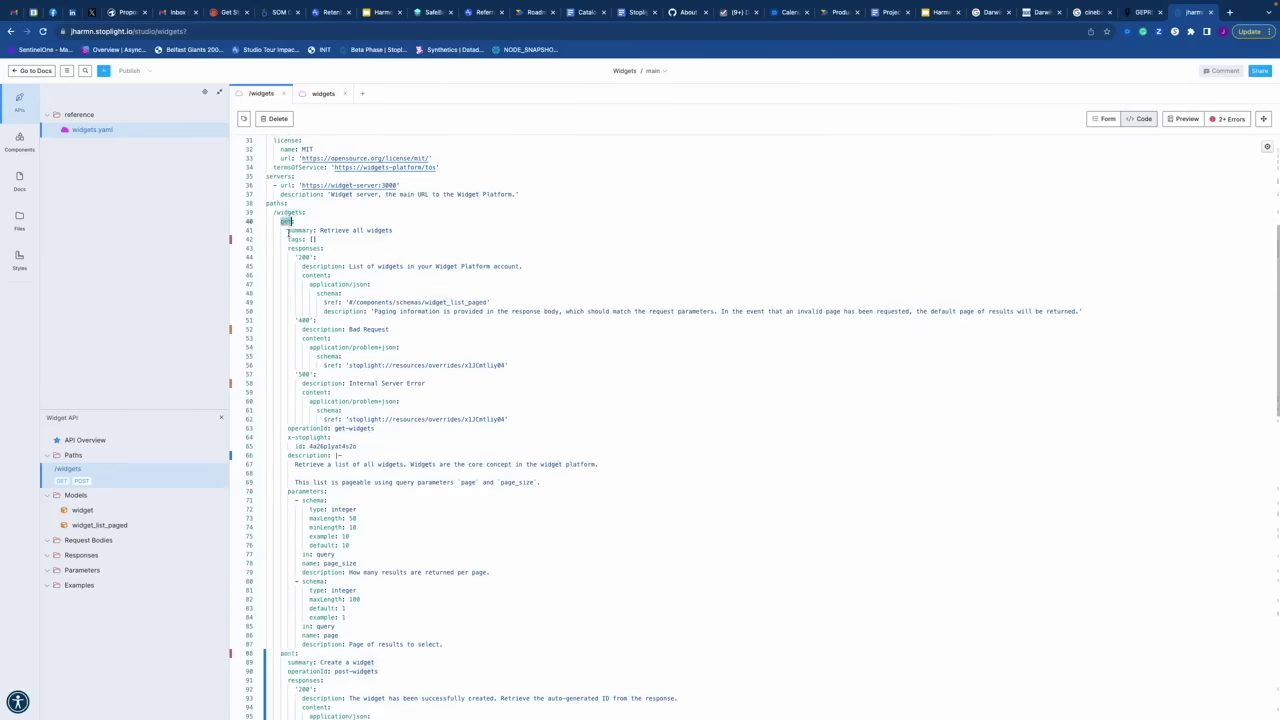
# Step: Examine the get operation's summary, its 200, 400 and 500 responses, and the 200 response's description, application/json content and schema
pyautogui.moveTo(287, 230); pyautogui.dragTo(393, 231)
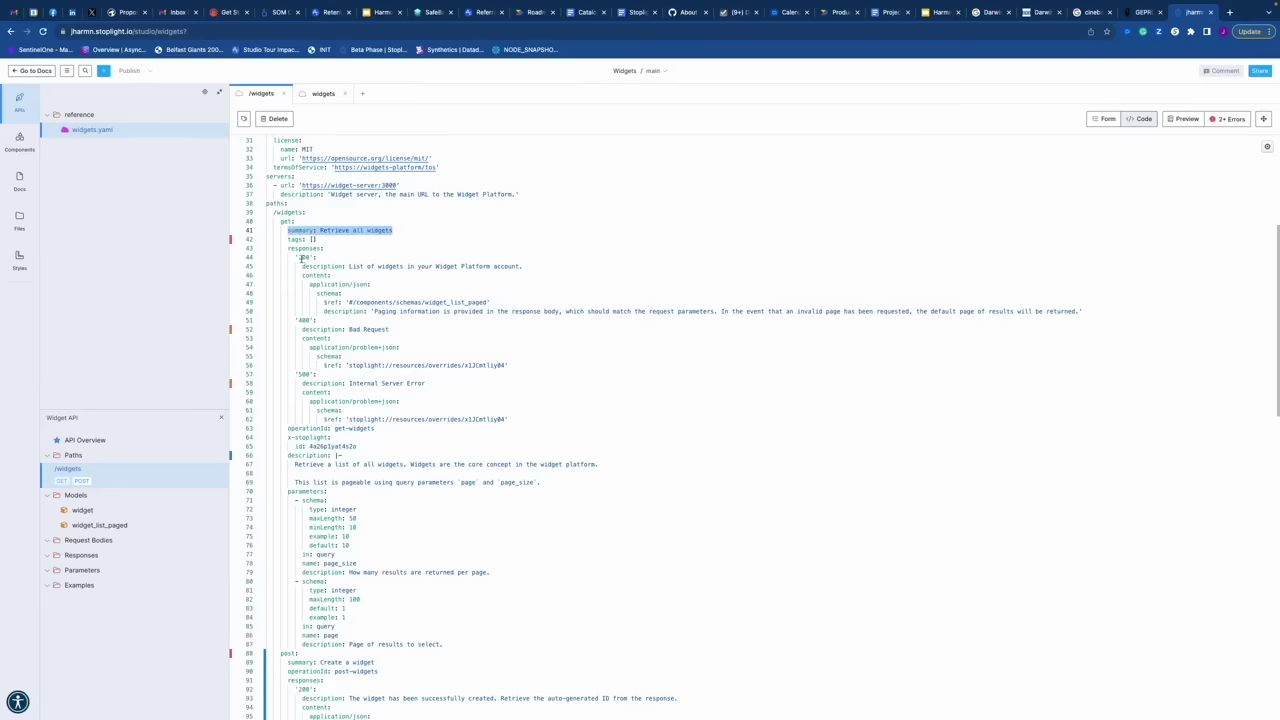
pyautogui.moveTo(288, 248); pyautogui.dragTo(302, 419)
pyautogui.click(301, 320)
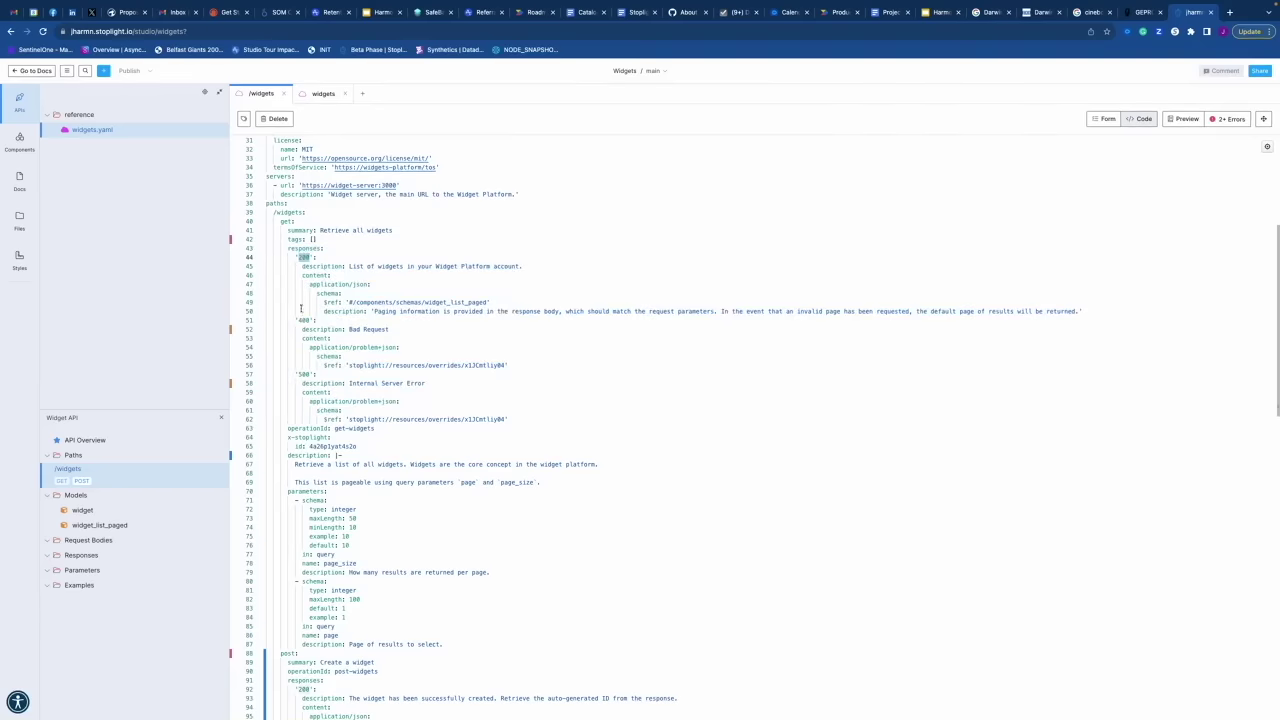
pyautogui.click(303, 374)
pyautogui.click(312, 266)
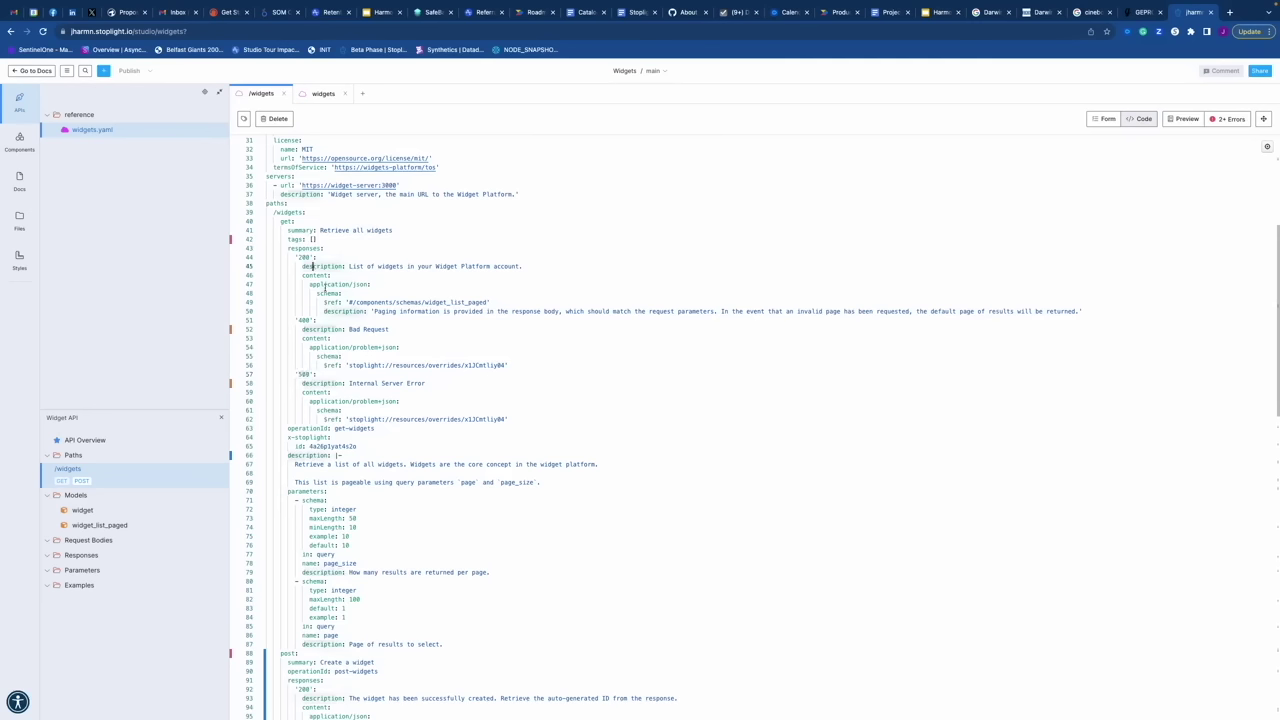
pyautogui.doubleClick(320, 284)
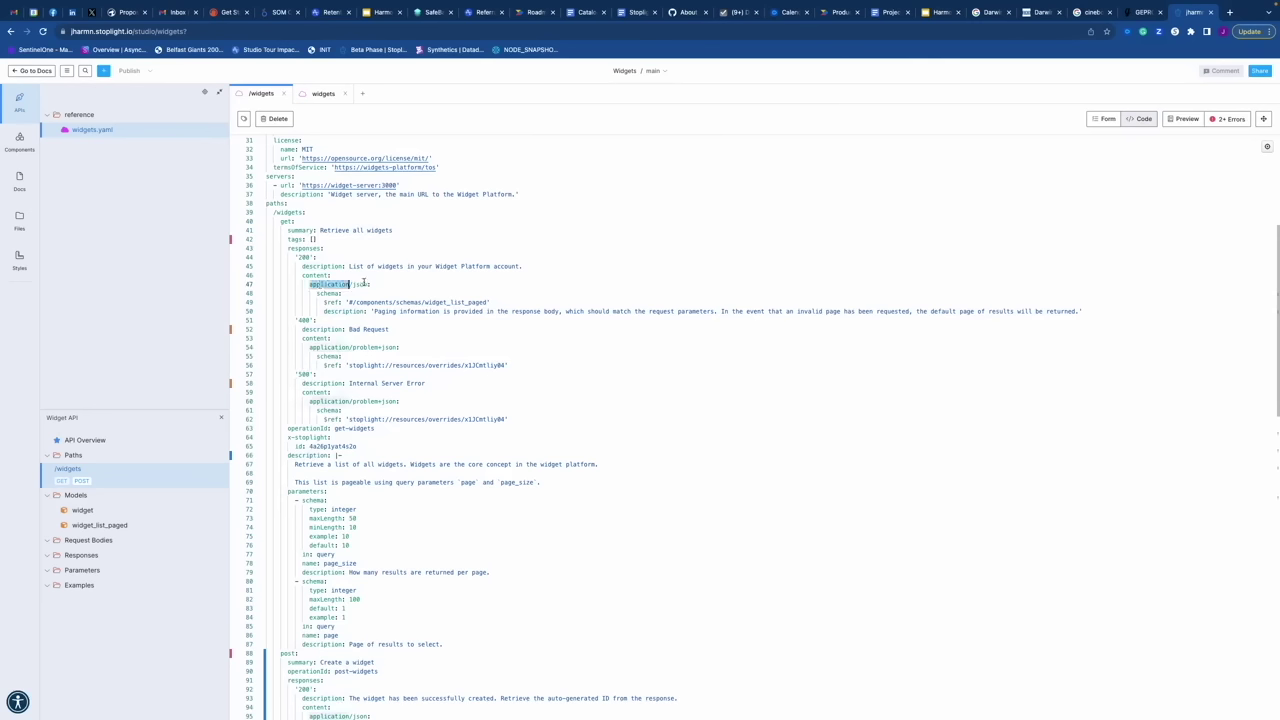
pyautogui.moveTo(370, 284); pyautogui.dragTo(309, 284)
pyautogui.click(317, 293)
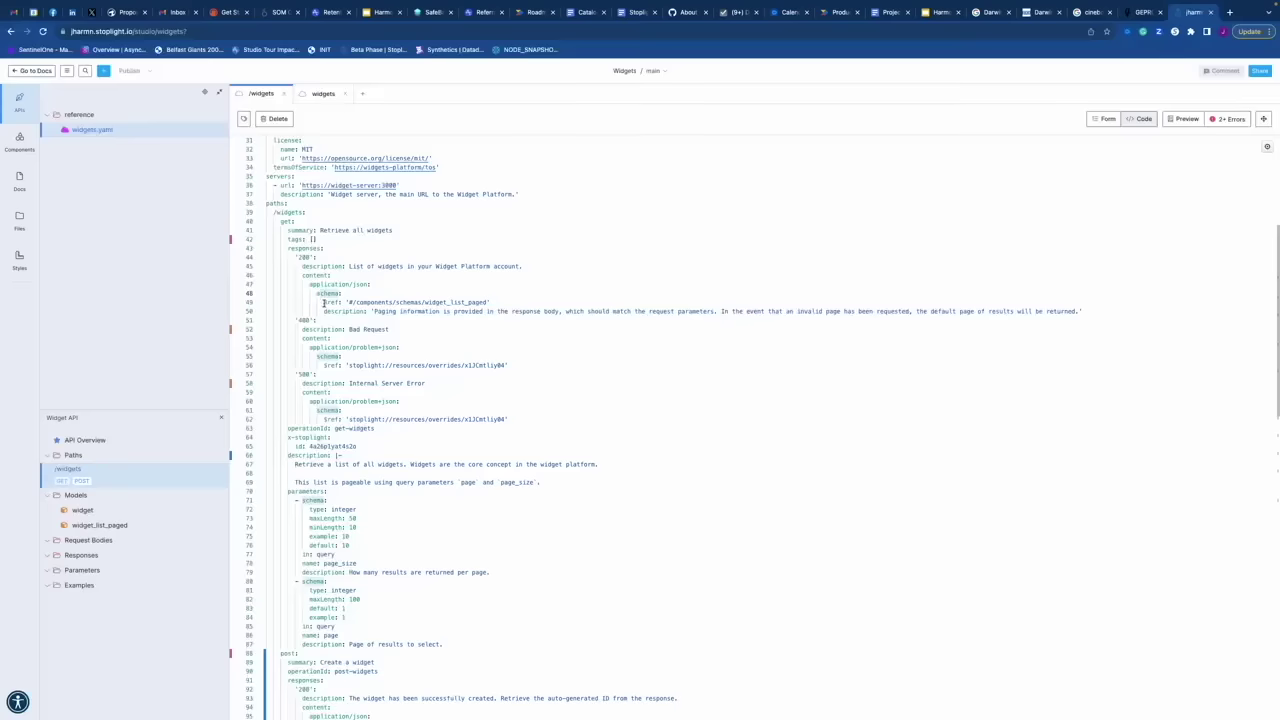
# Step: Examine the widget_list_paged schema reference and the paging description in the get operation's 200 response
pyautogui.moveTo(323, 302); pyautogui.dragTo(512, 300)
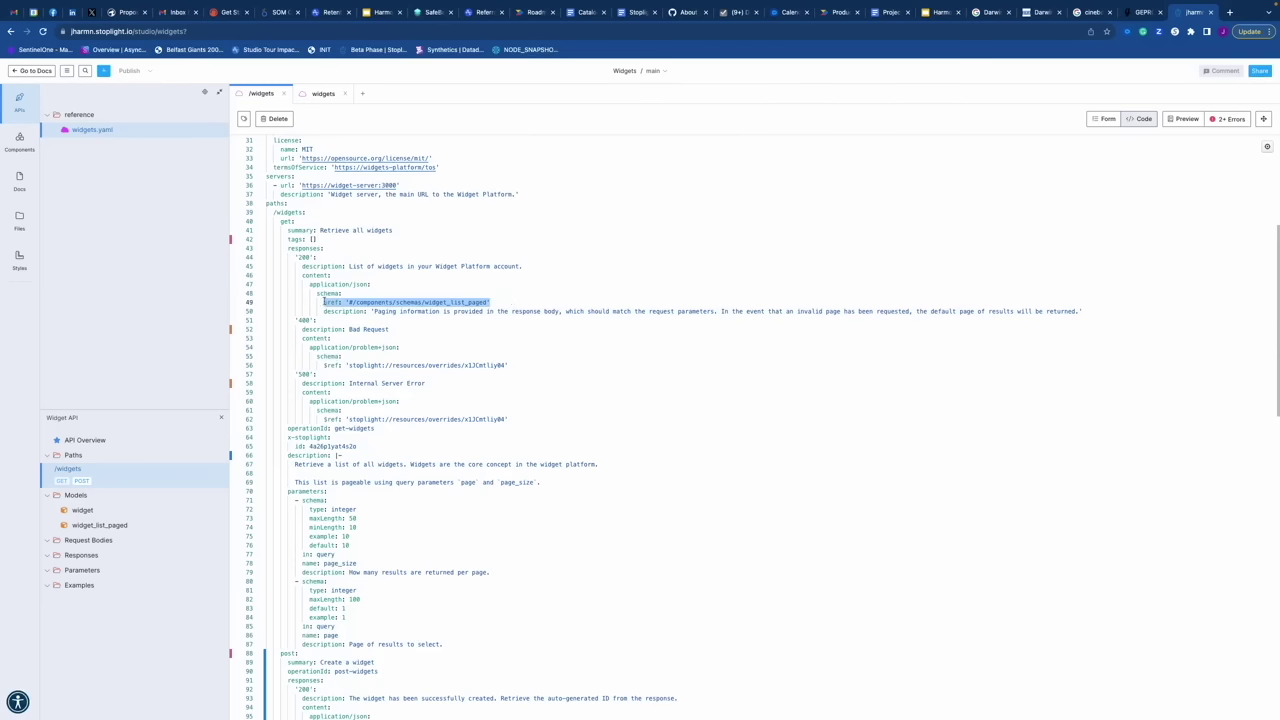
pyautogui.click(323, 302)
pyautogui.moveTo(323, 302); pyautogui.dragTo(424, 302)
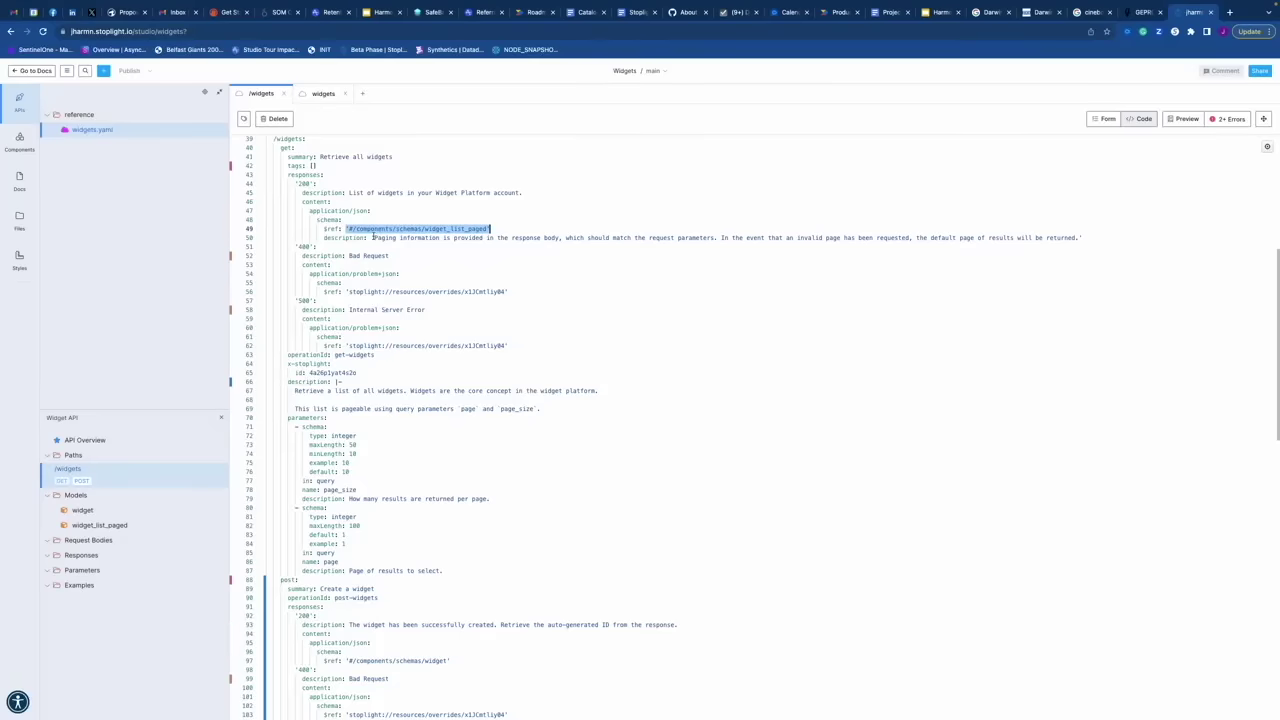
pyautogui.moveTo(373, 238); pyautogui.dragTo(427, 238)
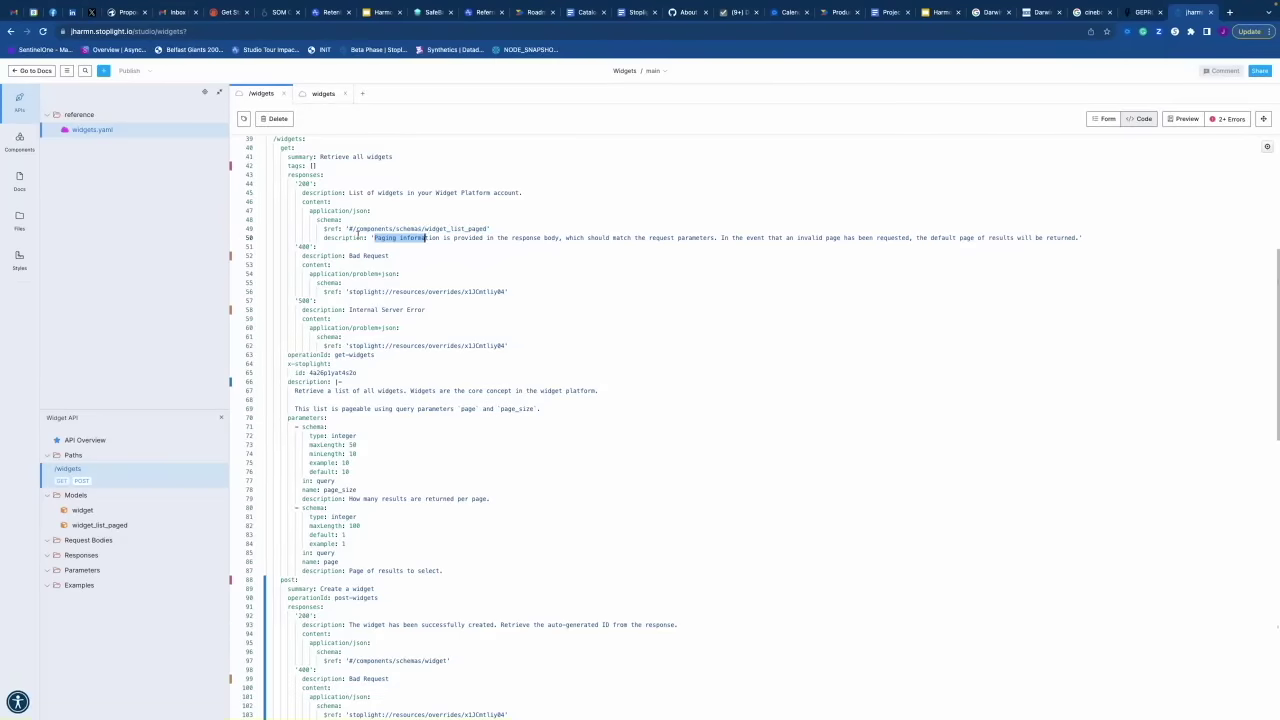
# Step: Look through the whole source and examine the stoplight:// schema references of the get operation's 500 and 400 responses
pyautogui.scroll(6, 442, 375)
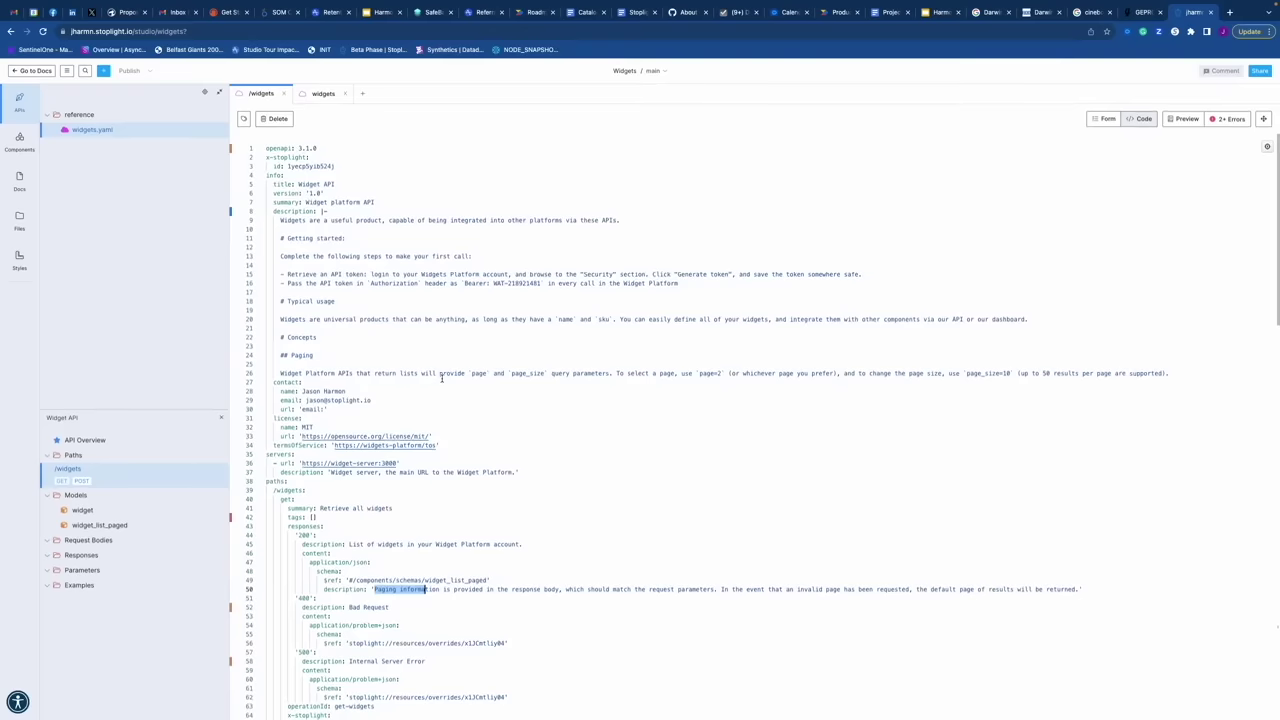
pyautogui.click(480, 507)
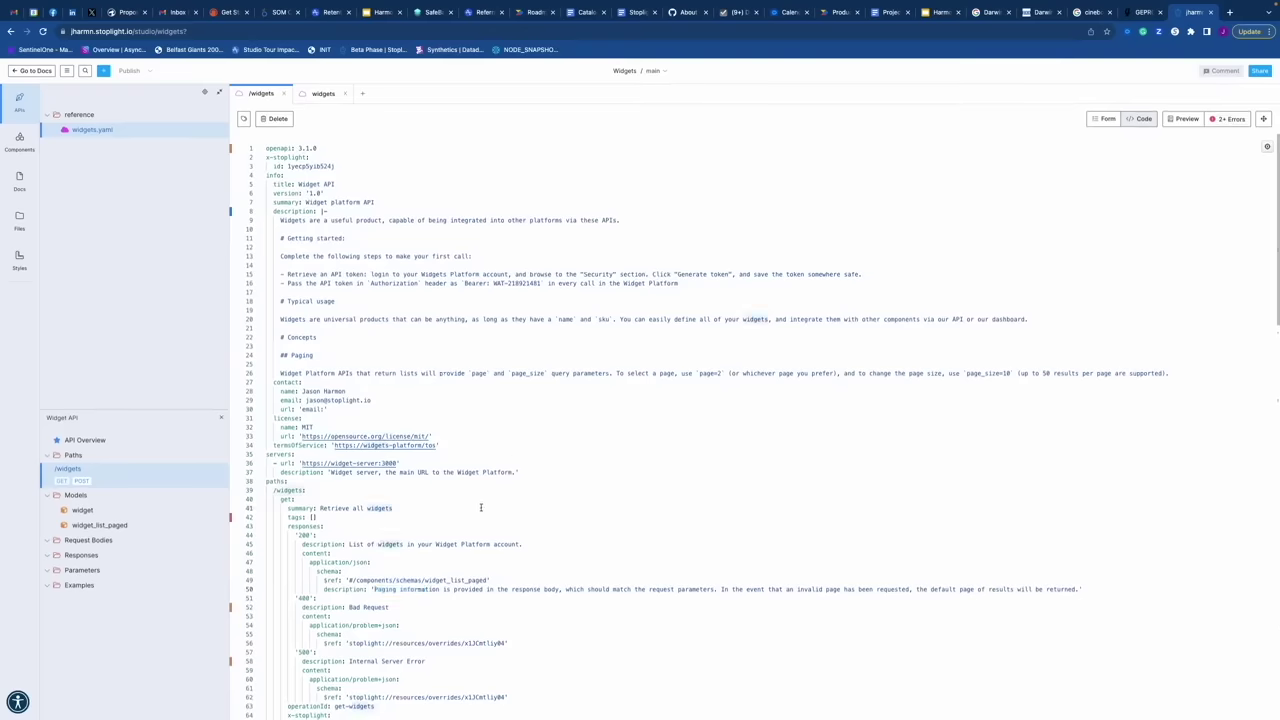
pyautogui.scroll(-6, 480, 507)
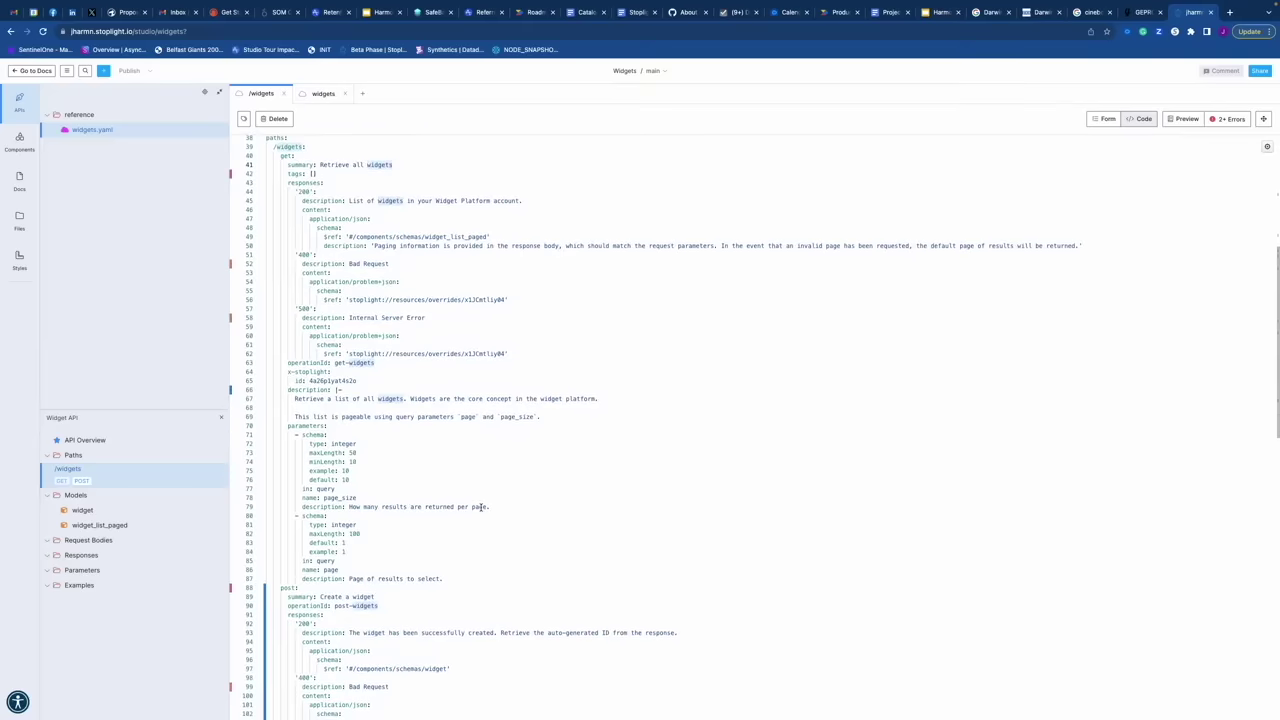
pyautogui.scroll(-5, 480, 507)
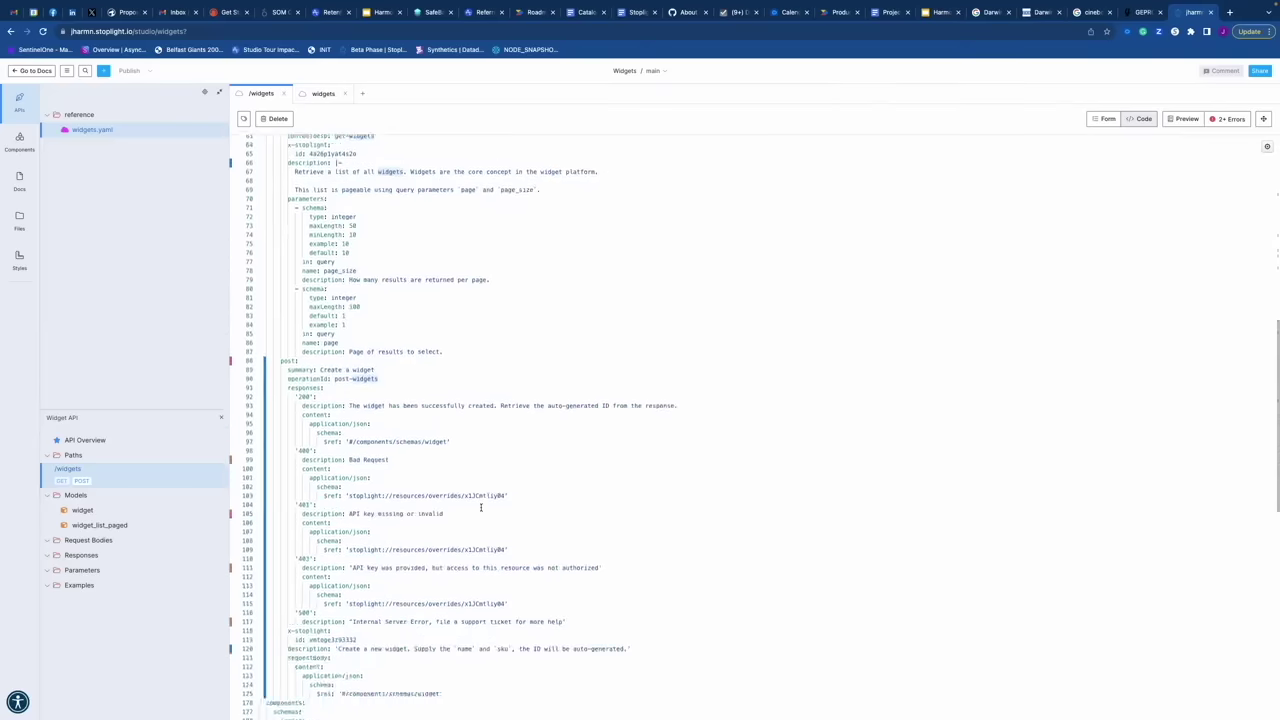
pyautogui.scroll(4, 480, 507)
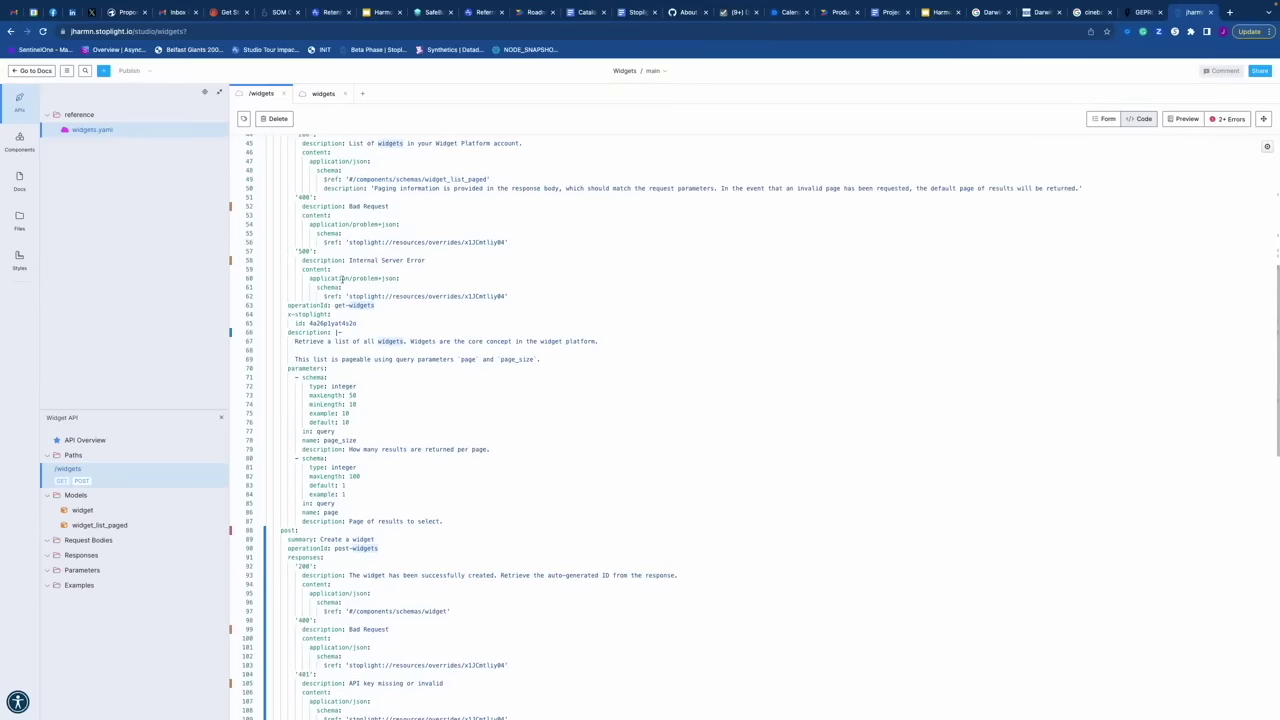
pyautogui.moveTo(349, 296); pyautogui.dragTo(480, 297)
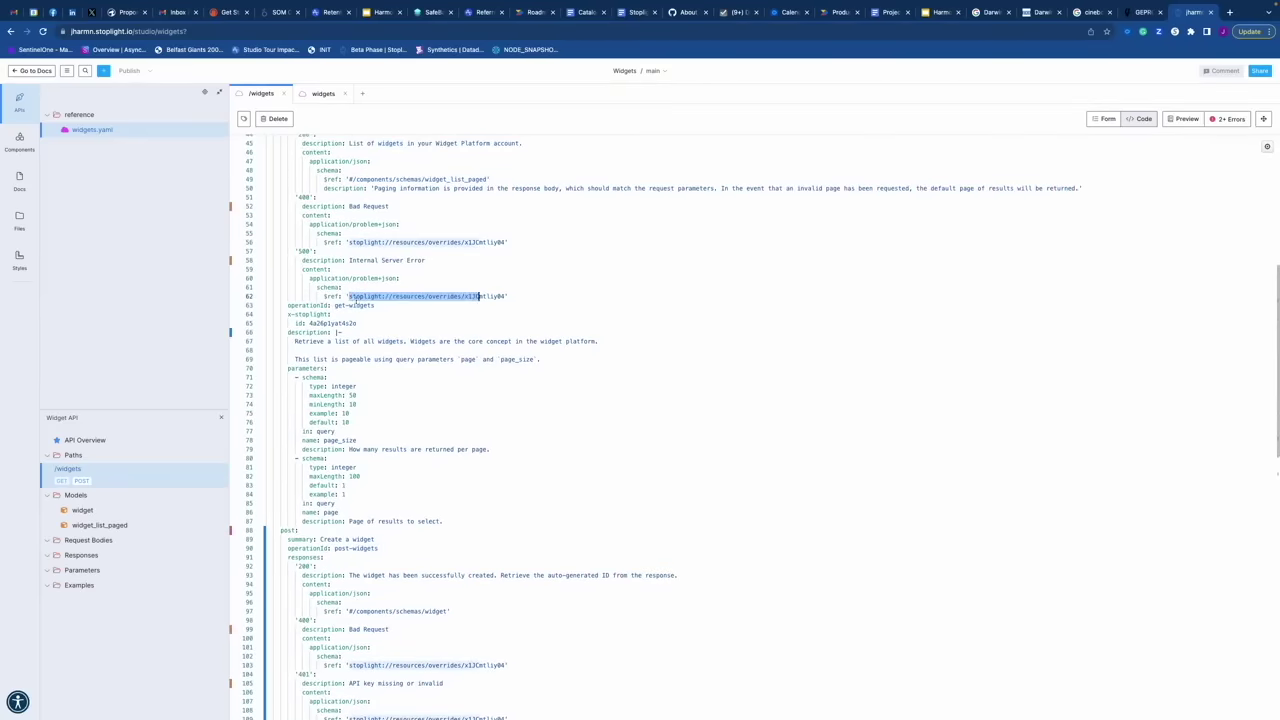
pyautogui.click(390, 314)
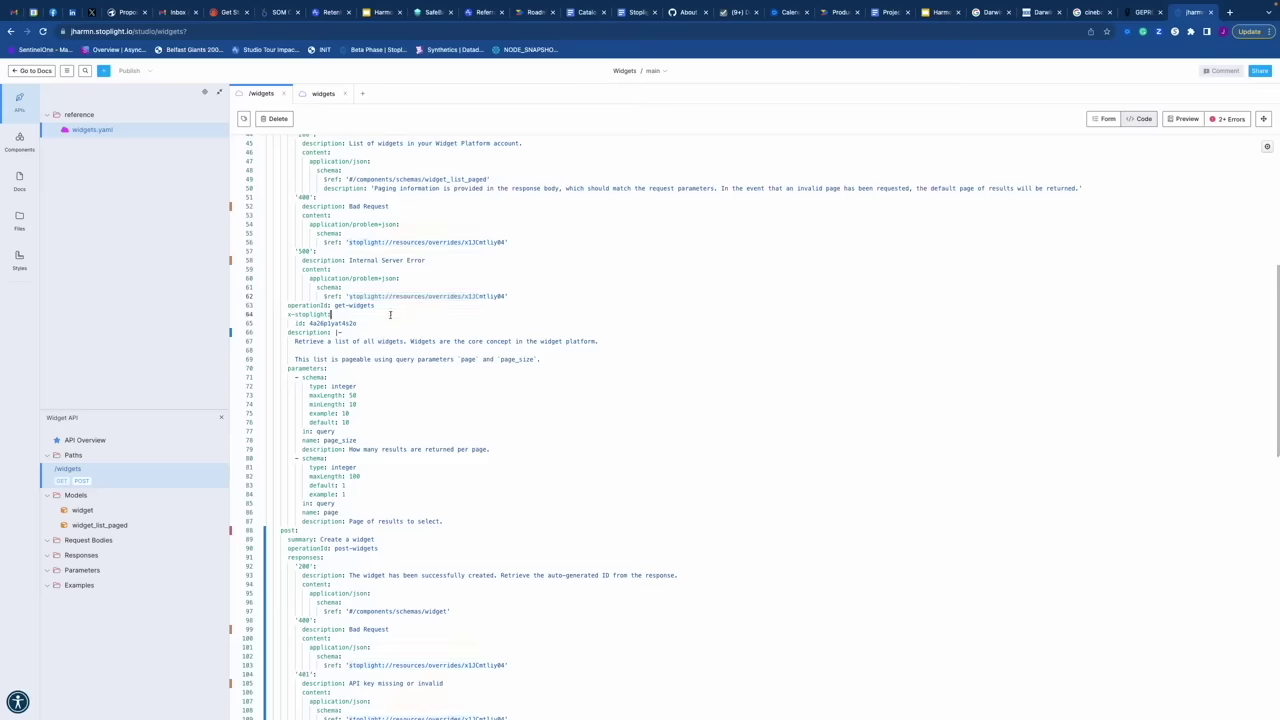
pyautogui.scroll(2, 390, 315)
pyautogui.moveTo(348, 326); pyautogui.dragTo(506, 326)
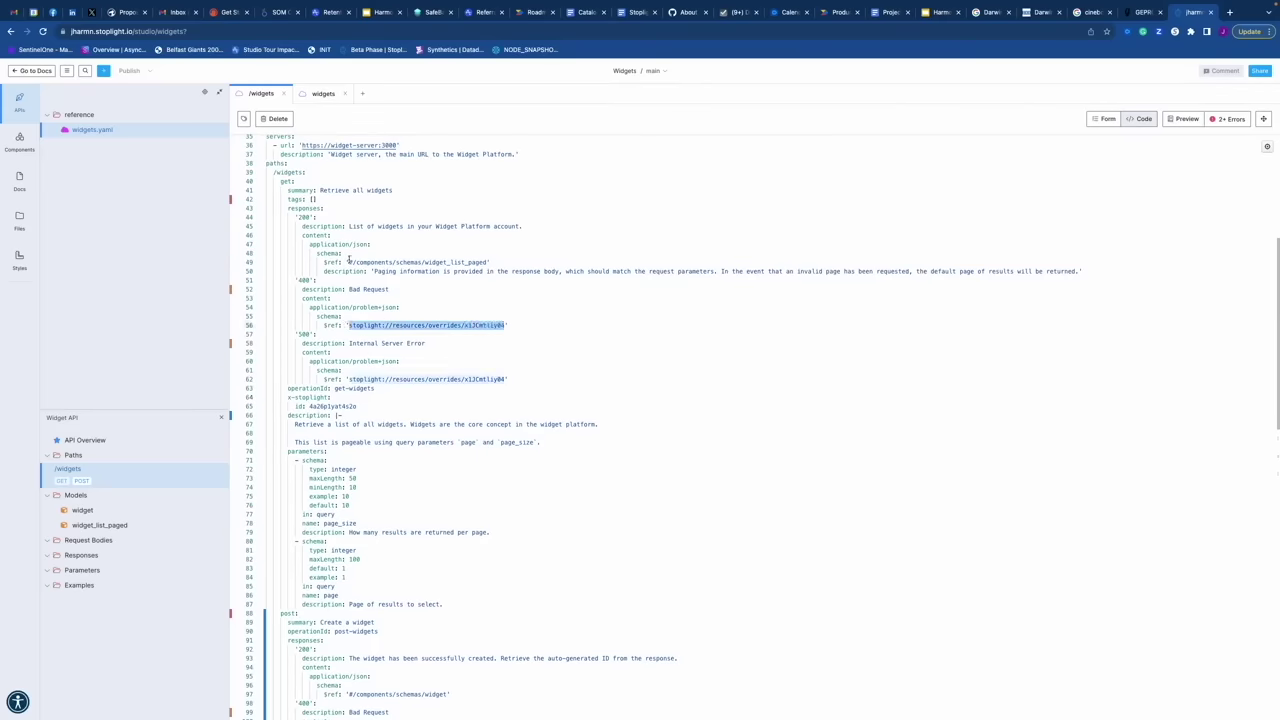
# Step: Follow the widget_list_paged reference to the components section and locate the widget and widget_list_paged schemas
pyautogui.moveTo(348, 262); pyautogui.dragTo(486, 262)
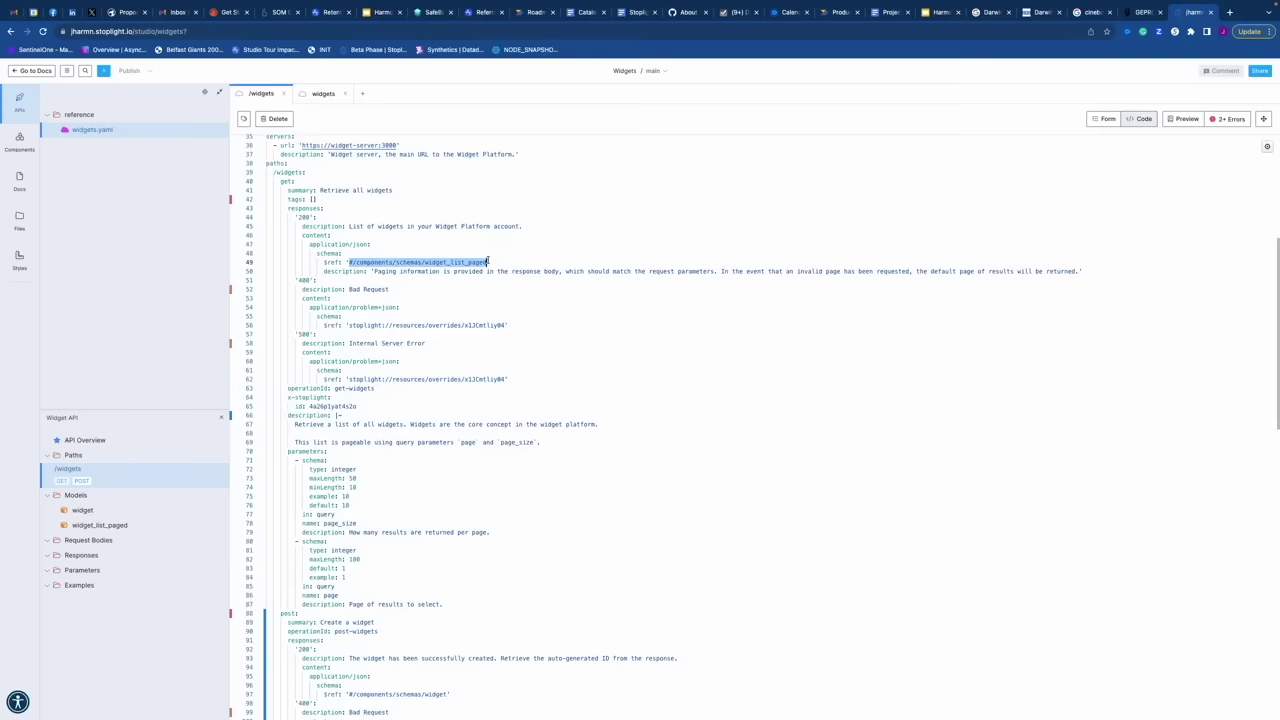
pyautogui.scroll(-10, 486, 344)
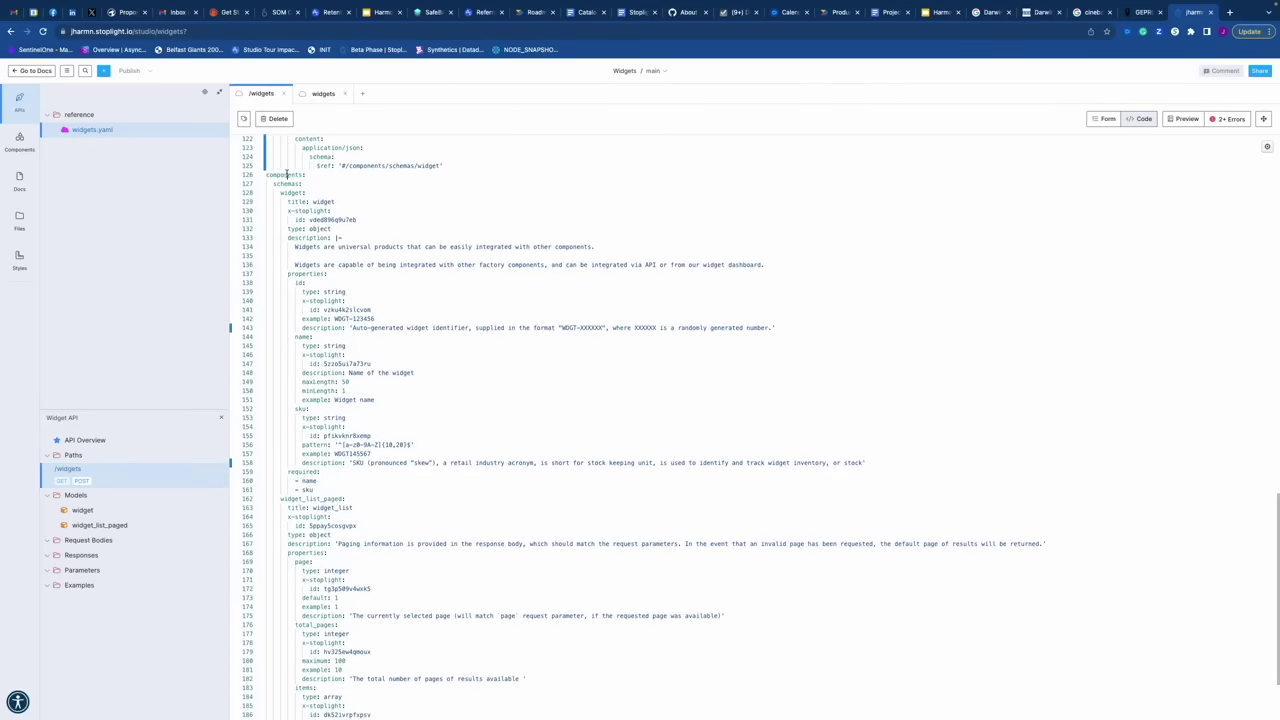
pyautogui.click(287, 174)
pyautogui.click(280, 183)
pyautogui.moveTo(280, 192); pyautogui.dragTo(343, 426)
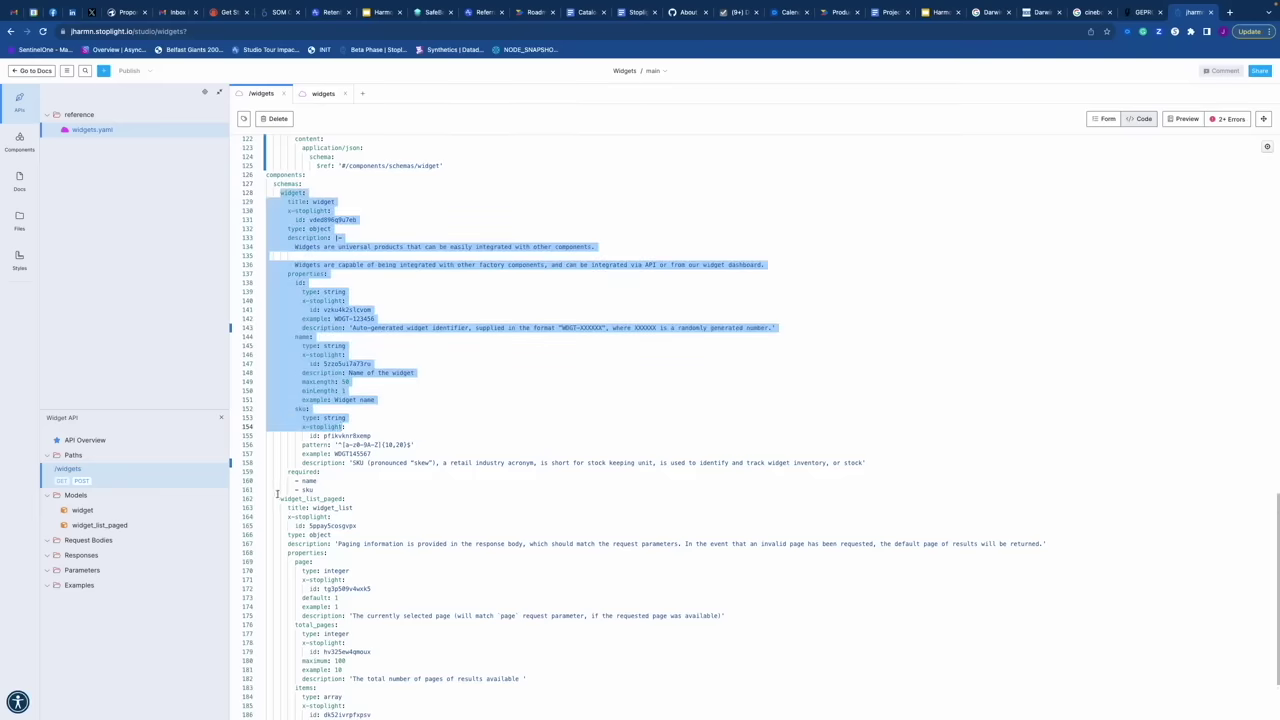
pyautogui.moveTo(280, 498); pyautogui.dragTo(336, 553)
pyautogui.click(326, 300)
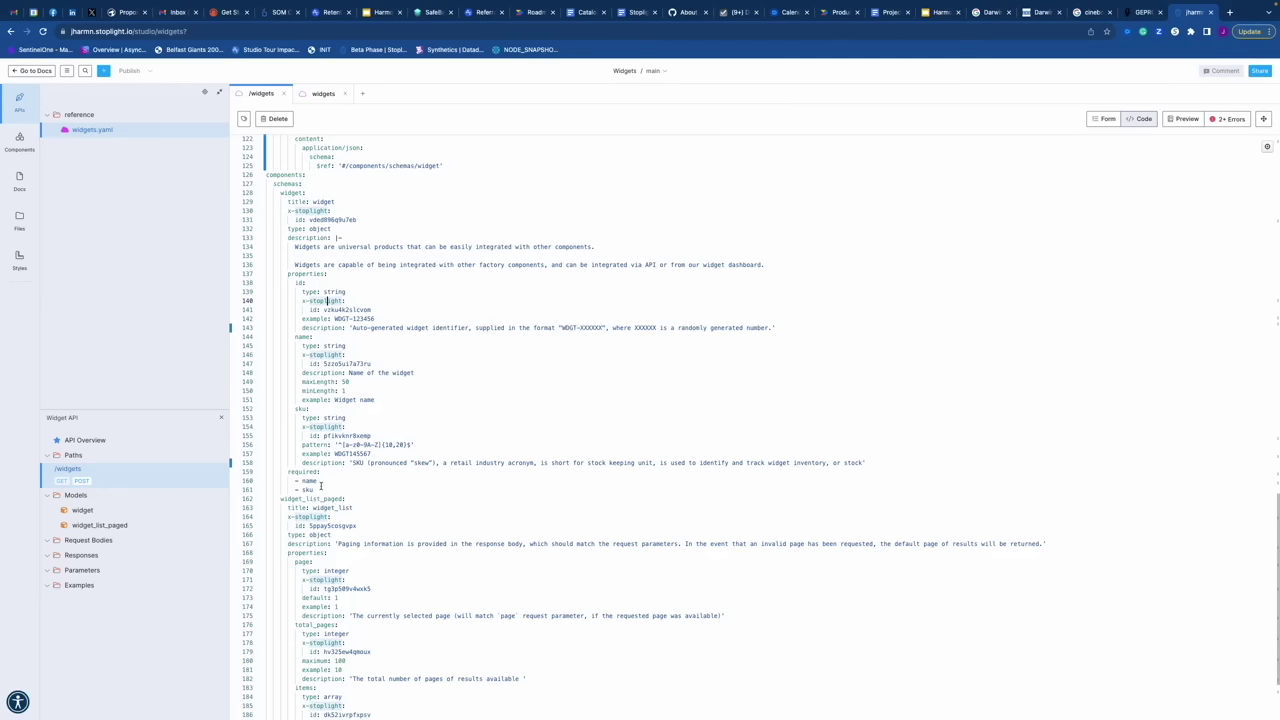
# Step: Examine the widget schema's title, object type and properties, including the id property's type
pyautogui.click(282, 193)
pyautogui.click(290, 210)
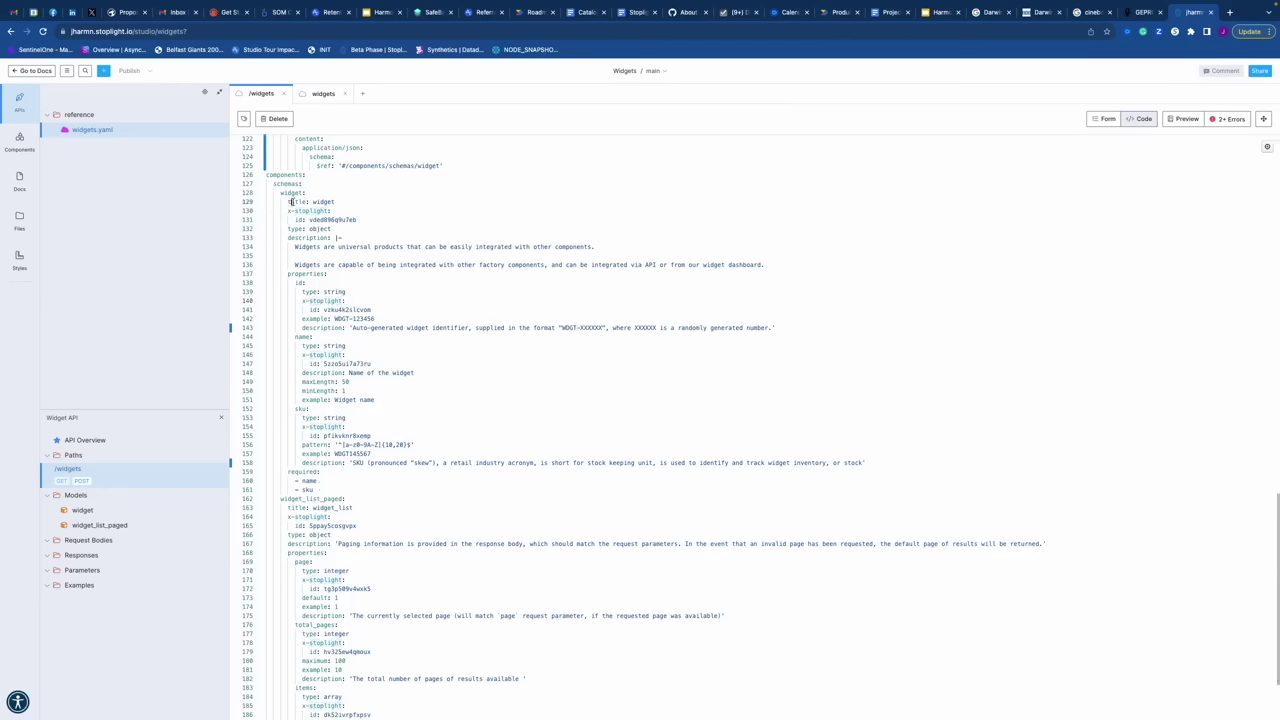
pyautogui.click(293, 229)
pyautogui.doubleClick(312, 229)
pyautogui.moveTo(288, 274); pyautogui.dragTo(331, 275)
pyautogui.click(296, 282)
pyautogui.click(295, 337)
pyautogui.doubleClick(335, 291)
# Step: Examine the widget_list_paged schema's page property and its type
pyautogui.scroll(-3, 328, 463)
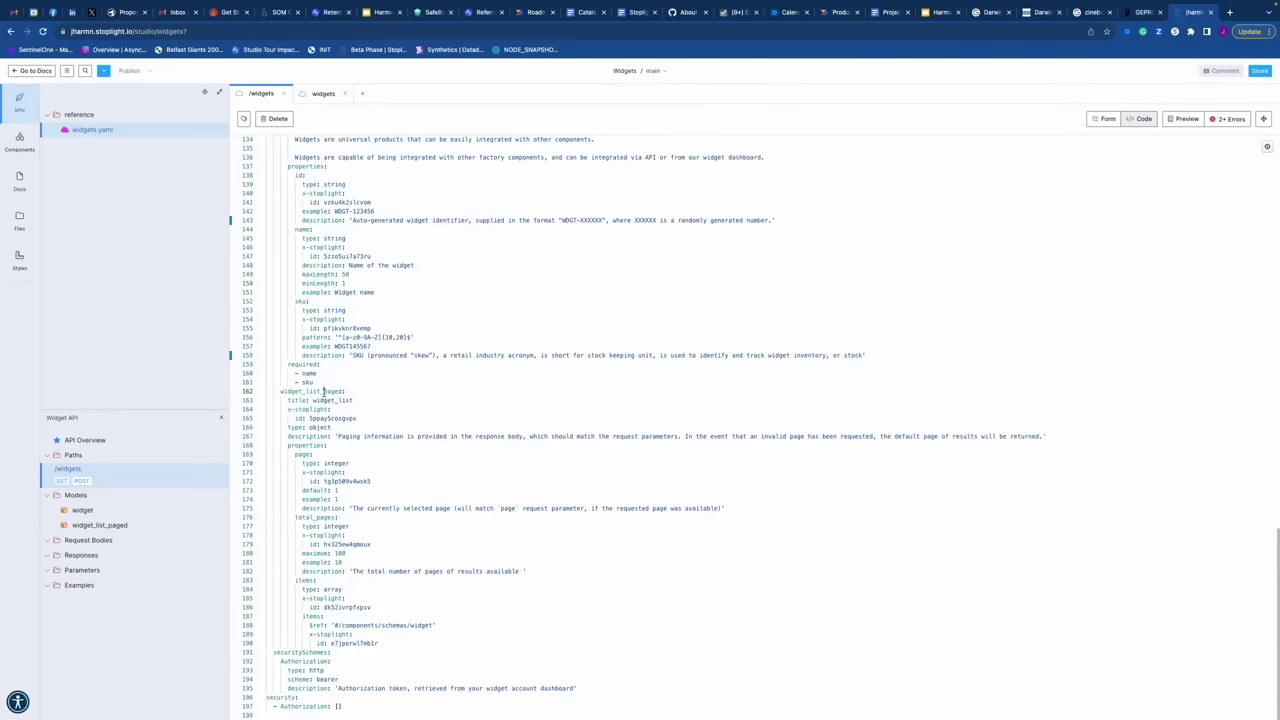
pyautogui.doubleClick(326, 391)
pyautogui.doubleClick(302, 454)
pyautogui.doubleClick(337, 463)
# Step: Examine the sku property's pattern, example and type in the widget schema
pyautogui.scroll(3, 336, 450)
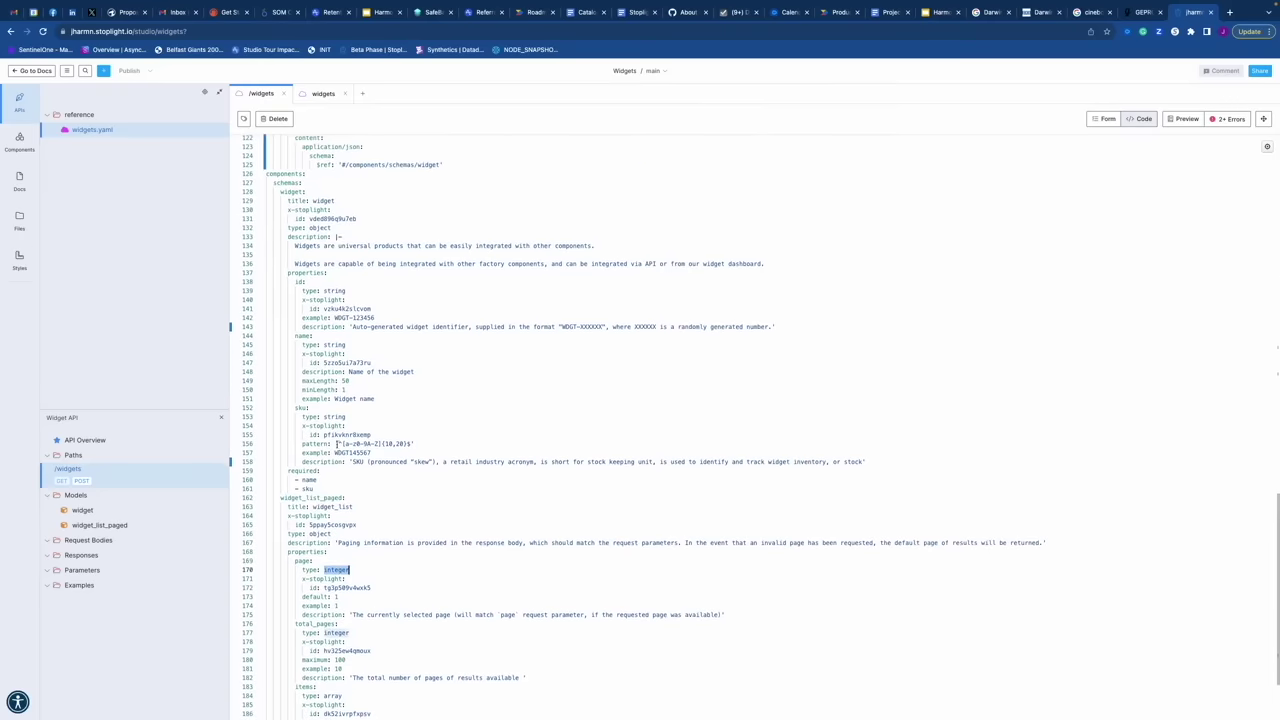
pyautogui.moveTo(302, 443); pyautogui.dragTo(415, 443)
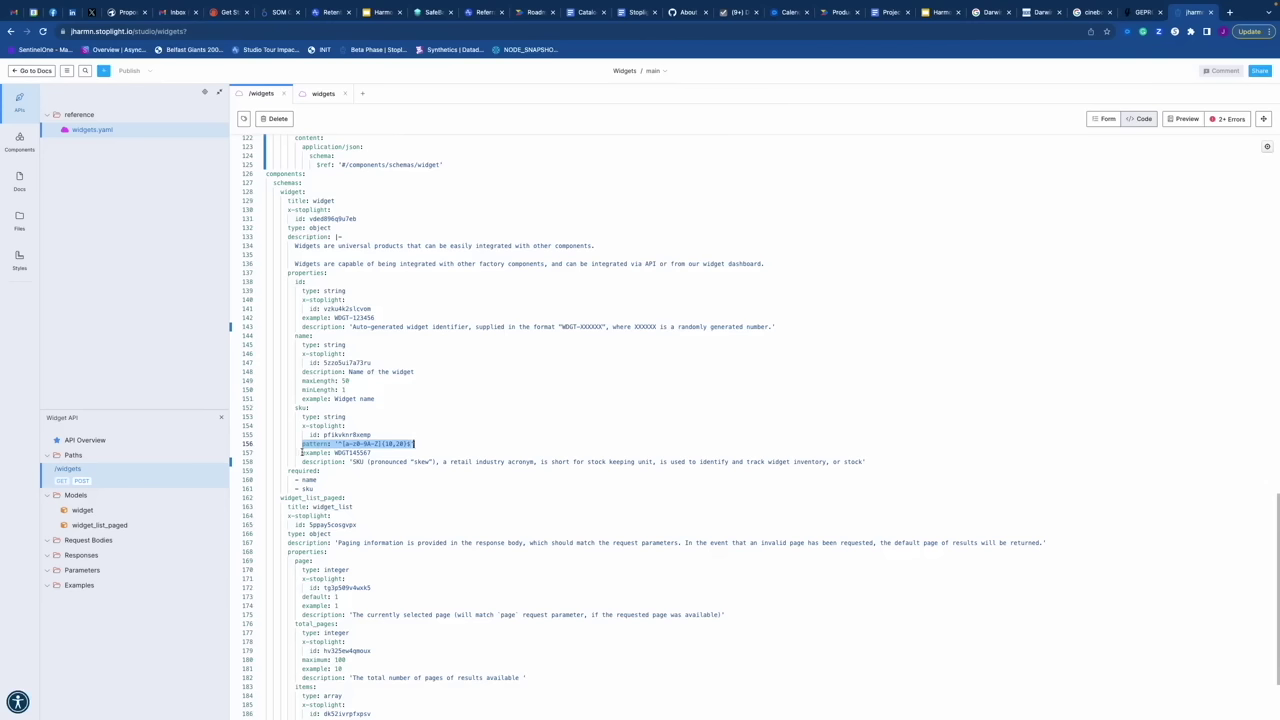
pyautogui.moveTo(301, 452); pyautogui.dragTo(306, 426)
pyautogui.click(363, 418)
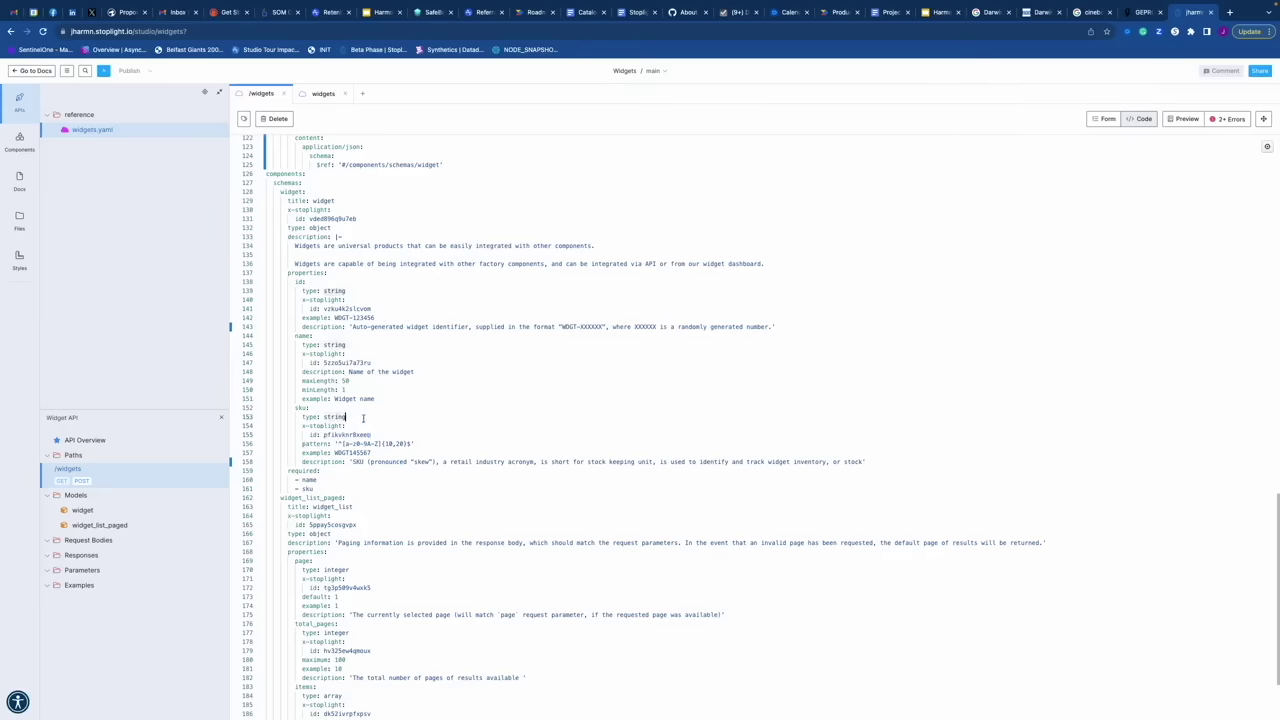
# Step: Examine the securitySchemes section with its Authorization scheme at the end of the source
pyautogui.scroll(1, 363, 418)
pyautogui.scroll(-3, 363, 418)
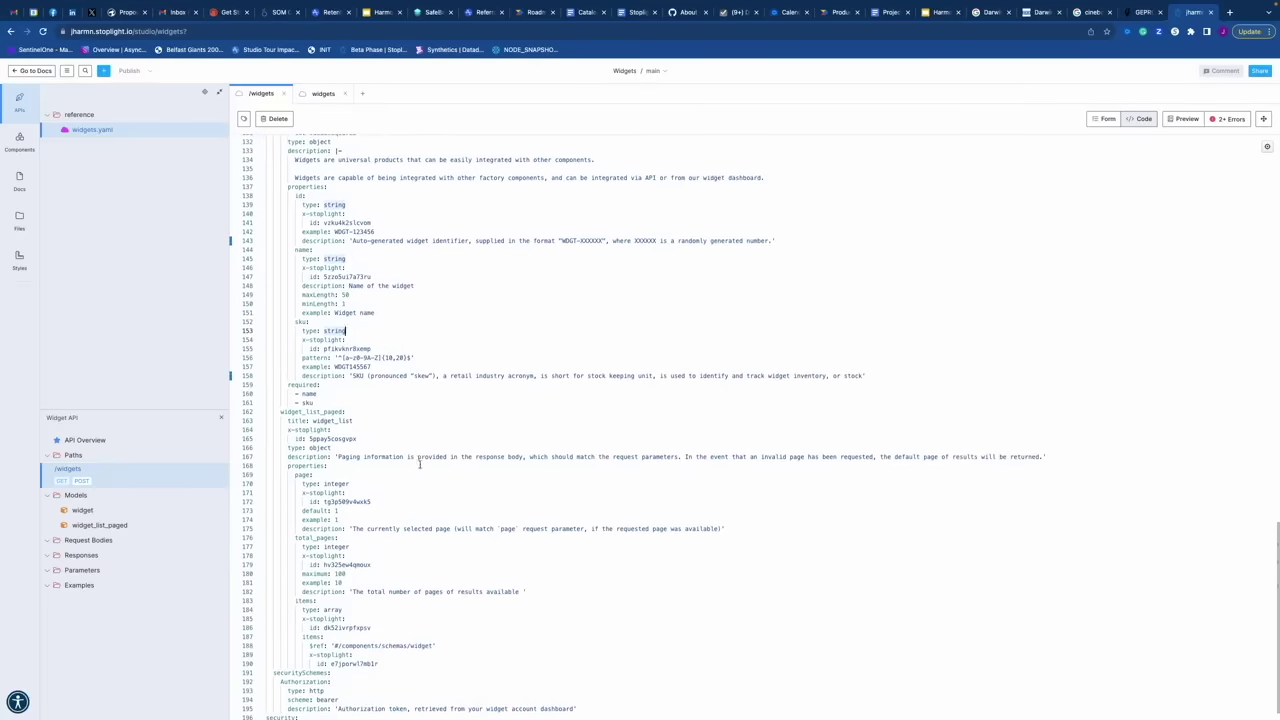
pyautogui.scroll(-1, 419, 464)
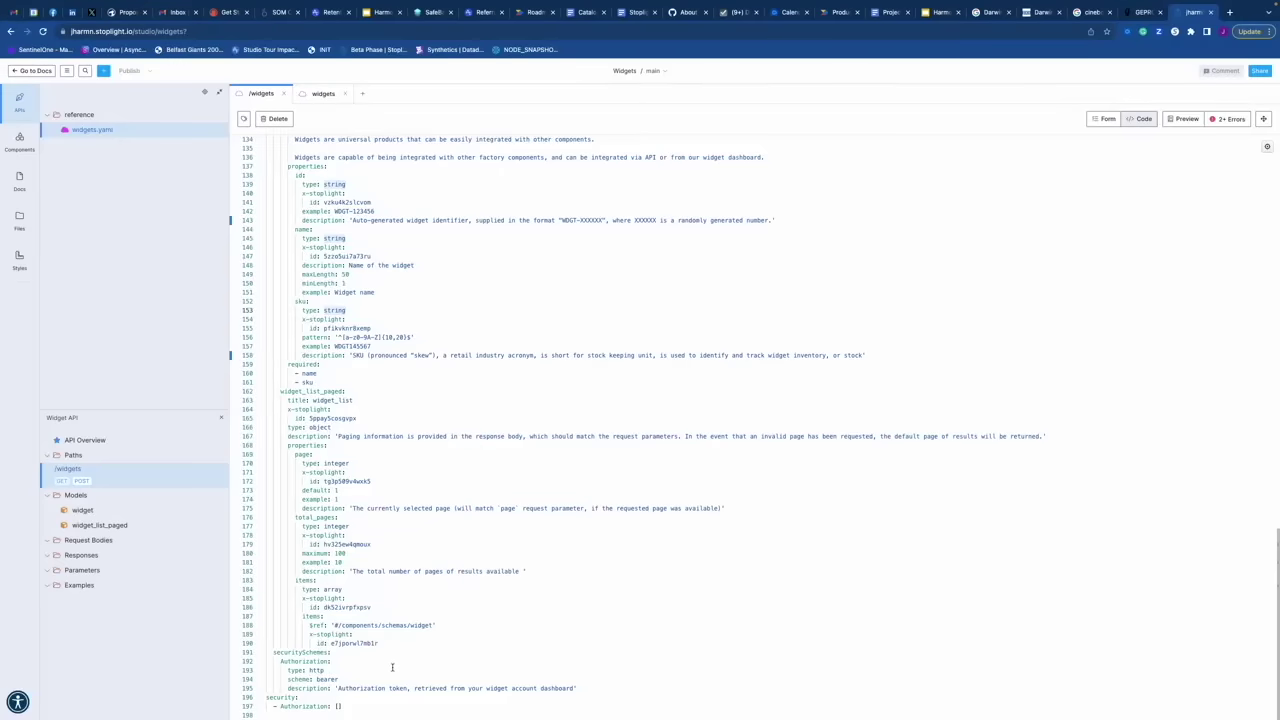
pyautogui.click(392, 664)
pyautogui.moveTo(578, 688); pyautogui.dragTo(266, 652)
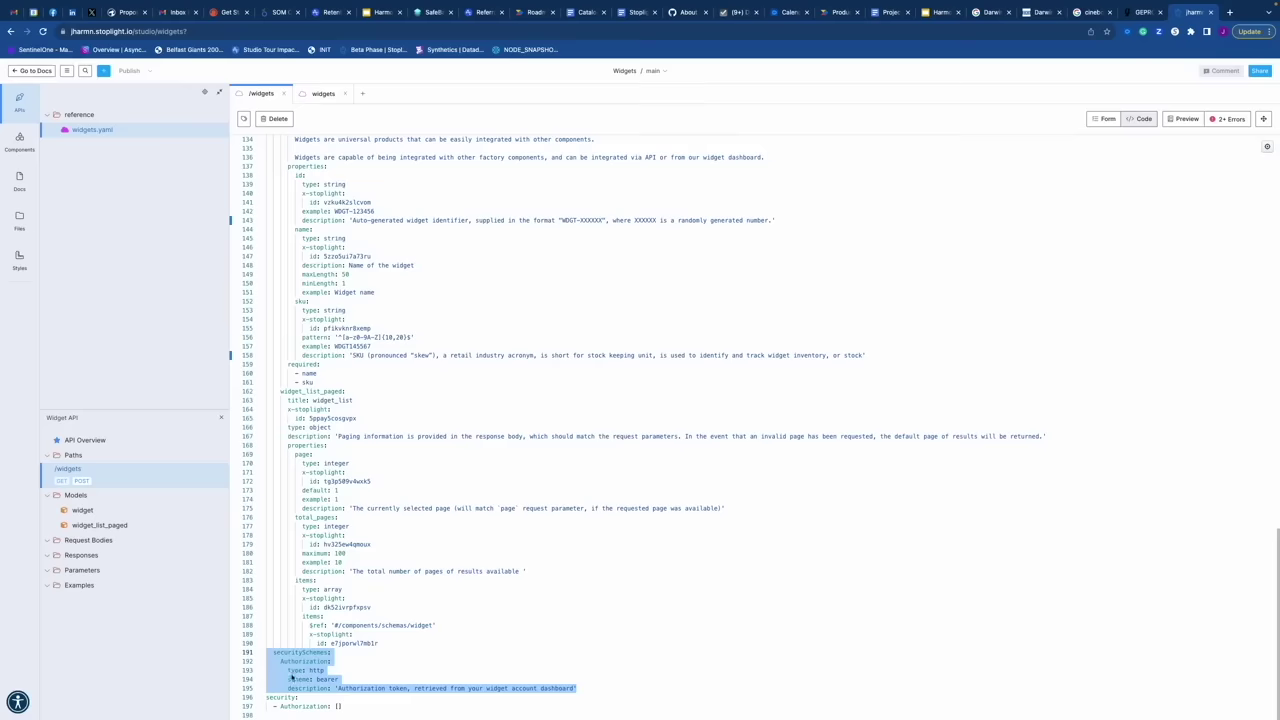
pyautogui.click(357, 657)
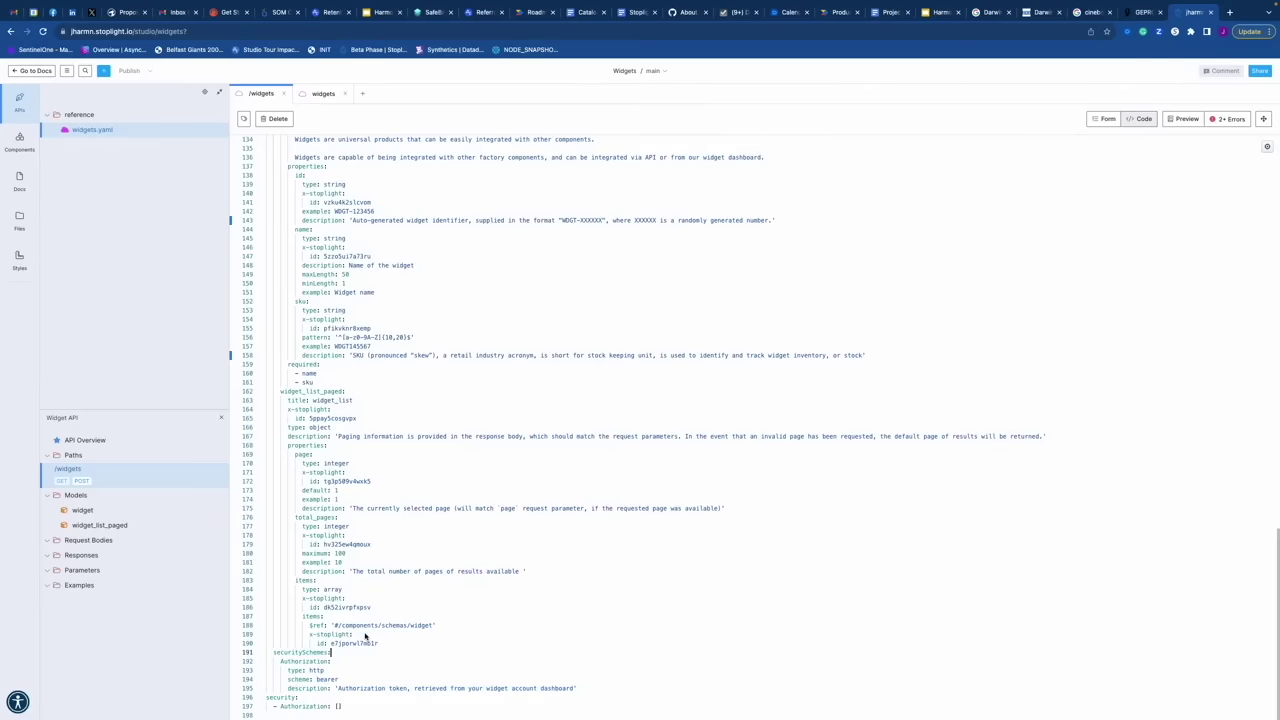
# Step: Examine the openapi version line and the Markdown description with its Paging heading at the start of the source
pyautogui.scroll(15, 365, 636)
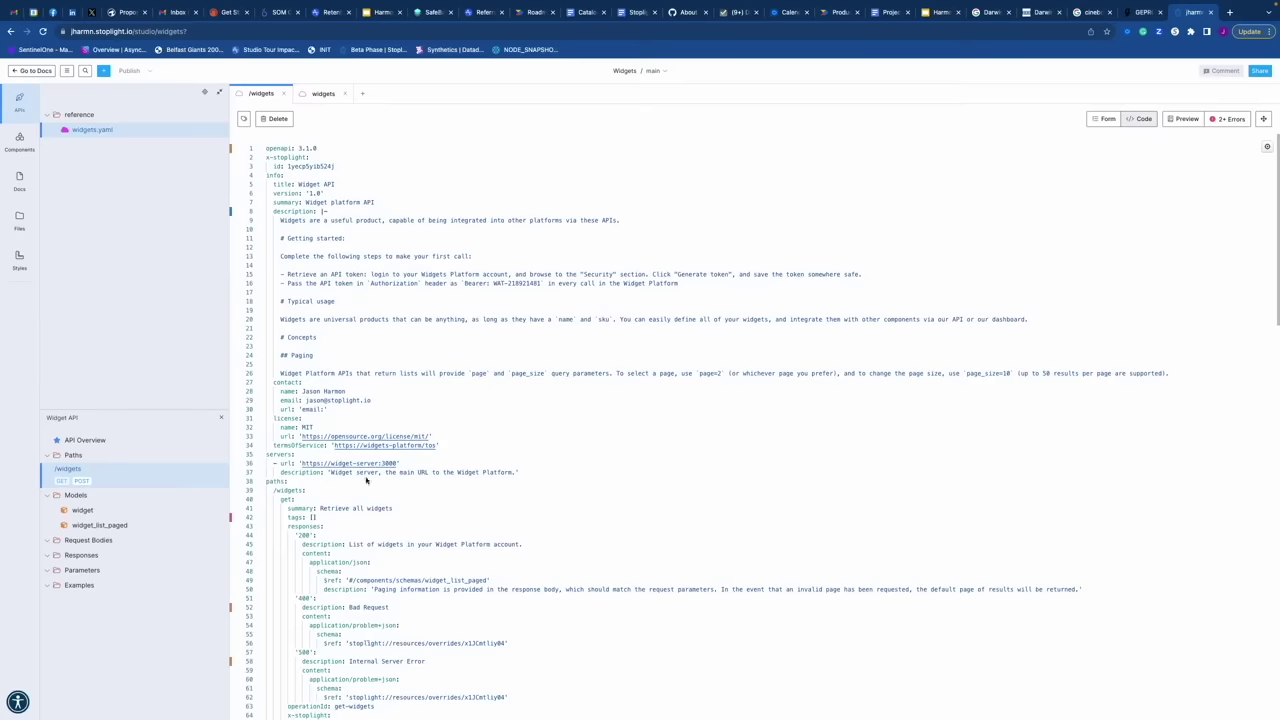
pyautogui.doubleClick(273, 149)
pyautogui.click(281, 221)
pyautogui.moveTo(281, 221); pyautogui.dragTo(398, 373)
pyautogui.click(336, 355)
pyautogui.click(281, 355)
pyautogui.click(290, 355)
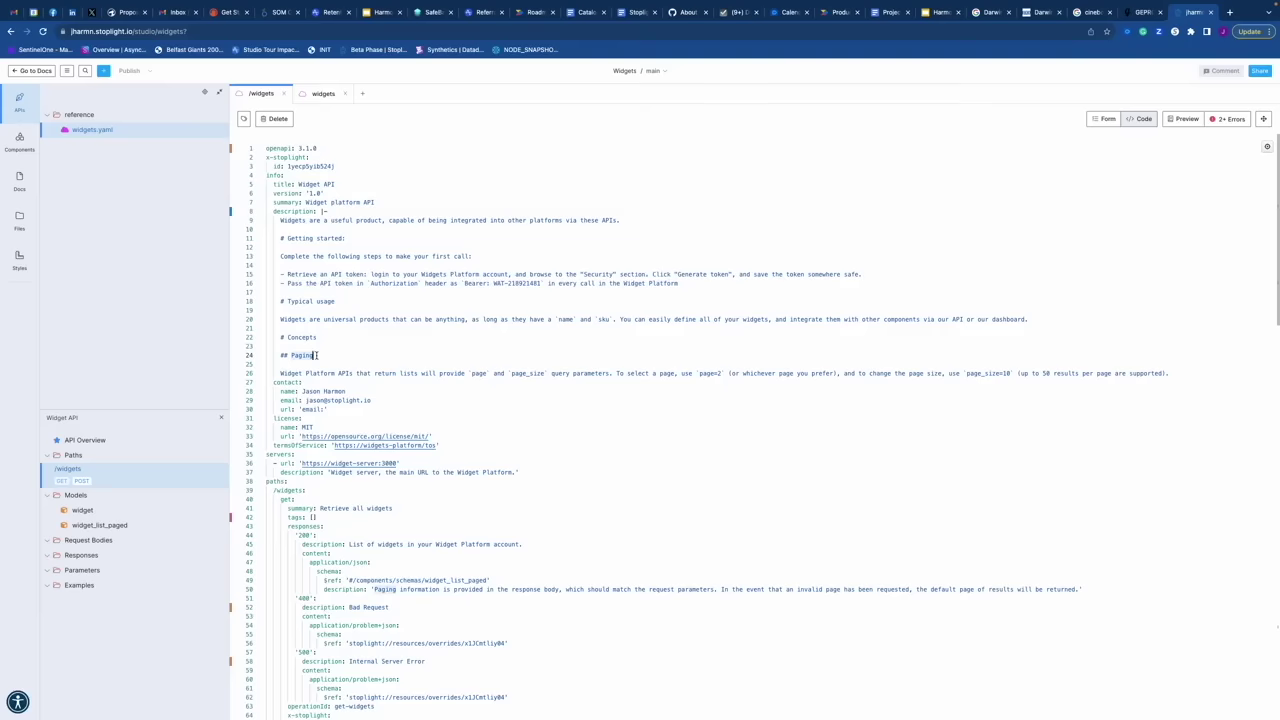
# Step: Show the preview beside the source and look through the Create a widget documentation
pyautogui.click(1183, 119)
pyautogui.scroll(-3, 816, 564)
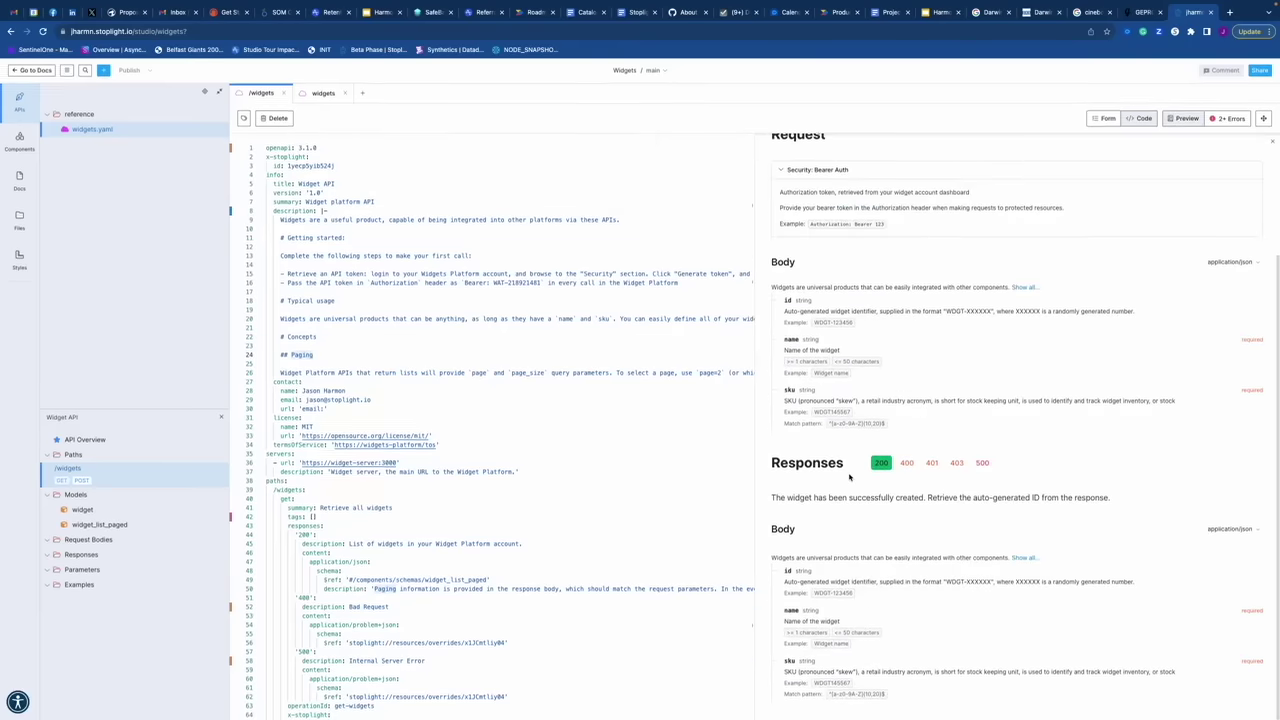
pyautogui.scroll(3, 830, 502)
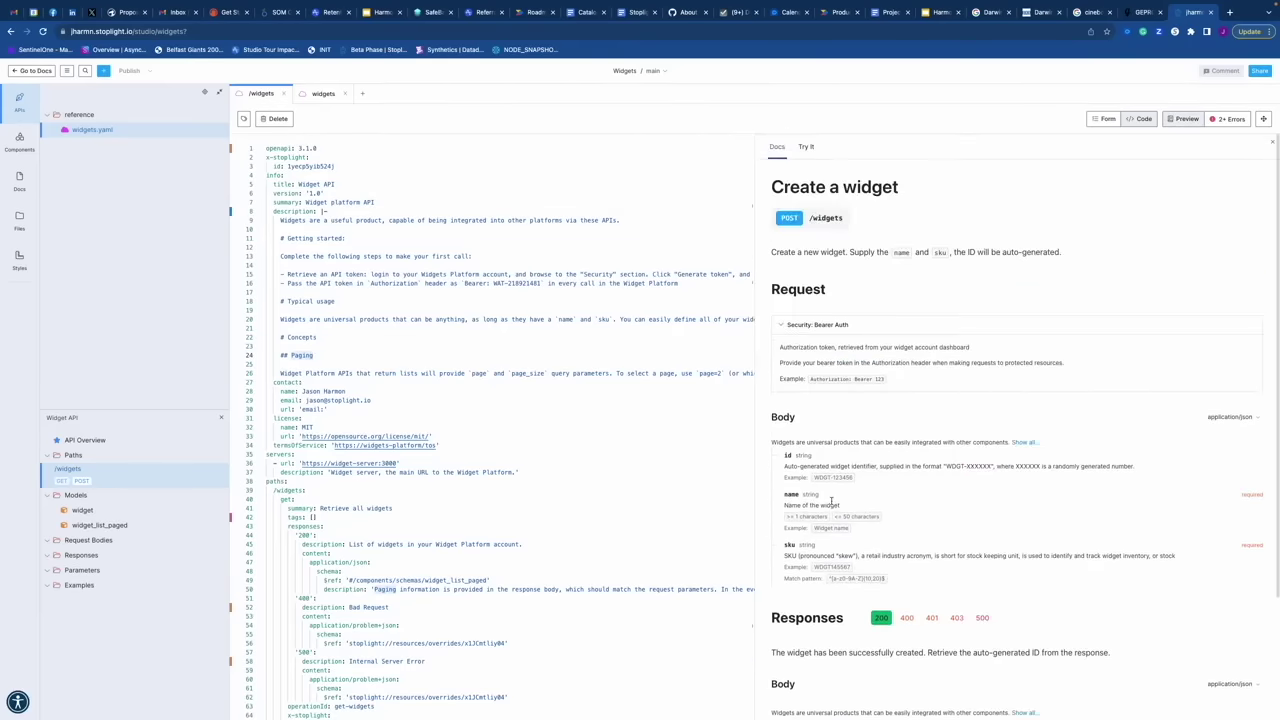
# Step: Open the API overview beside its source and compare the Typical usage and Concepts headings with the rendered preview
pyautogui.click(324, 92)
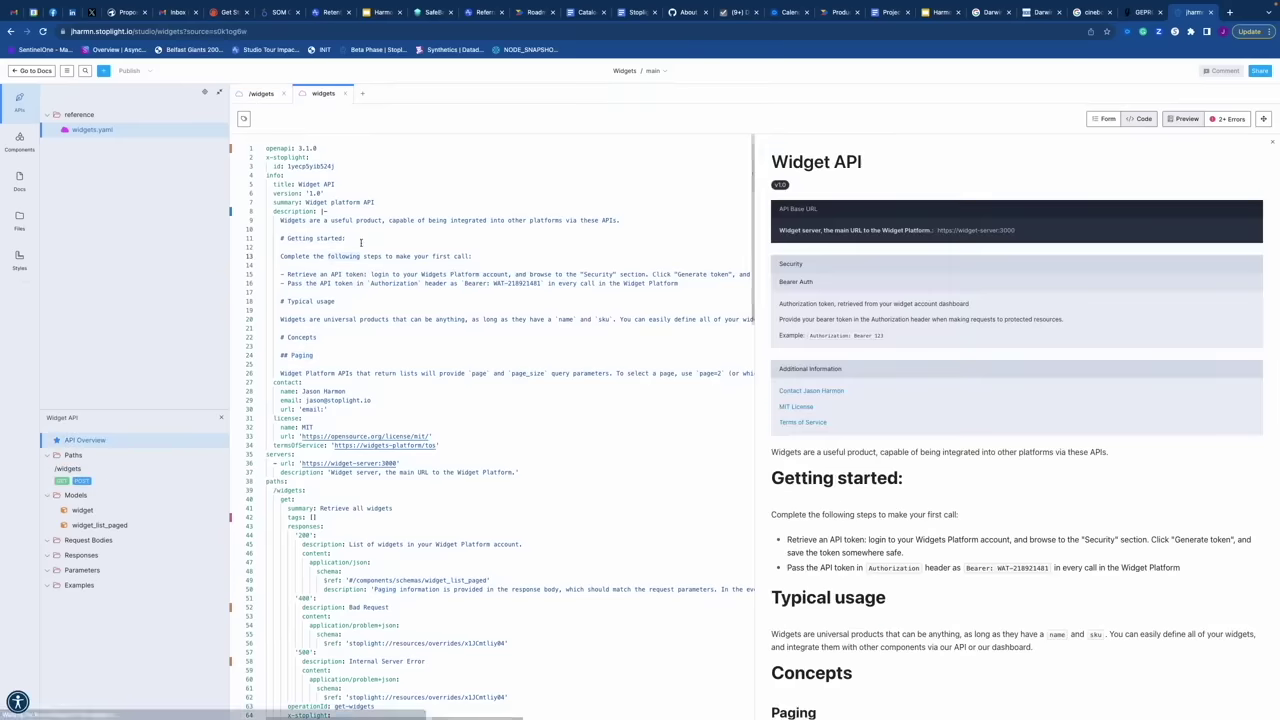
pyautogui.click(1172, 121)
pyautogui.click(1172, 121)
pyautogui.scroll(-1, 982, 482)
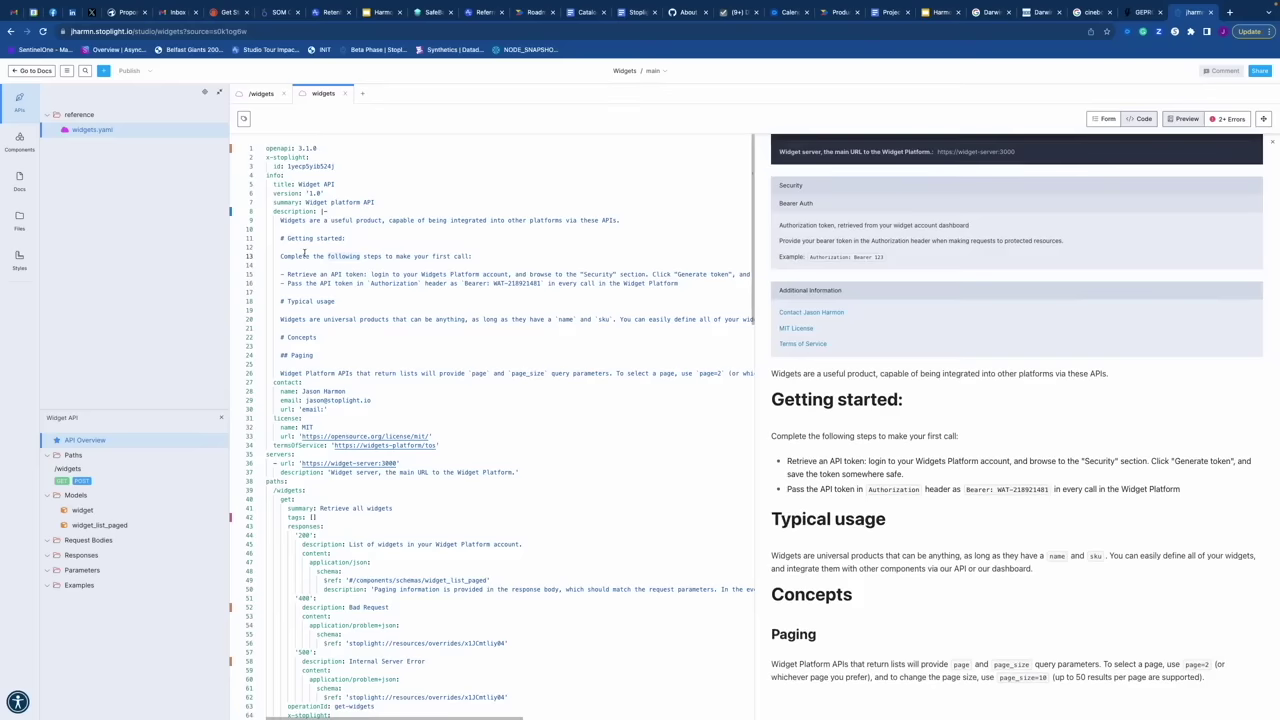
pyautogui.click(313, 302)
pyautogui.click(316, 337)
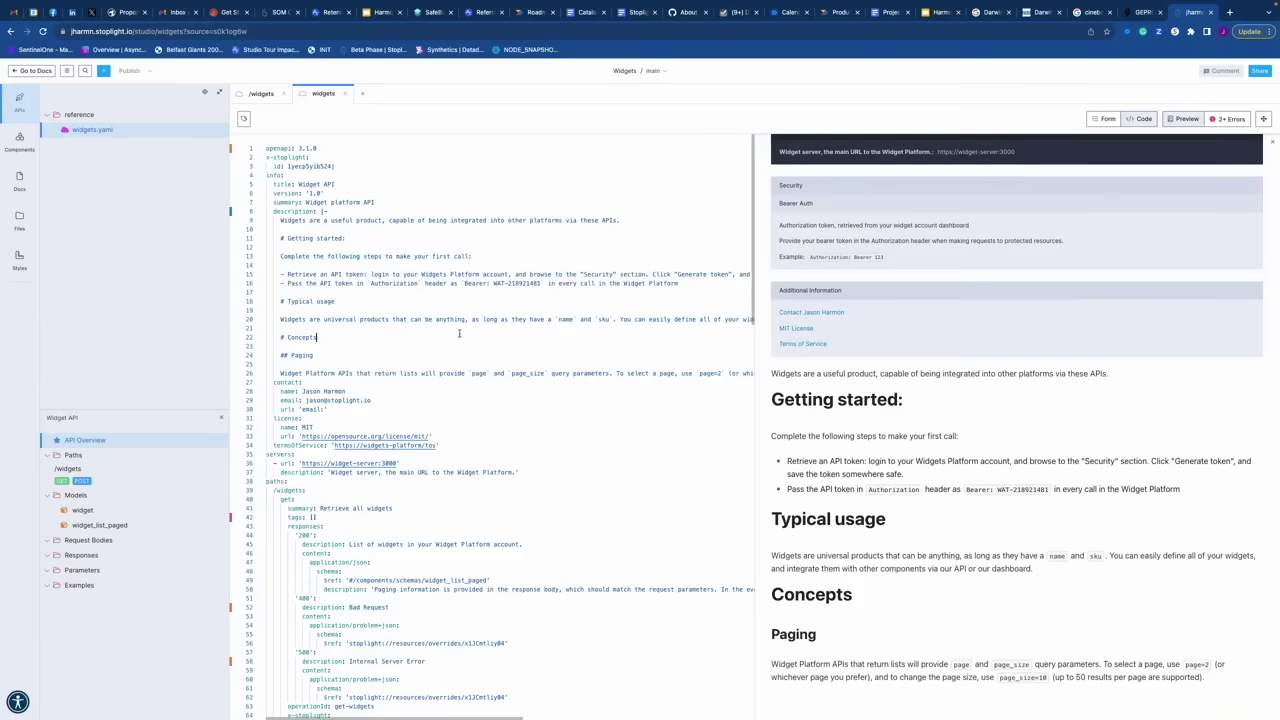
# Step: View the Create a widget operation in the published docs and return to its form in the editor
pyautogui.click(1103, 119)
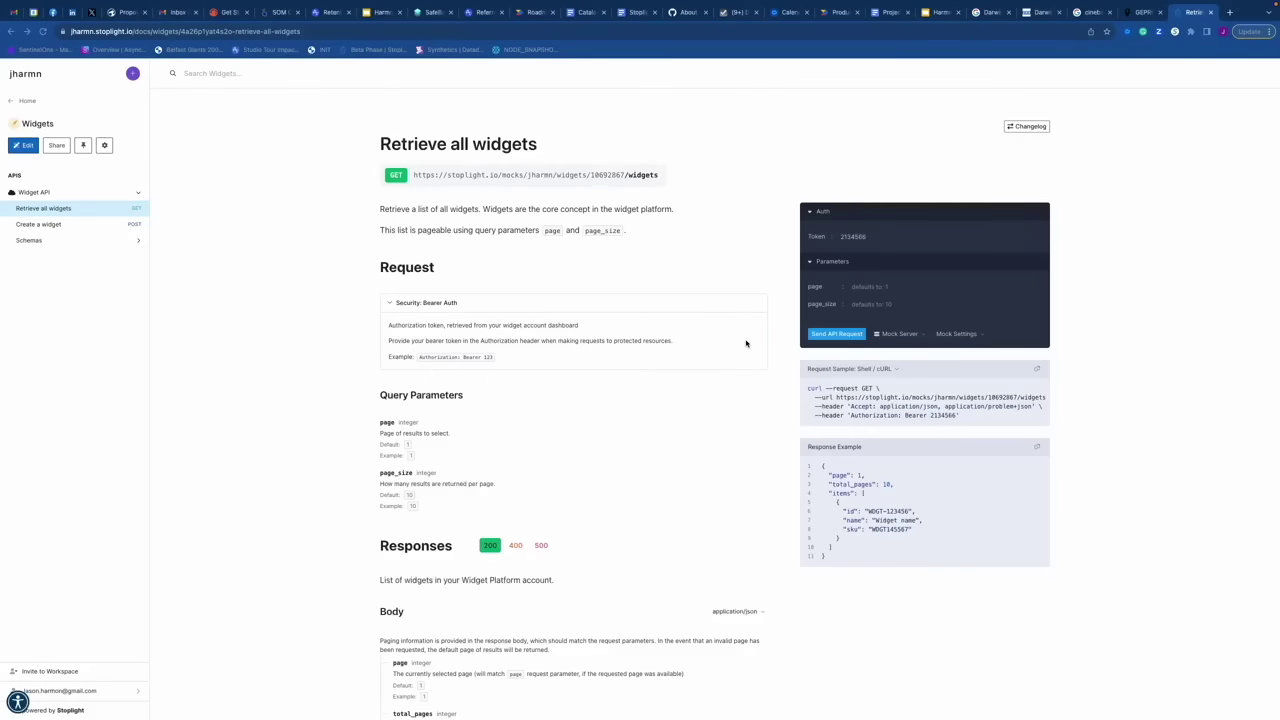
pyautogui.click(118, 224)
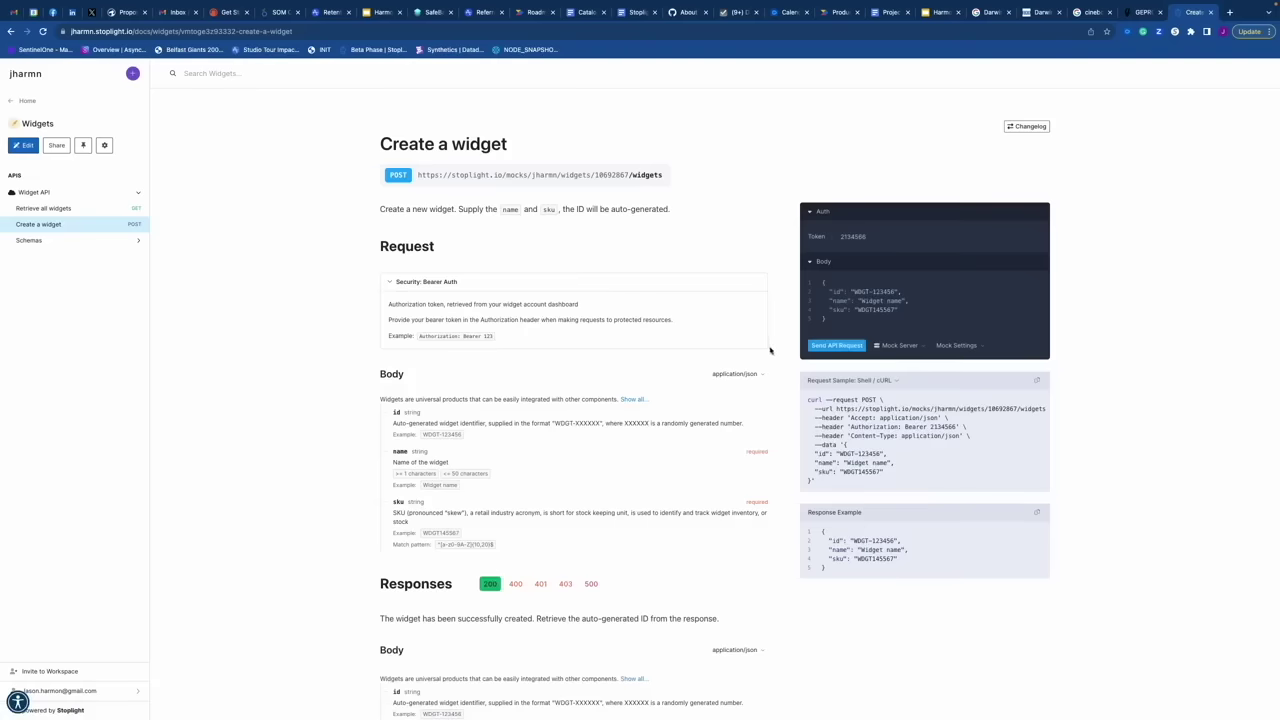
pyautogui.click(24, 145)
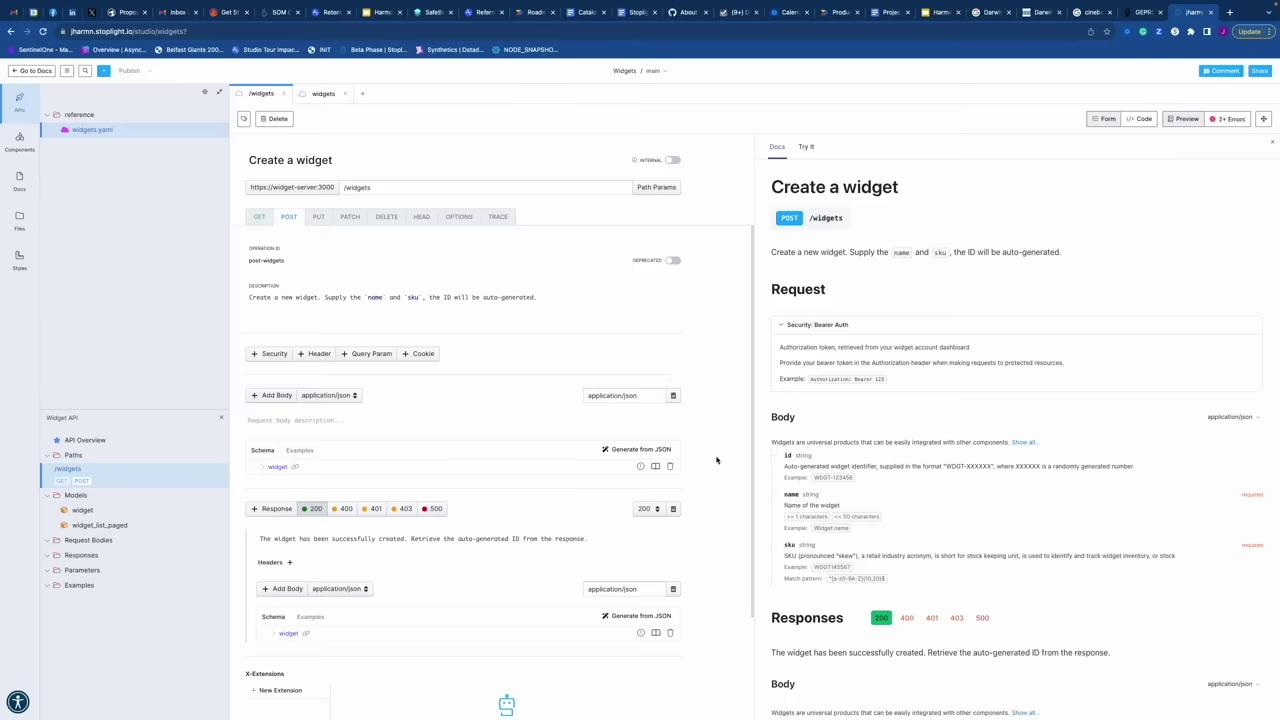
# Step: Show the source code of the /widgets path without the preview
pyautogui.click(1141, 120)
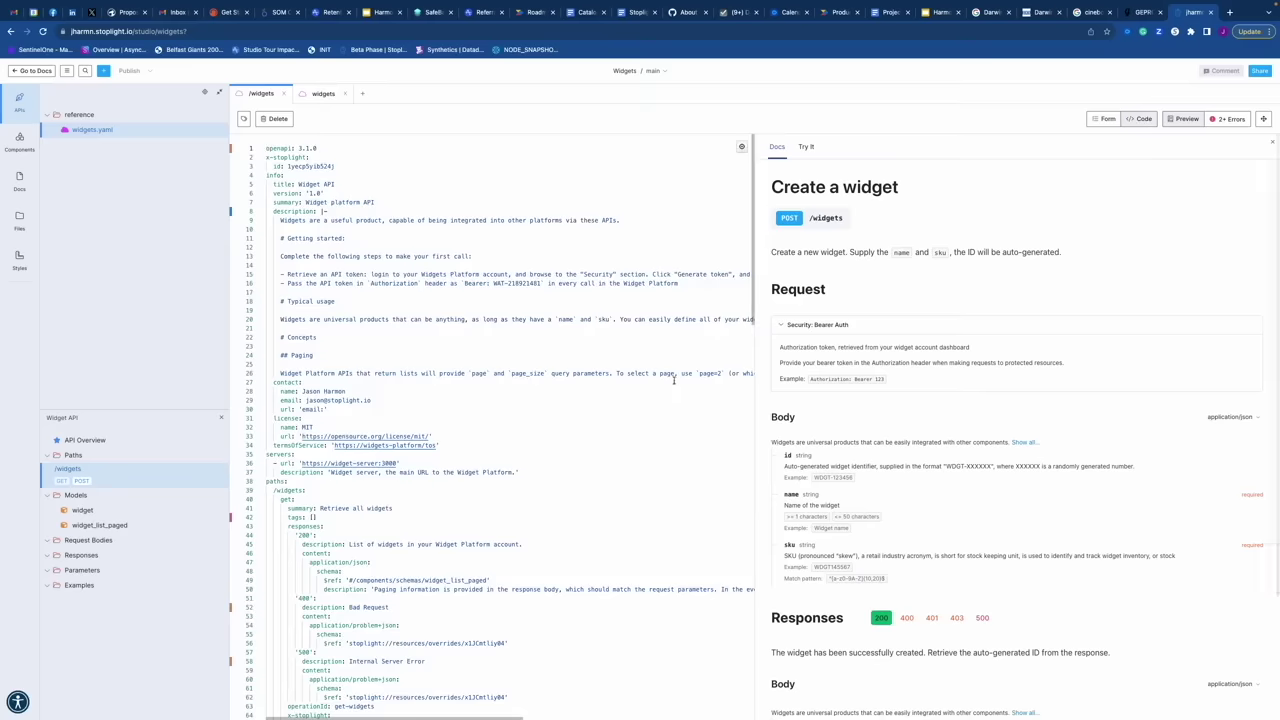
pyautogui.scroll(-5, 391, 403)
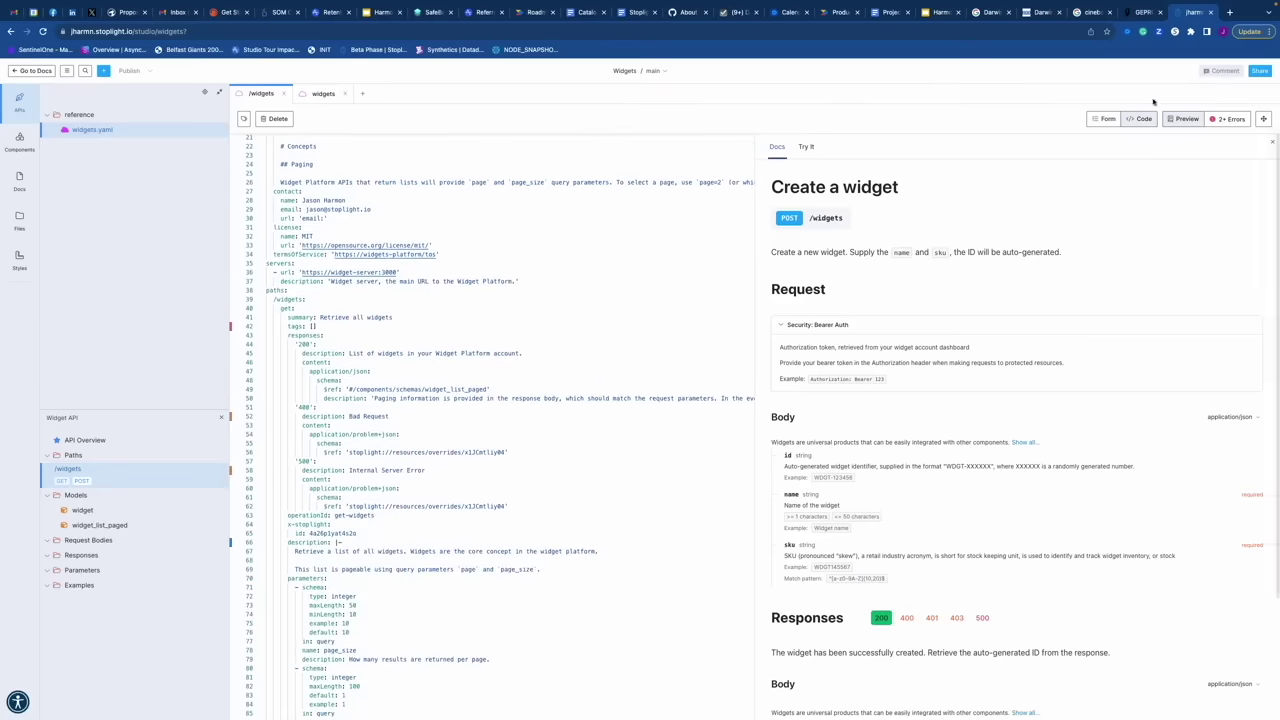
pyautogui.click(1183, 119)
pyautogui.scroll(5, 590, 320)
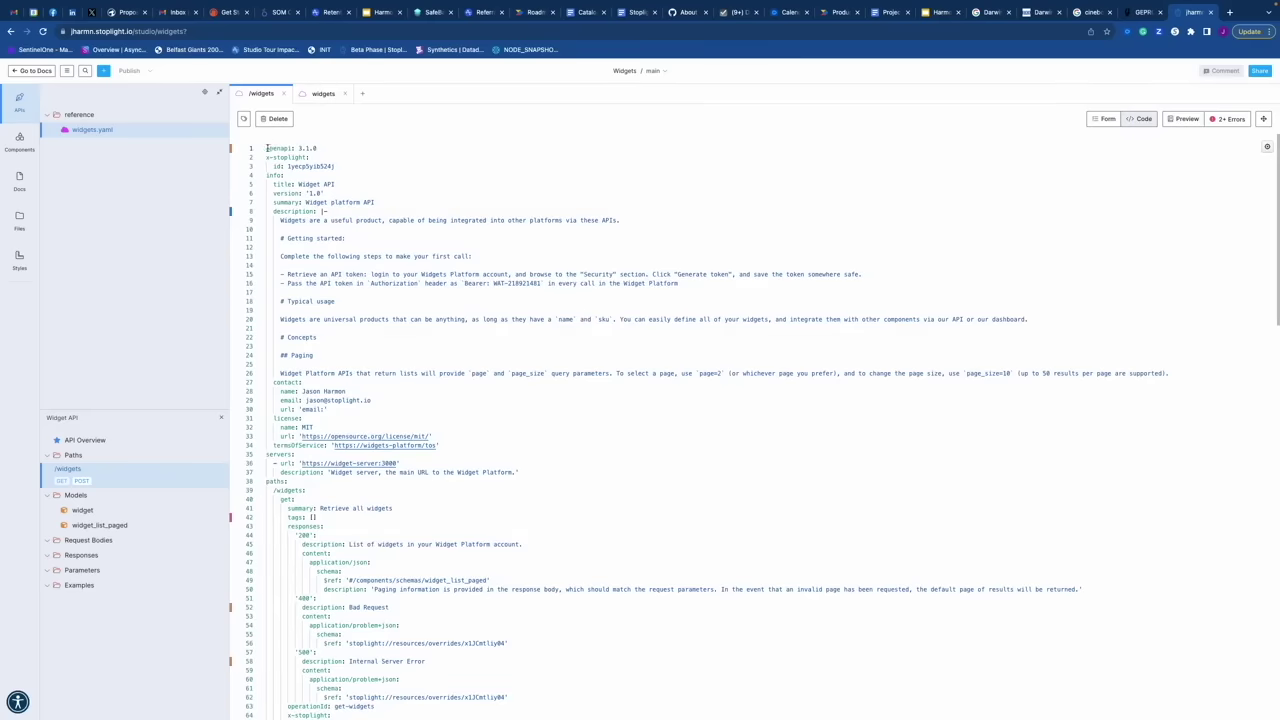
# Step: Examine the openapi version line and the info section with its Markdown description
pyautogui.moveTo(266, 148); pyautogui.dragTo(329, 148)
pyautogui.moveTo(266, 176); pyautogui.dragTo(1030, 320)
pyautogui.click(455, 381)
# Step: Examine the servers section and the paths section down to the get operation of /widgets
pyautogui.scroll(-5, 455, 381)
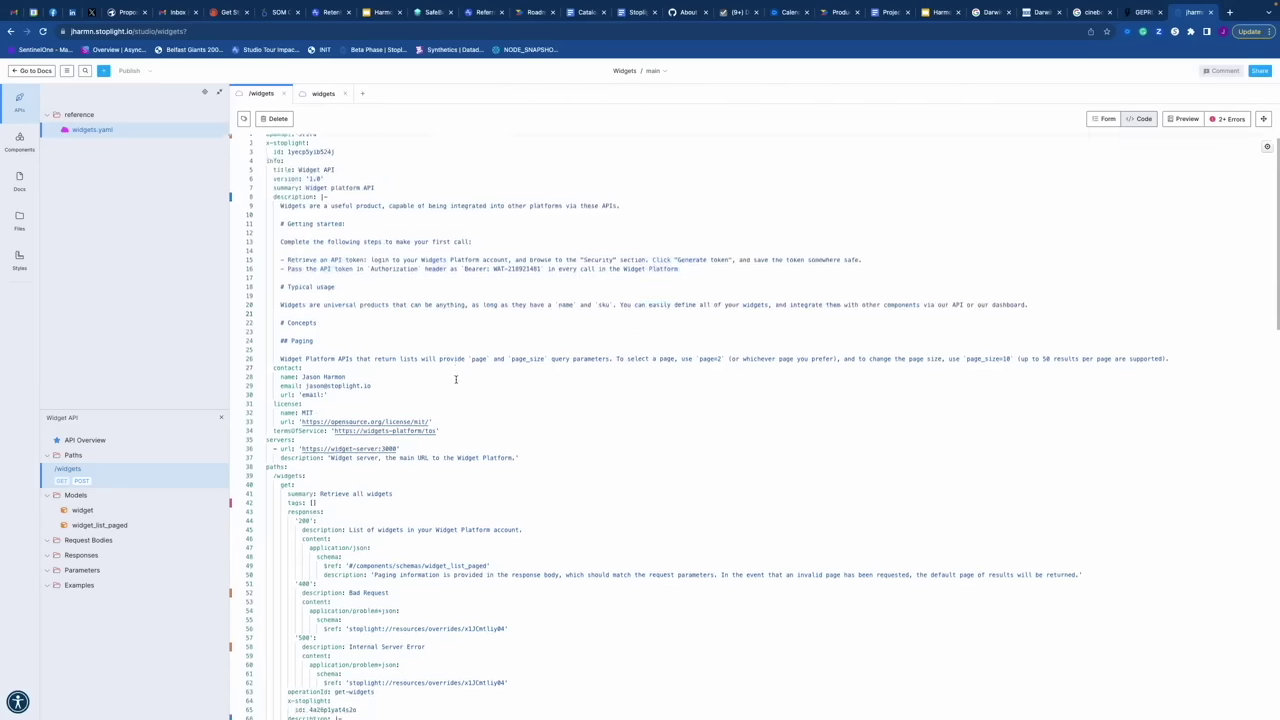
pyautogui.scroll(-2, 455, 379)
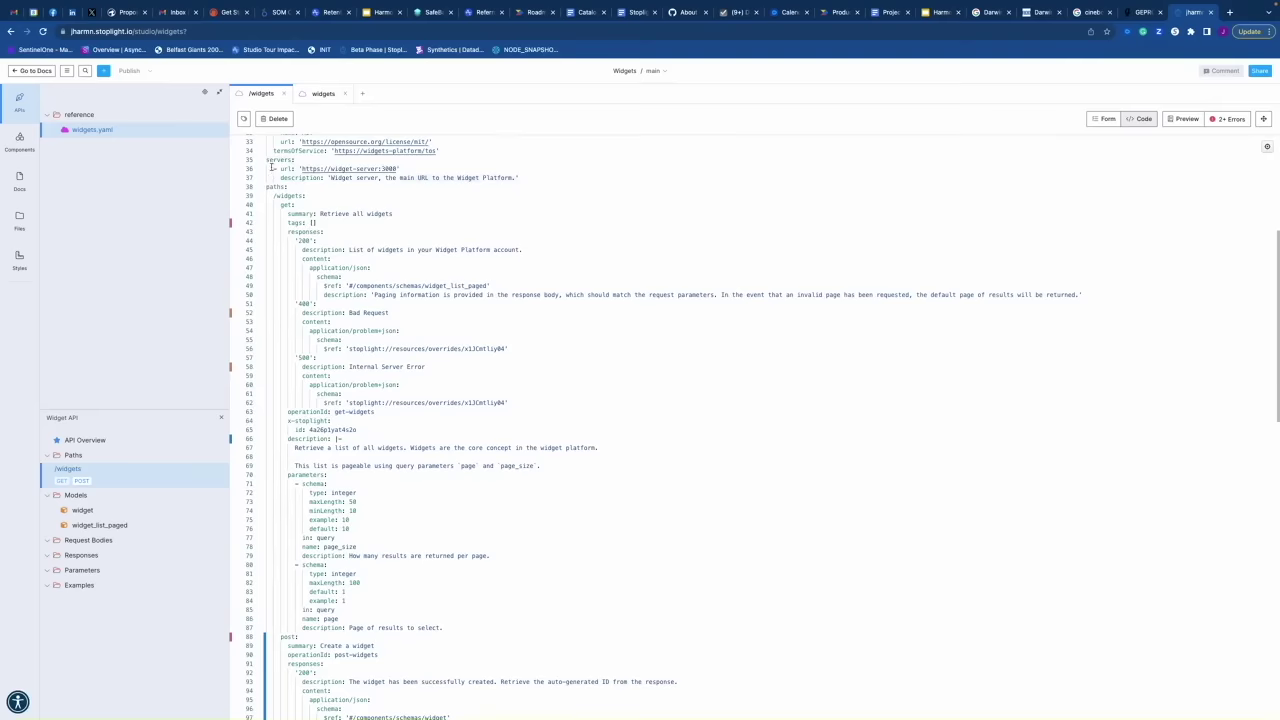
pyautogui.moveTo(267, 160); pyautogui.dragTo(521, 178)
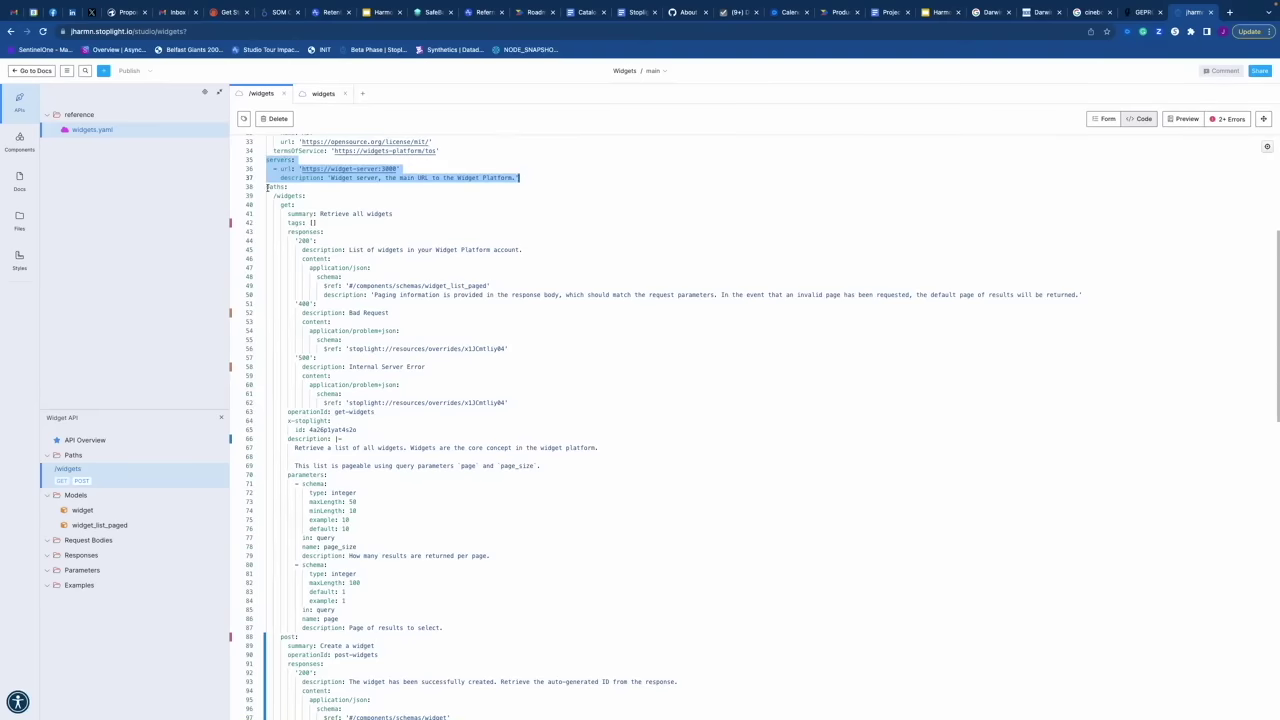
pyautogui.moveTo(267, 187); pyautogui.dragTo(368, 302)
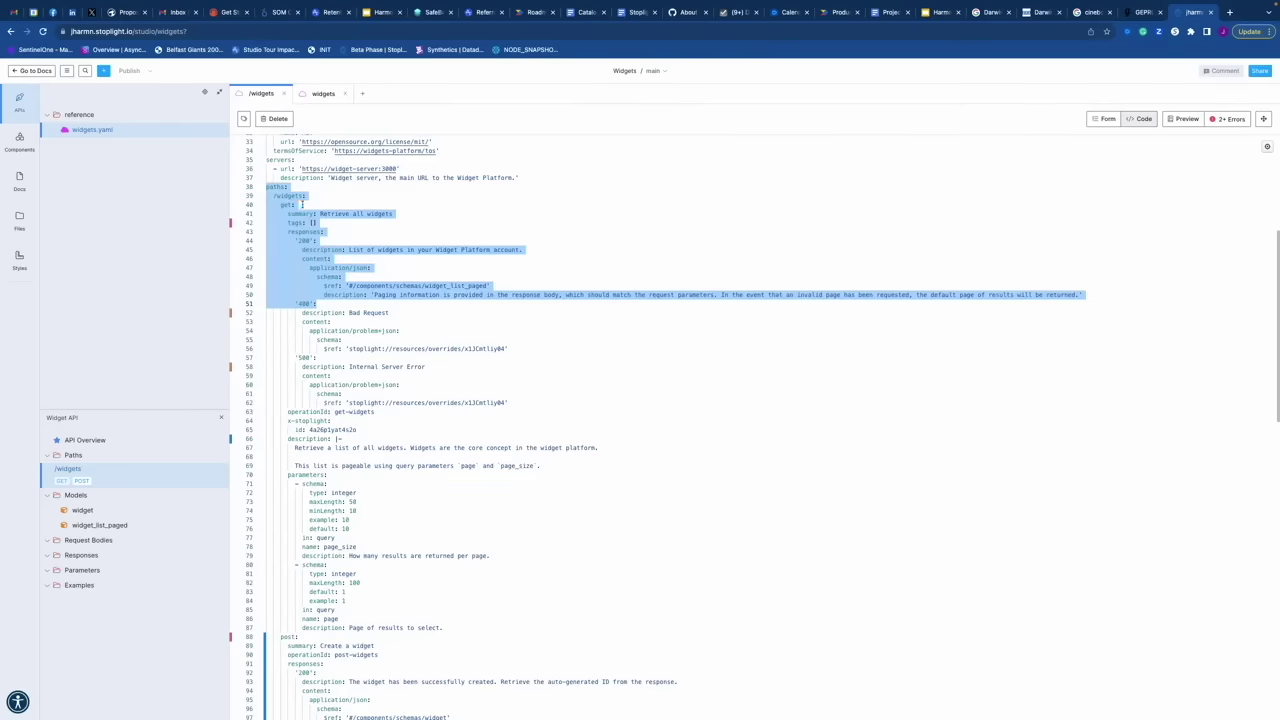
pyautogui.click(292, 183)
pyautogui.moveTo(273, 196); pyautogui.dragTo(300, 205)
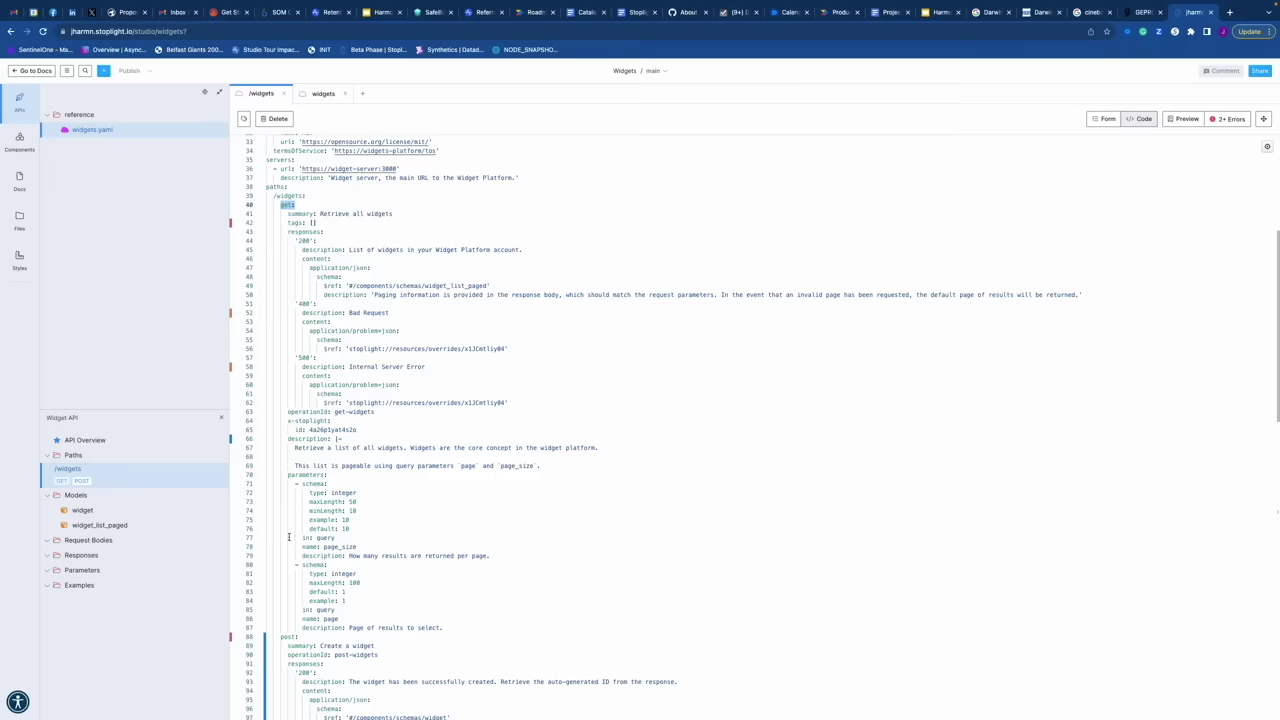
# Step: Locate the post operation under /widgets and examine the get operation's summary and responses
pyautogui.scroll(-5, 286, 438)
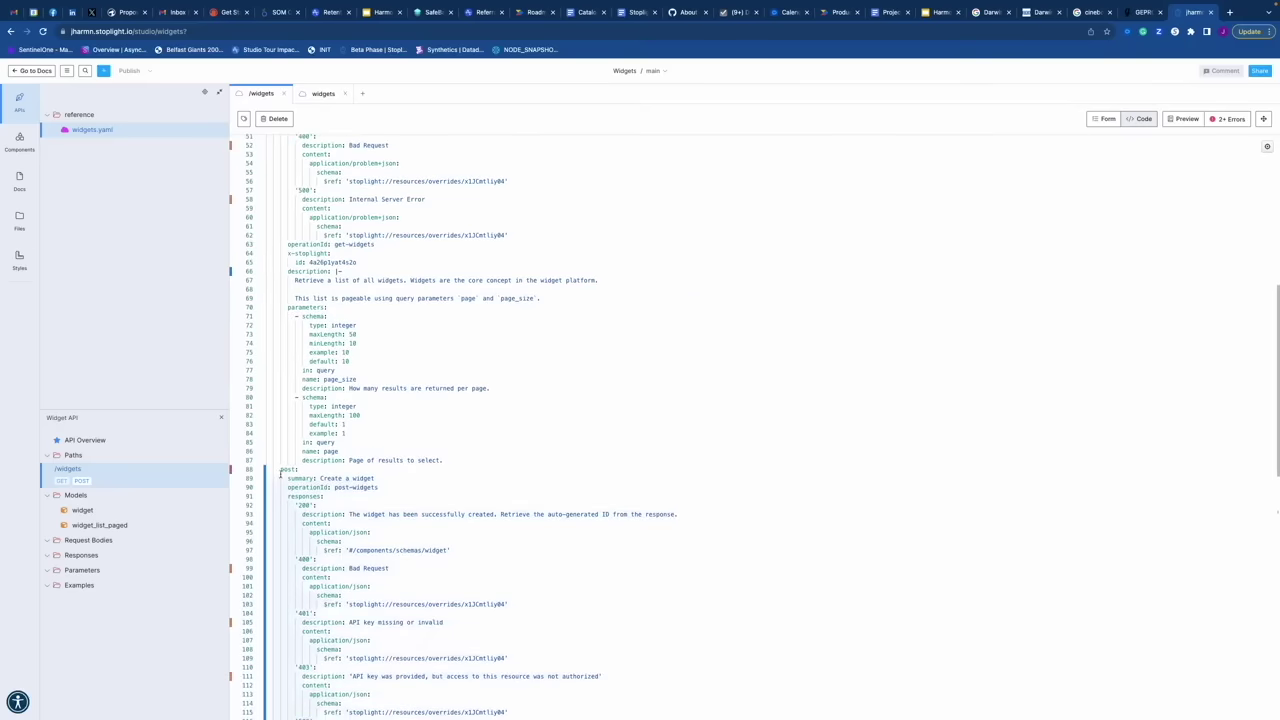
pyautogui.moveTo(281, 469); pyautogui.dragTo(298, 469)
pyautogui.scroll(5, 296, 300)
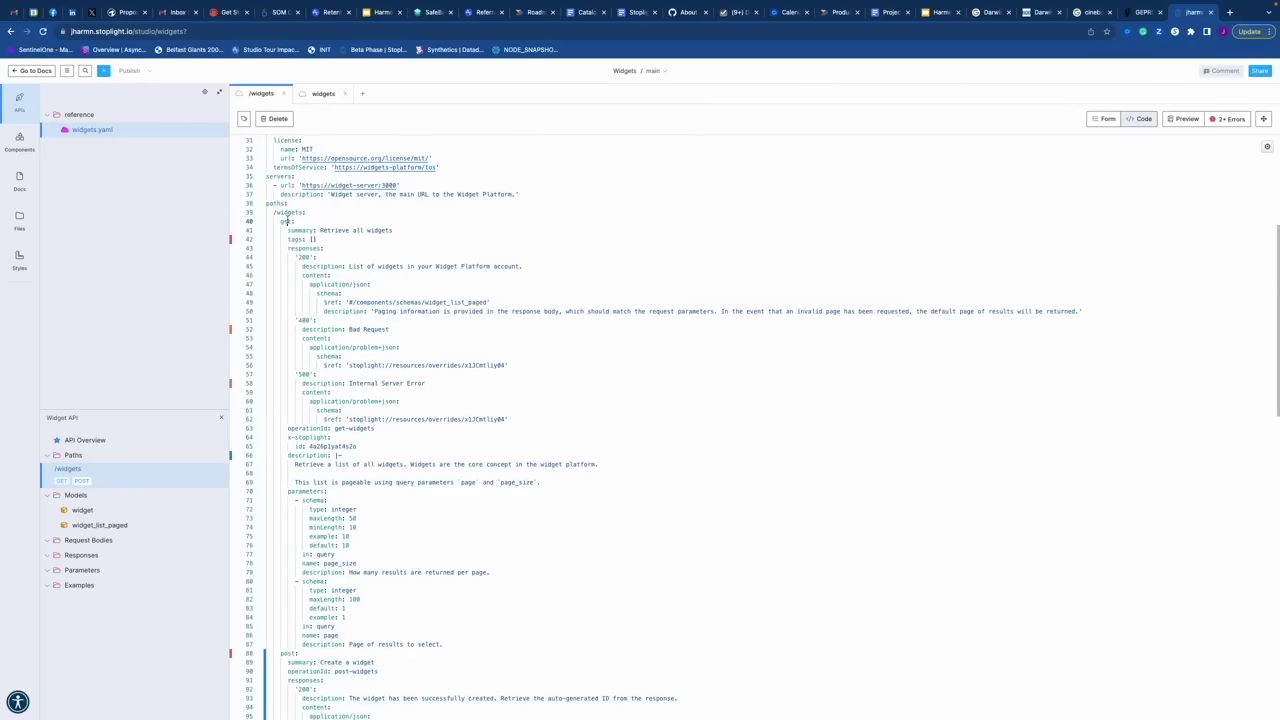
pyautogui.moveTo(281, 221); pyautogui.dragTo(392, 231)
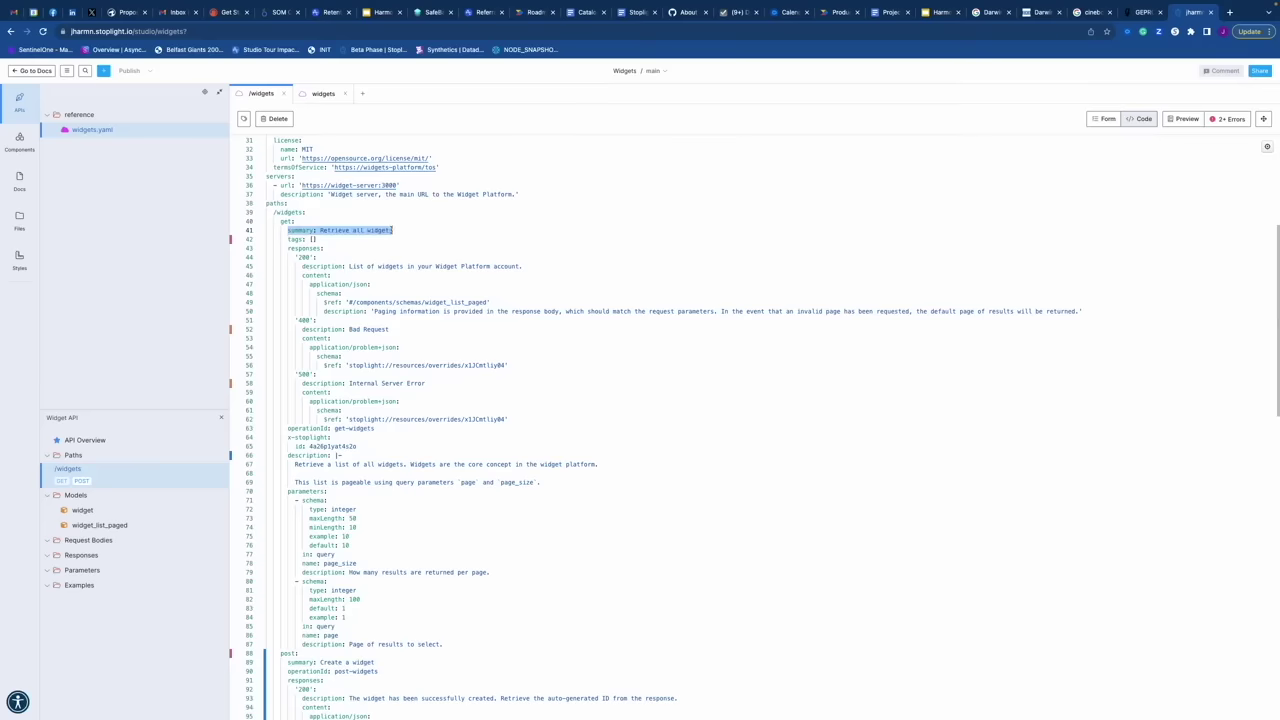
pyautogui.moveTo(288, 248); pyautogui.dragTo(302, 419)
pyautogui.click(302, 419)
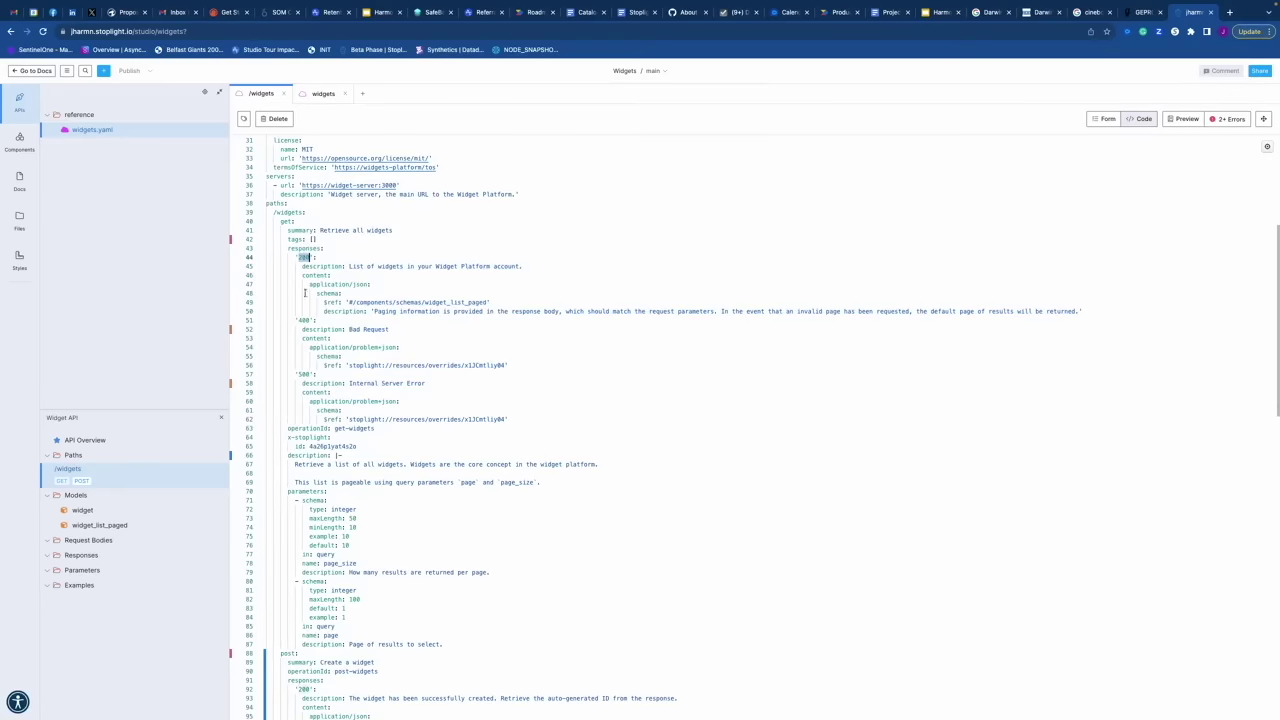
# Step: Examine the get operation's 200 response, from its description and application/json content to the widget_list_paged schema reference and paging description
pyautogui.doubleClick(306, 374)
pyautogui.doubleClick(312, 266)
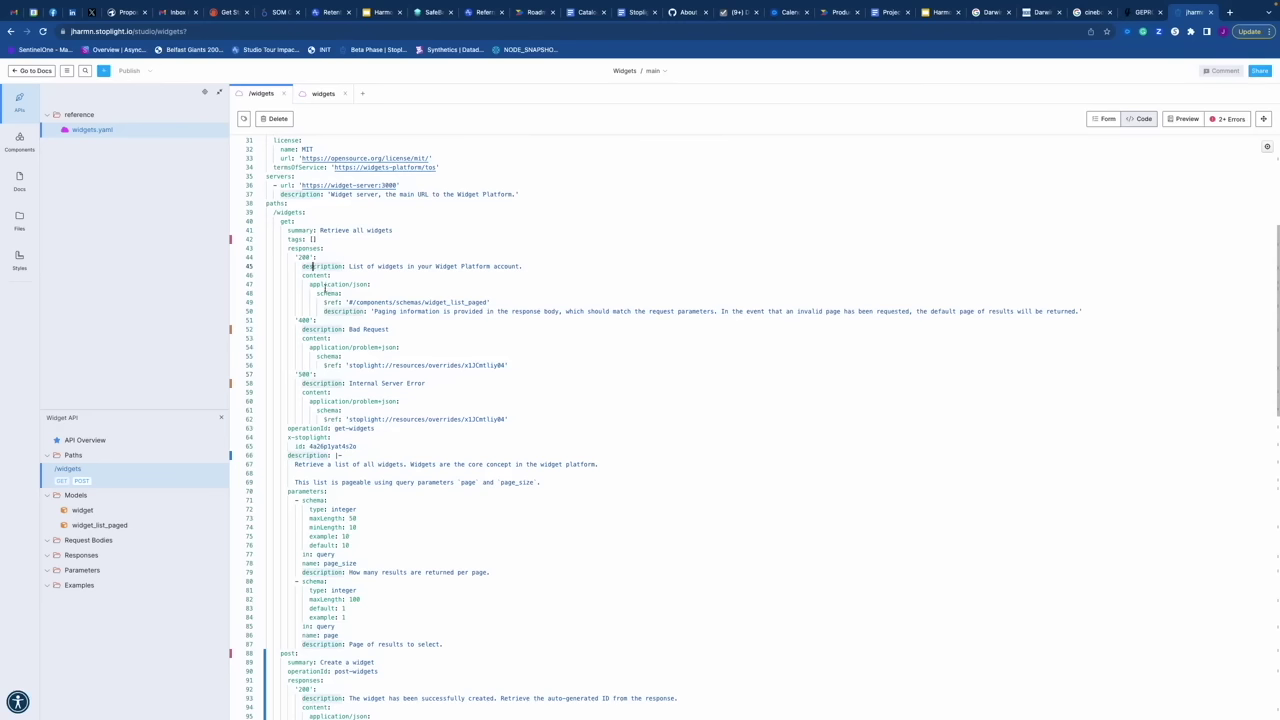
pyautogui.moveTo(309, 284)
pyautogui.mouseDown()
pyautogui.moveTo(366, 284)
pyautogui.moveTo(307, 284)
pyautogui.mouseUp()
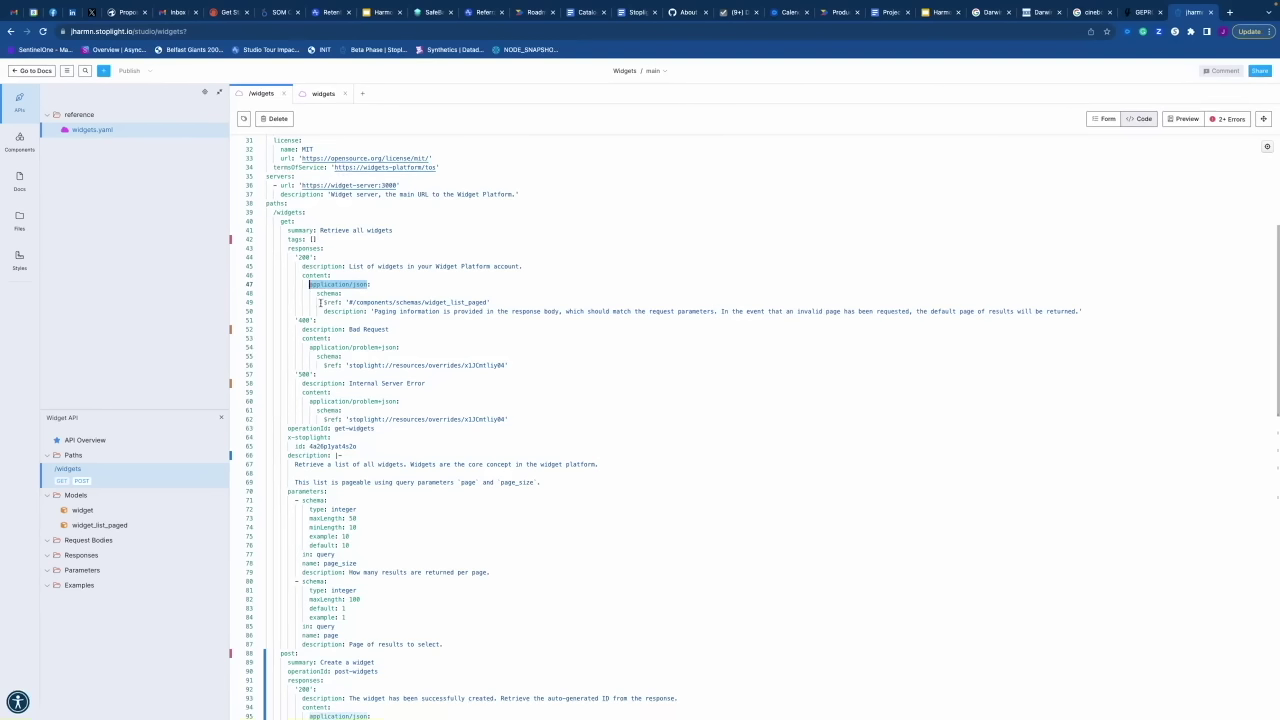
pyautogui.click(317, 293)
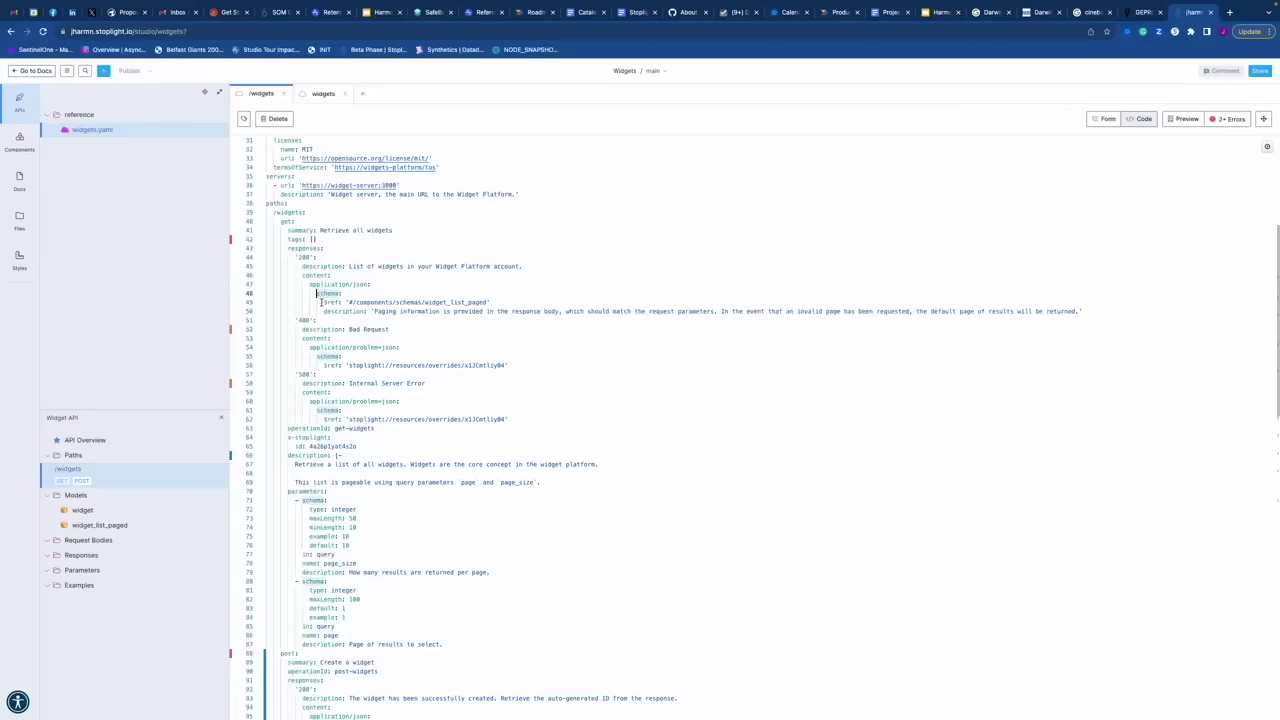
pyautogui.moveTo(324, 302); pyautogui.dragTo(513, 300)
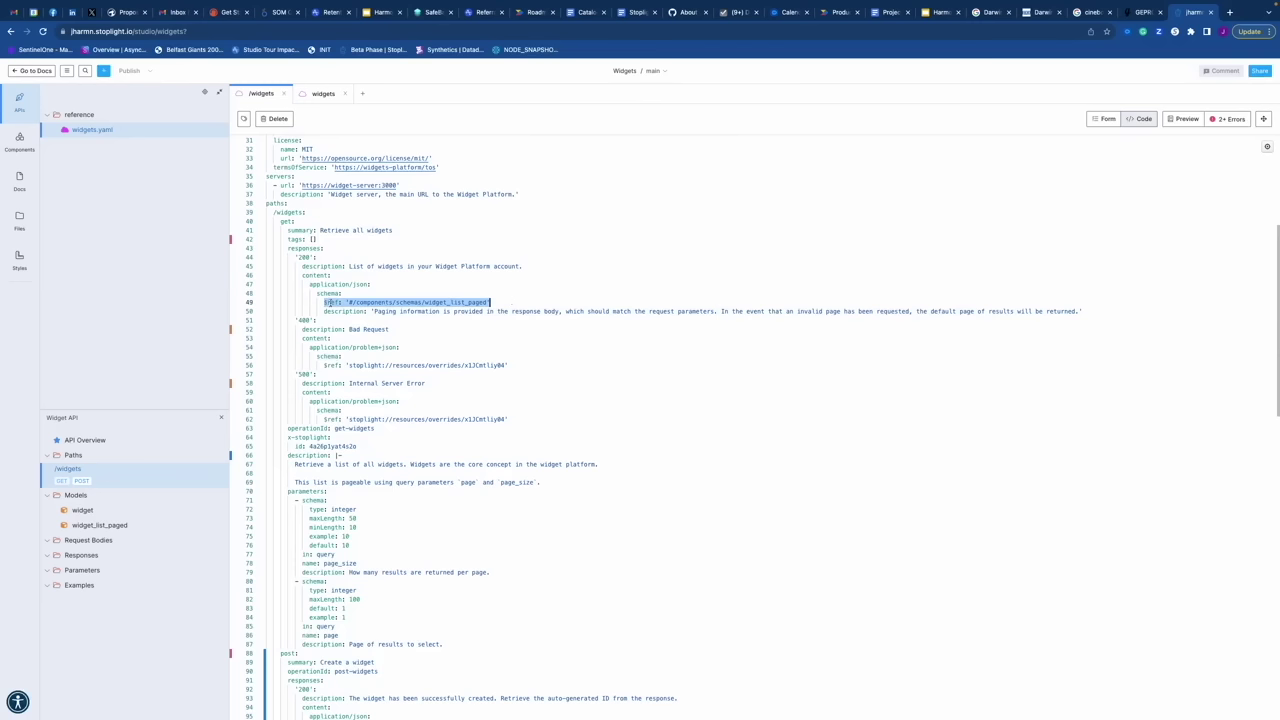
pyautogui.click(323, 302)
pyautogui.moveTo(323, 302); pyautogui.dragTo(470, 302)
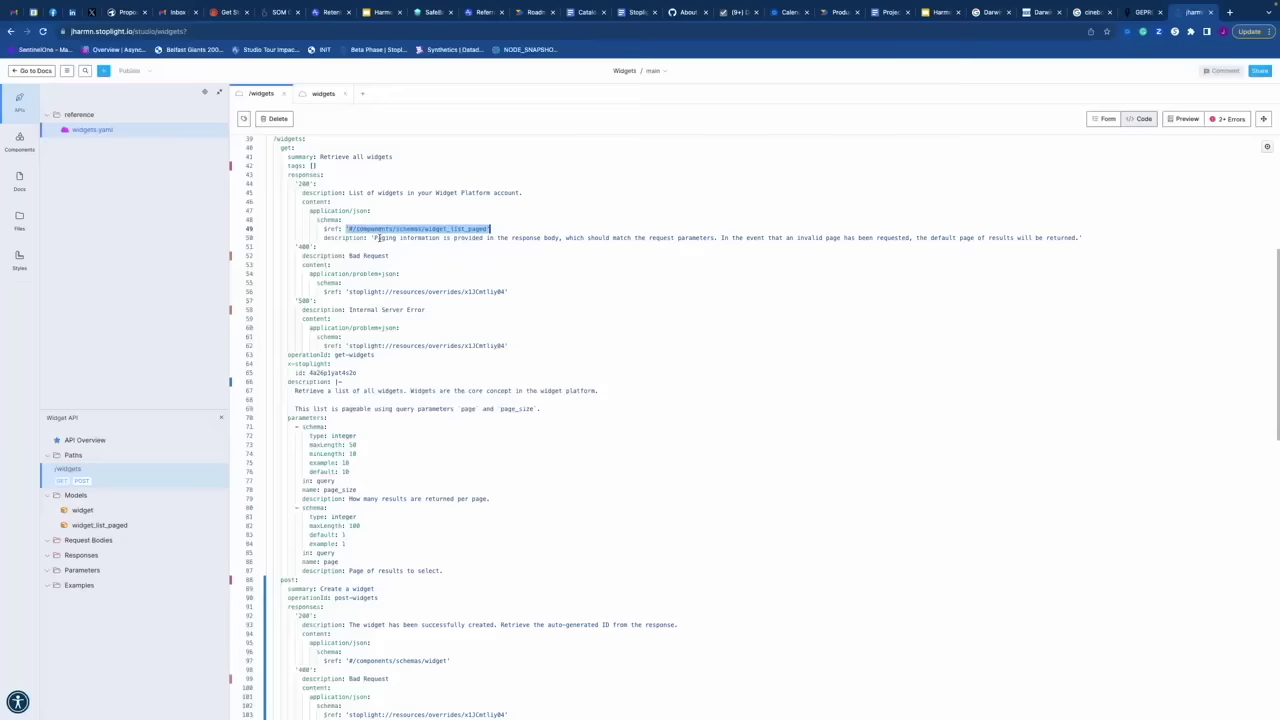
pyautogui.moveTo(374, 237); pyautogui.dragTo(428, 237)
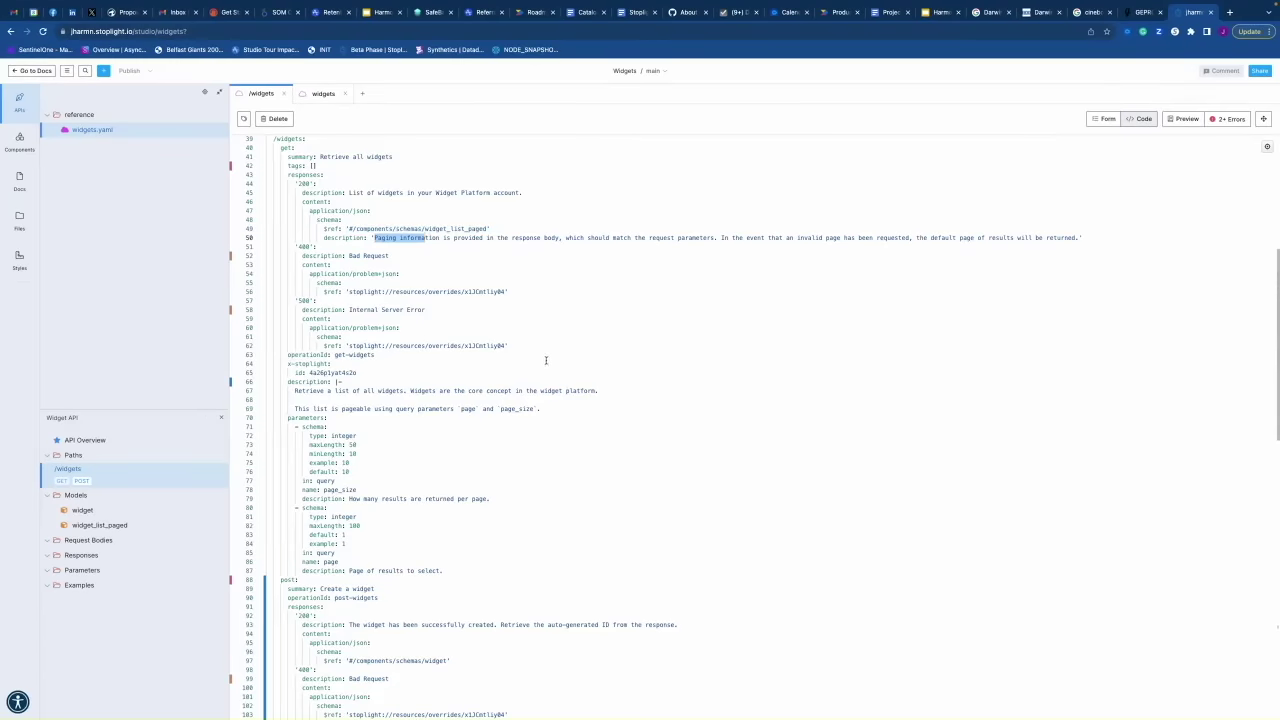
# Step: Compare the schema references in the get operation's 400 and 500 responses with the widget_list_paged reference in its 200 response
pyautogui.scroll(10, 441, 378)
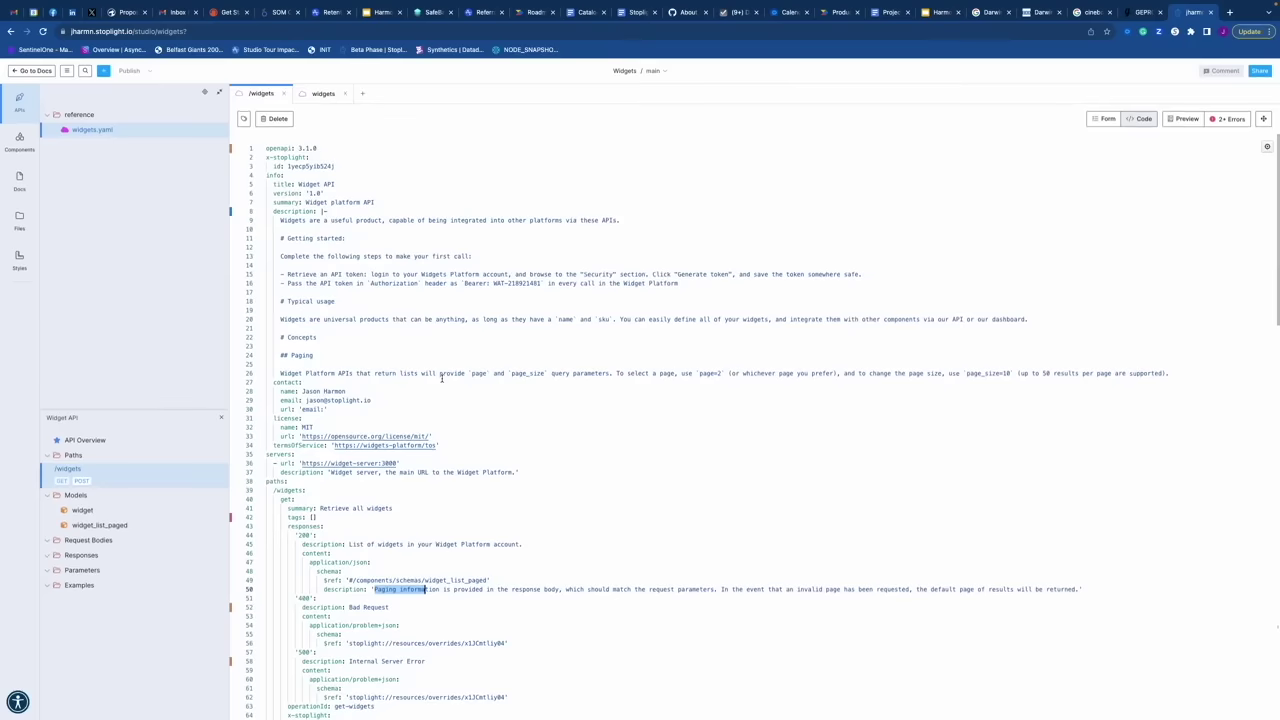
pyautogui.click(480, 507)
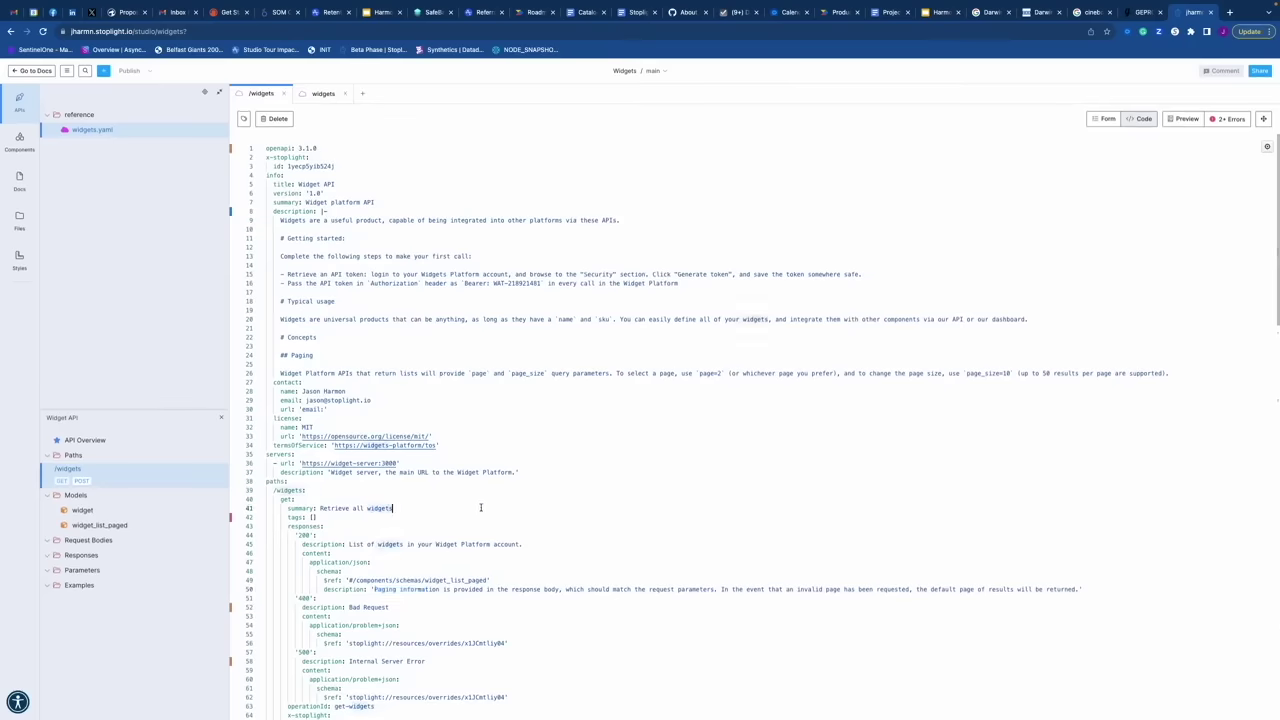
pyautogui.scroll(-6, 480, 507)
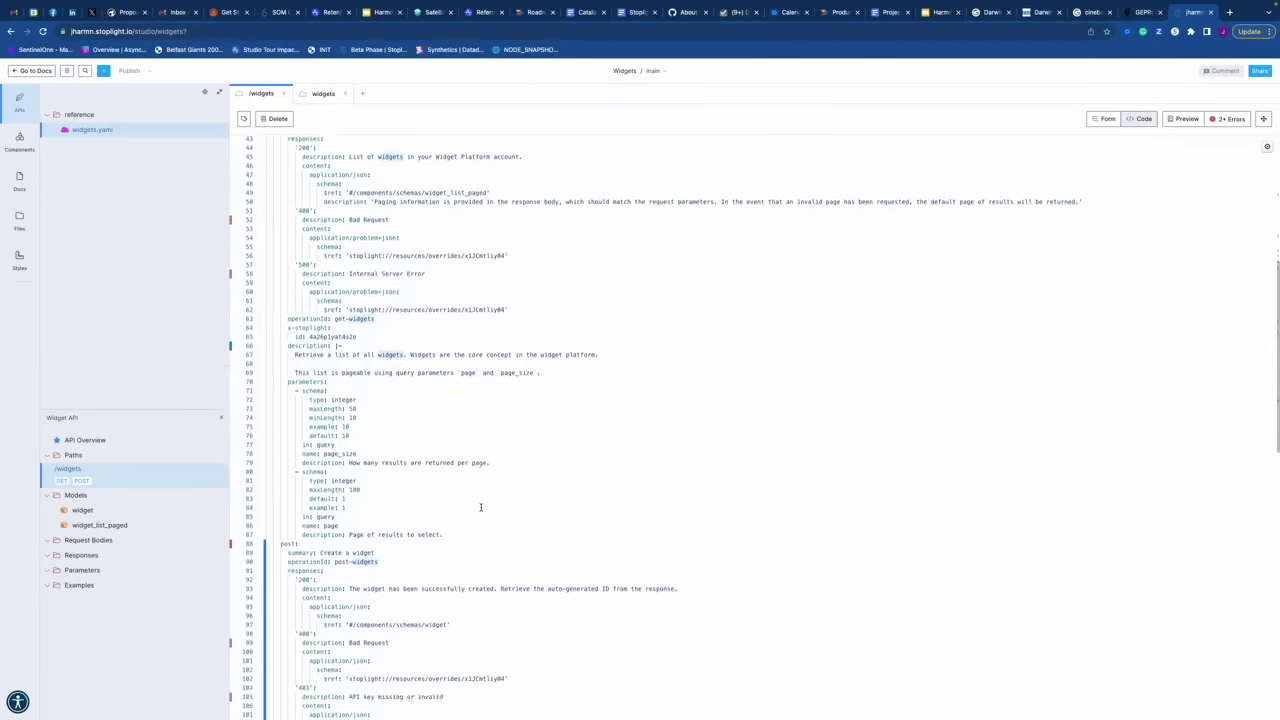
pyautogui.scroll(-3, 480, 507)
pyautogui.scroll(2, 480, 507)
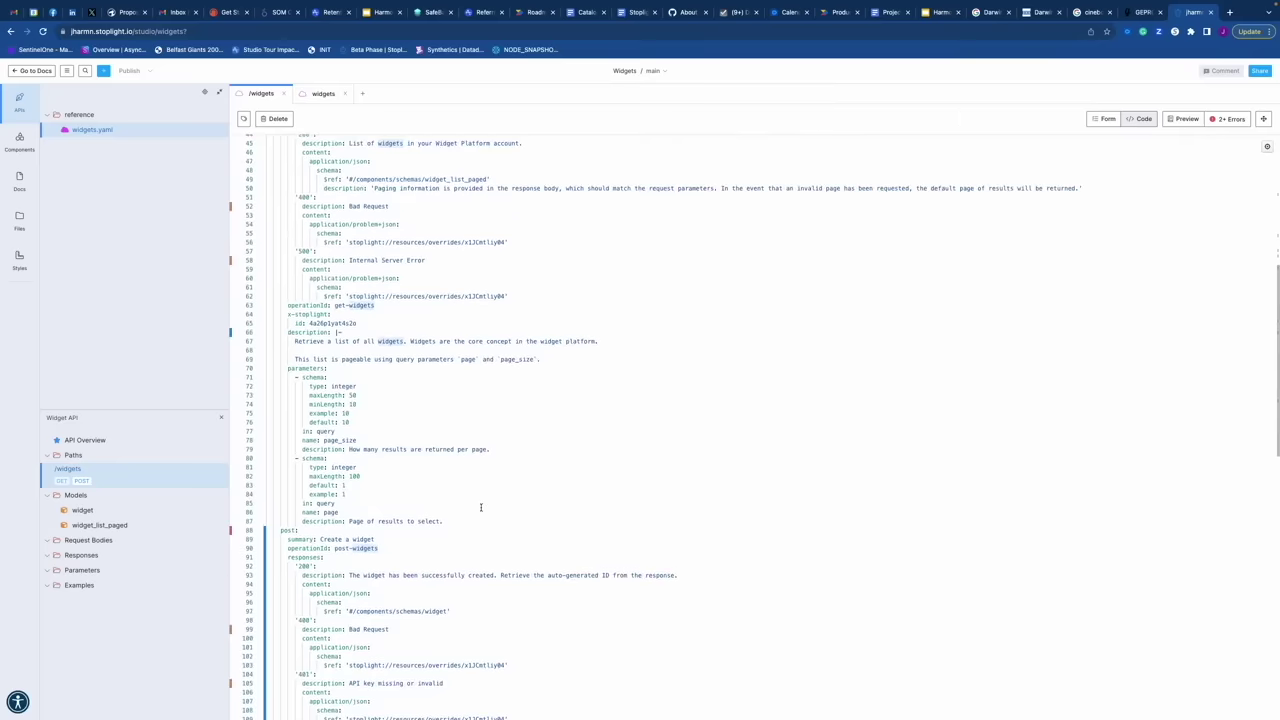
pyautogui.moveTo(349, 296); pyautogui.dragTo(480, 297)
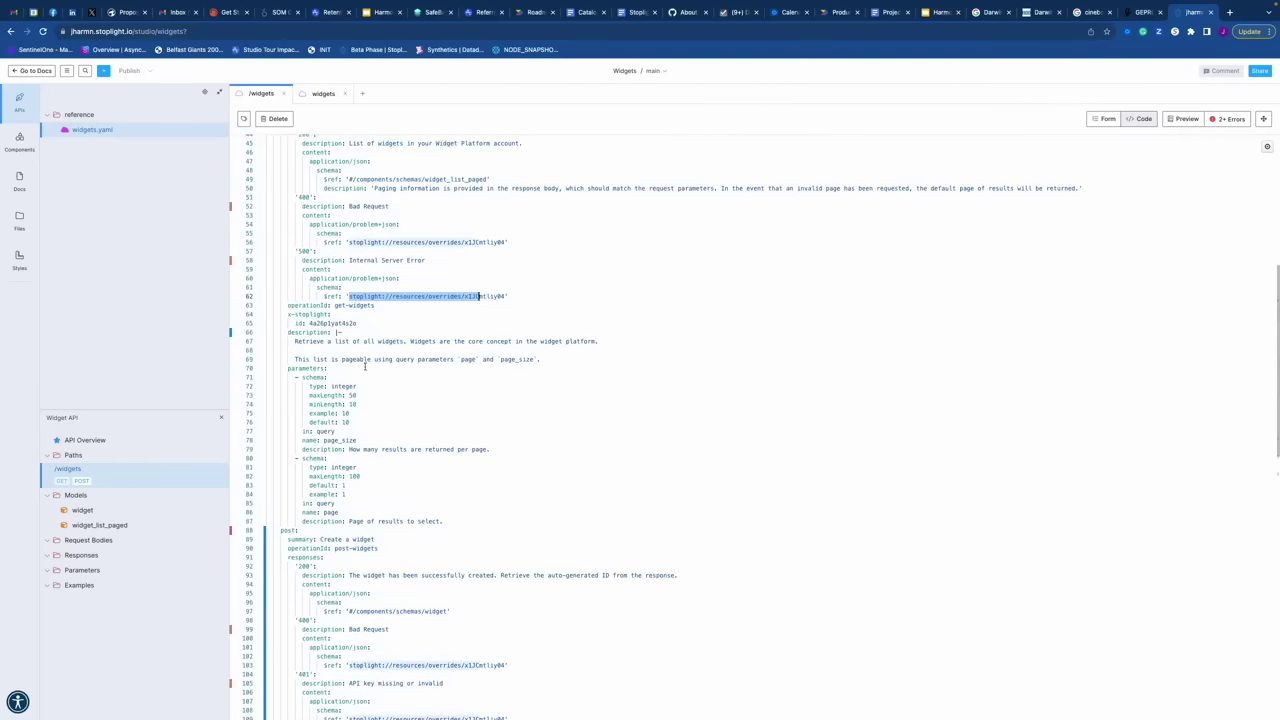
pyautogui.click(387, 315)
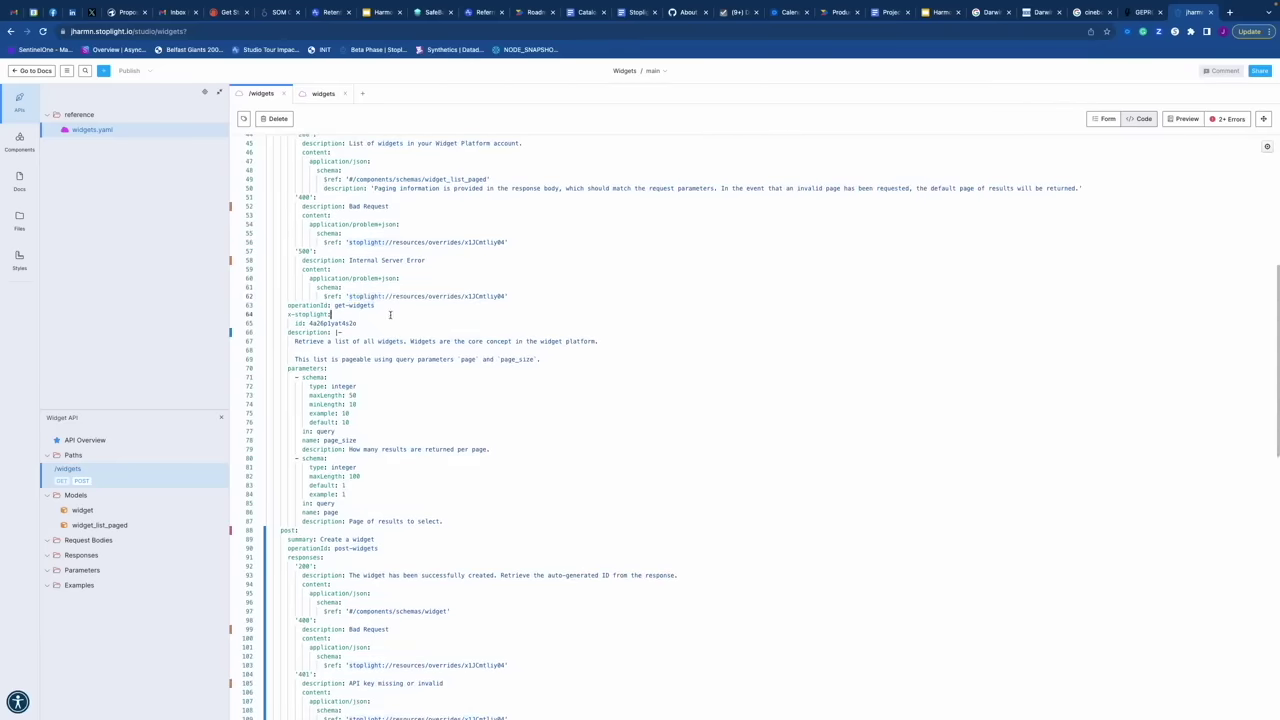
pyautogui.scroll(2, 385, 315)
pyautogui.moveTo(345, 325); pyautogui.dragTo(506, 325)
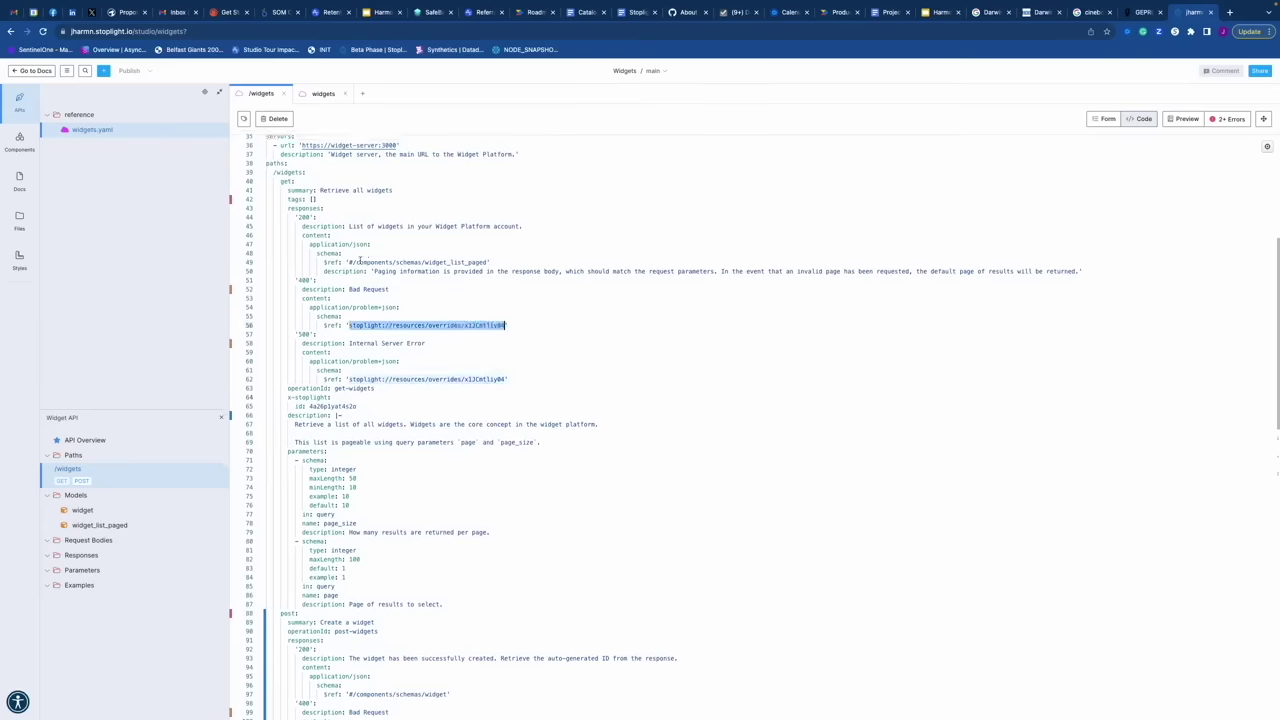
pyautogui.moveTo(348, 262); pyautogui.dragTo(492, 261)
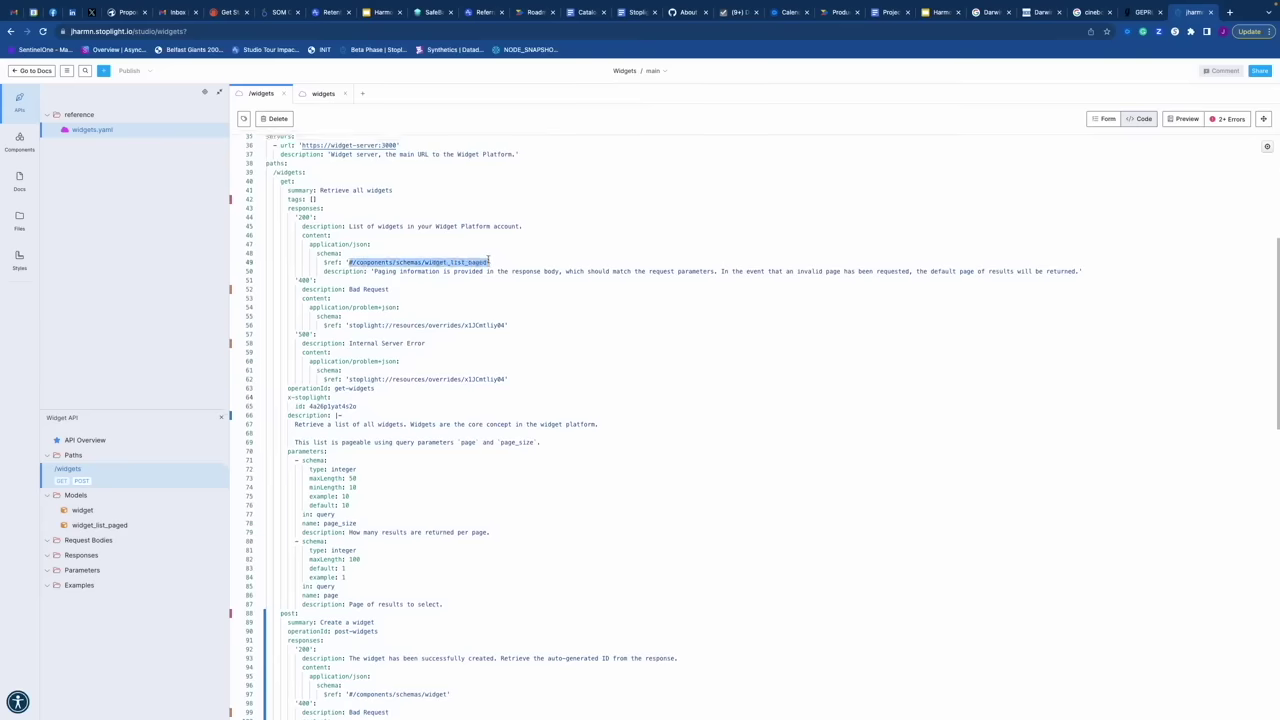
# Step: Locate the components section and examine where its widget and widget_list_paged schemas are defined
pyautogui.scroll(-20, 486, 344)
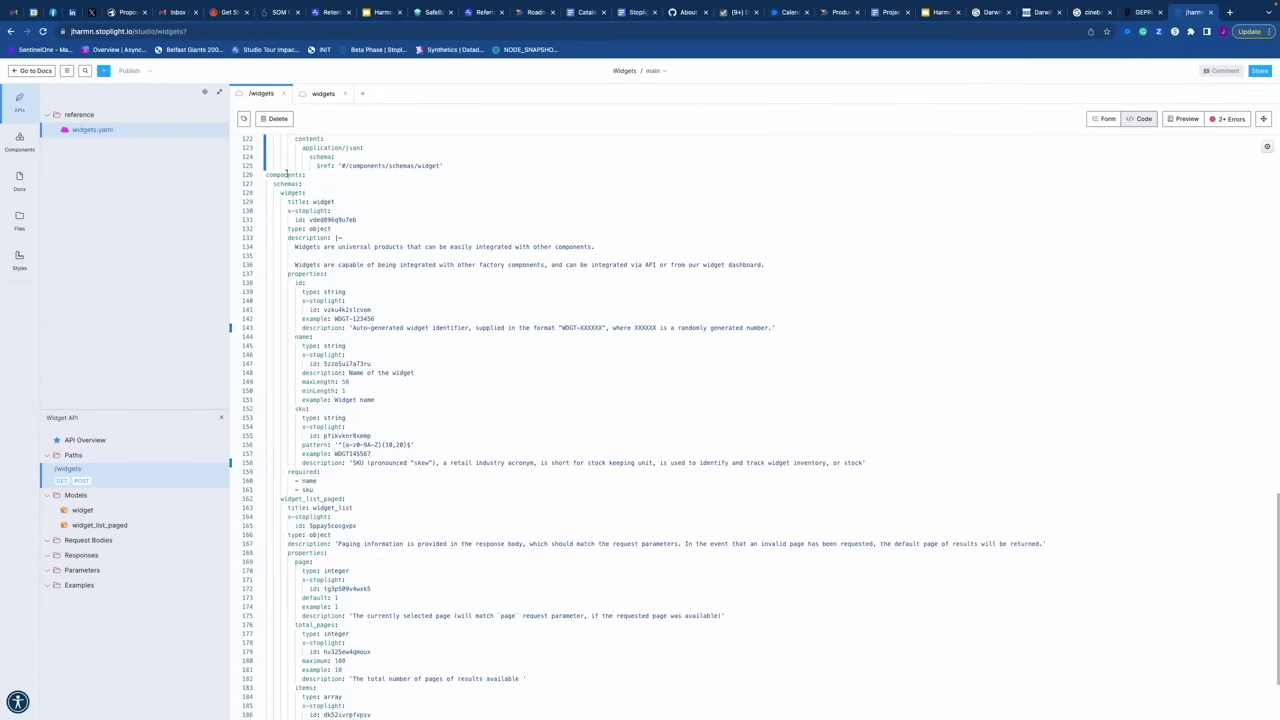
pyautogui.click(287, 174)
pyautogui.click(281, 184)
pyautogui.moveTo(282, 192); pyautogui.dragTo(343, 428)
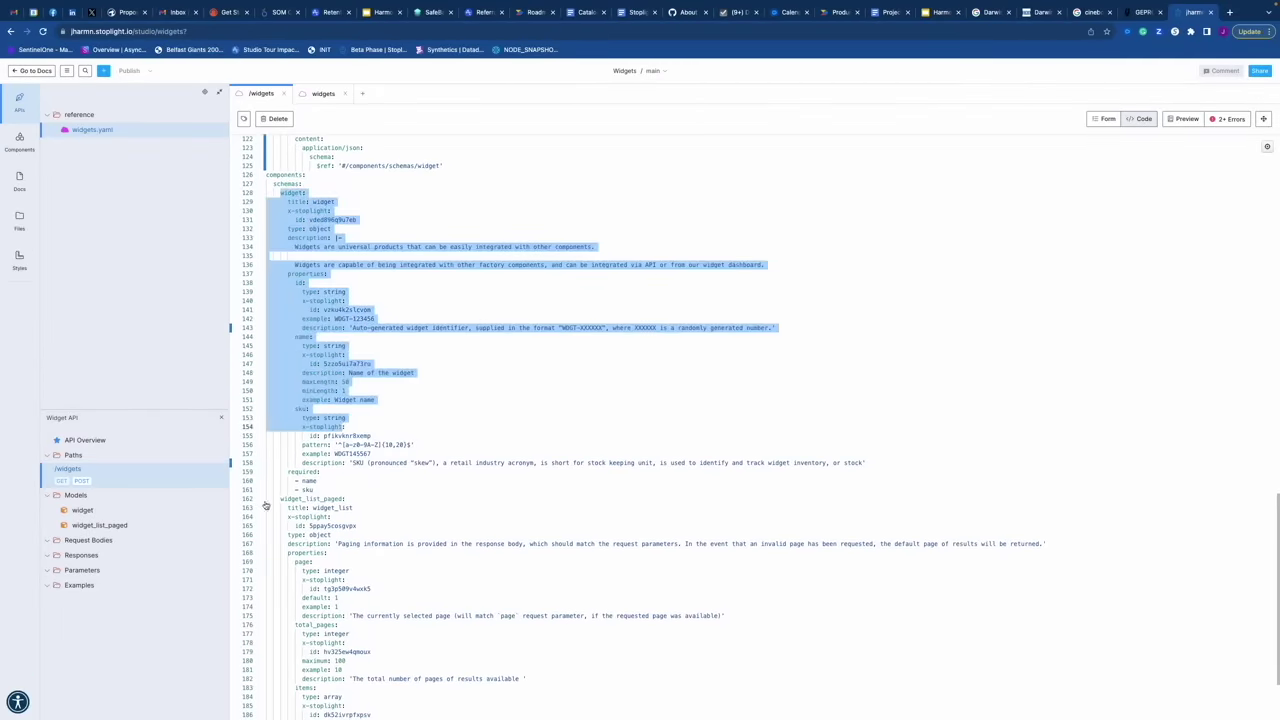
pyautogui.moveTo(280, 498); pyautogui.dragTo(336, 552)
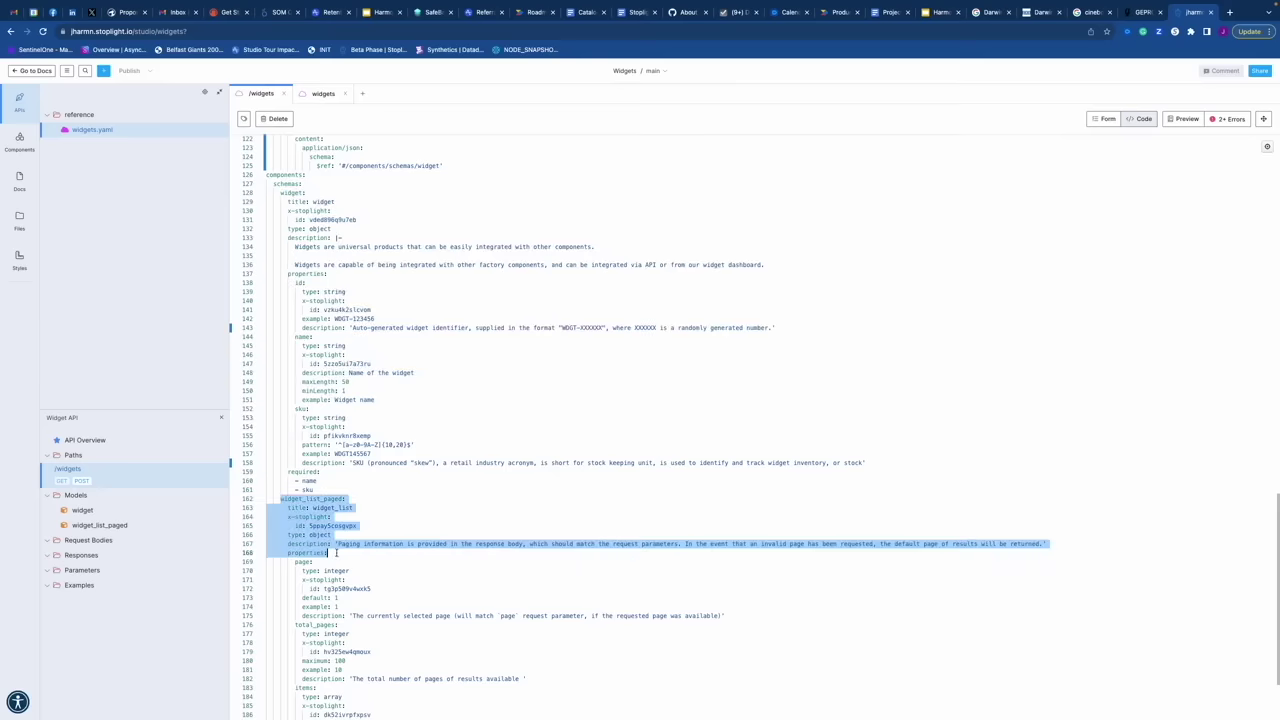
pyautogui.click(326, 302)
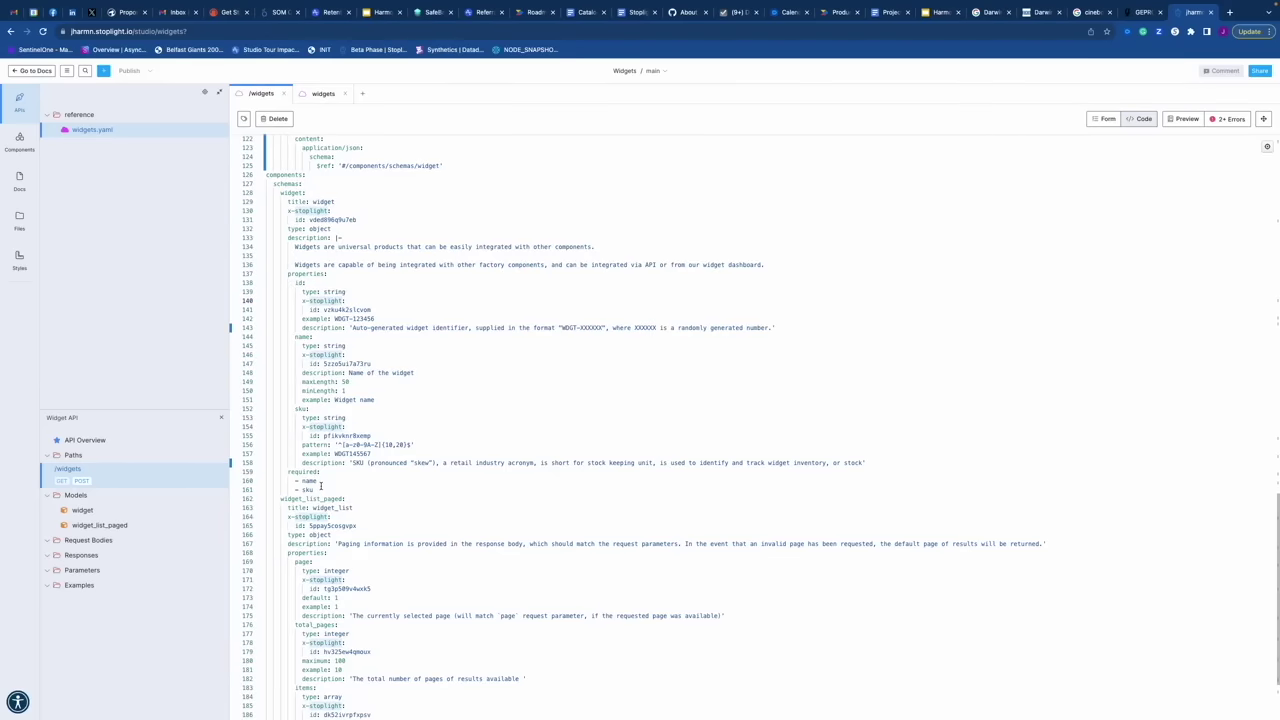
# Step: Examine the widget schema's object type and its id, name and sku properties with their data types
pyautogui.click(289, 192)
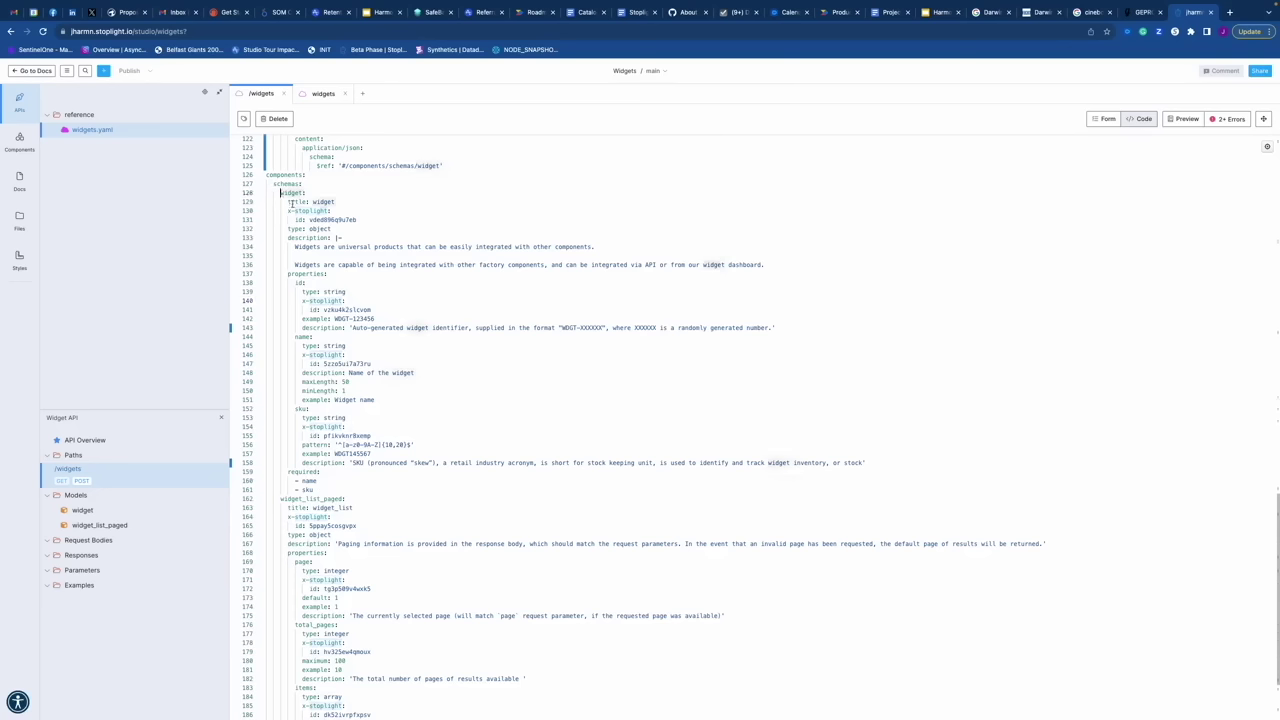
pyautogui.click(290, 198)
pyautogui.doubleClick(315, 229)
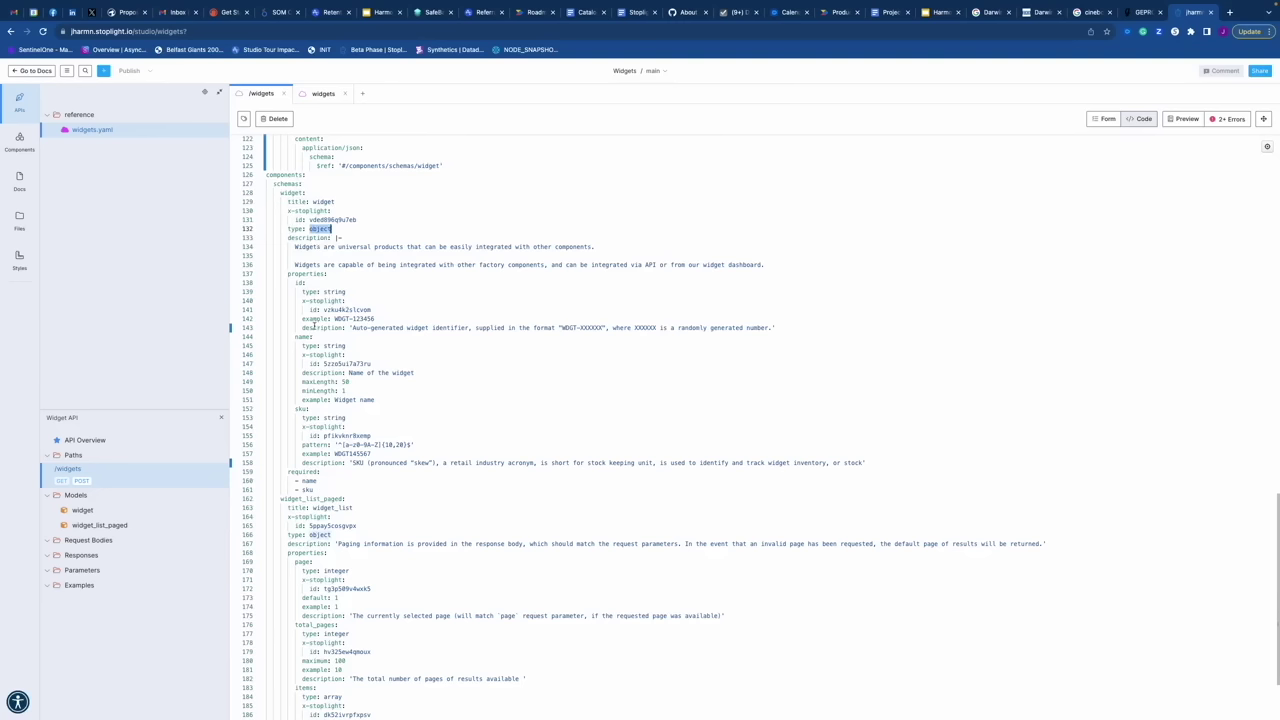
pyautogui.moveTo(288, 274); pyautogui.dragTo(333, 275)
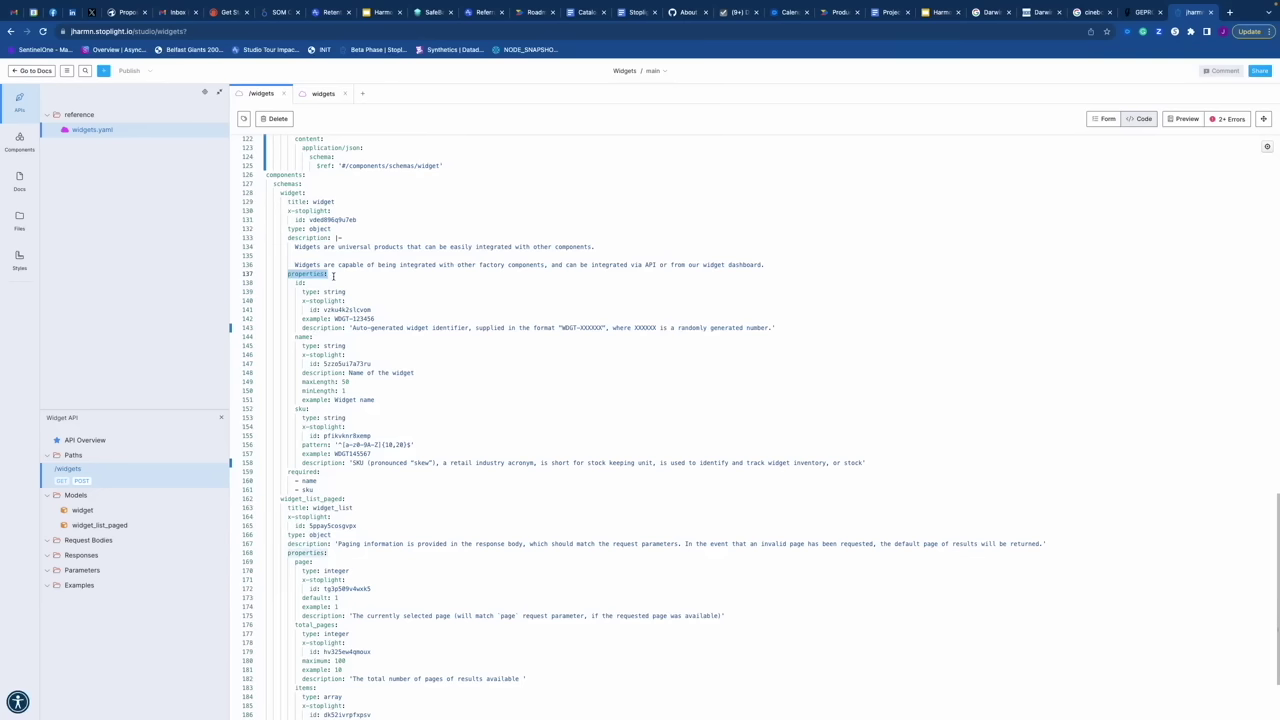
pyautogui.click(296, 283)
pyautogui.click(295, 337)
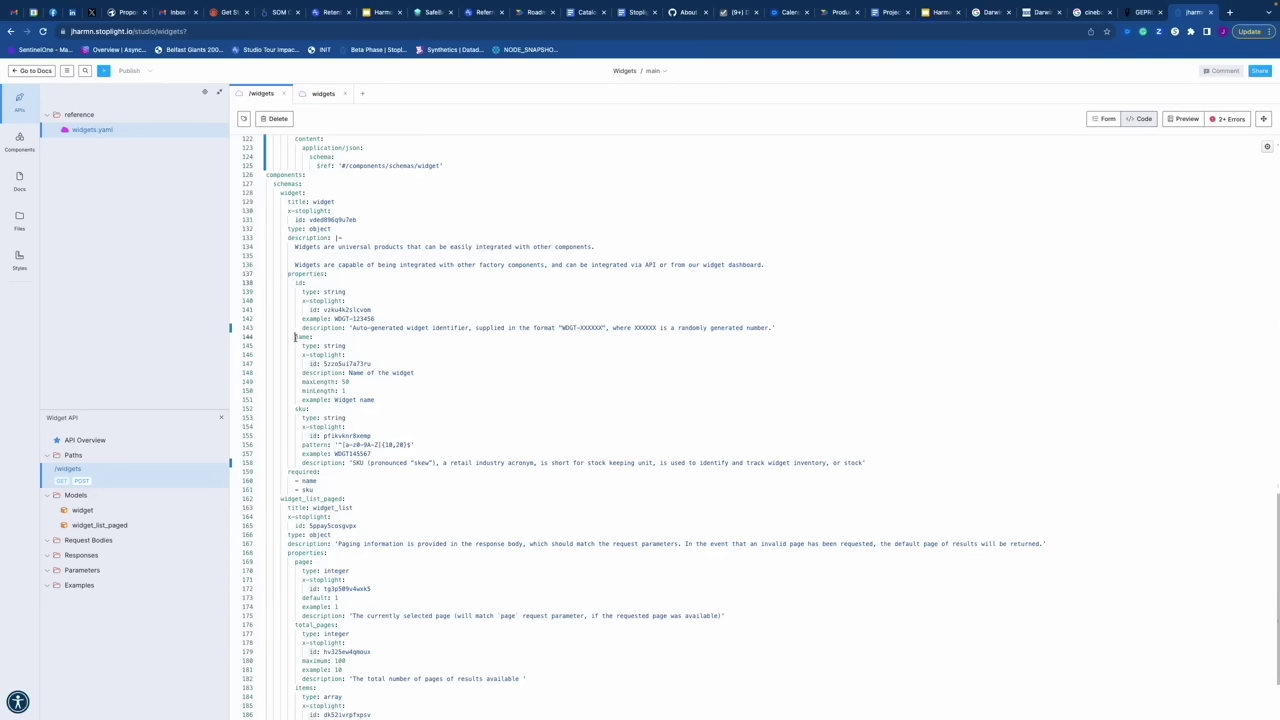
pyautogui.click(297, 410)
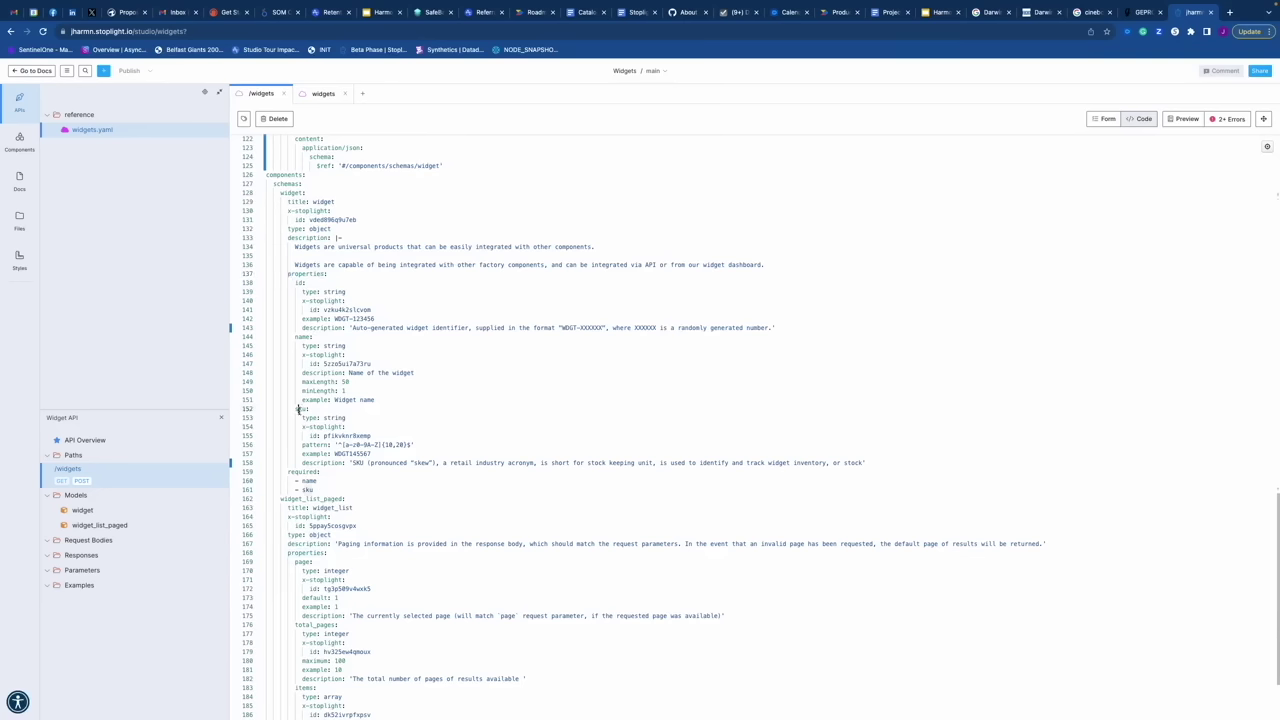
pyautogui.doubleClick(333, 291)
# Step: Examine the widget_list_paged schema and the data type of its page property
pyautogui.scroll(-3, 333, 453)
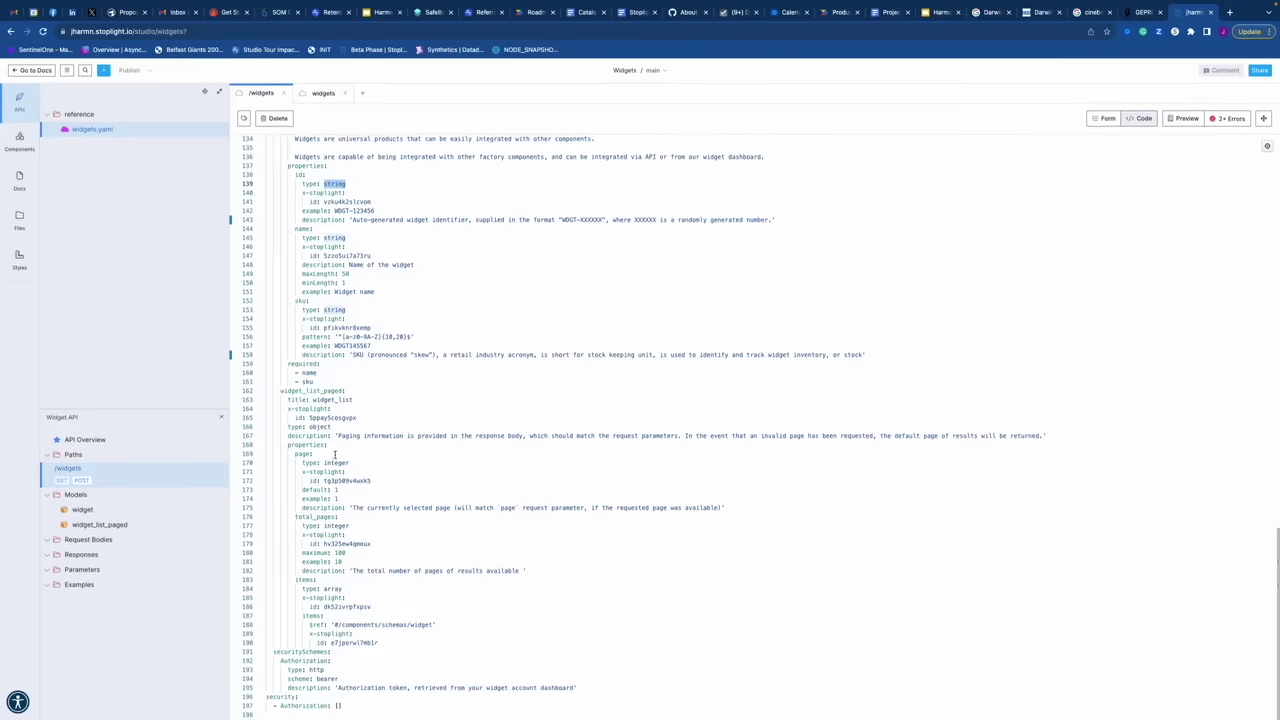
pyautogui.doubleClick(324, 392)
pyautogui.doubleClick(303, 455)
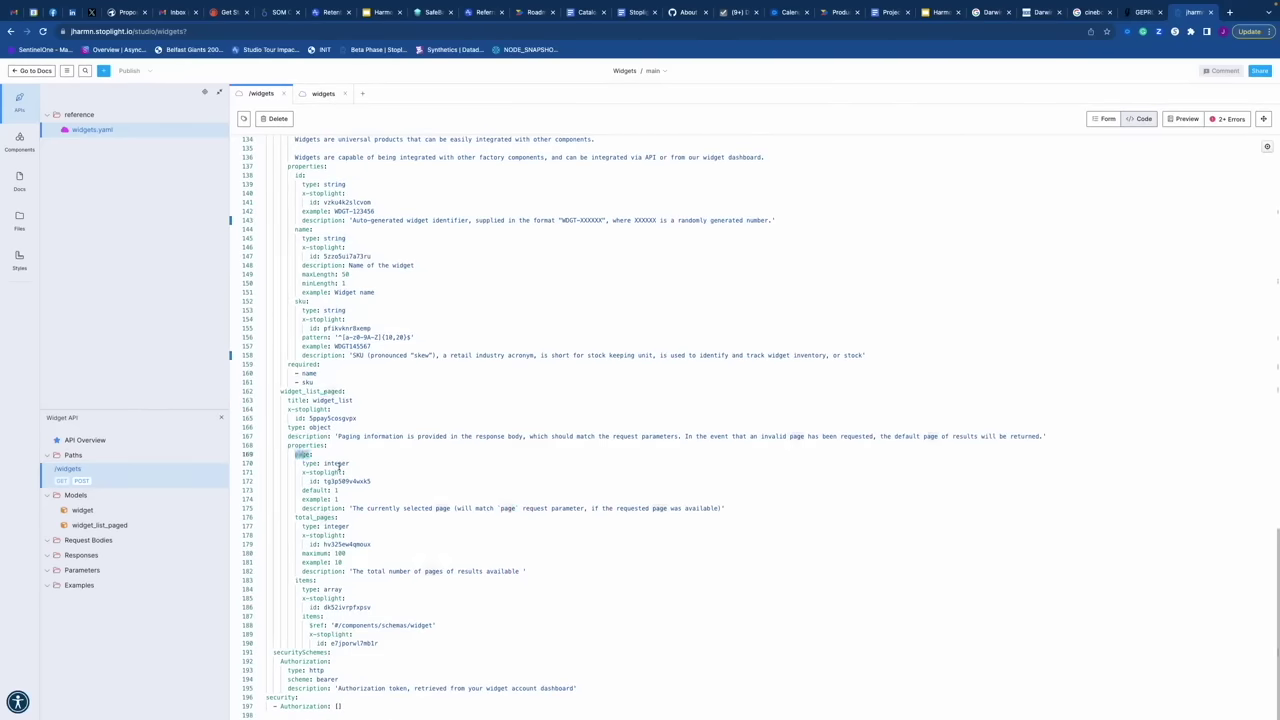
pyautogui.doubleClick(336, 463)
# Step: Examine the regular-expression pattern and the example value of the widget schema's sku property
pyautogui.scroll(3, 336, 463)
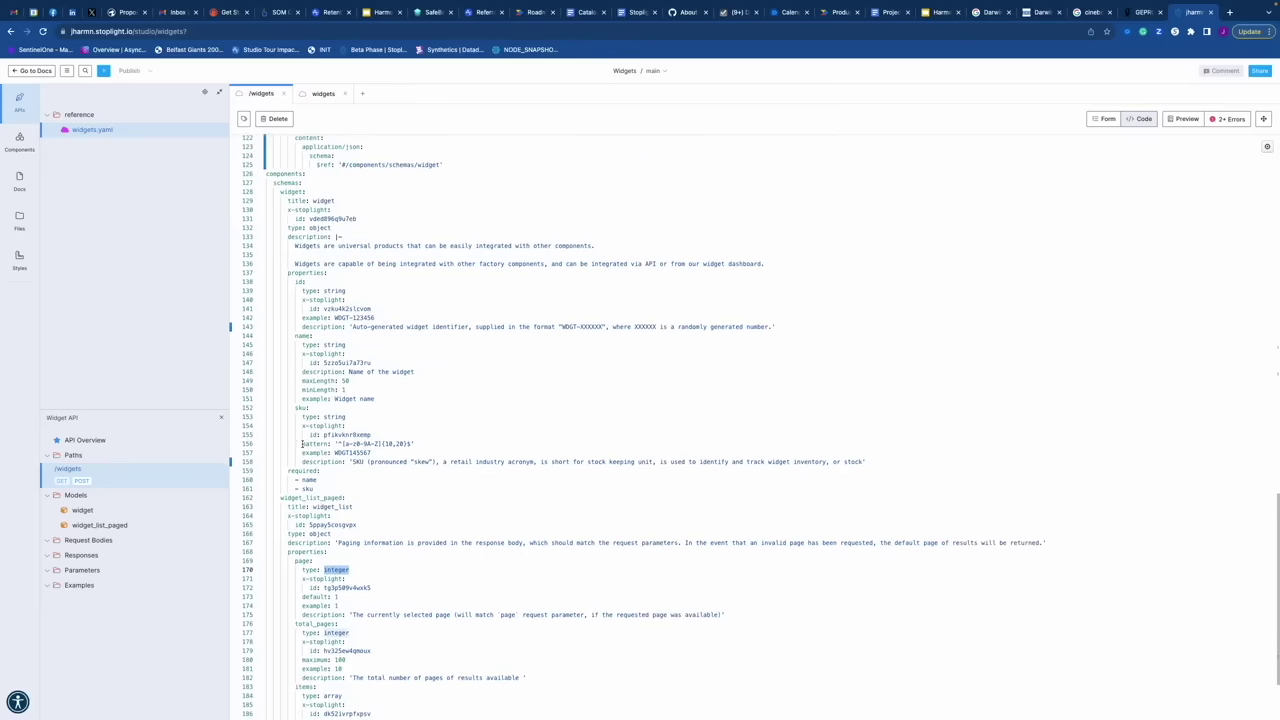
pyautogui.moveTo(302, 443); pyautogui.dragTo(414, 443)
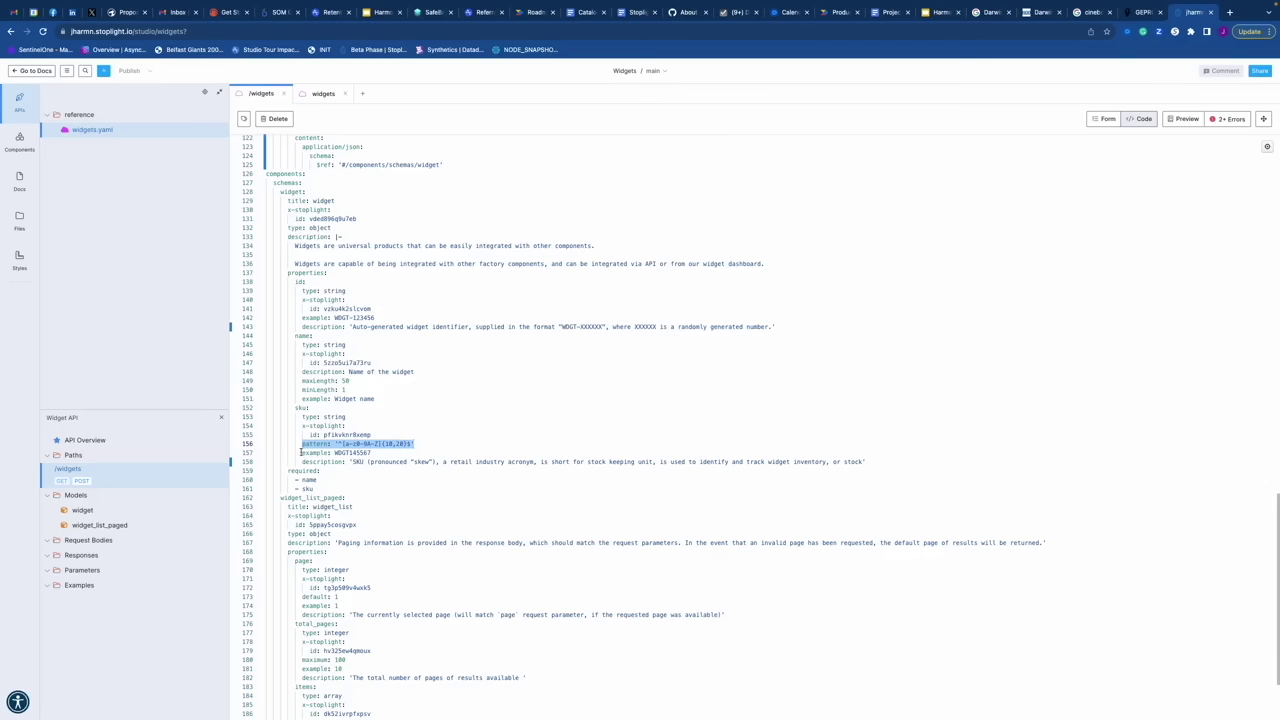
pyautogui.moveTo(302, 452); pyautogui.dragTo(302, 425)
pyautogui.click(363, 418)
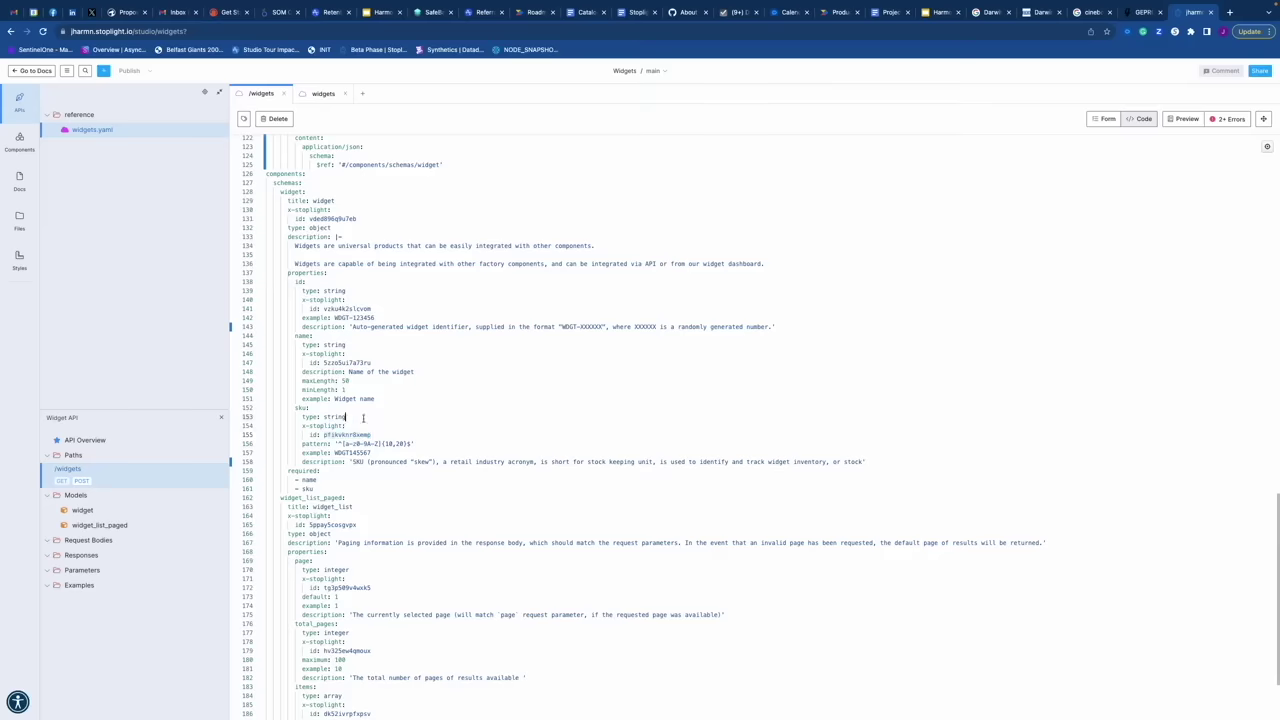
# Step: Examine the securitySchemes section with its Authorization definition at the end of the file
pyautogui.scroll(1, 363, 418)
pyautogui.scroll(-5, 363, 418)
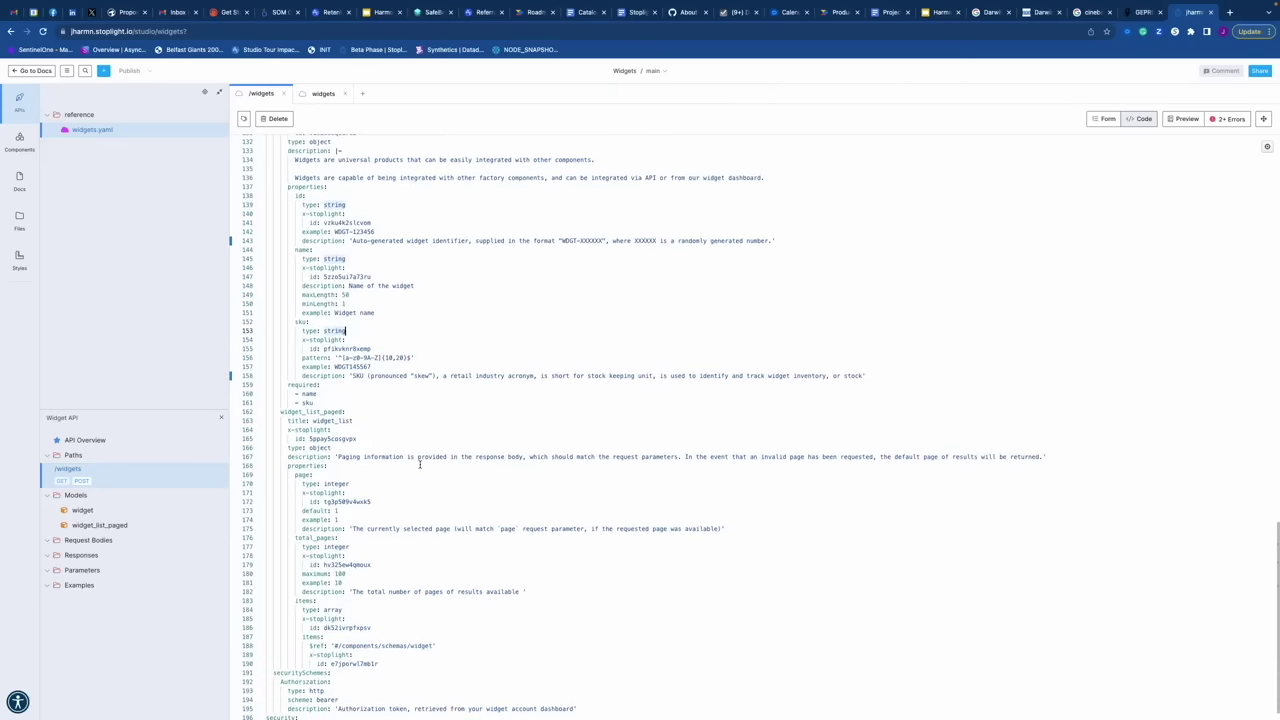
pyautogui.scroll(-1, 419, 464)
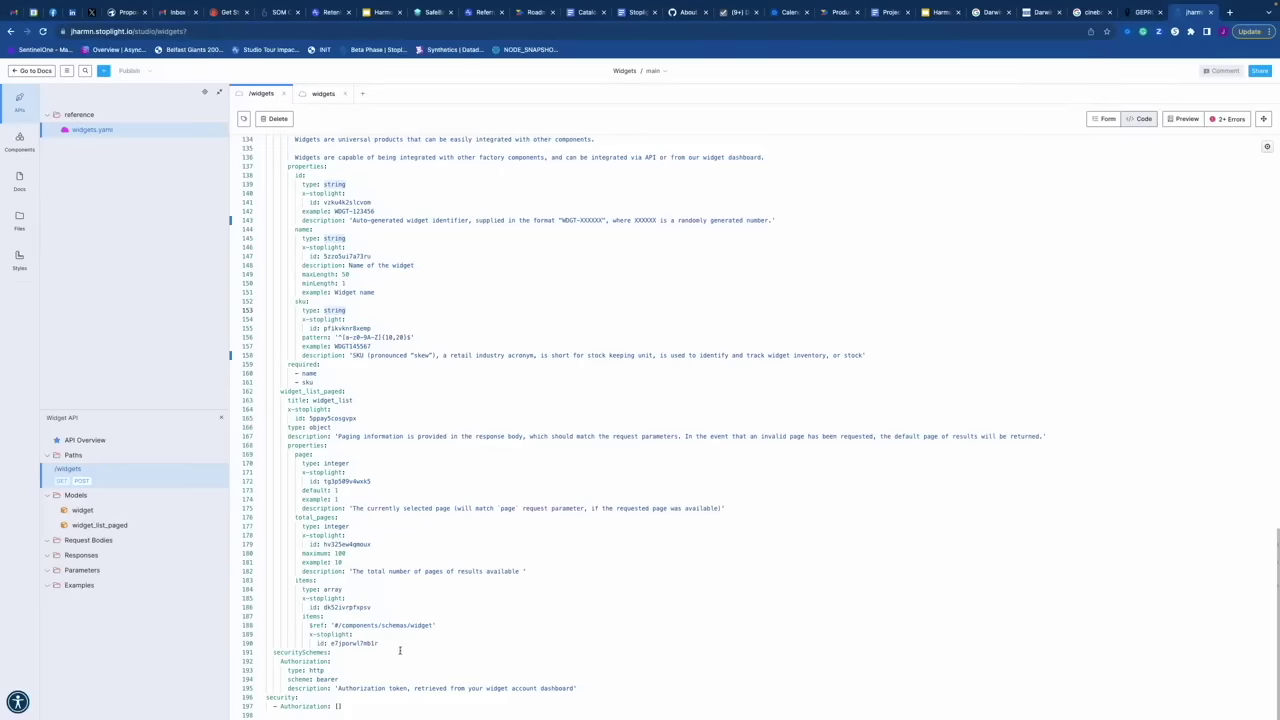
pyautogui.click(389, 664)
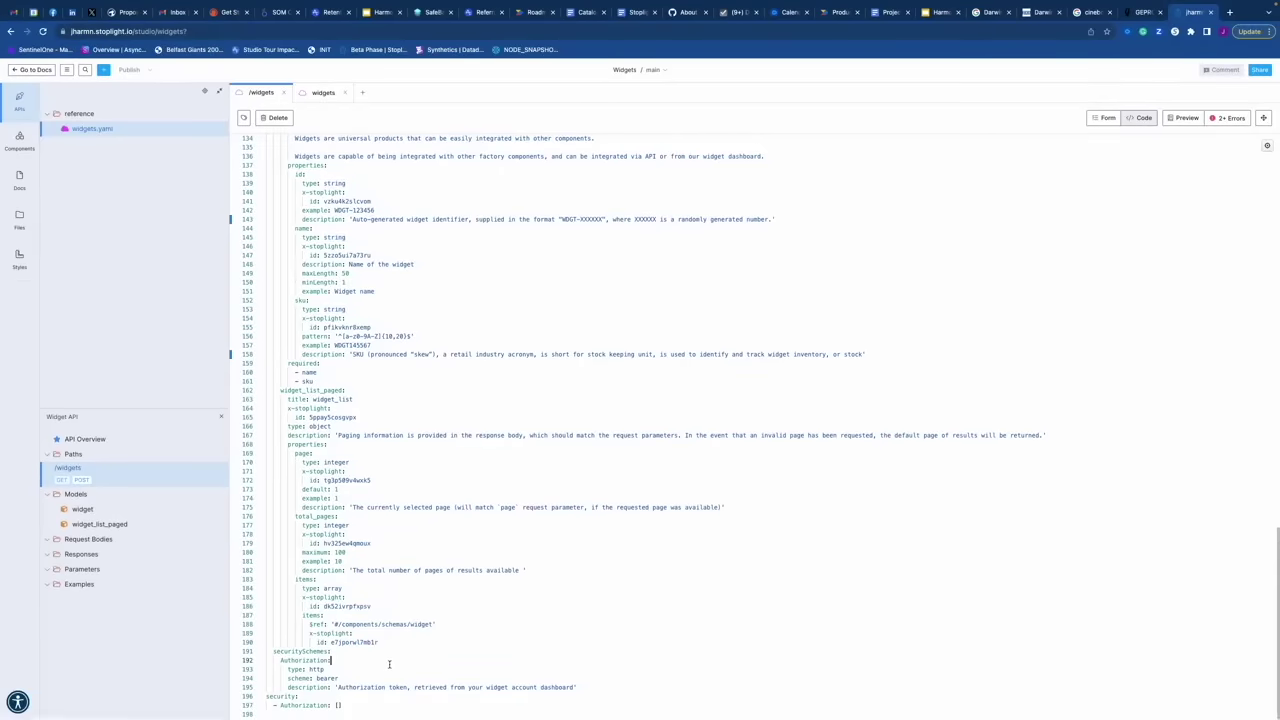
pyautogui.moveTo(578, 687); pyautogui.dragTo(267, 652)
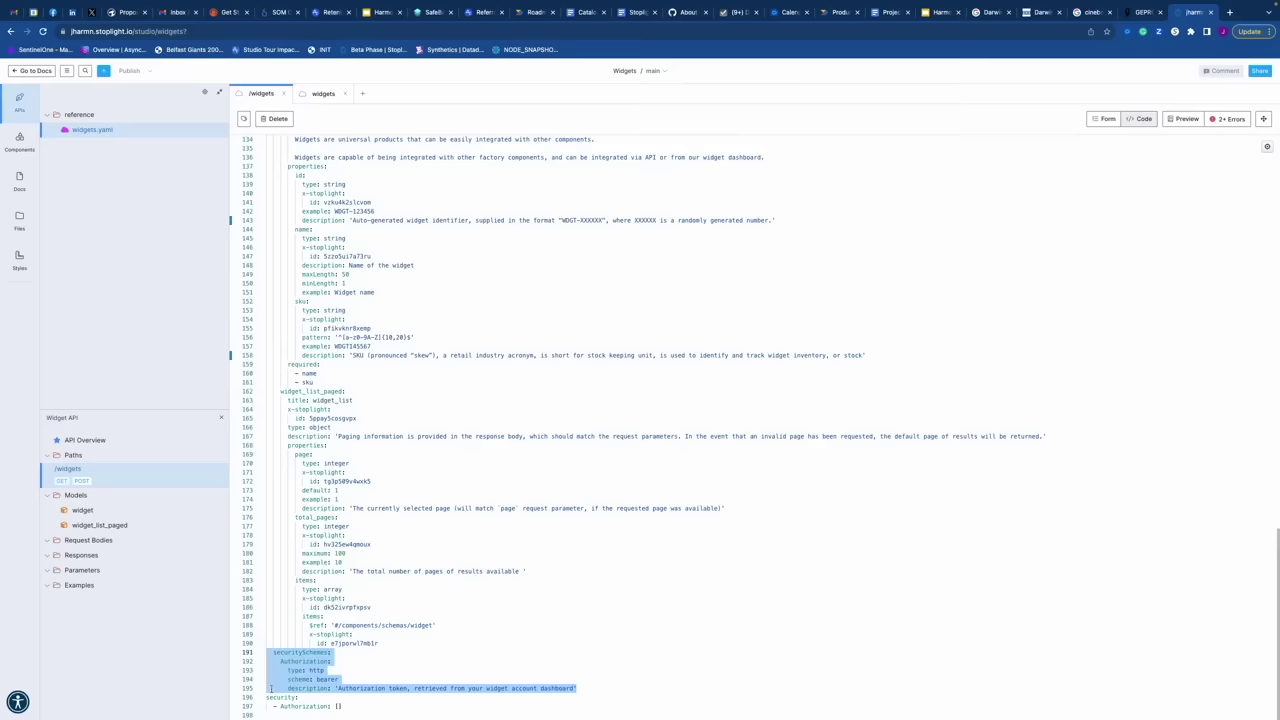
pyautogui.click(357, 656)
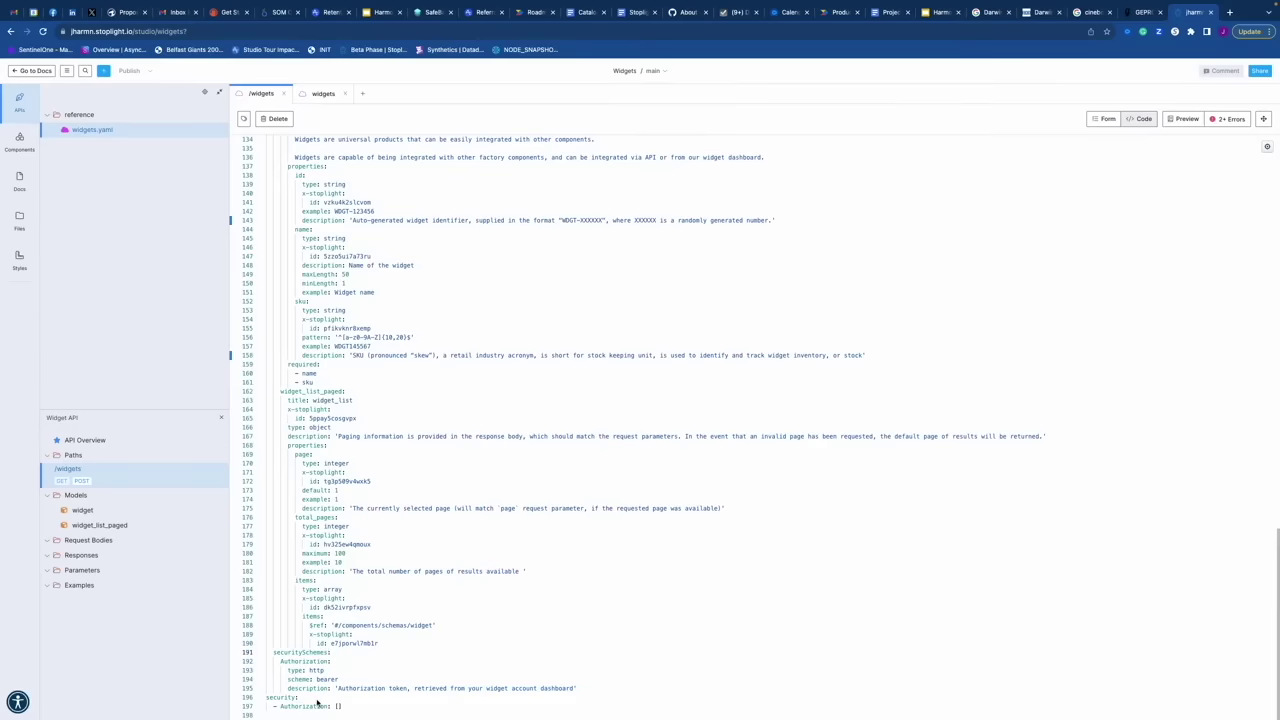
# Step: Return to the start of the file and review the Markdown text of the info description
pyautogui.scroll(20, 365, 636)
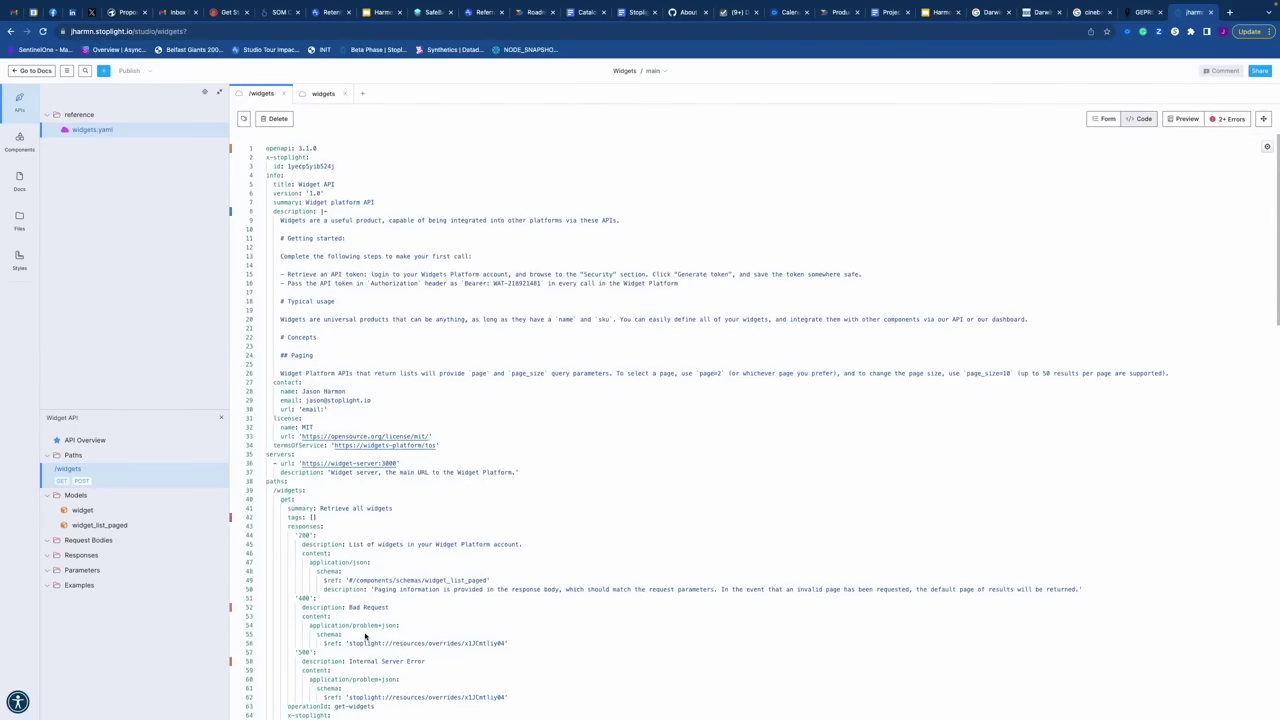
pyautogui.press('super+Up')
pyautogui.click(281, 220)
pyautogui.moveTo(281, 220); pyautogui.dragTo(400, 373)
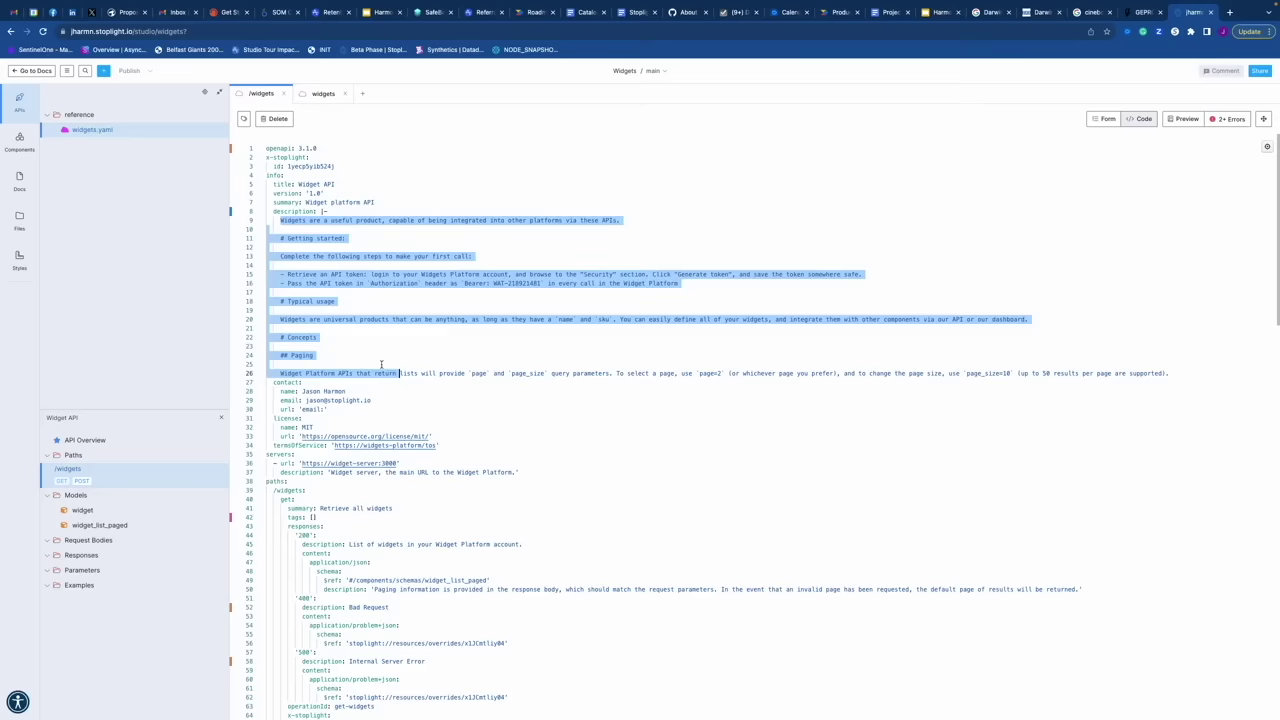
# Step: Examine the Markdown markup of the Typical usage, Concepts and Paging headings in the info description
pyautogui.click(336, 355)
pyautogui.click(280, 301)
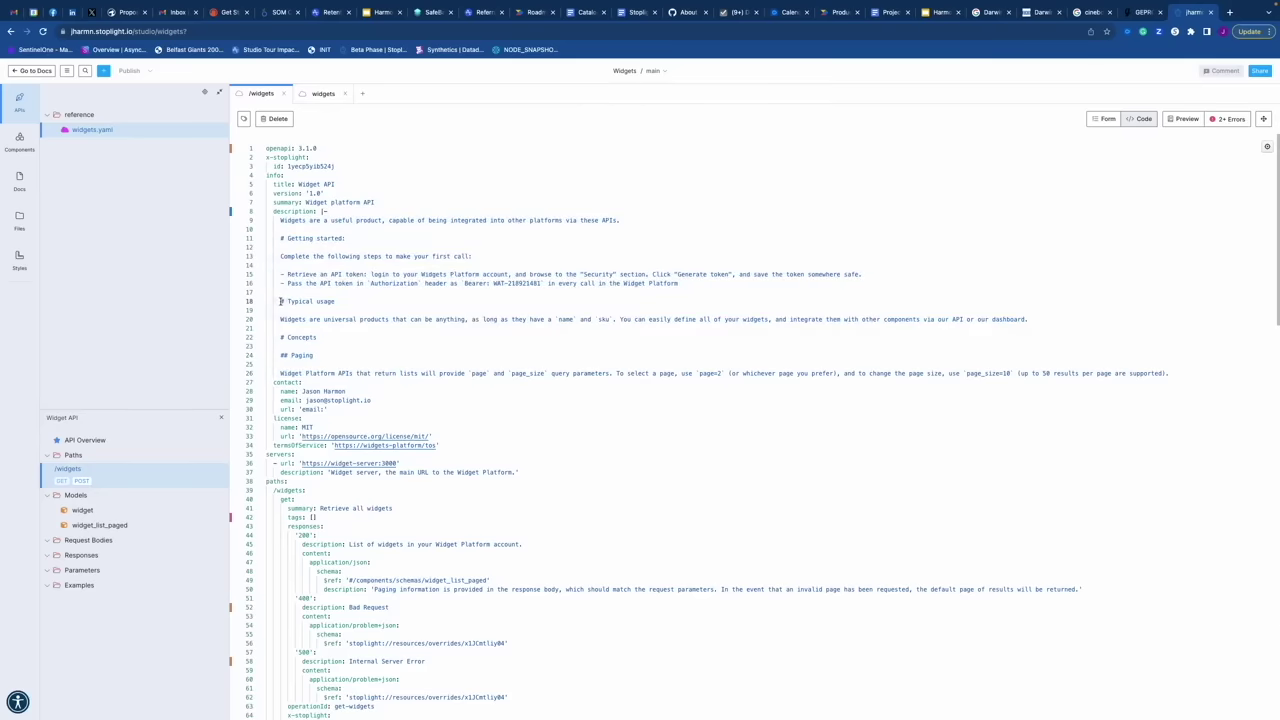
pyautogui.moveTo(280, 355); pyautogui.dragTo(290, 355)
pyautogui.click(291, 355)
# Step: Open the preview beside the YAML code and look through the rendered Create a widget documentation
pyautogui.click(1183, 119)
pyautogui.scroll(-3, 850, 475)
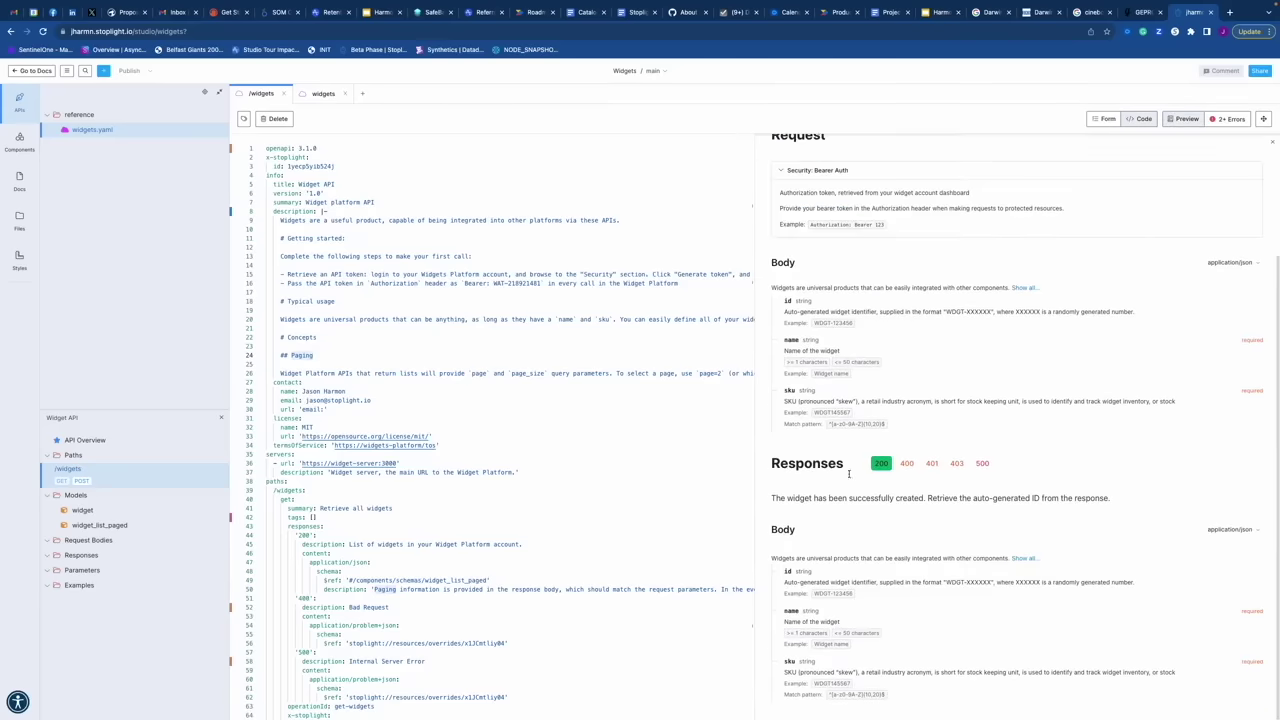
pyautogui.scroll(3, 830, 502)
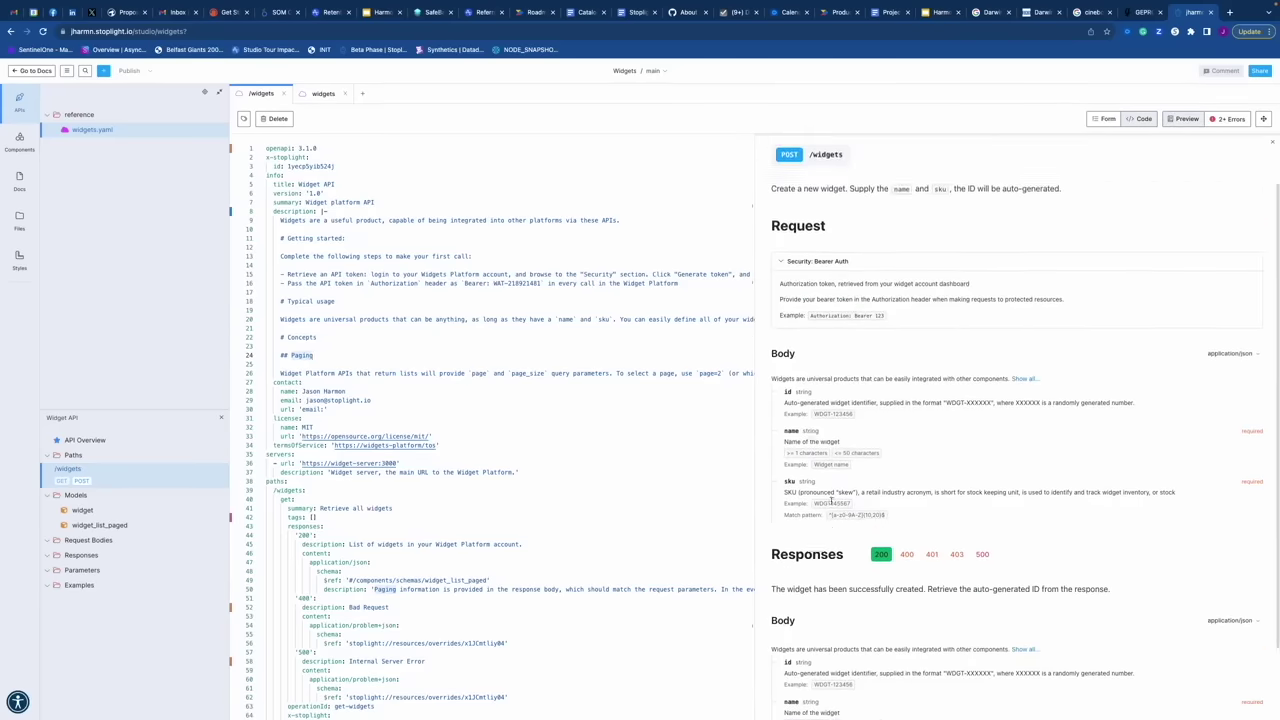
pyautogui.click(330, 256)
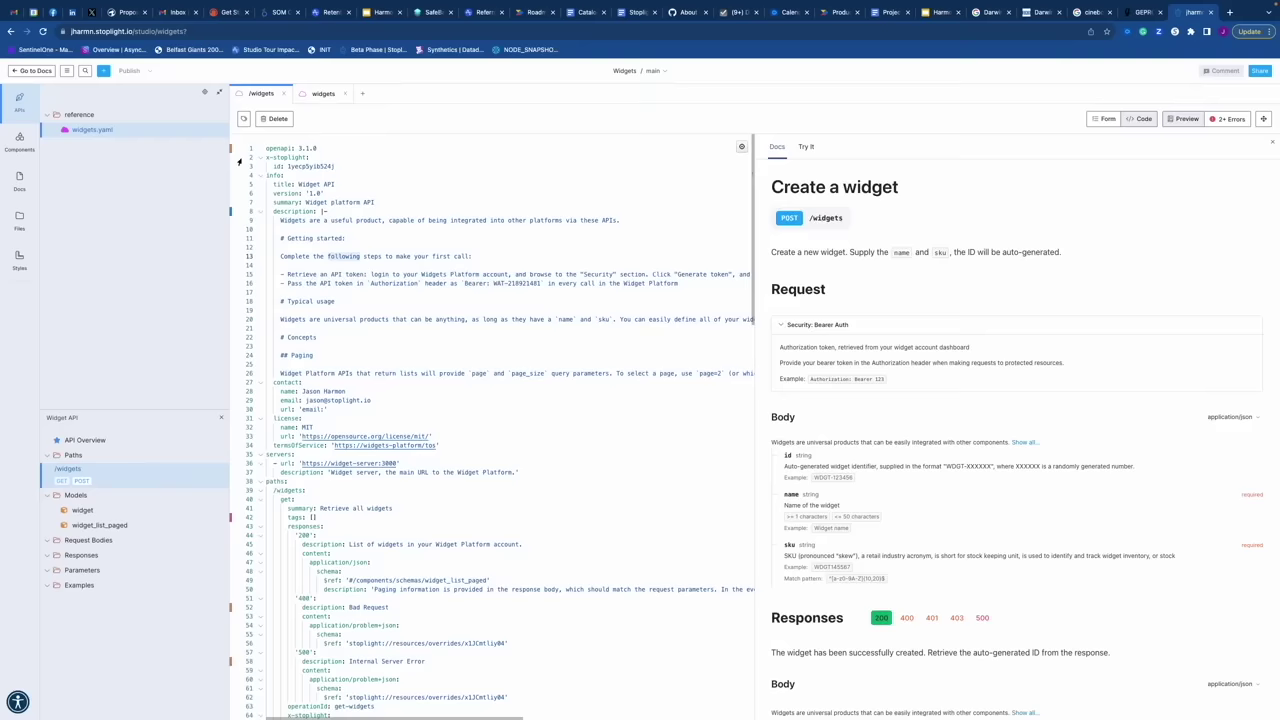
# Step: Show the API overview's rendered preview beside the code and review it down to the Paging section
pyautogui.click(323, 93)
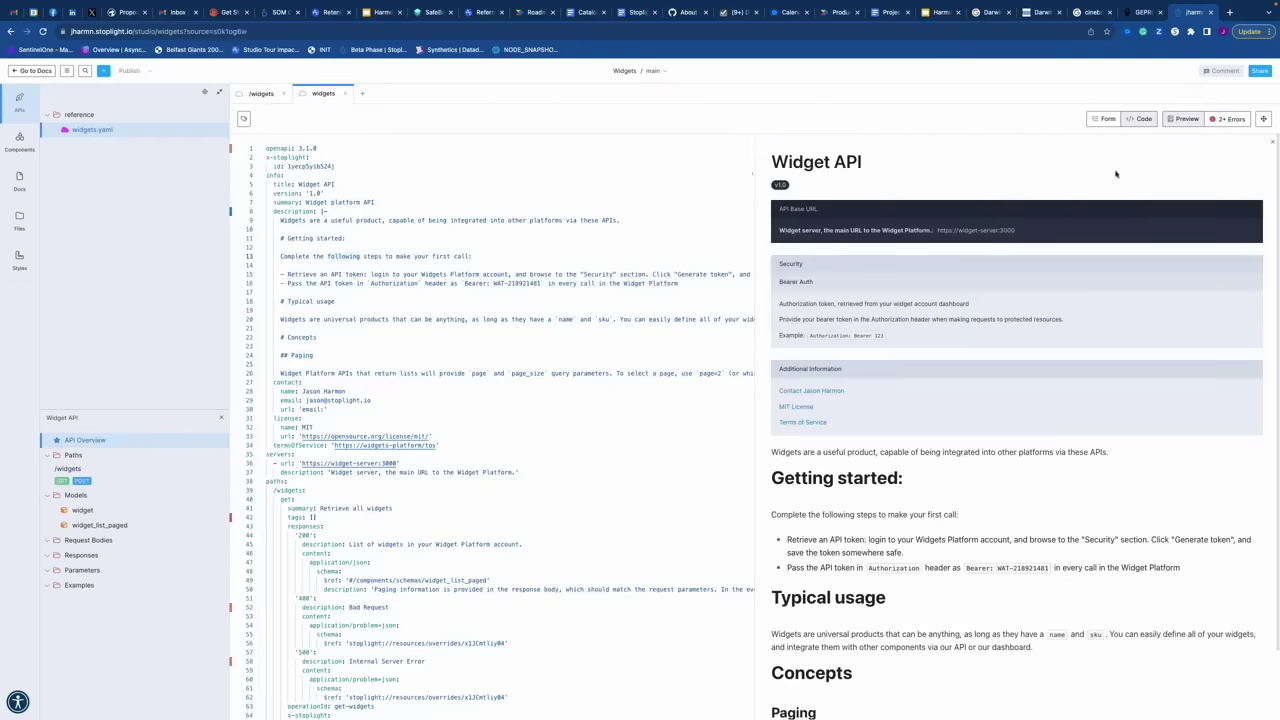
pyautogui.click(1176, 120)
pyautogui.click(1174, 121)
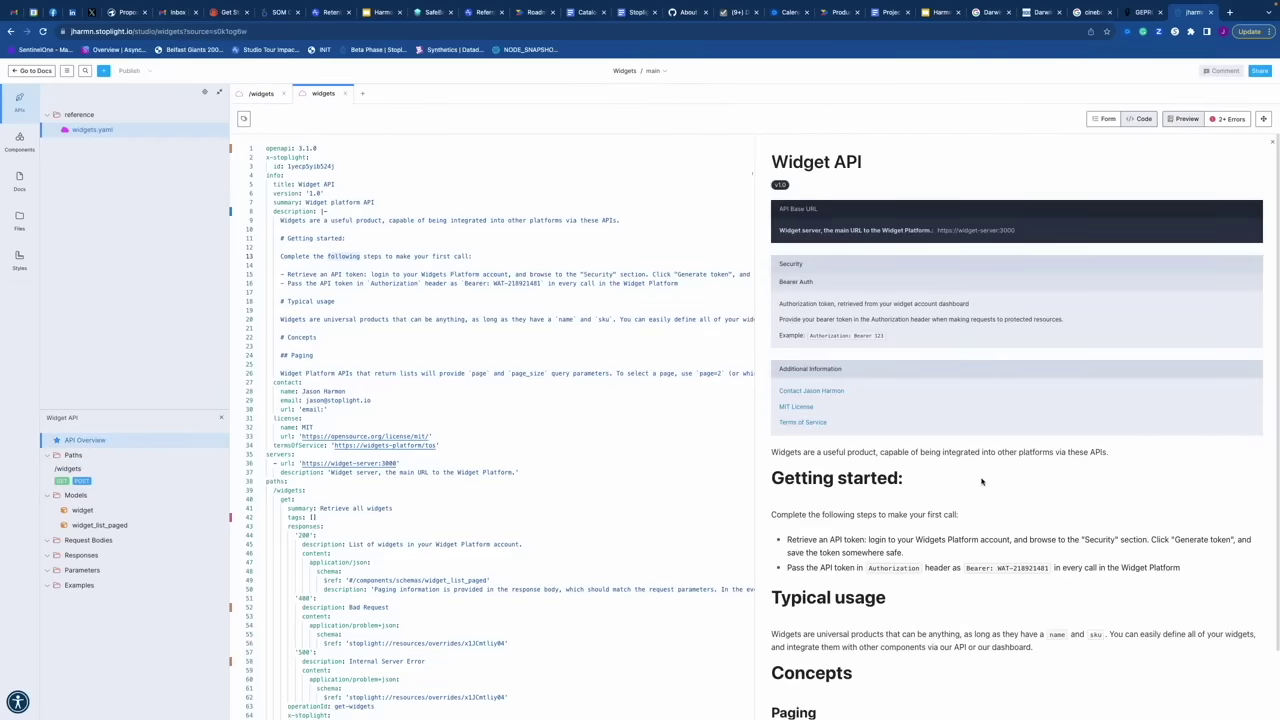
pyautogui.scroll(-2, 984, 483)
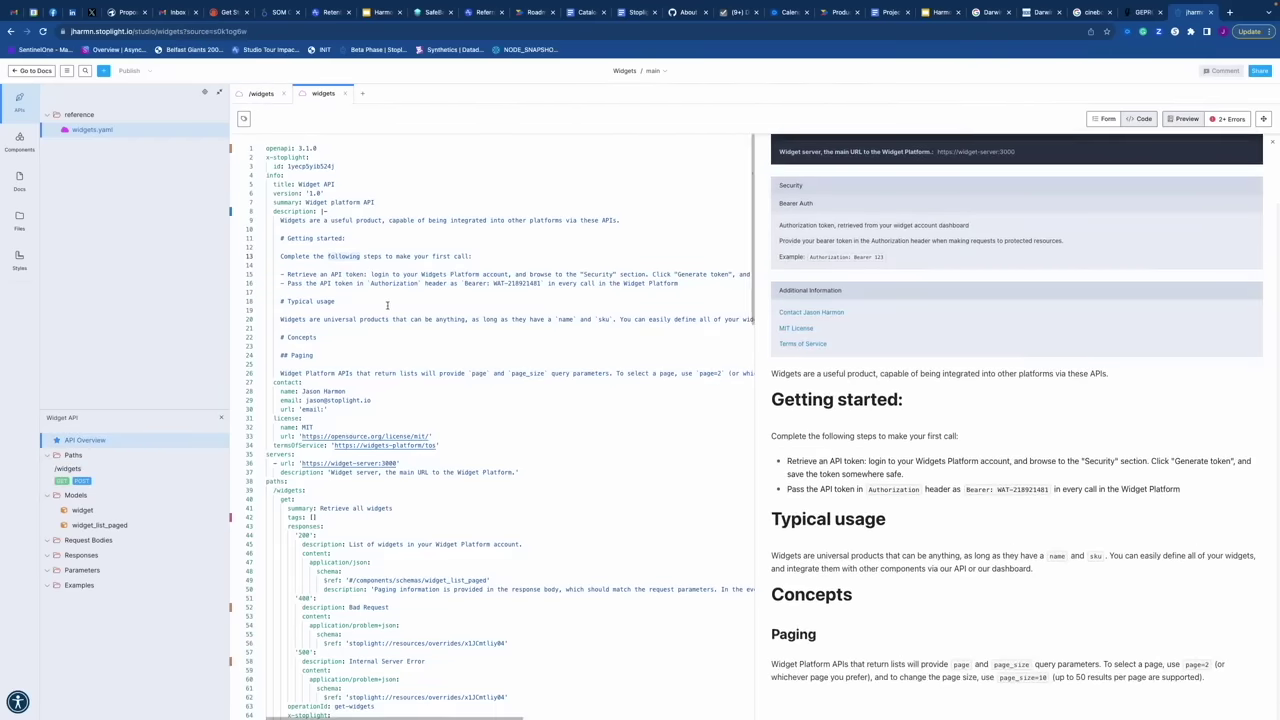
# Step: Compare the Getting started, Typical usage and Concepts headings in the code with the rendered overview, and return to the form view
pyautogui.click(318, 240)
pyautogui.click(315, 301)
pyautogui.click(459, 334)
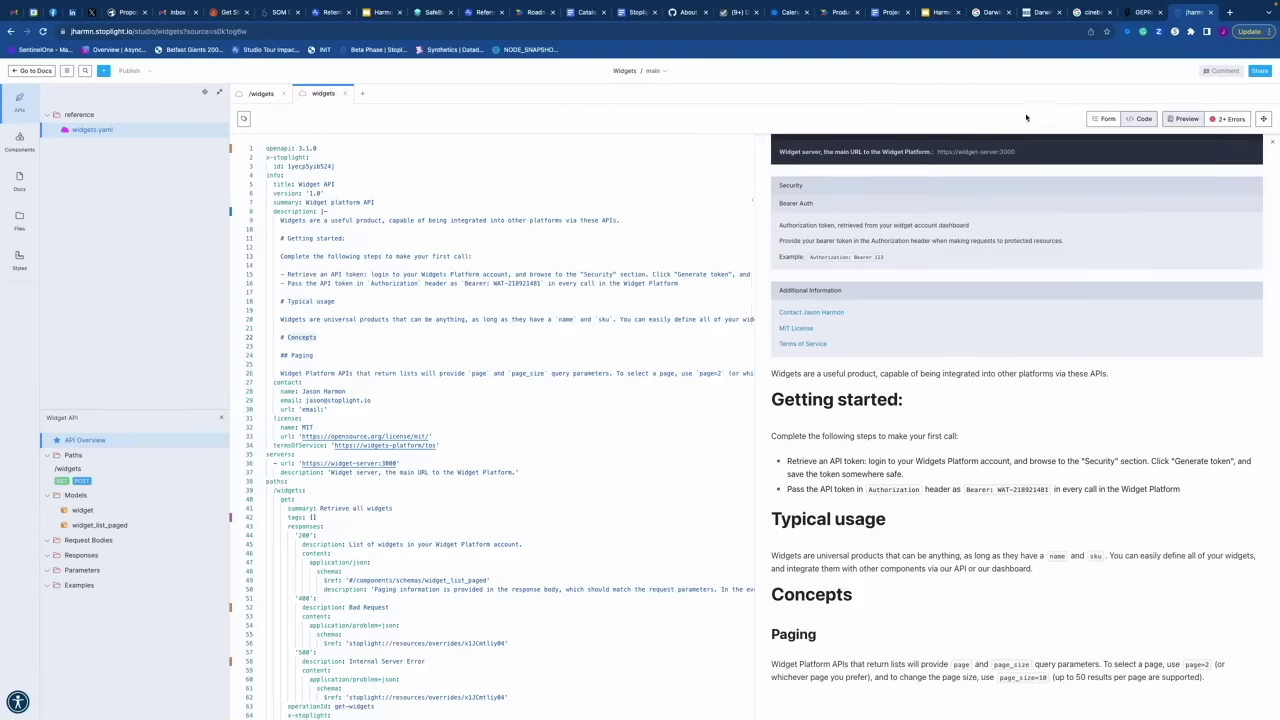
pyautogui.click(1102, 118)
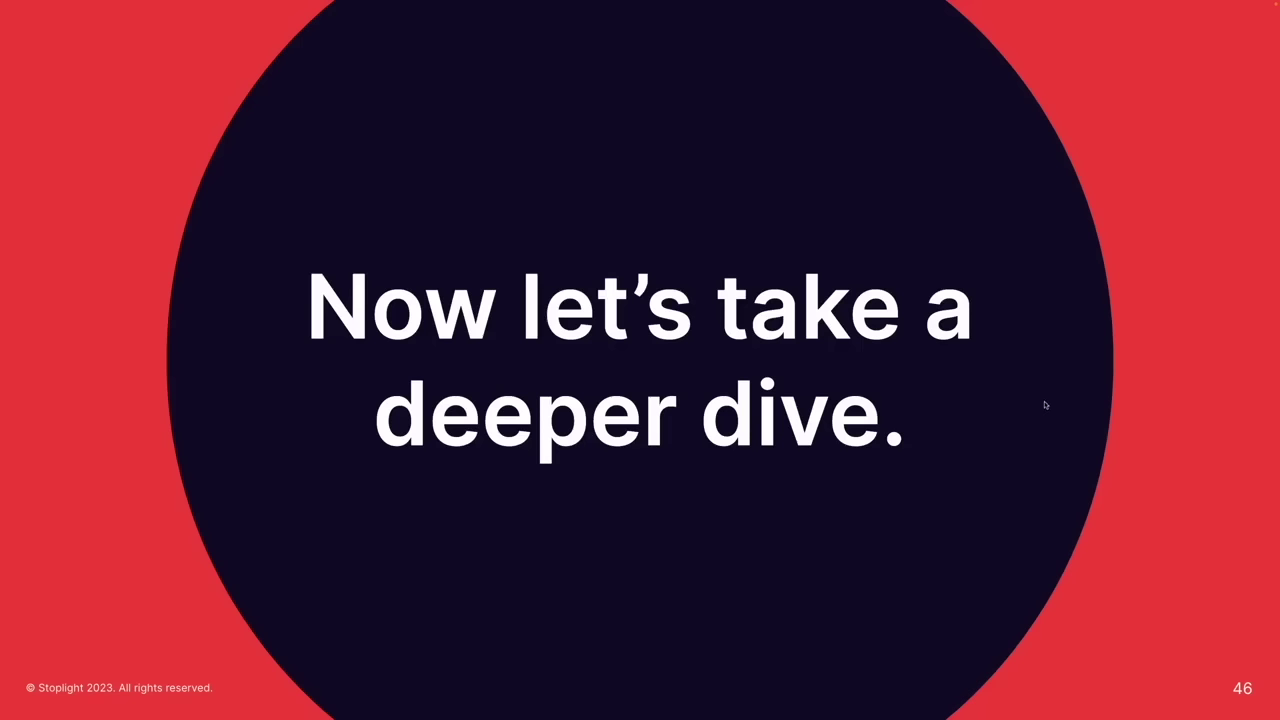
pyautogui.press('Right')
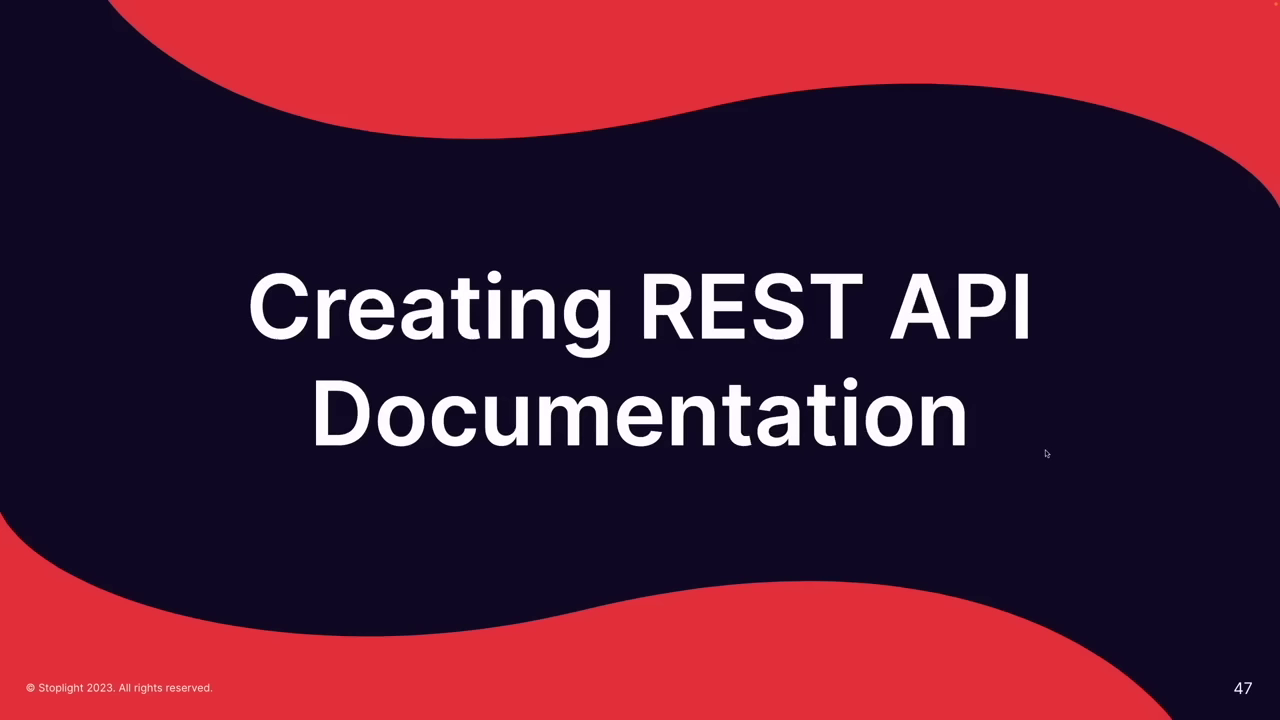
pyautogui.press('Right')
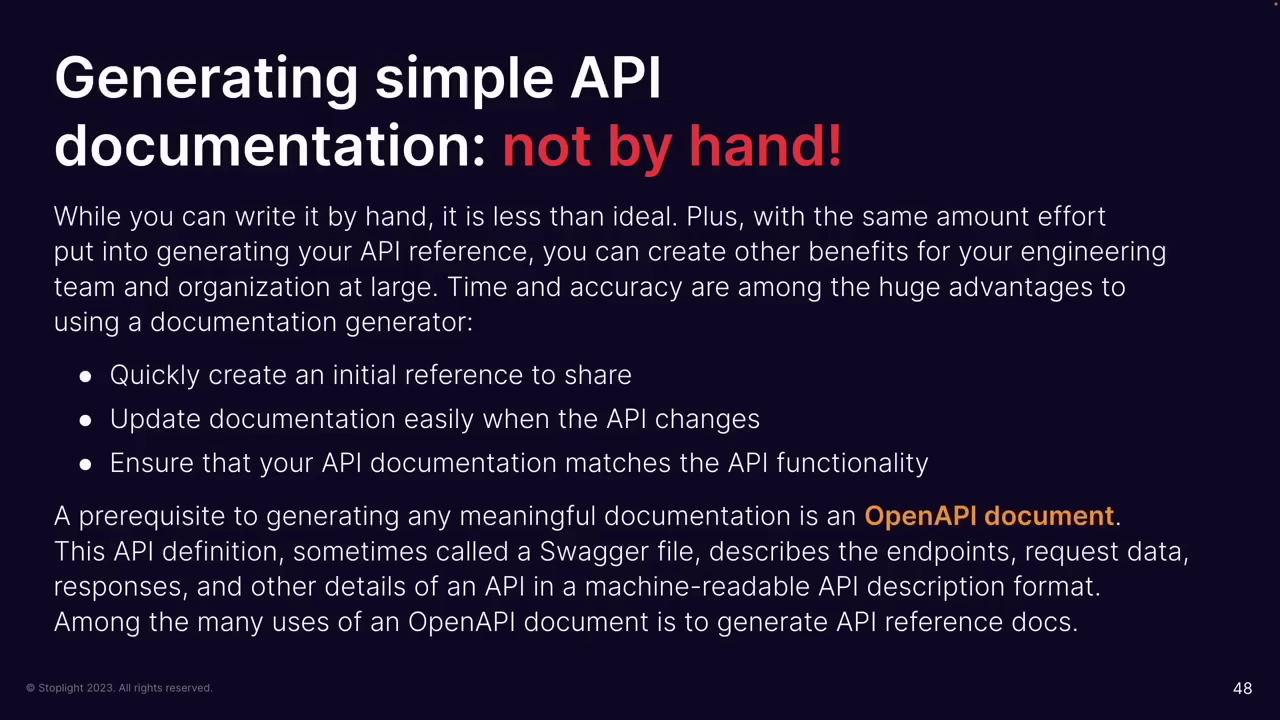